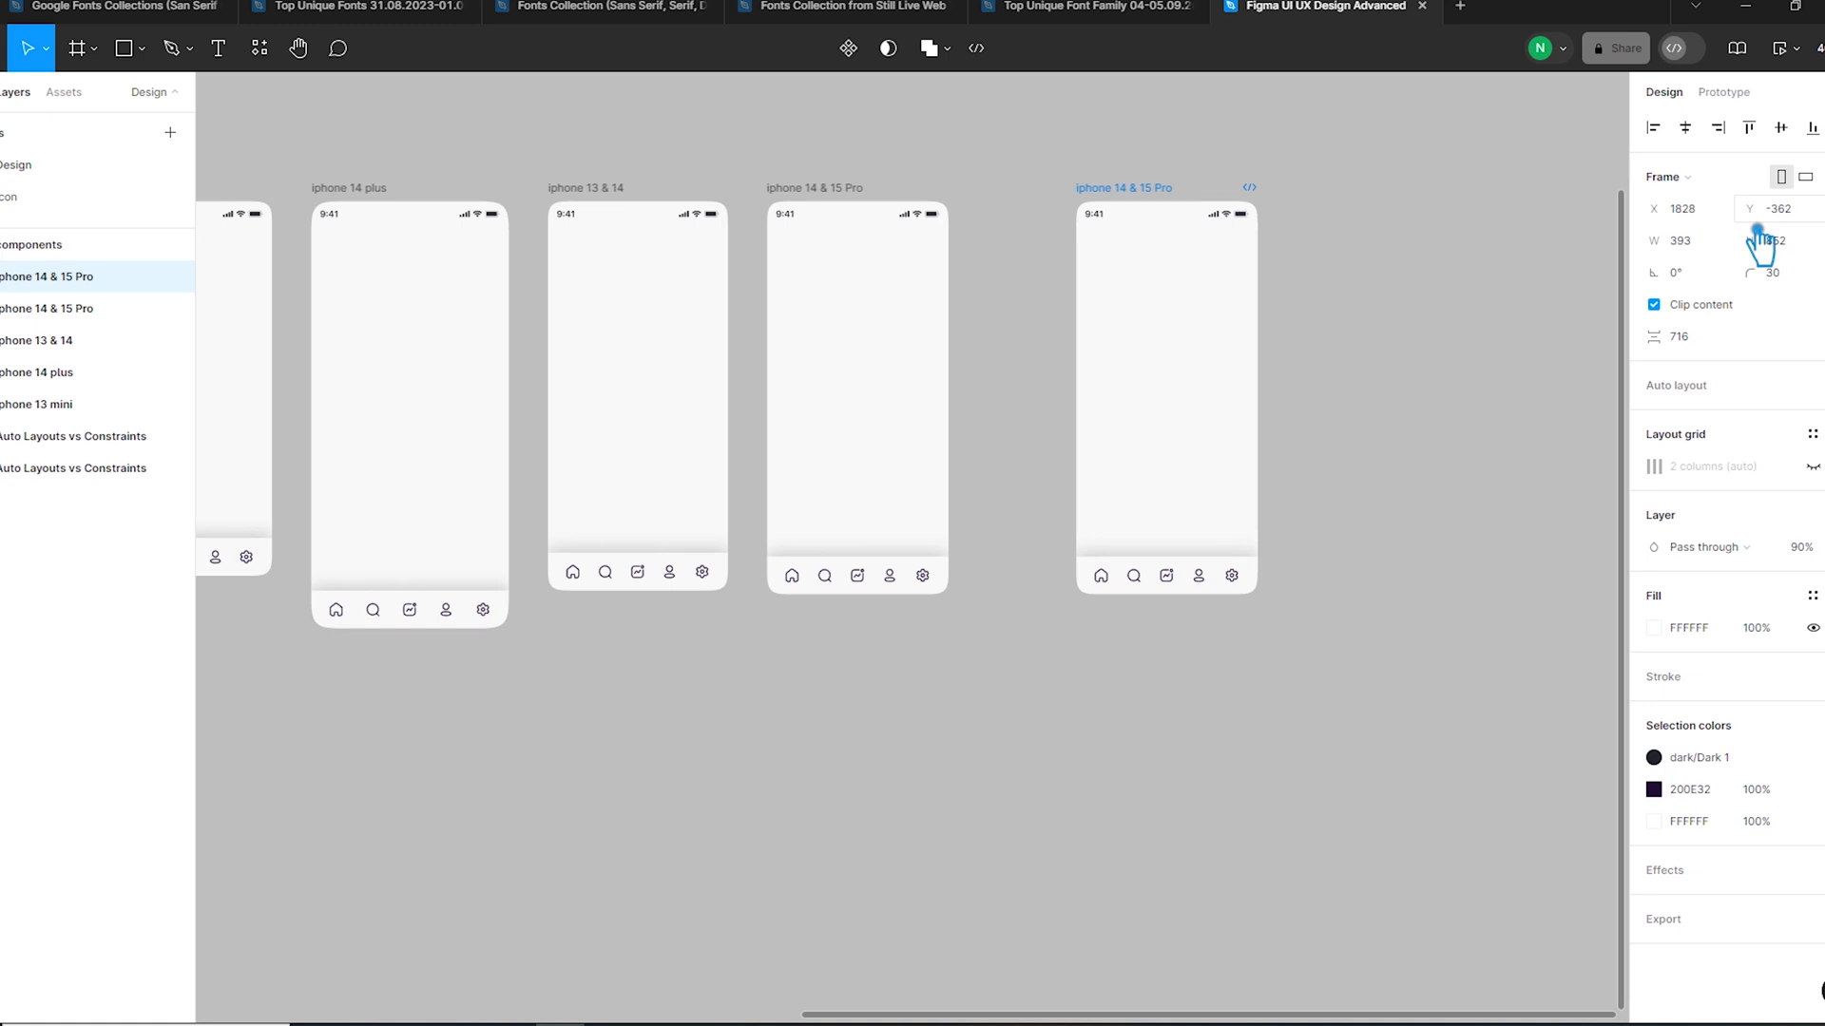
# - Resize the rightmost iphone 14 & 15 Pro frame to the iPhone 14 & 15 Pro Max preset
pyautogui.click(1689, 182)
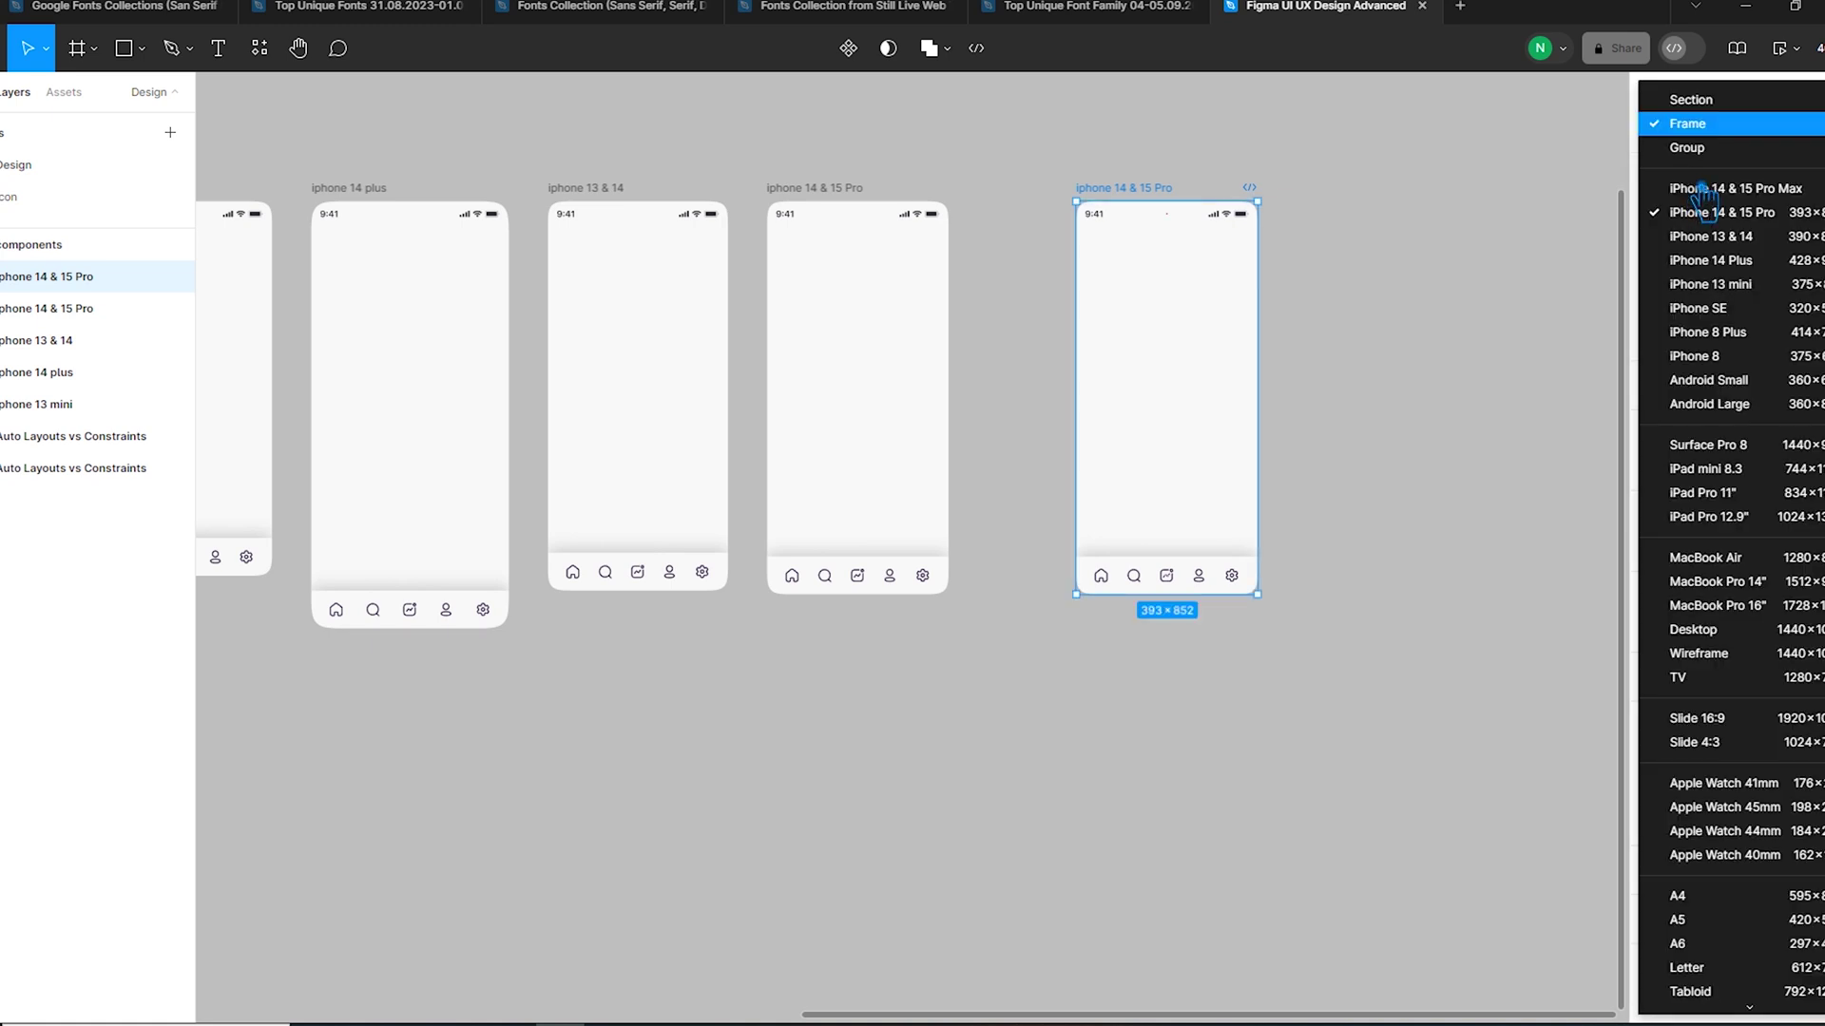
pyautogui.click(1776, 195)
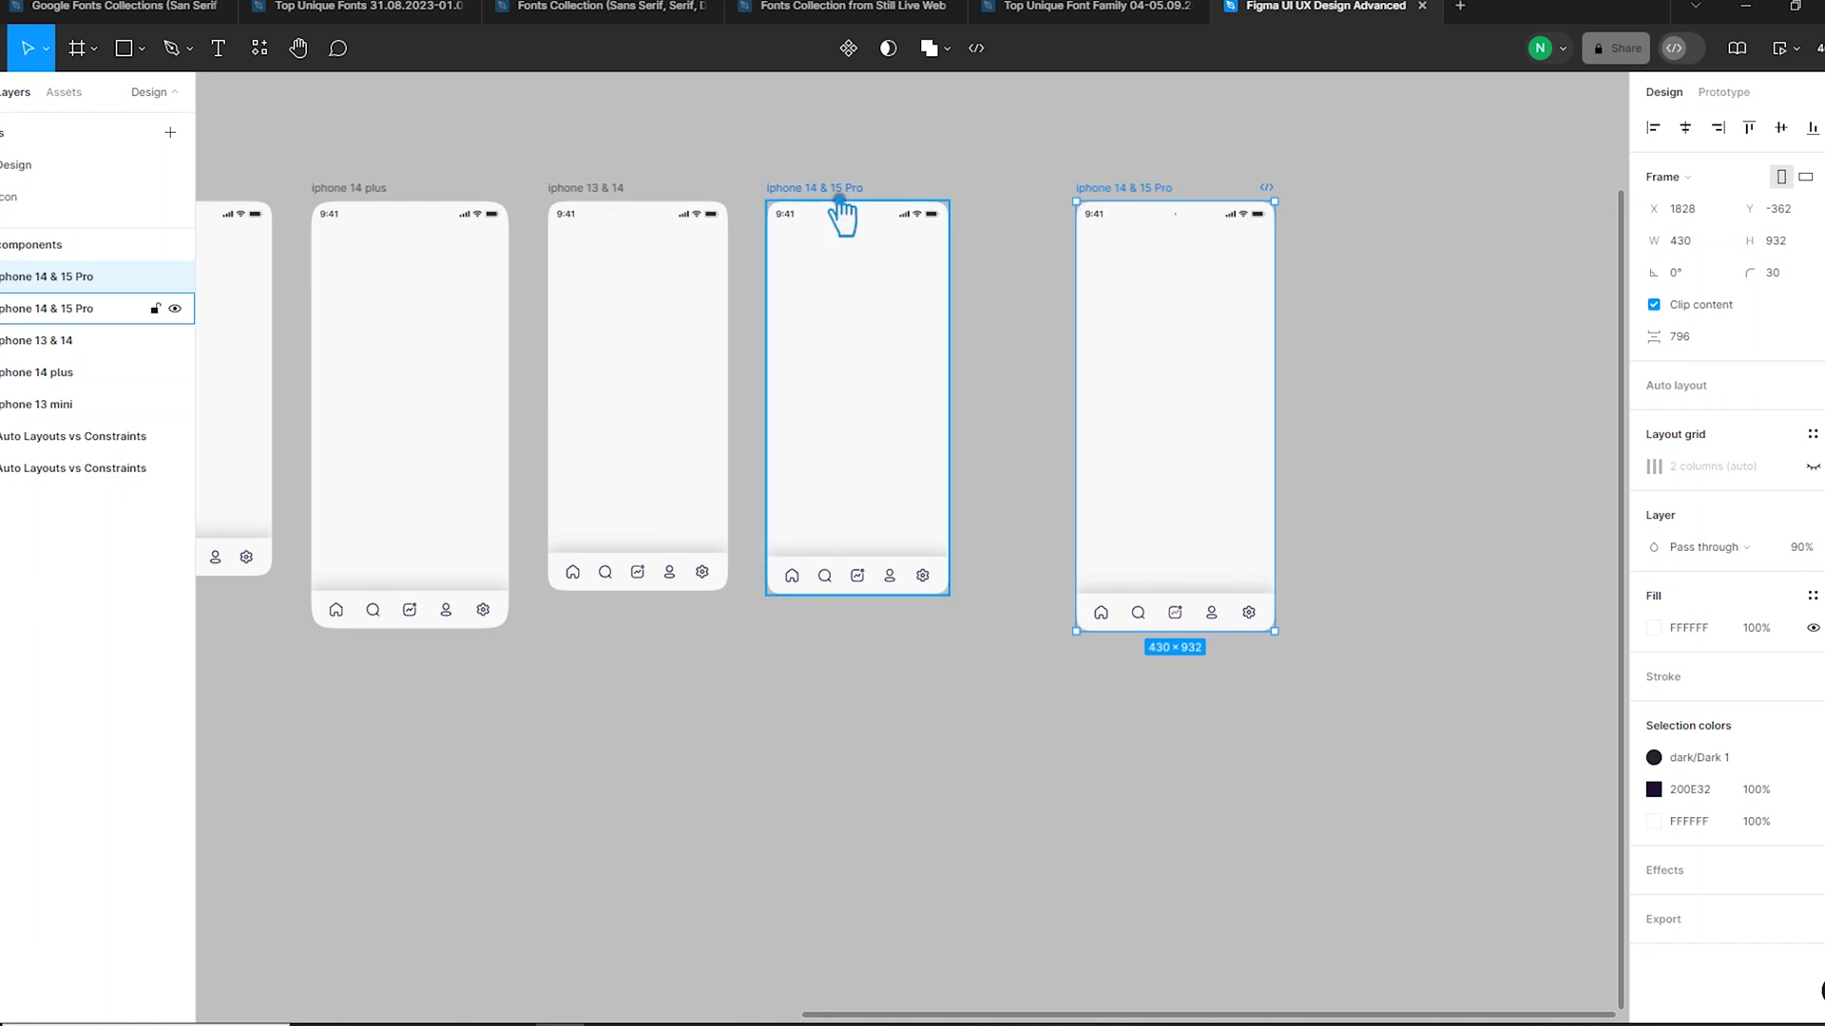
pyautogui.click(988, 177)
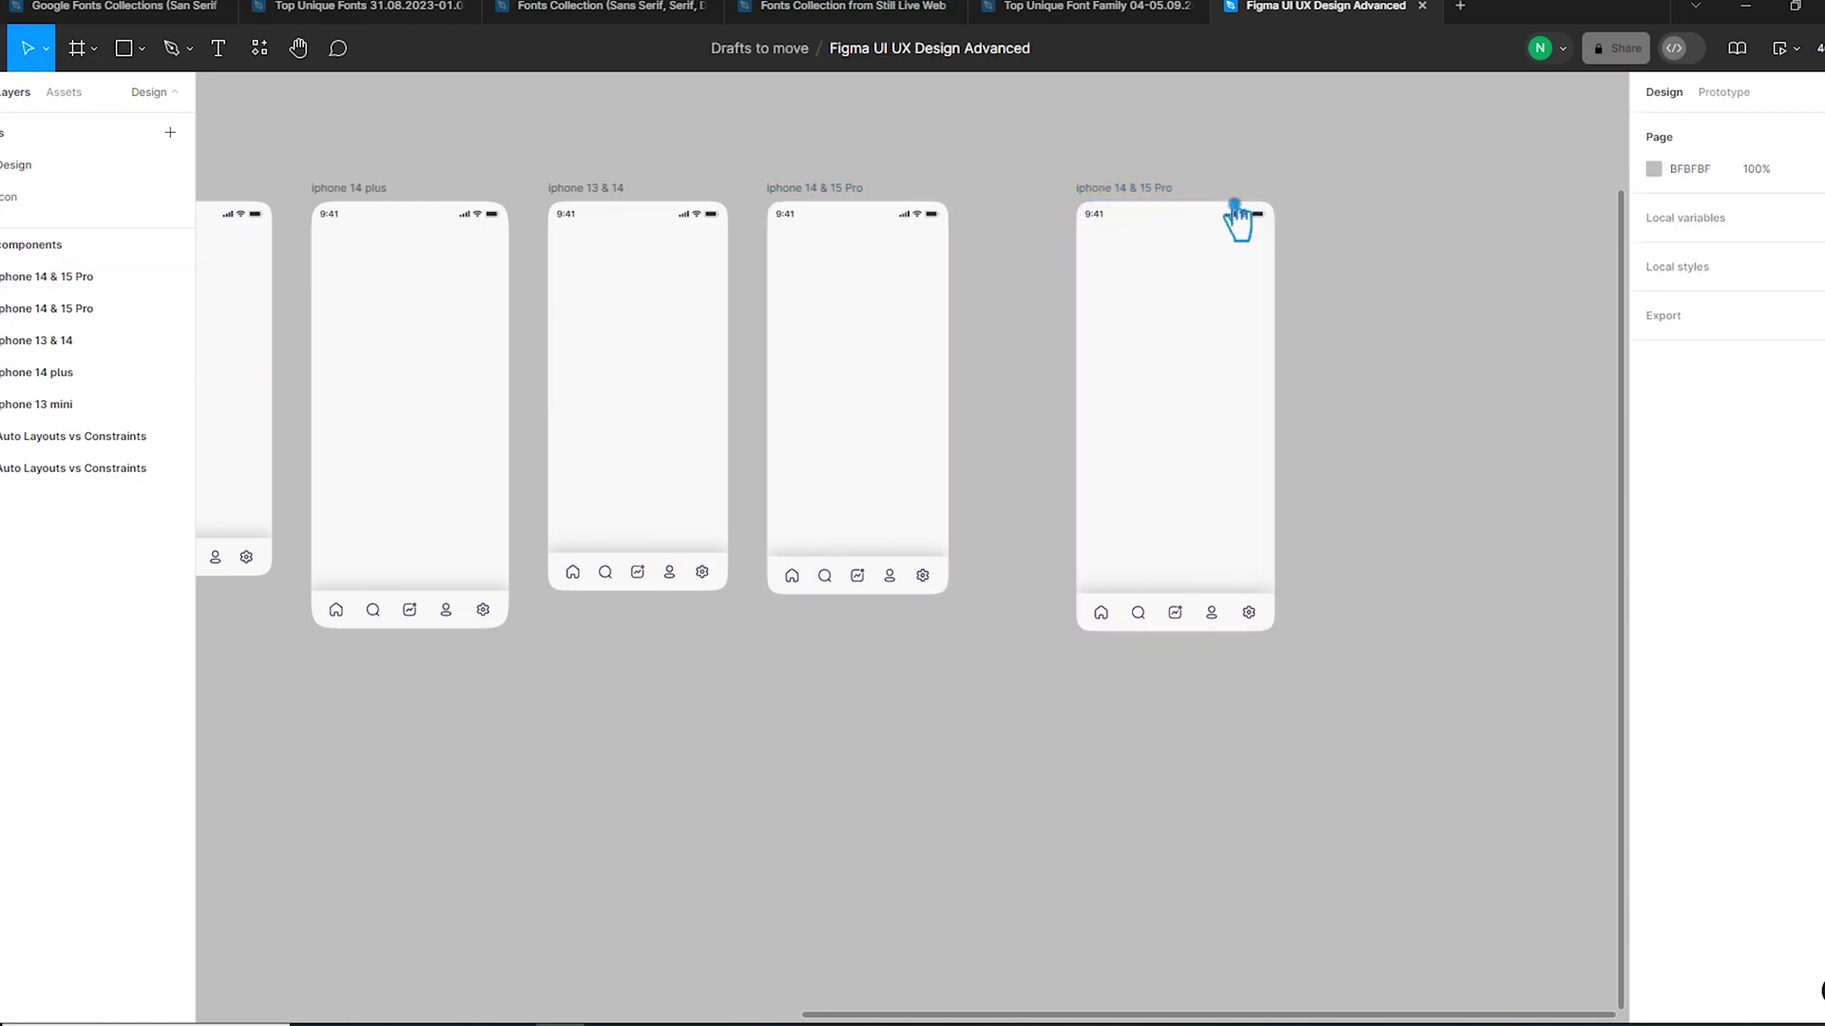
pyautogui.click(1143, 205)
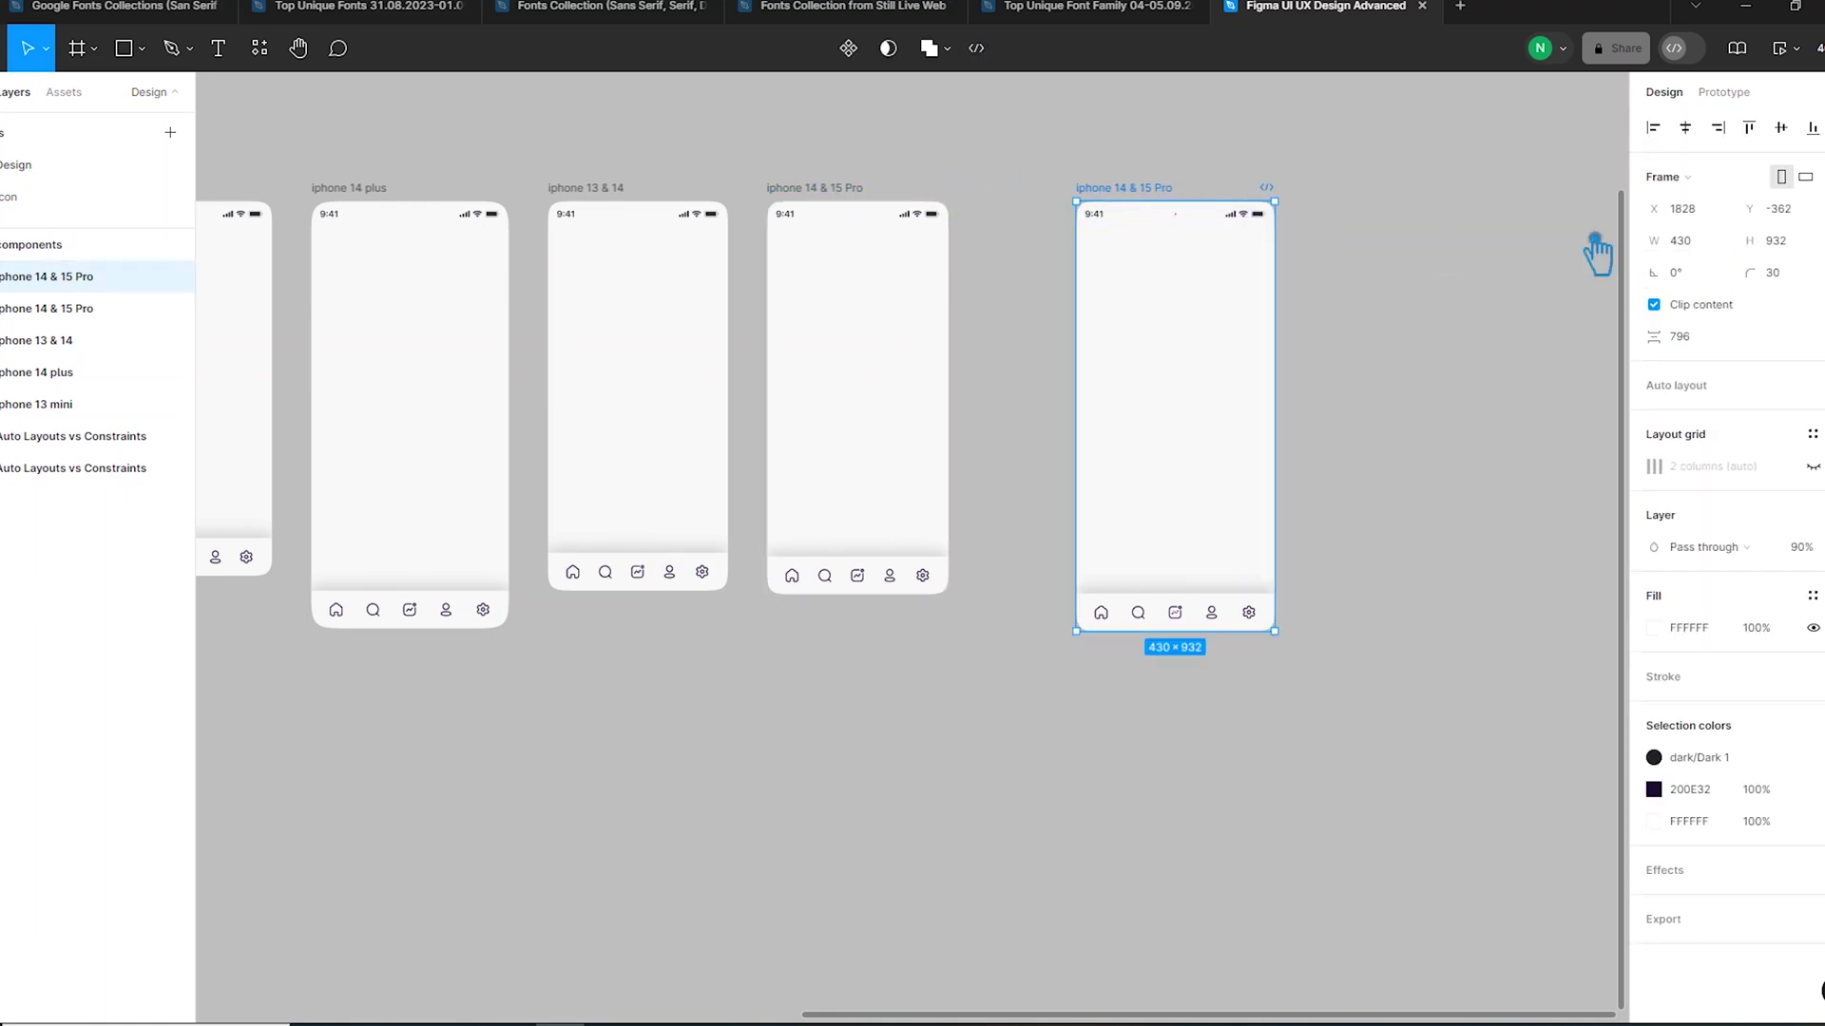
pyautogui.moveTo(1170, 226); pyautogui.dragTo(1177, 161)
pyautogui.moveTo(1188, 656); pyautogui.dragTo(1176, 502)
pyautogui.moveTo(1292, 359)
pyautogui.mouseDown()
pyautogui.moveTo(1524, 371)
pyautogui.moveTo(1213, 333)
pyautogui.moveTo(1312, 341)
pyautogui.moveTo(1269, 348)
pyautogui.mouseUp()
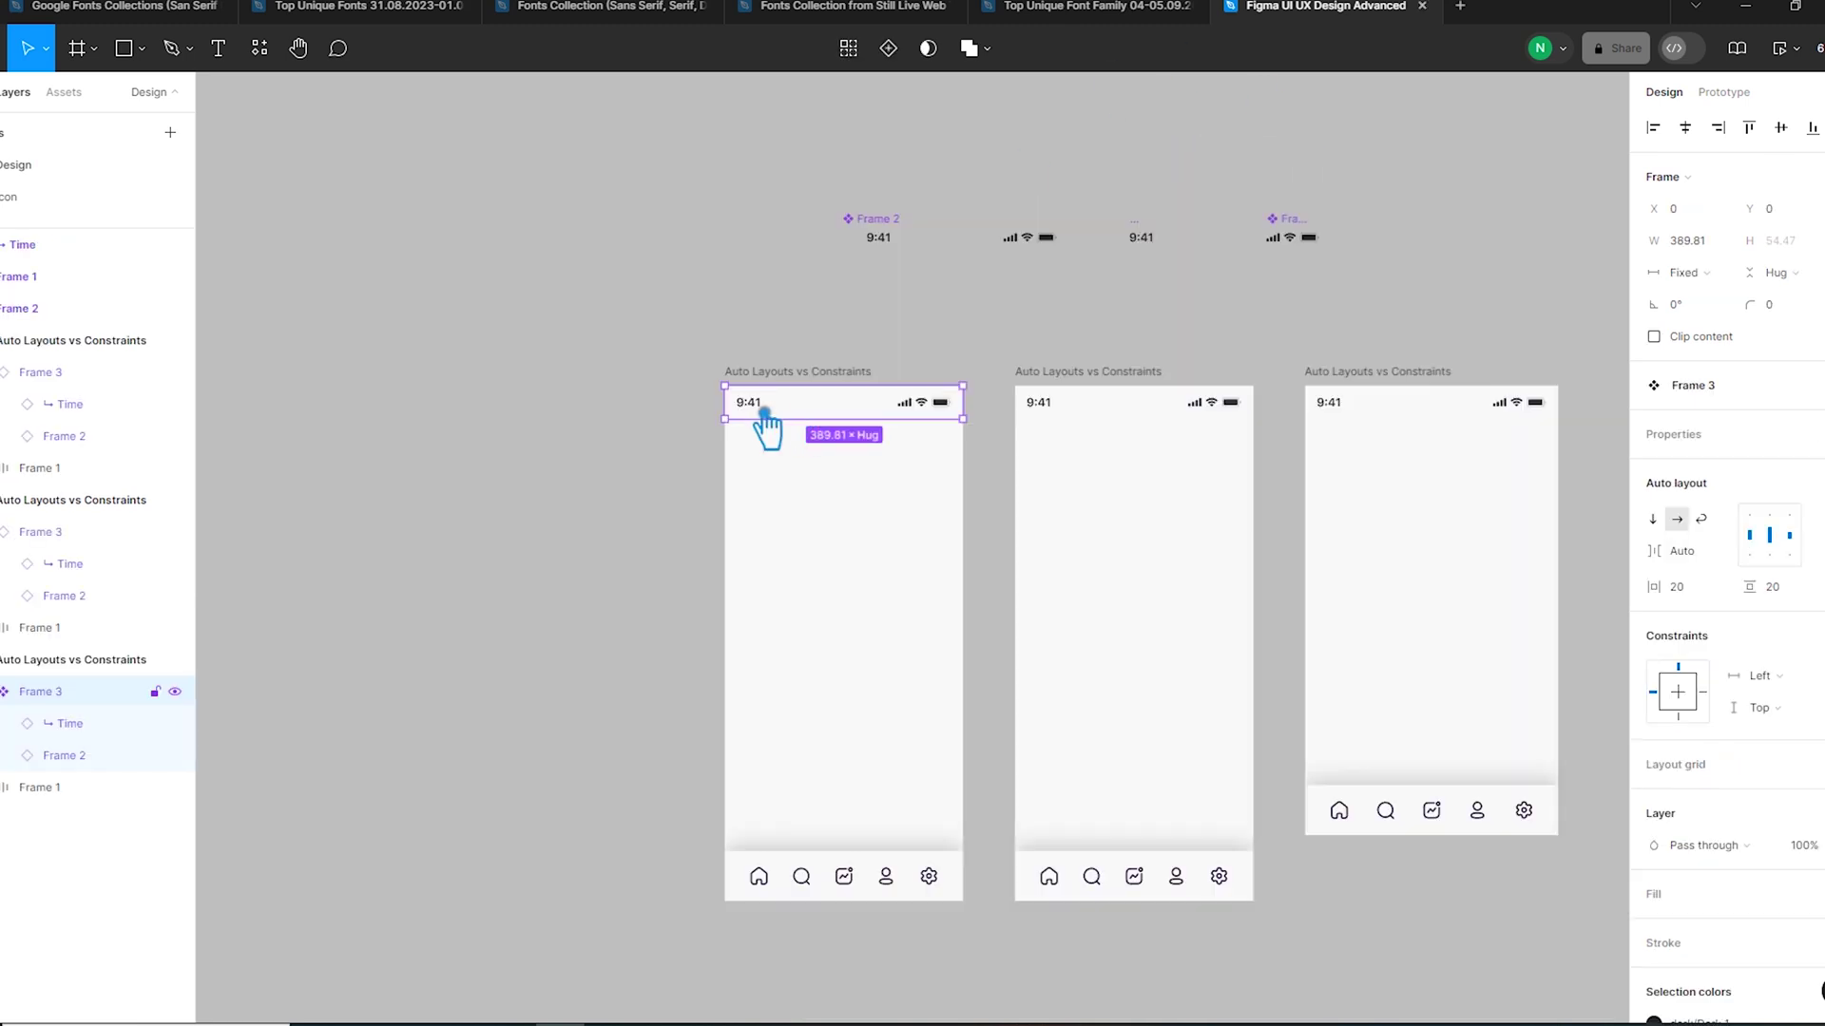
# - Keep the Frame 3 status bar component outside the first phone frame and align its instance to the frame's top edge
pyautogui.moveTo(765, 413)
pyautogui.mouseDown()
pyautogui.moveTo(511, 310)
pyautogui.moveTo(823, 460)
pyautogui.moveTo(757, 444)
pyautogui.mouseUp()
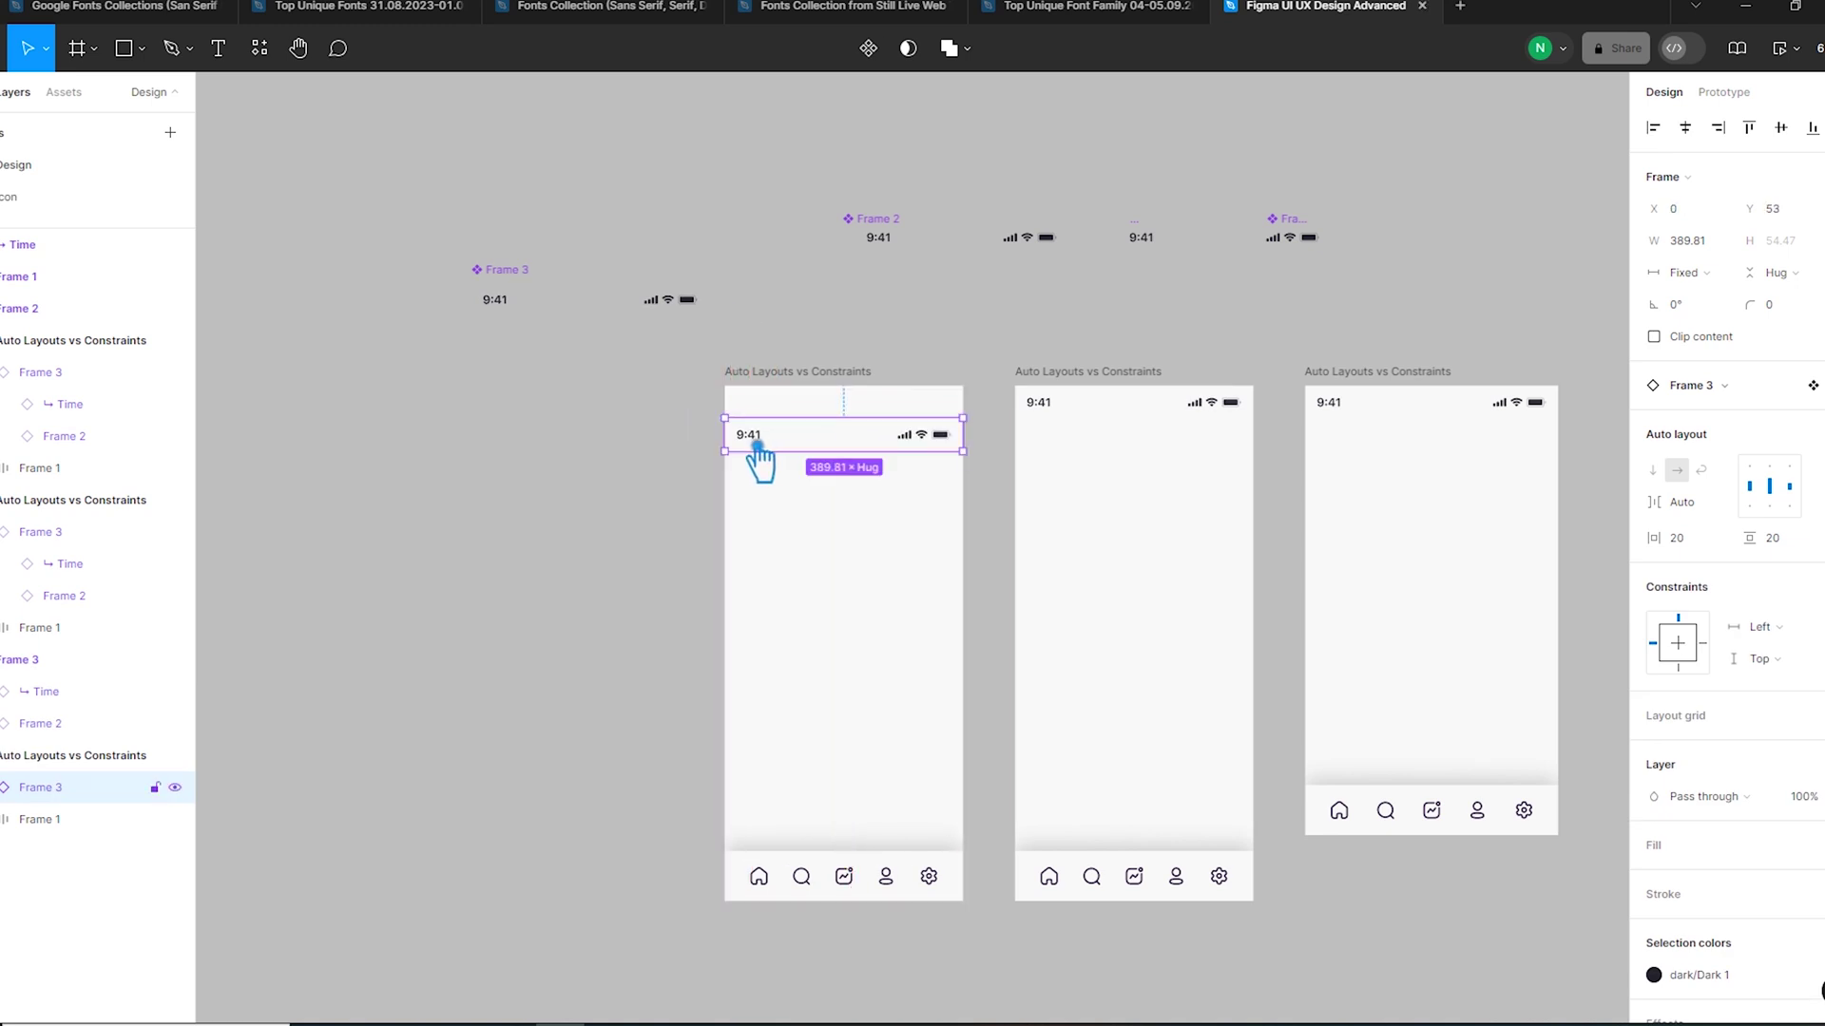
pyautogui.click(1749, 126)
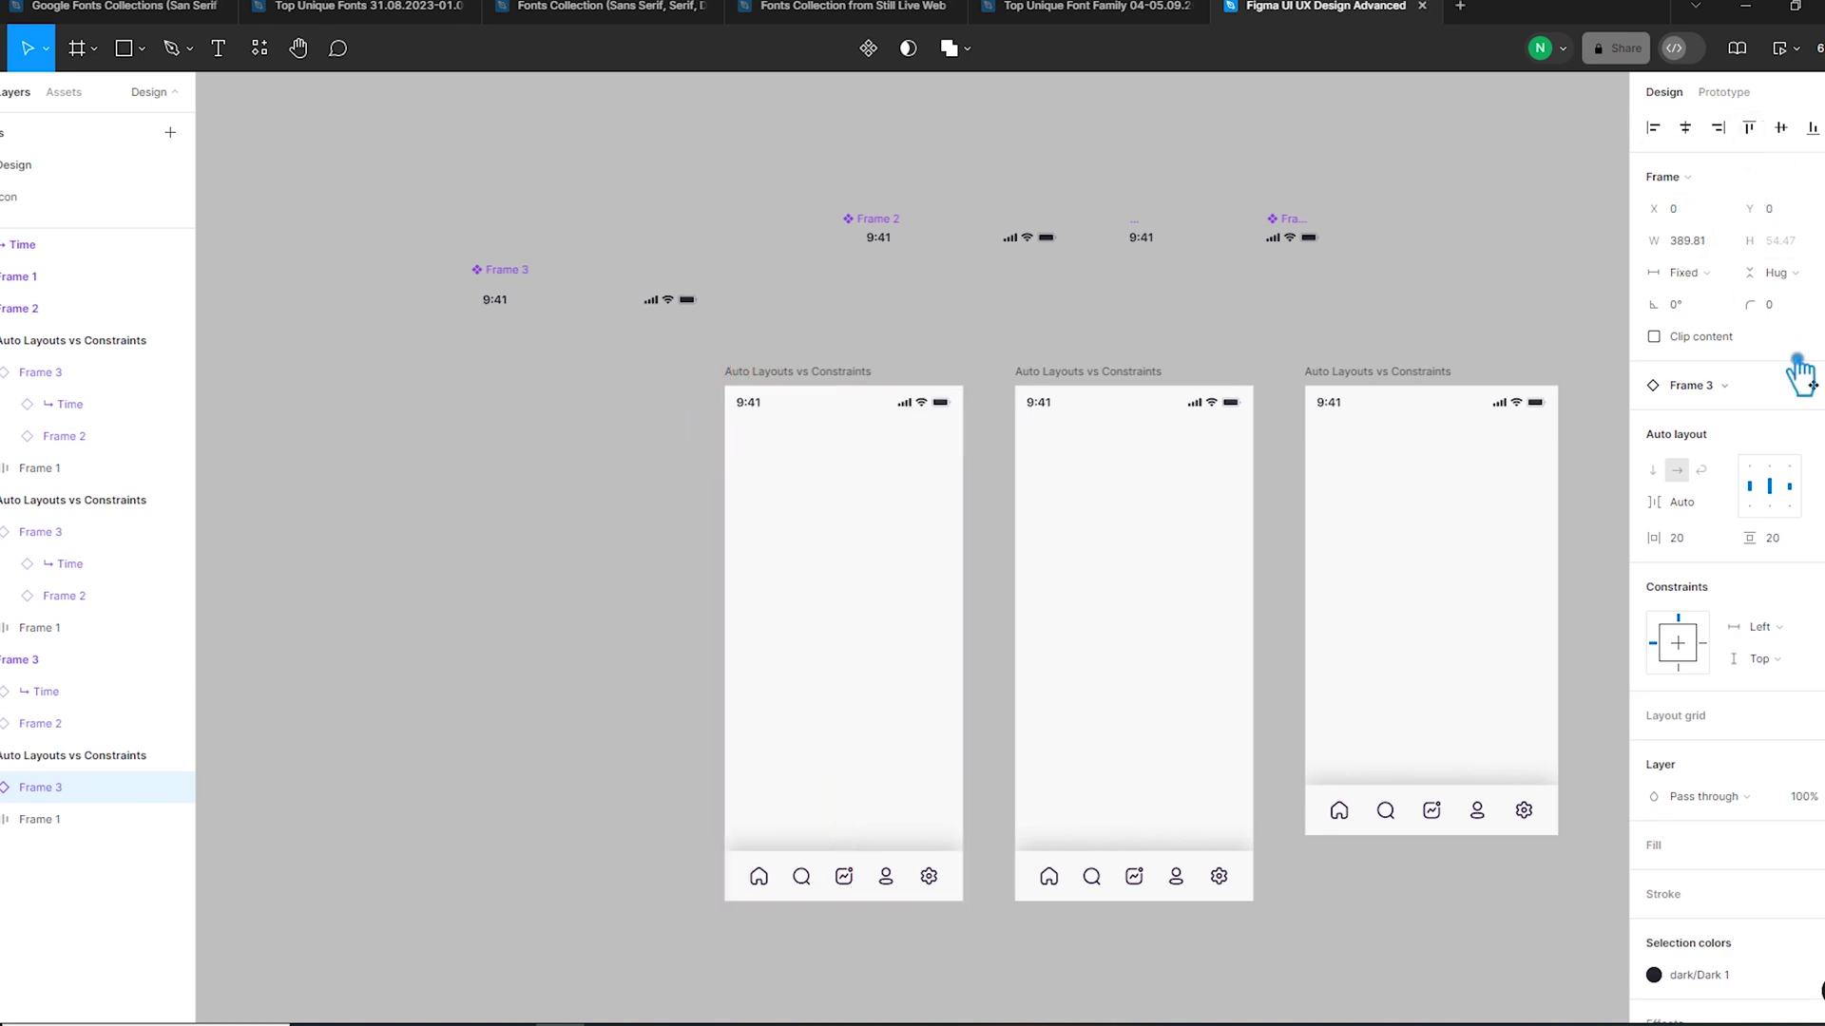
pyautogui.click(1773, 627)
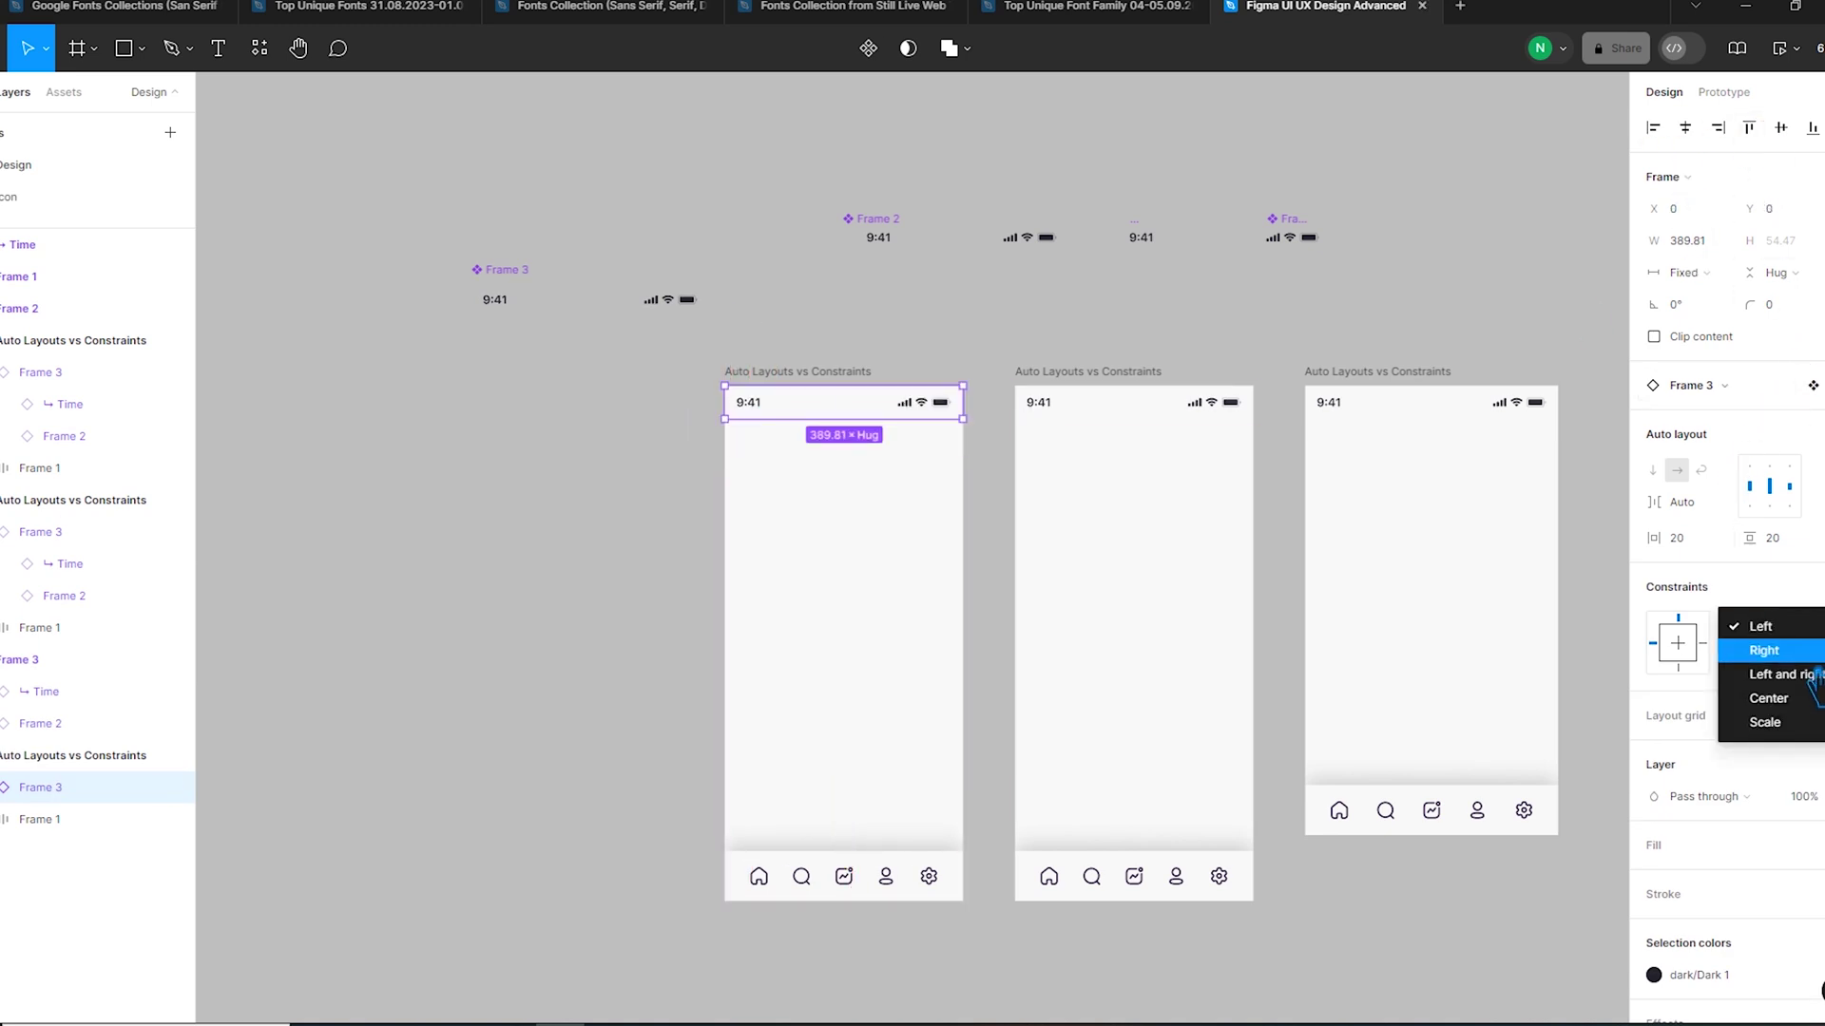
pyautogui.click(940, 280)
# - Move the navigation bar out of the first phone frame and make it a component, with an instance at the frame's bottom
pyautogui.click(855, 889)
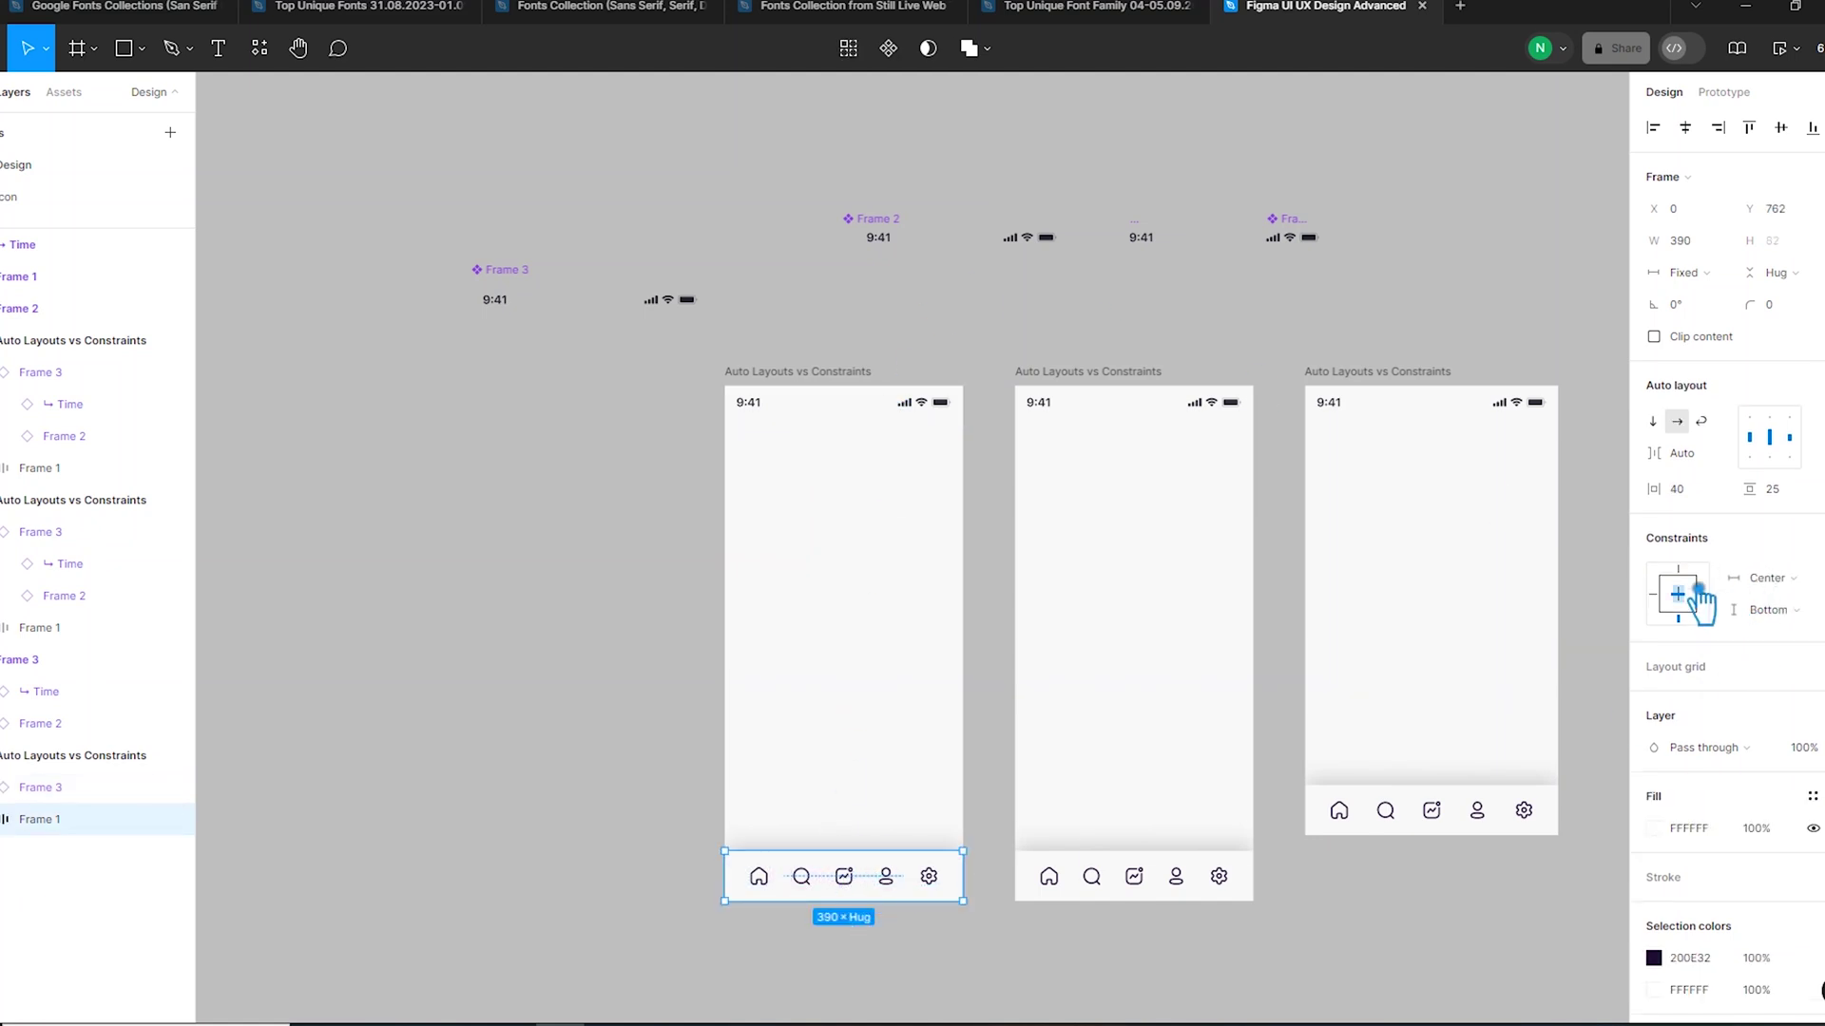
pyautogui.moveTo(898, 874); pyautogui.dragTo(511, 433)
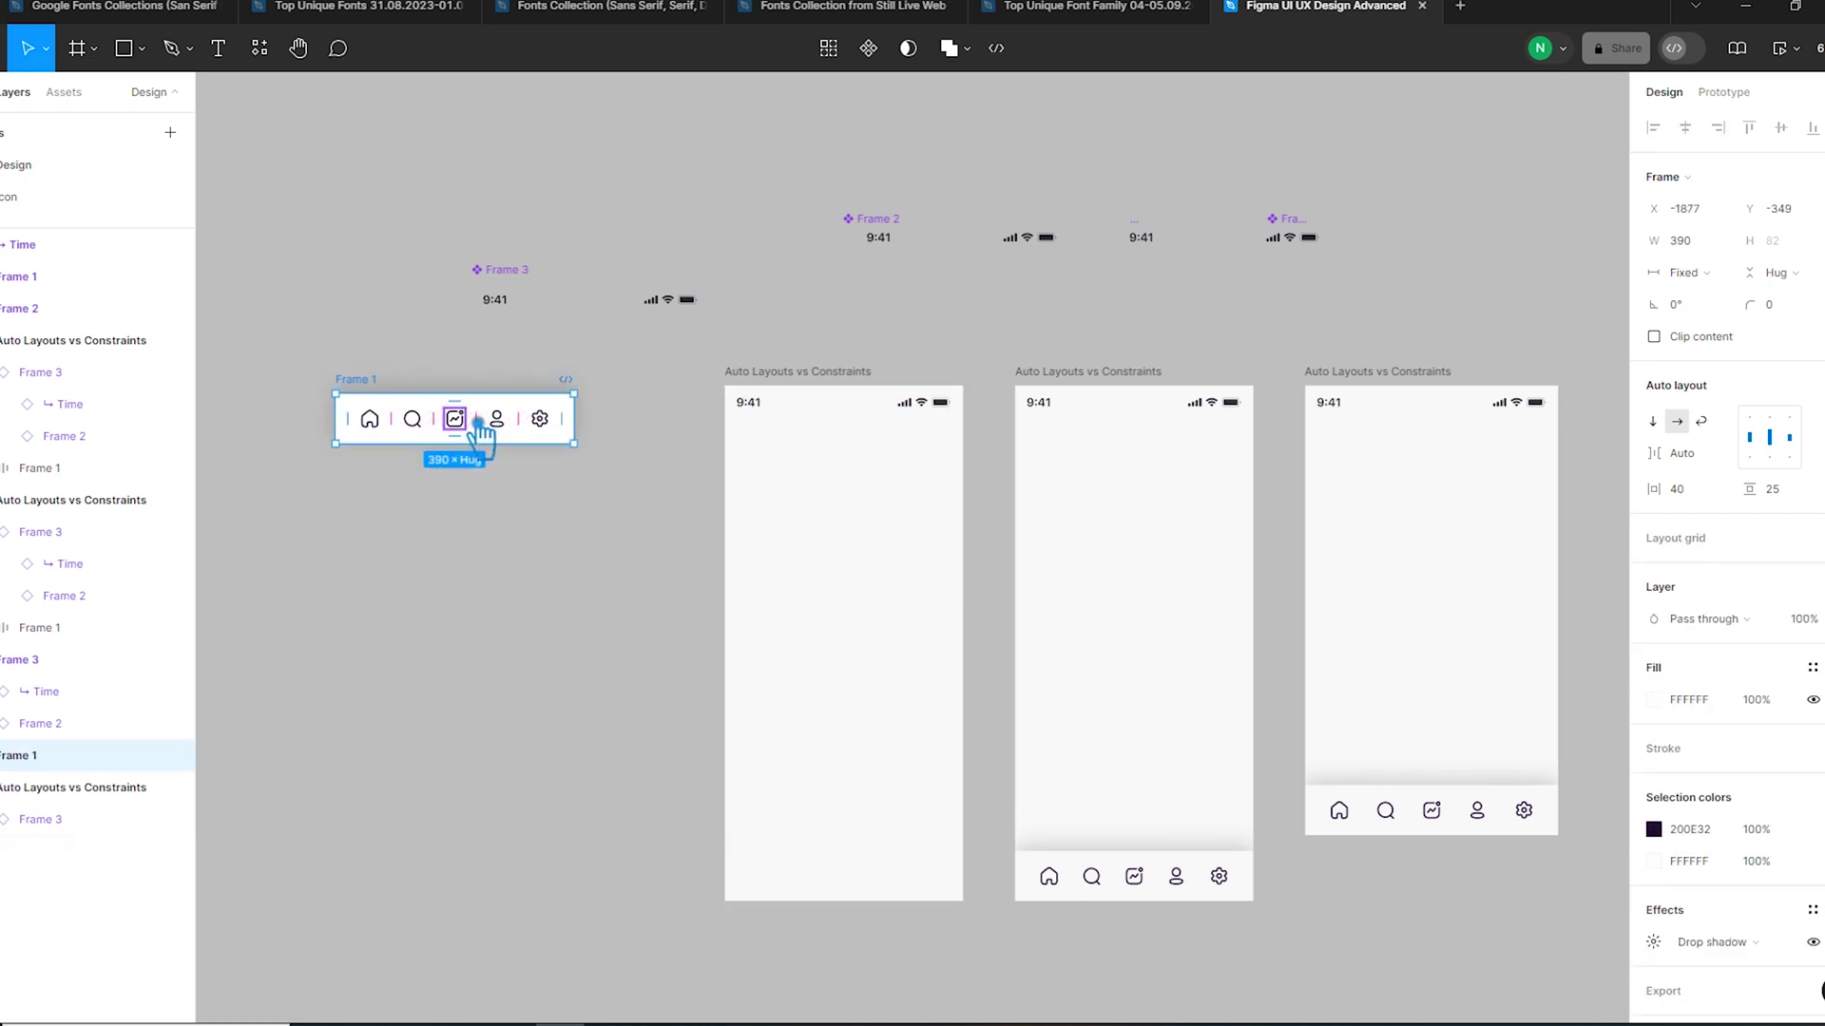
pyautogui.click(526, 599)
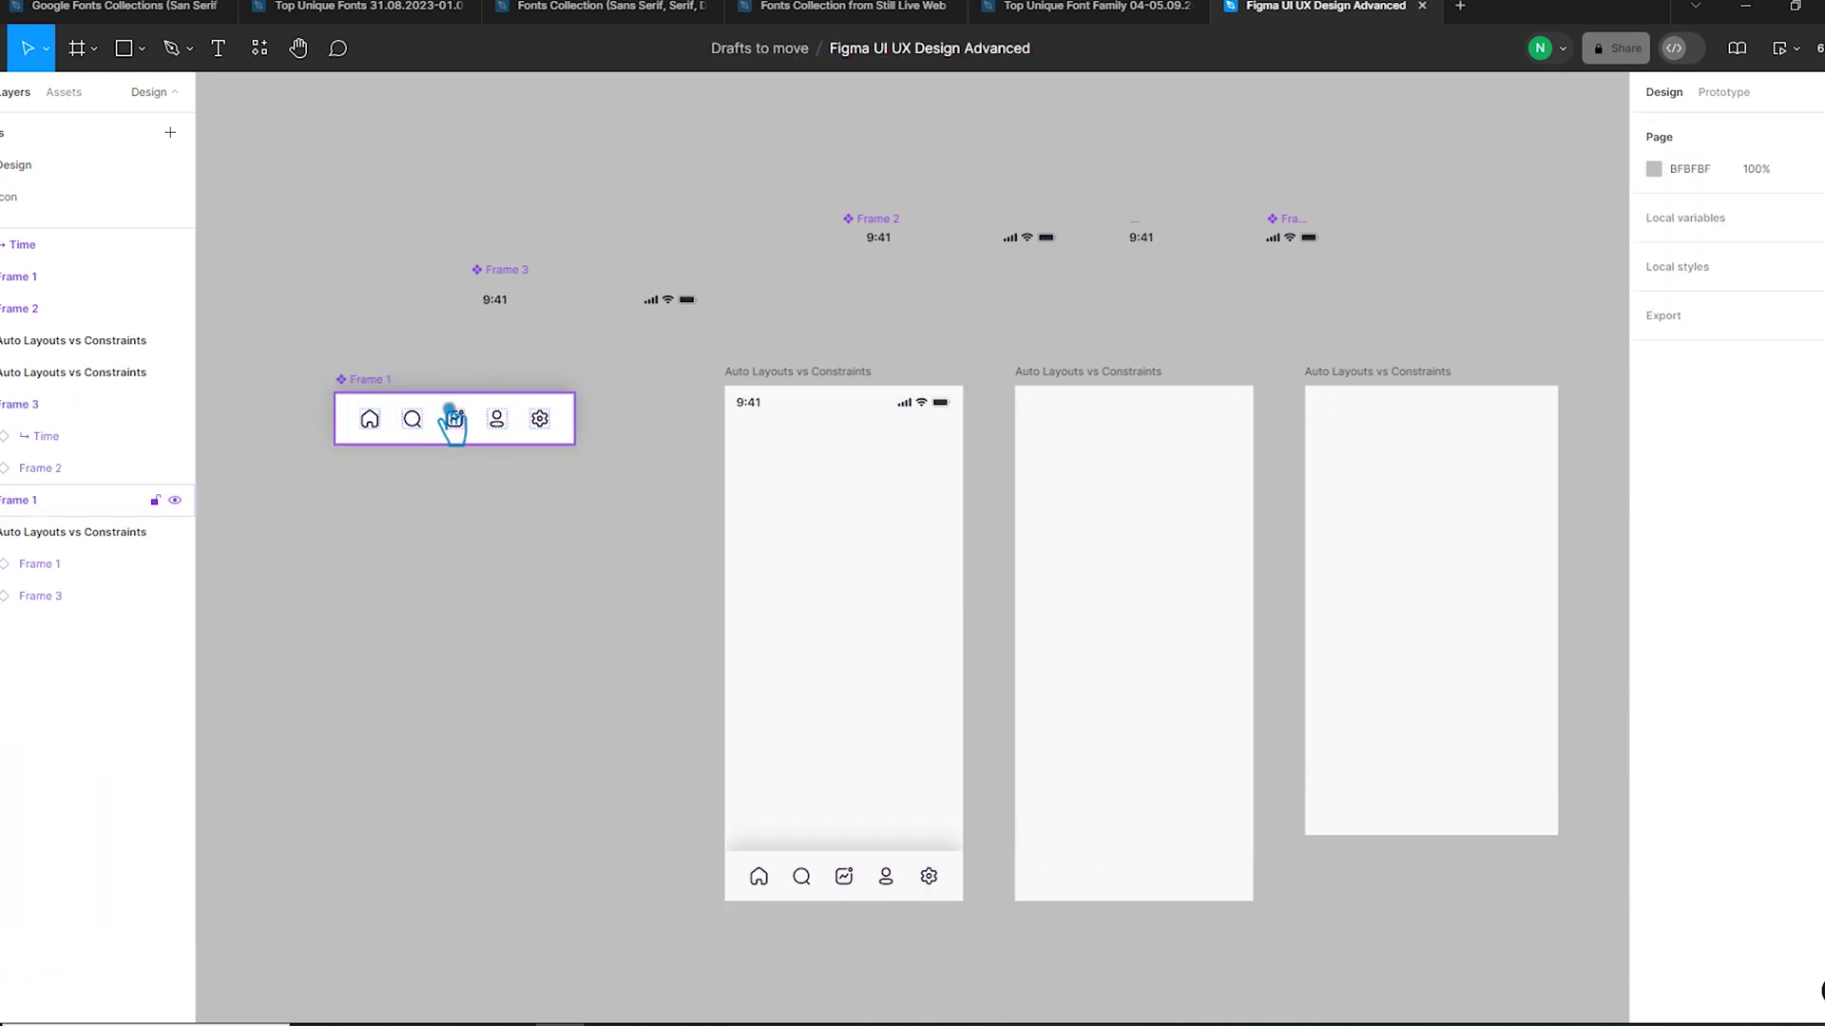
# - Draw a new frame of about 652 × 474 in the empty canvas area above and left of the phone frames
pyautogui.hscroll(-5, 452, 419)
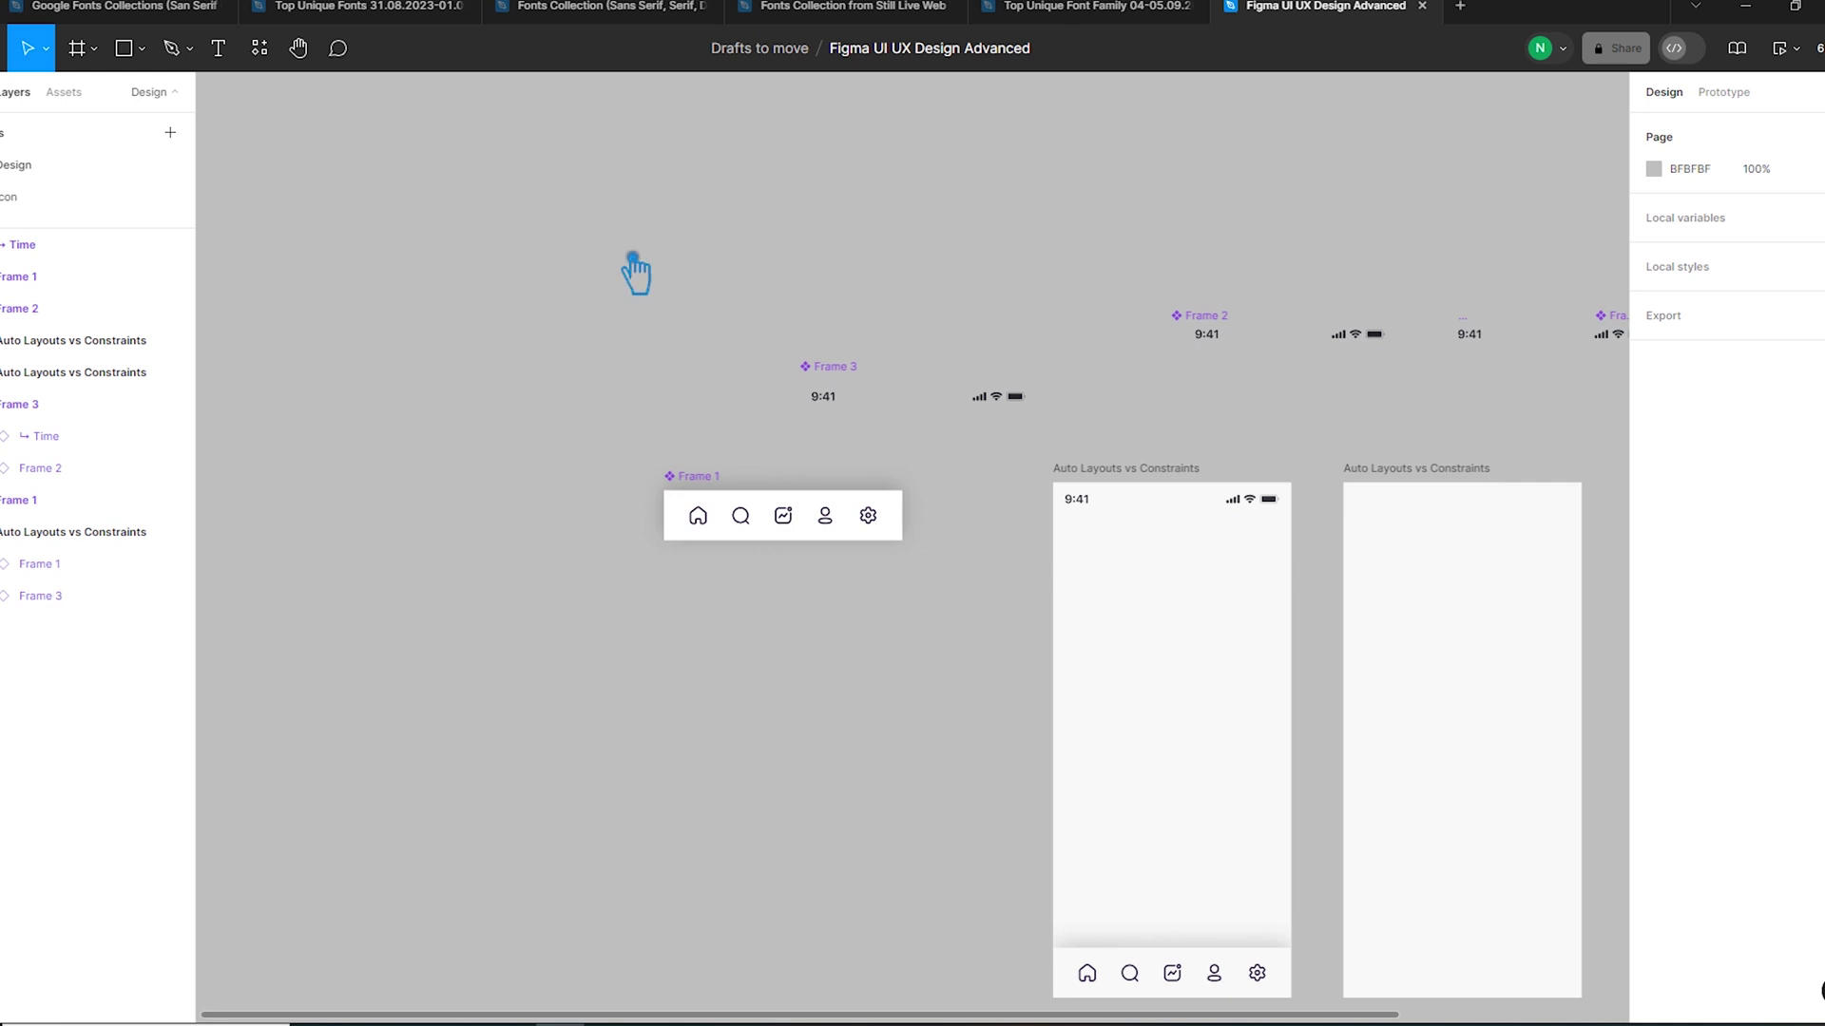
pyautogui.click(93, 48)
pyautogui.click(57, 94)
pyautogui.moveTo(378, 140); pyautogui.dragTo(777, 429)
# - Move the navigation bar component into the upper part of the new frame
pyautogui.moveTo(750, 494); pyautogui.dragTo(468, 183)
pyautogui.click(912, 228)
pyautogui.moveTo(859, 390); pyautogui.dragTo(494, 240)
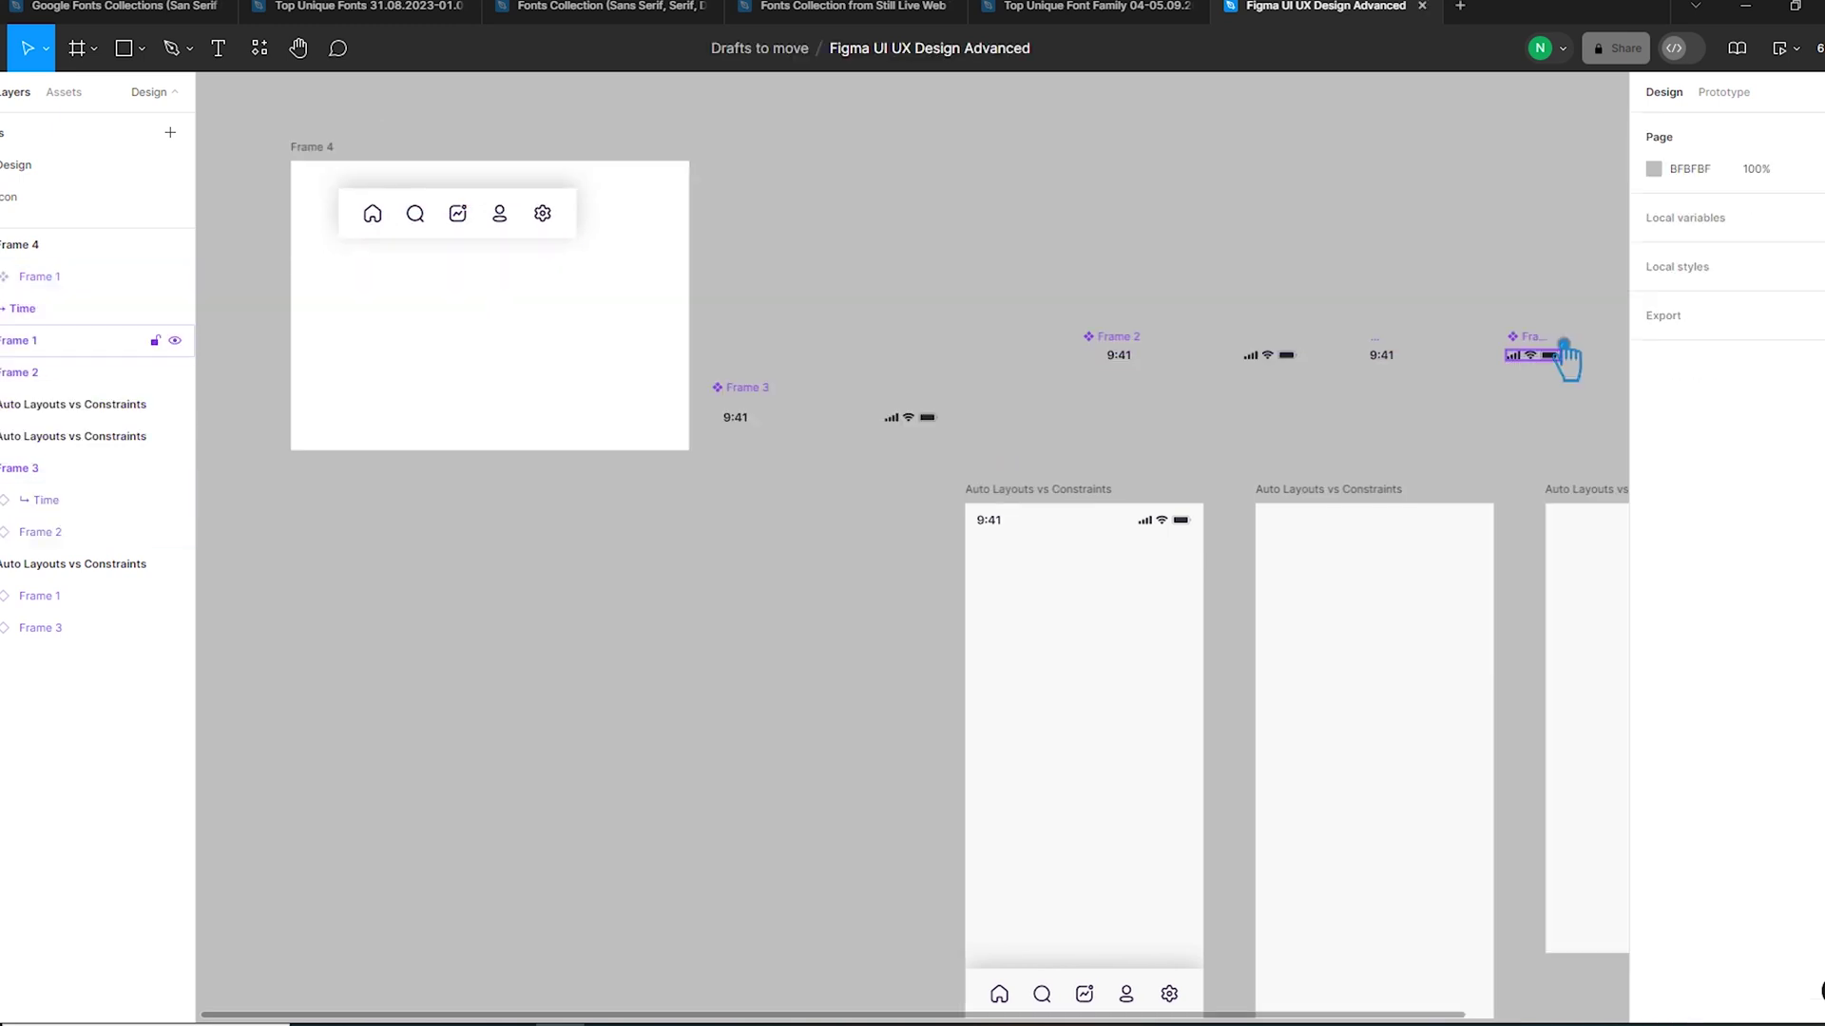
# - Delete the leftover time, Frame 1 and Frame 2 components and move the Frame 3 status bar component into the new frame
pyautogui.click(1561, 350)
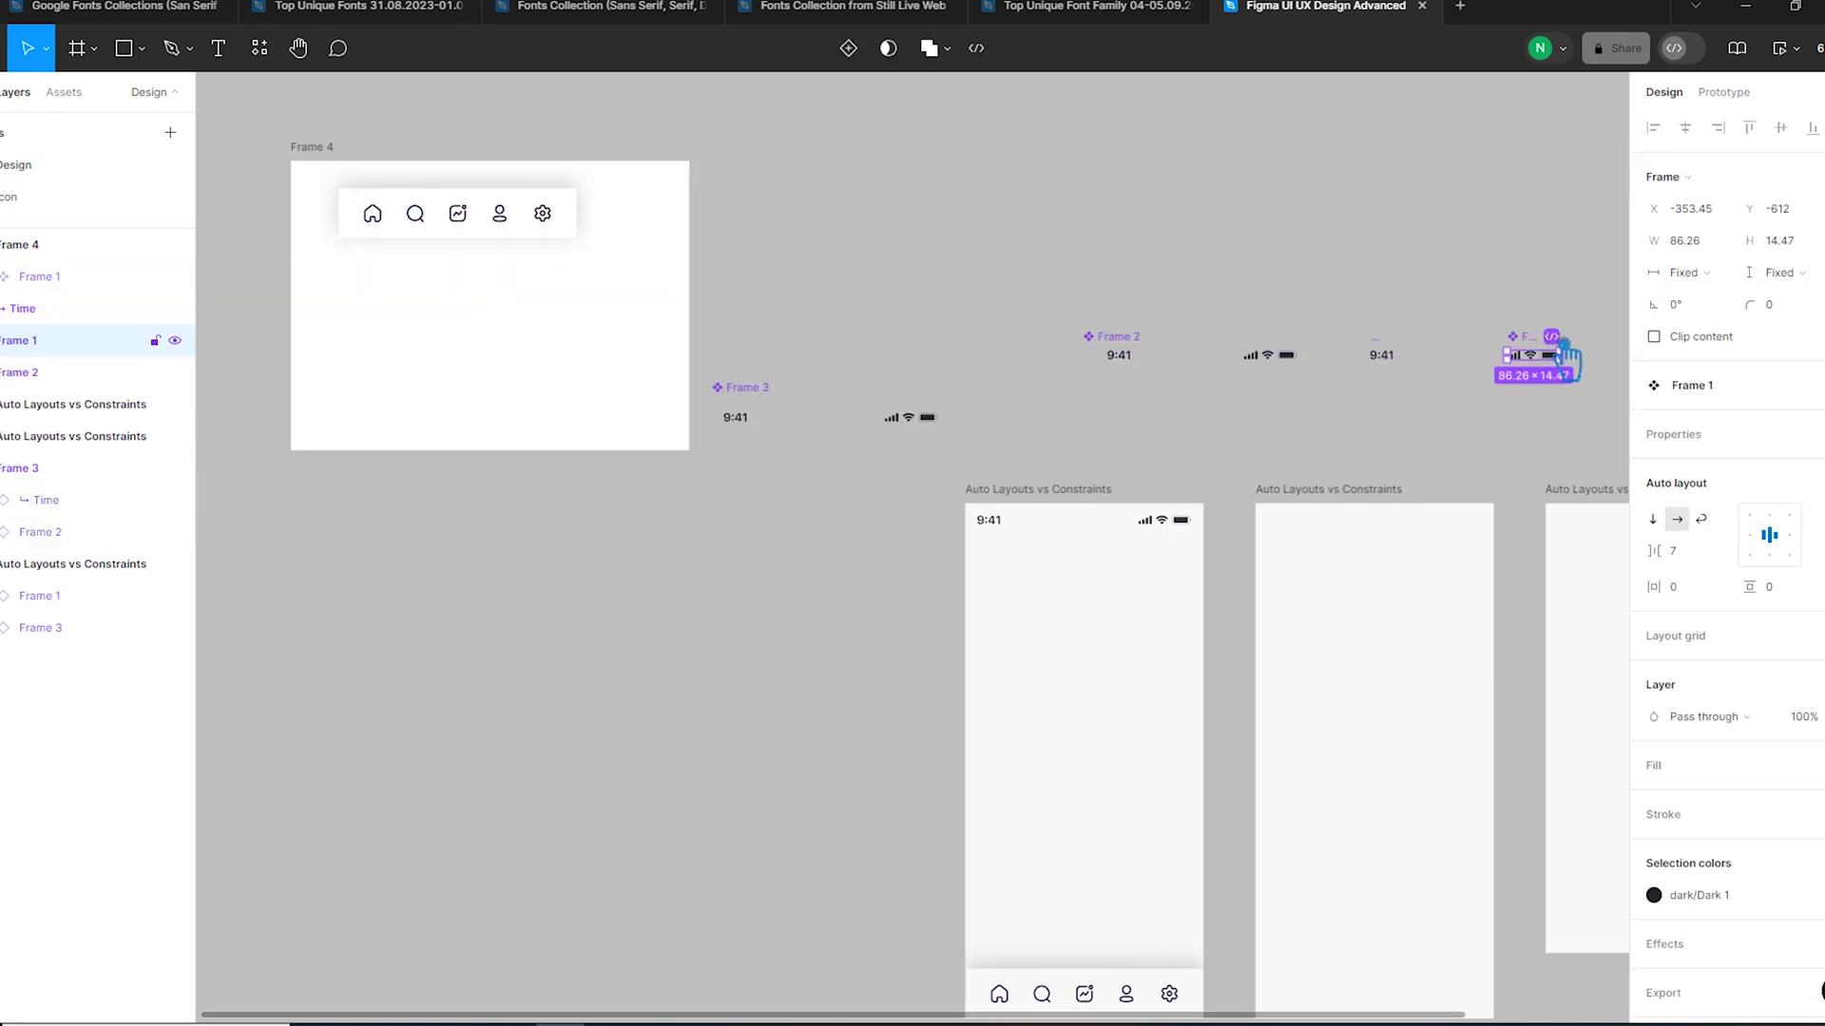
pyautogui.moveTo(1474, 395); pyautogui.dragTo(1031, 285)
pyautogui.press('Delete')
pyautogui.moveTo(756, 409); pyautogui.dragTo(389, 311)
pyautogui.click(931, 299)
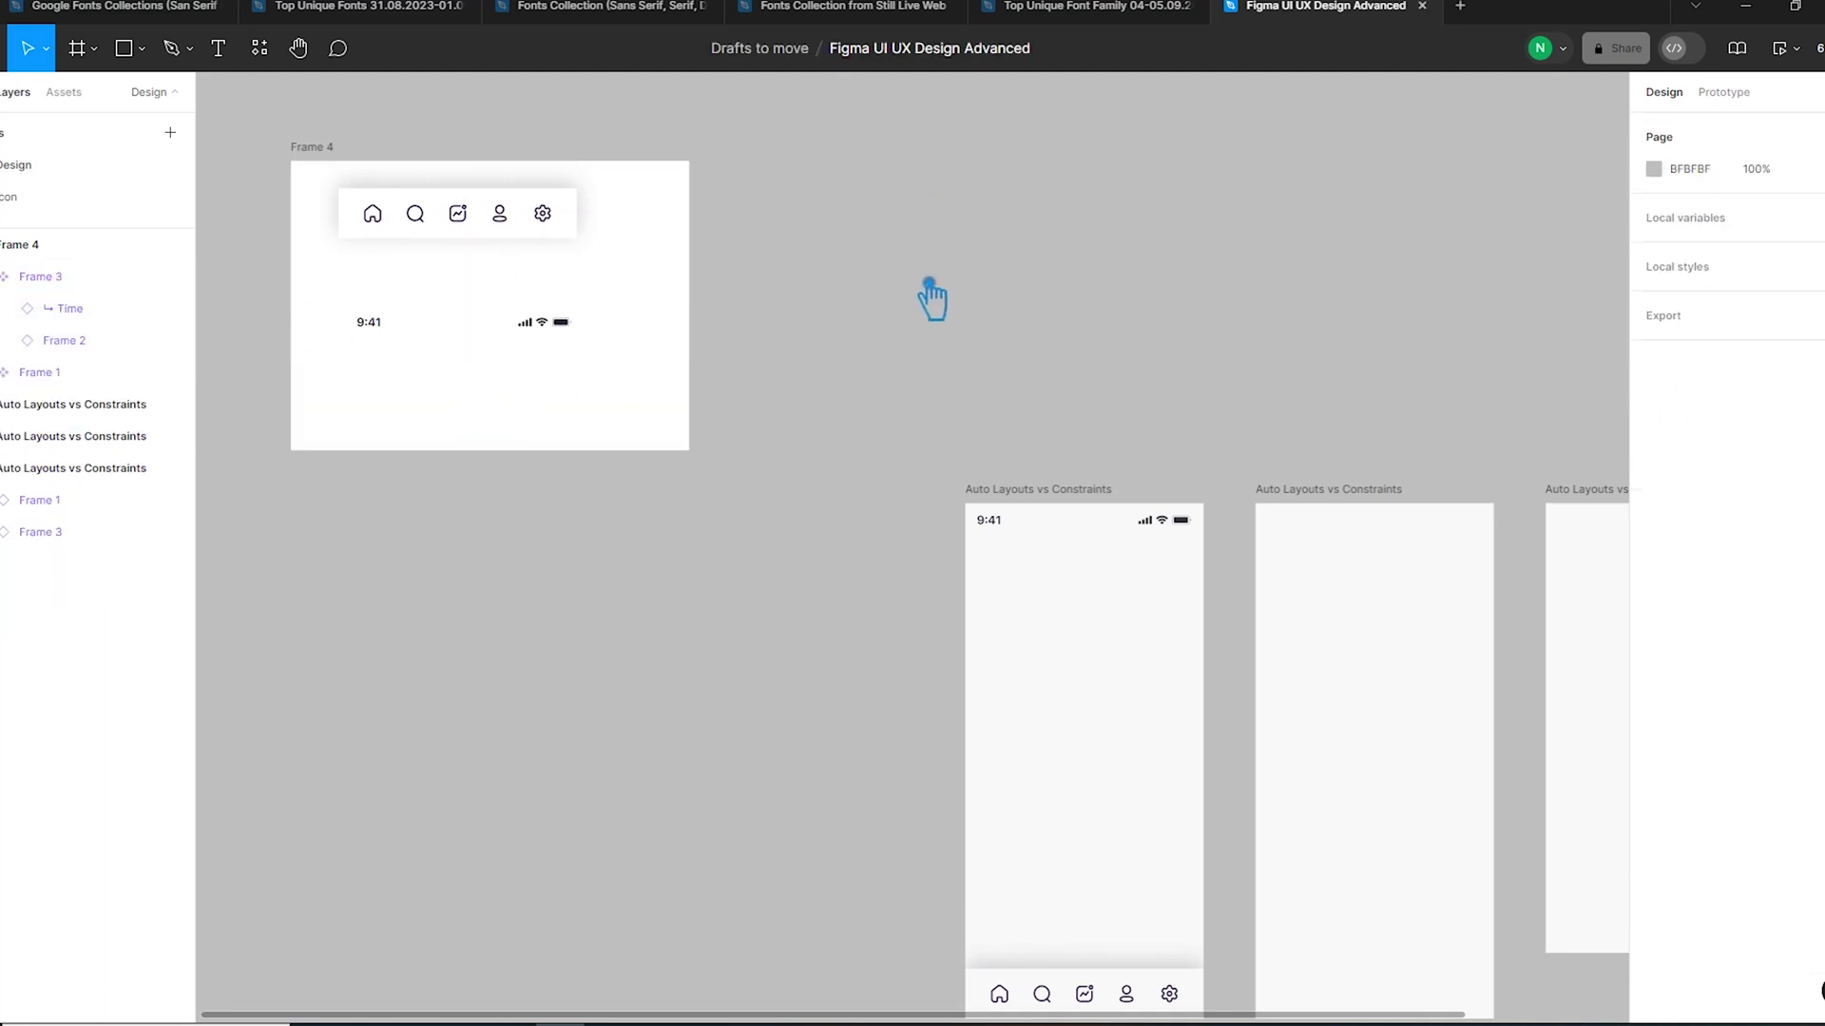
# - Rename the frame holding the two components as components
pyautogui.scroll(2, 1006, 352)
pyautogui.hscroll(-2, 1046, 380)
pyautogui.click(435, 259)
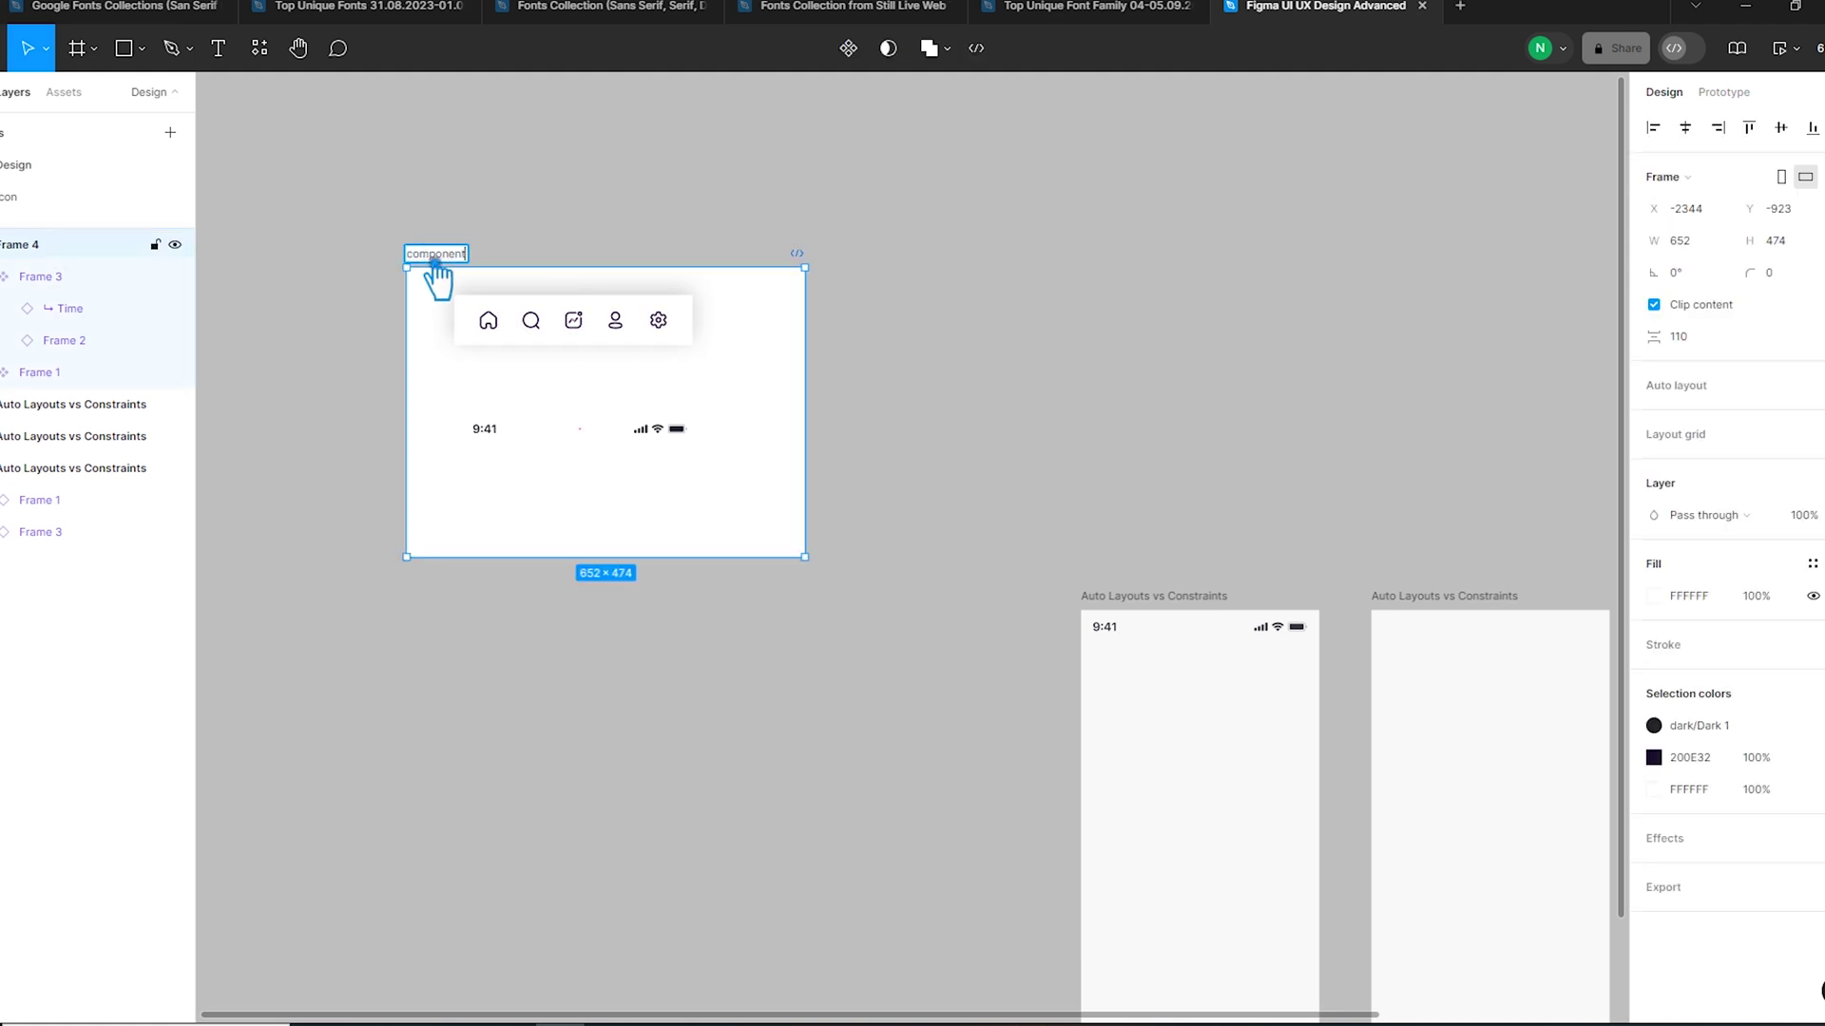
pyautogui.click(995, 303)
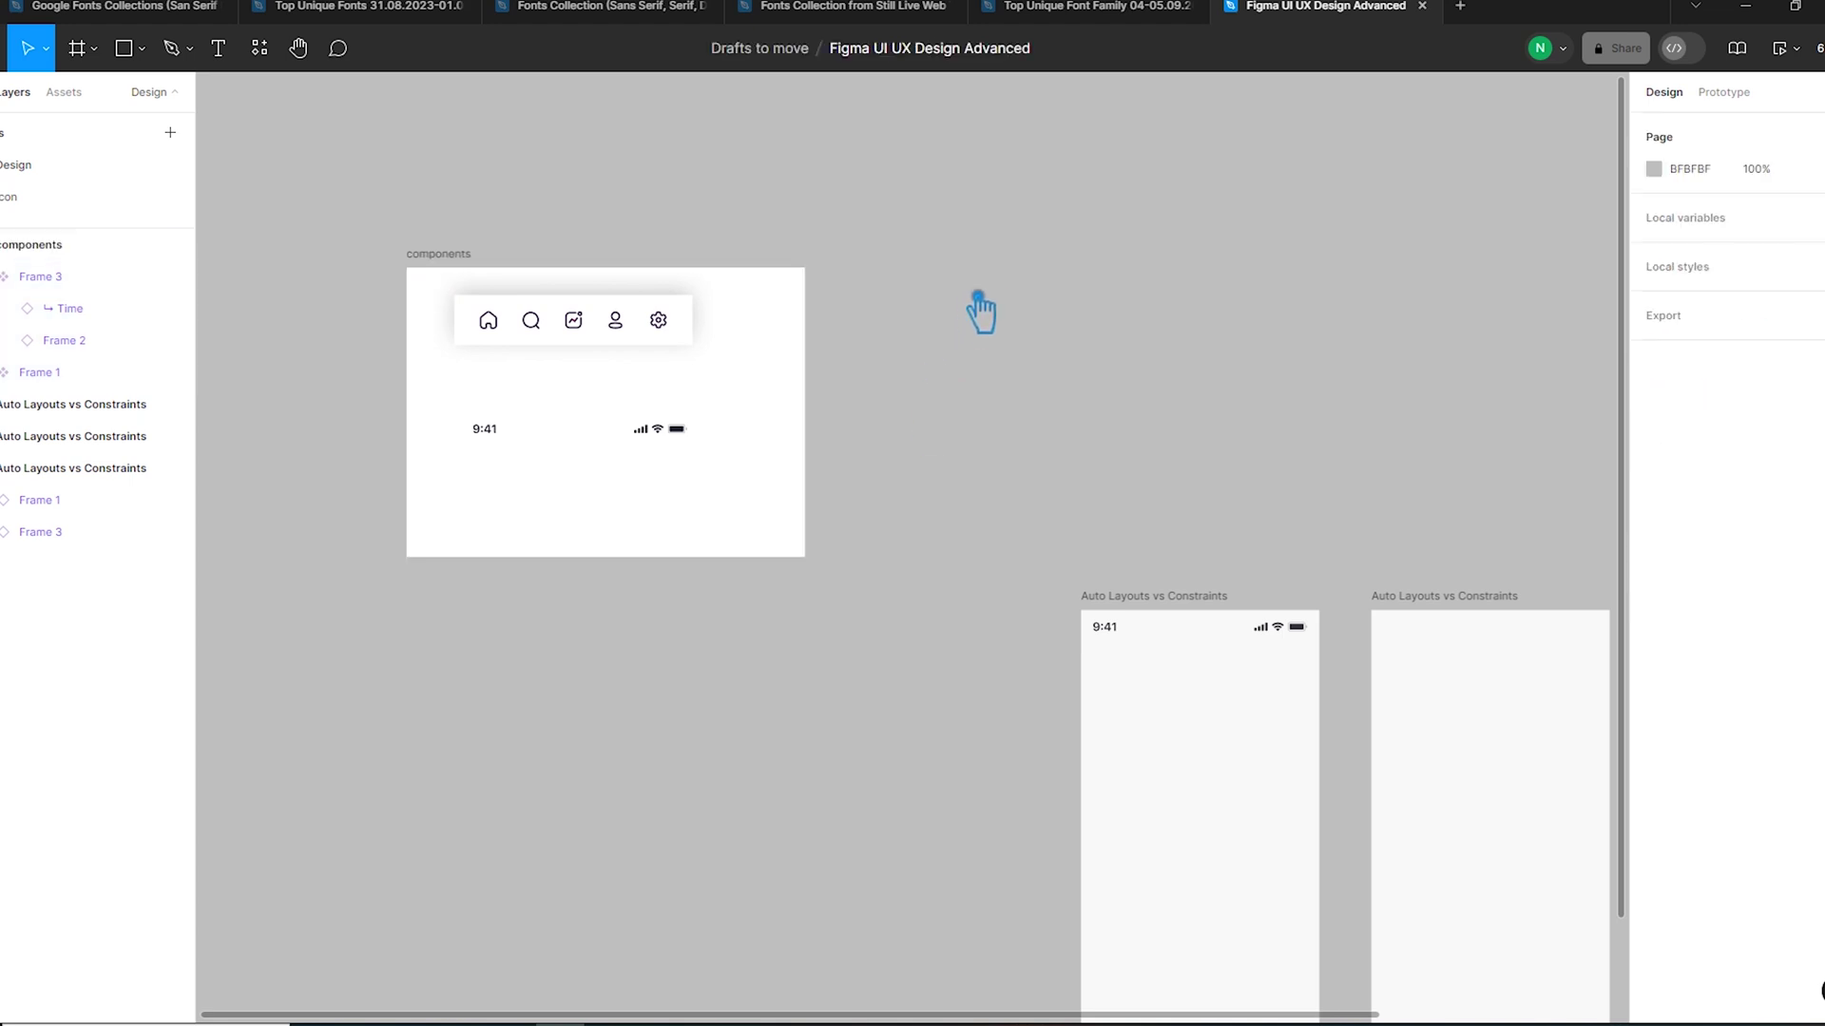
# - Move the Auto Layouts vs Constraints frame to X -1240, Y -362 and place a duplicate to its right at X -726
pyautogui.moveTo(1377, 562); pyautogui.dragTo(928, 323)
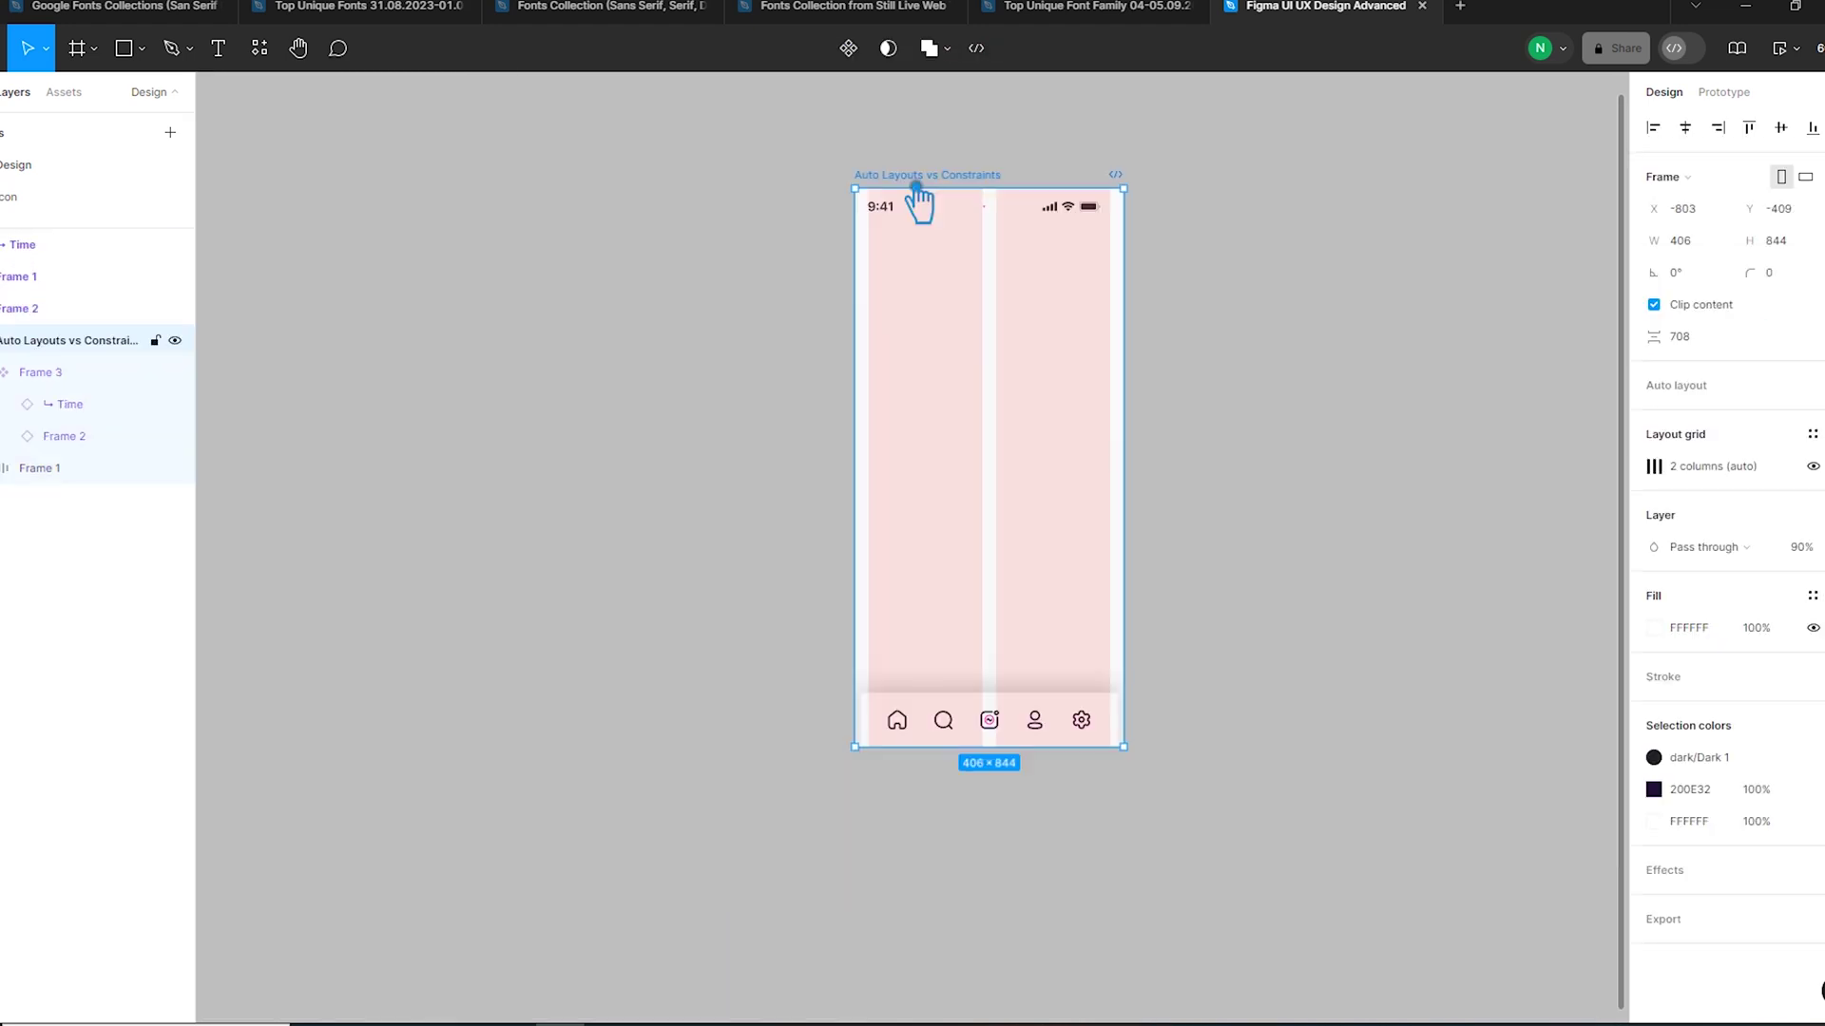
pyautogui.moveTo(917, 191); pyautogui.dragTo(632, 233)
pyautogui.moveTo(856, 792); pyautogui.dragTo(874, 642)
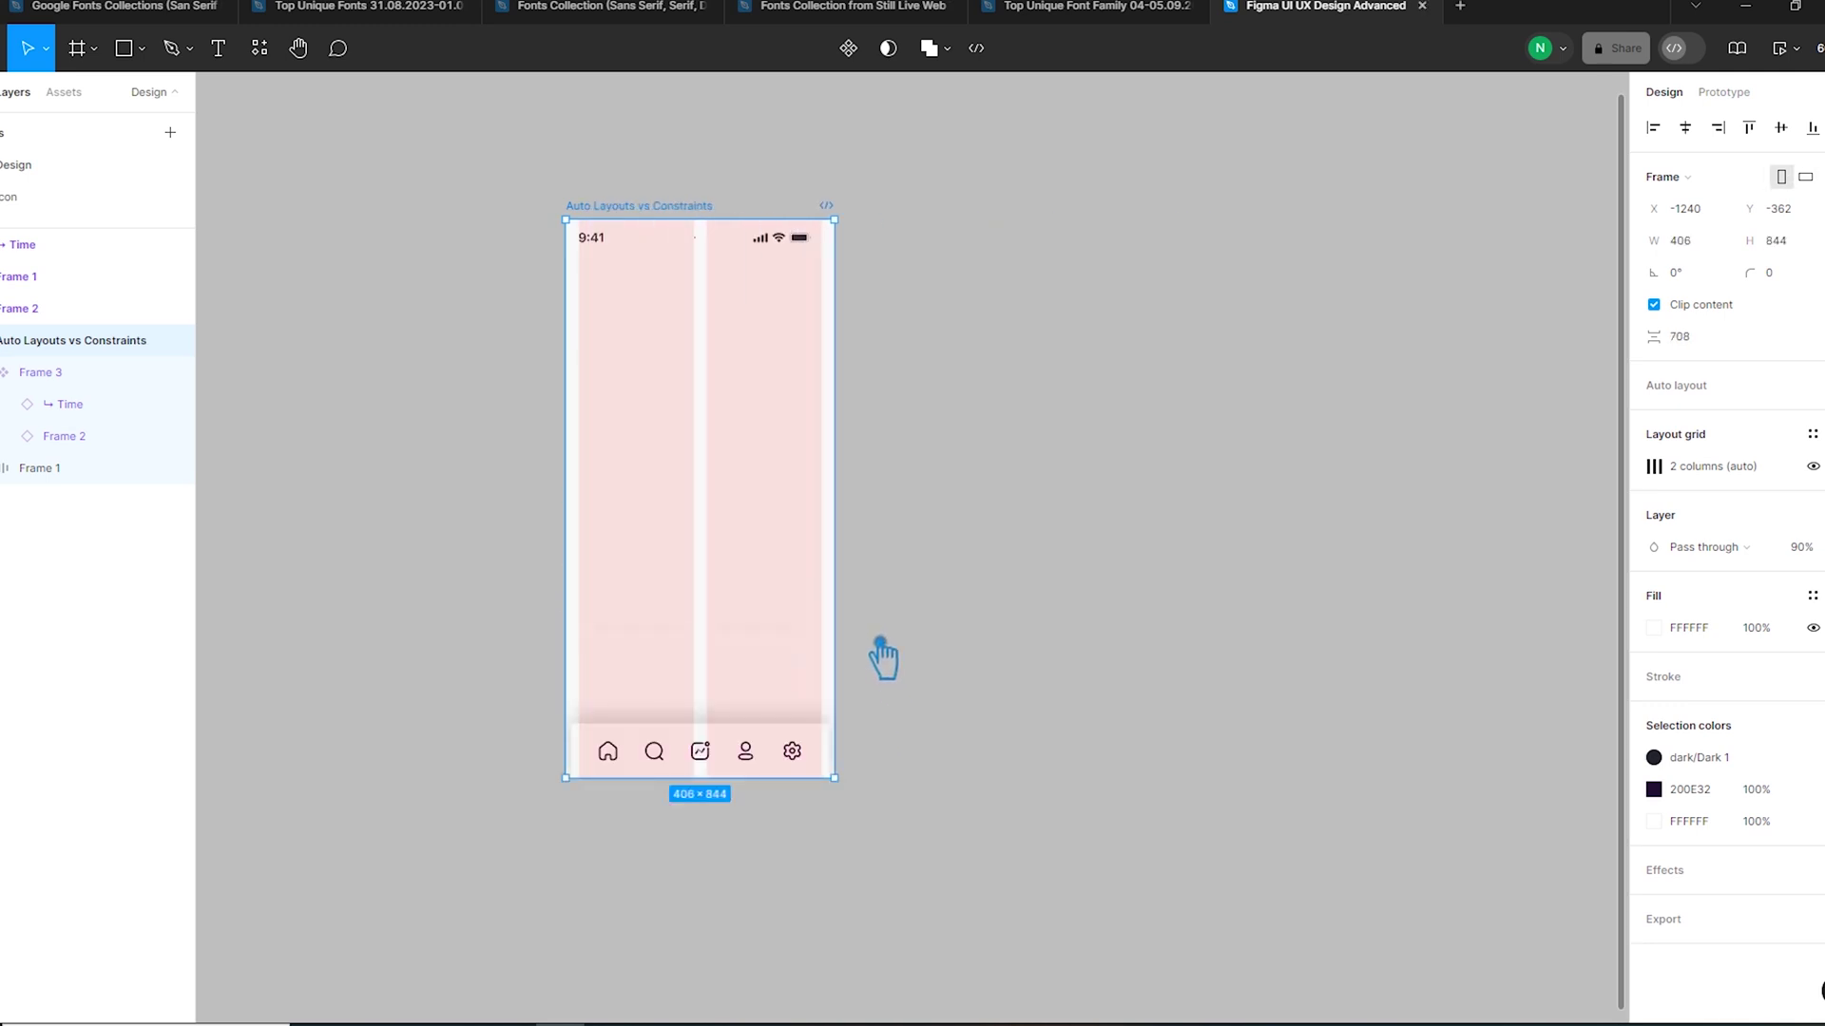
pyautogui.click(963, 649)
pyautogui.click(583, 212)
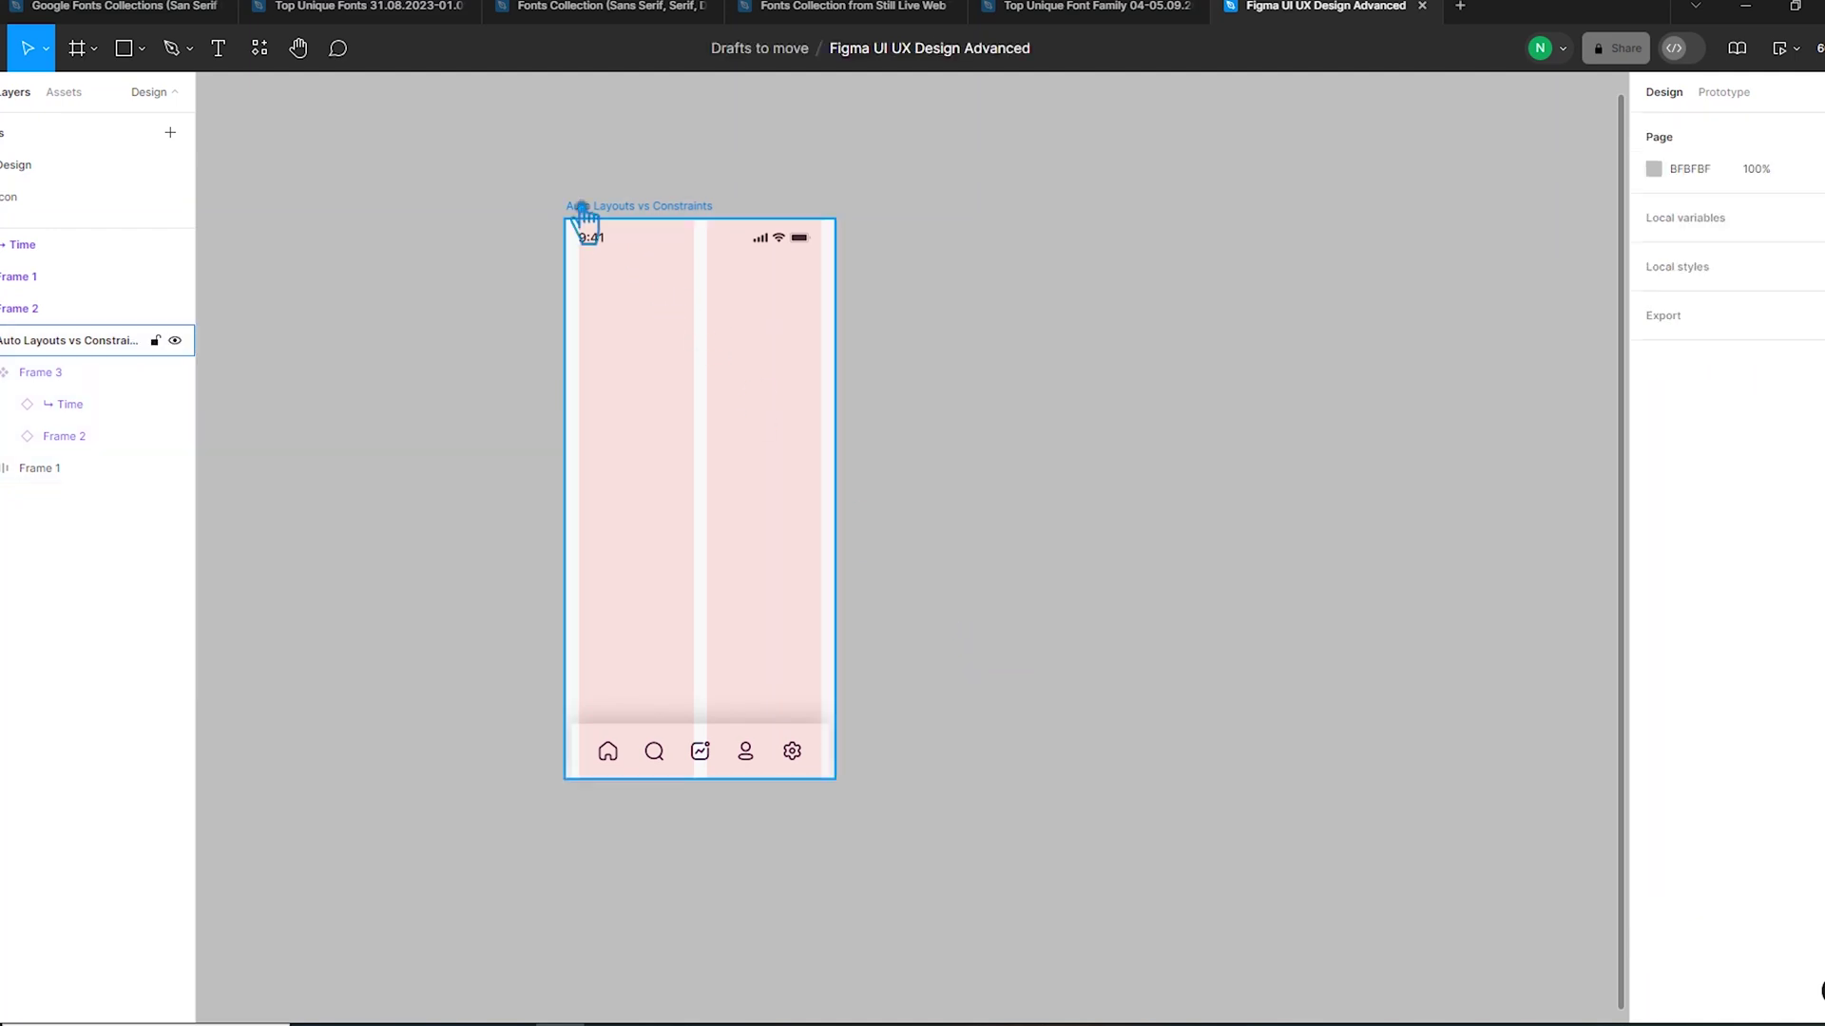
pyautogui.moveTo(652, 204); pyautogui.dragTo(996, 225)
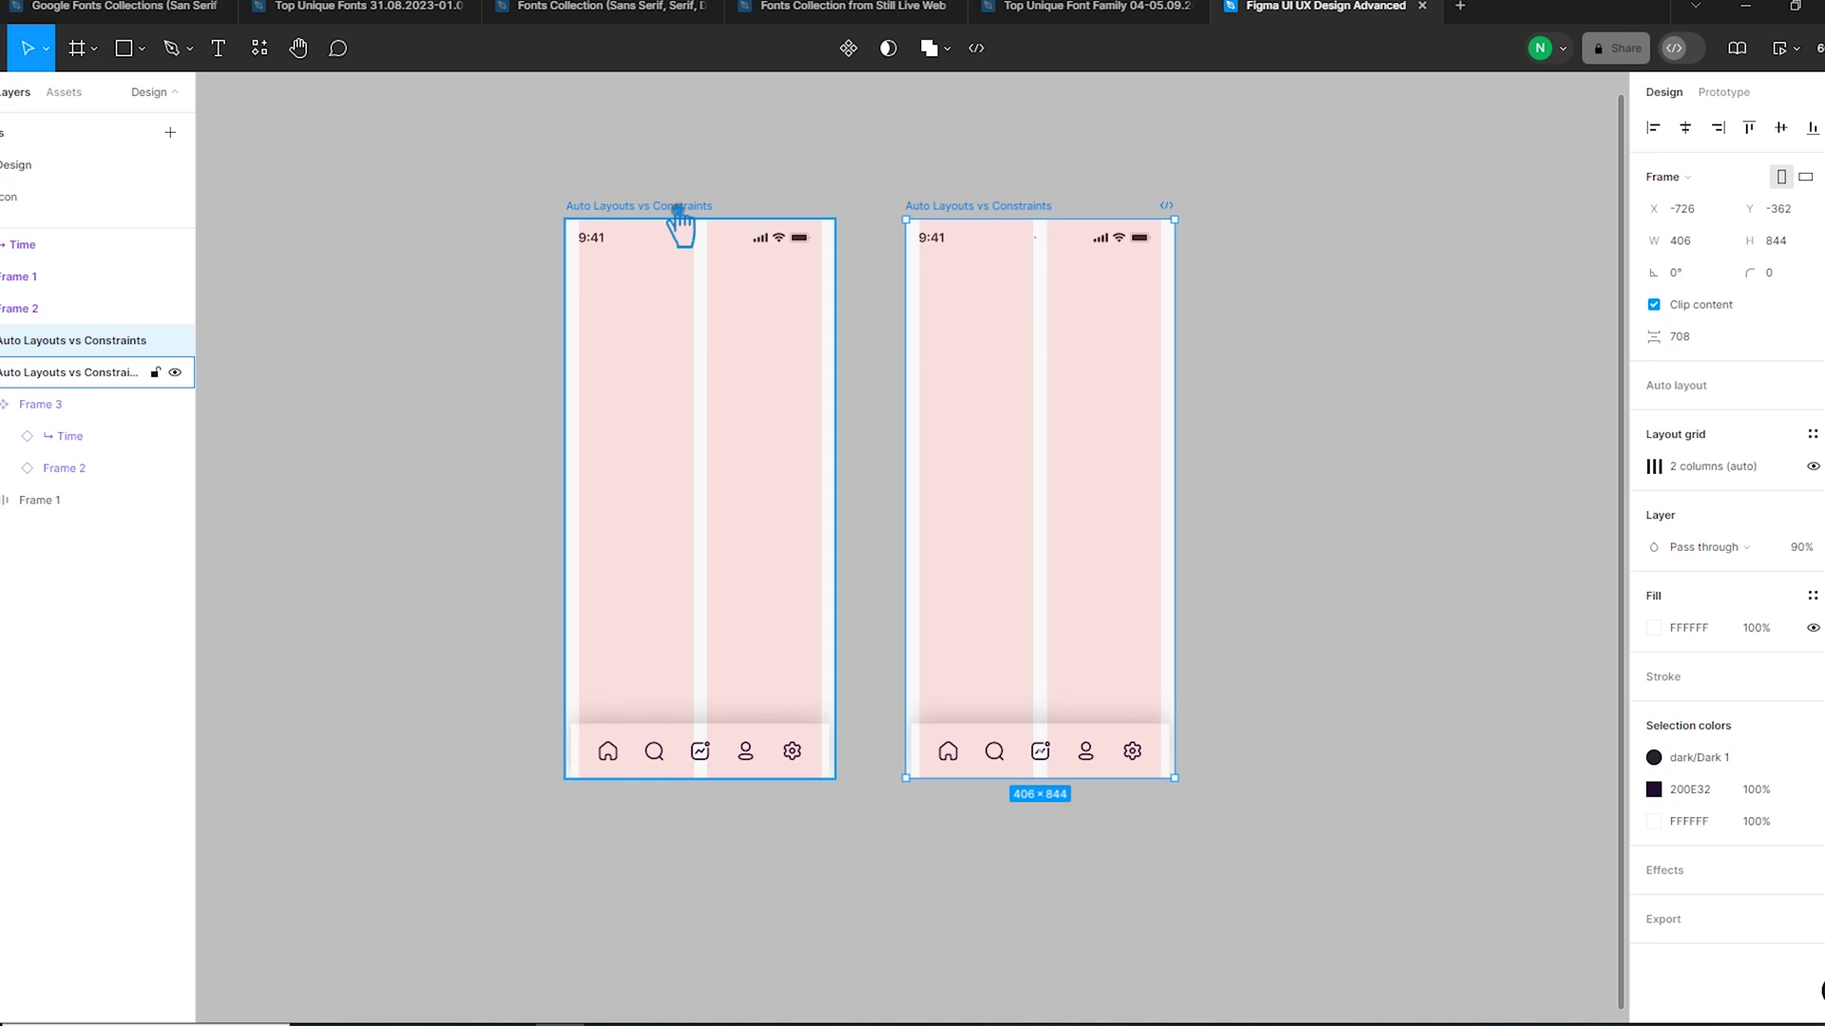
# - Resize both Auto Layouts vs Constraints frames to the iPhone 13 & 14 preset
pyautogui.click(1673, 178)
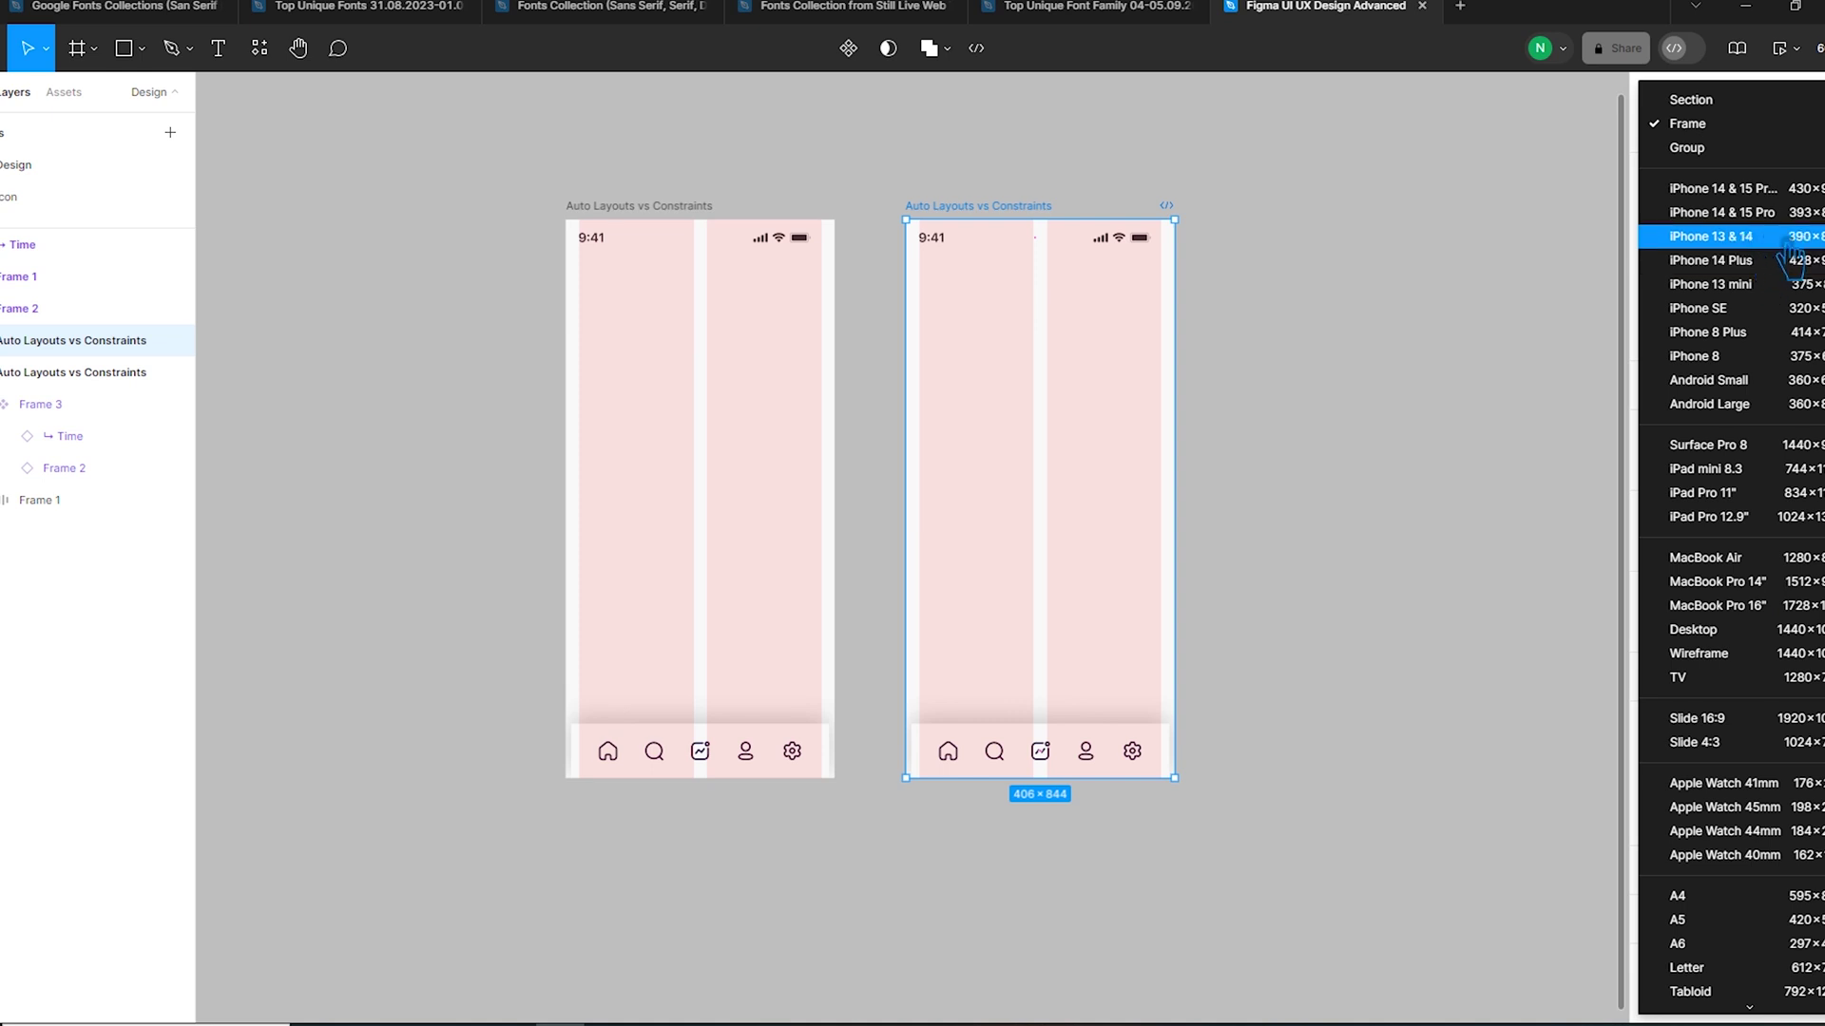
pyautogui.press('Escape')
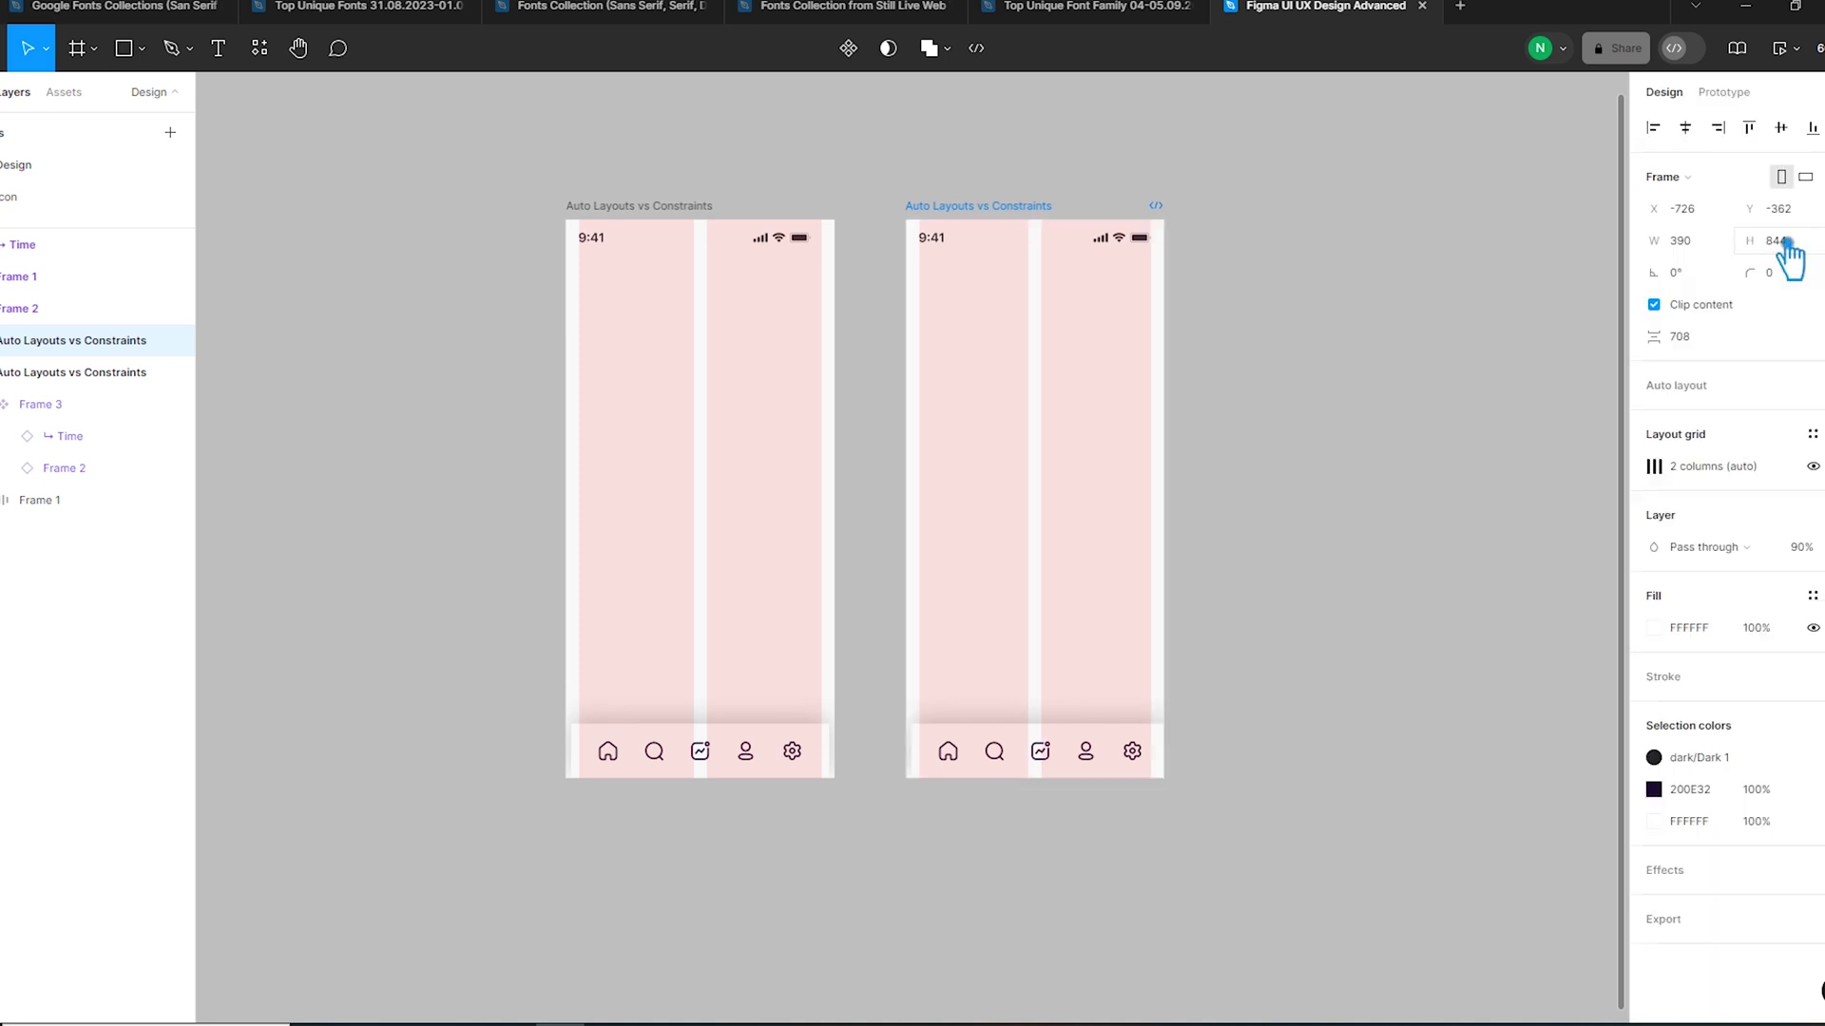
pyautogui.click(679, 215)
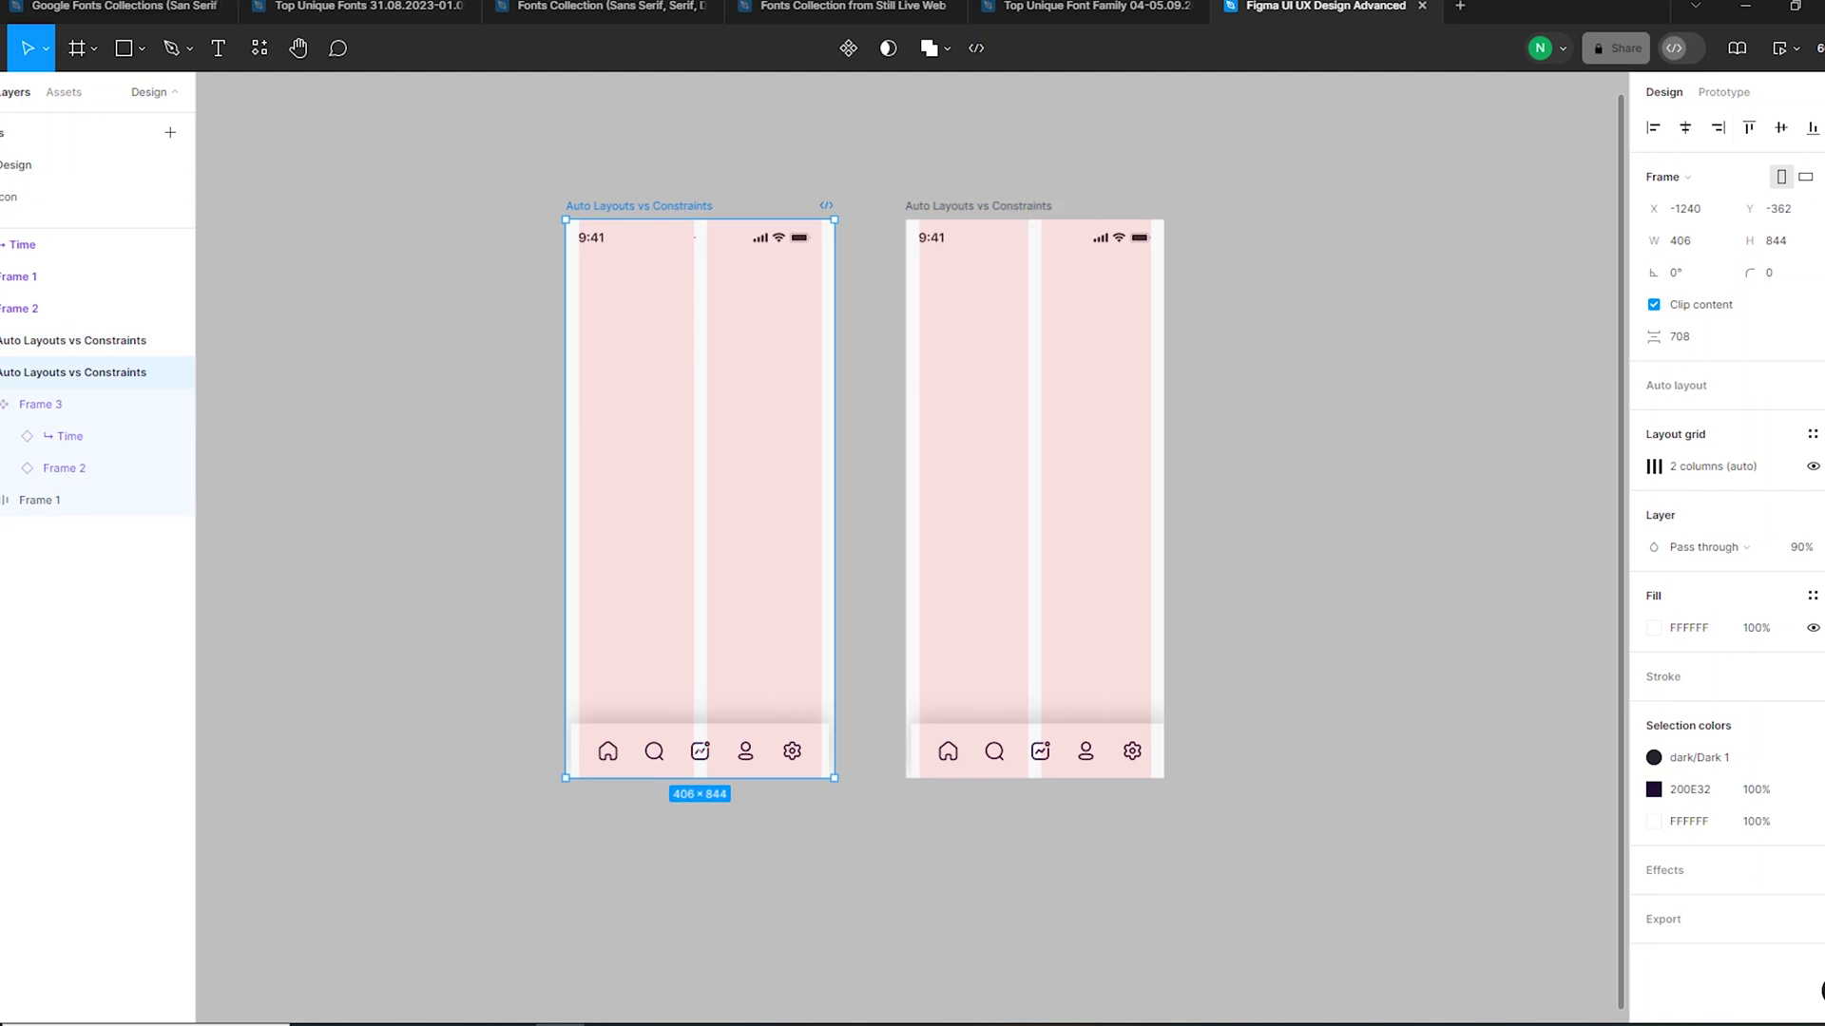
pyautogui.click(1688, 178)
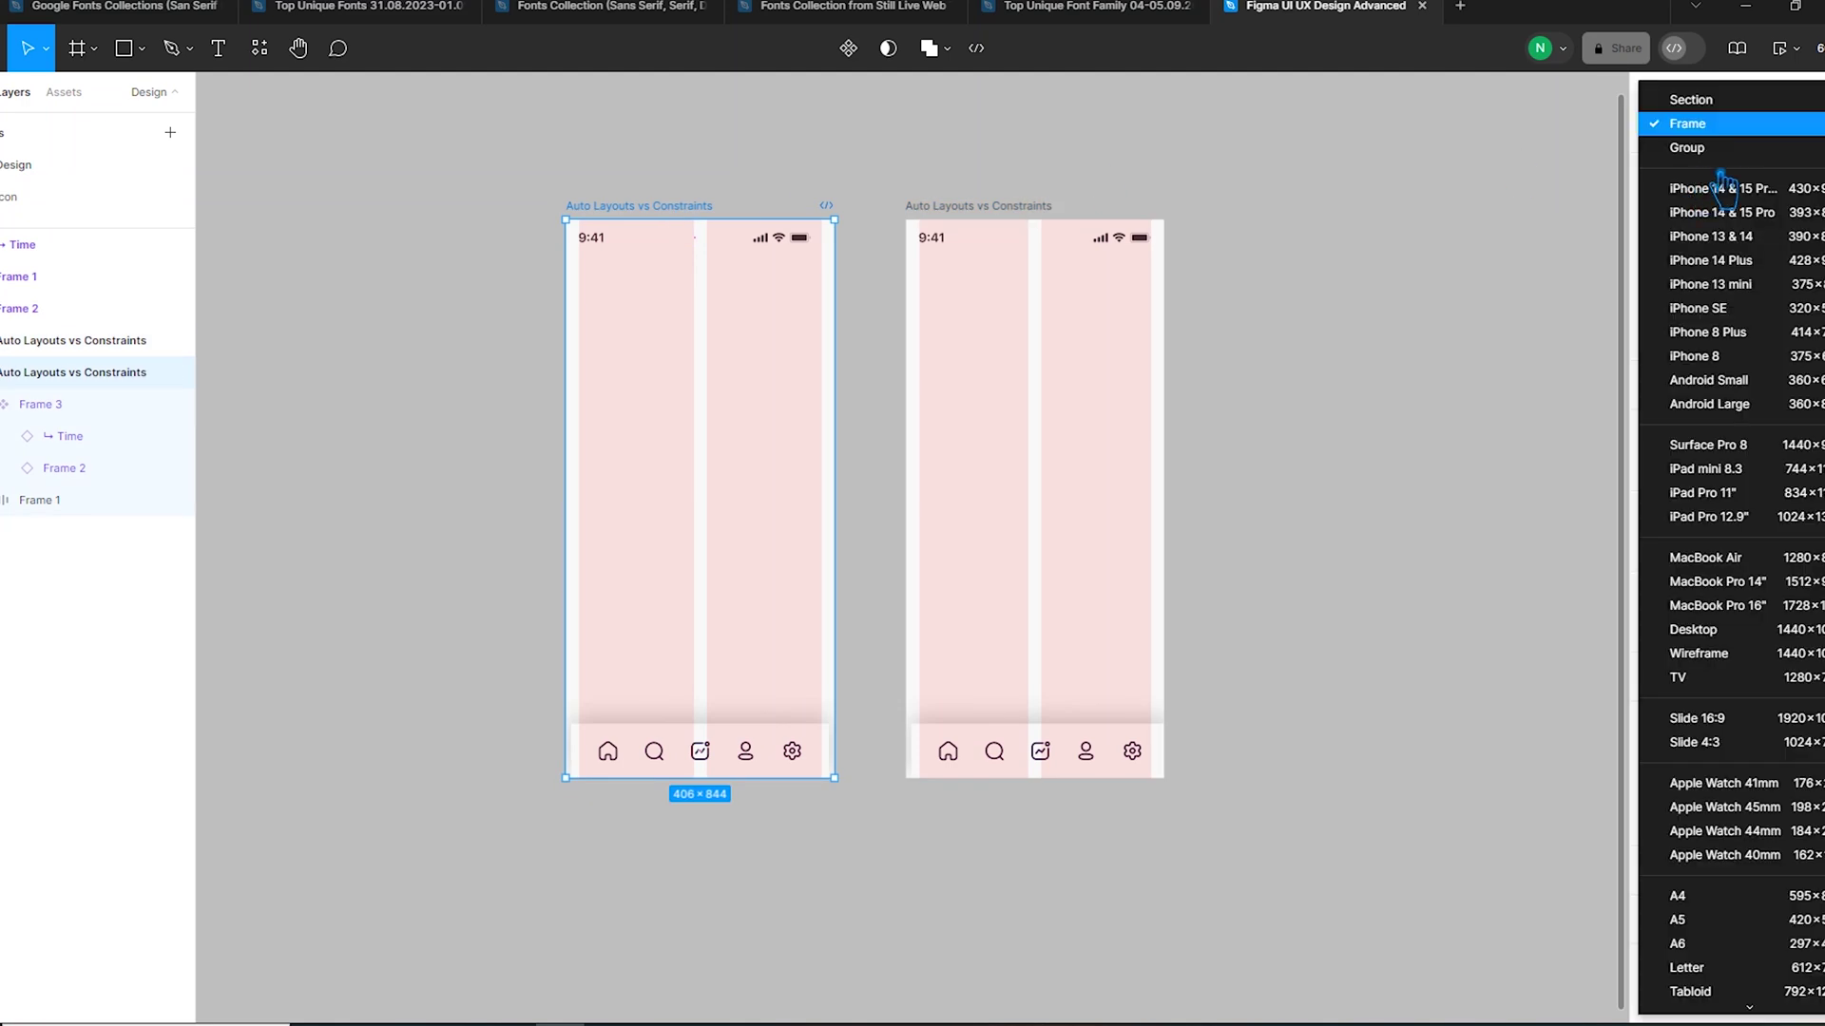
pyautogui.click(1739, 237)
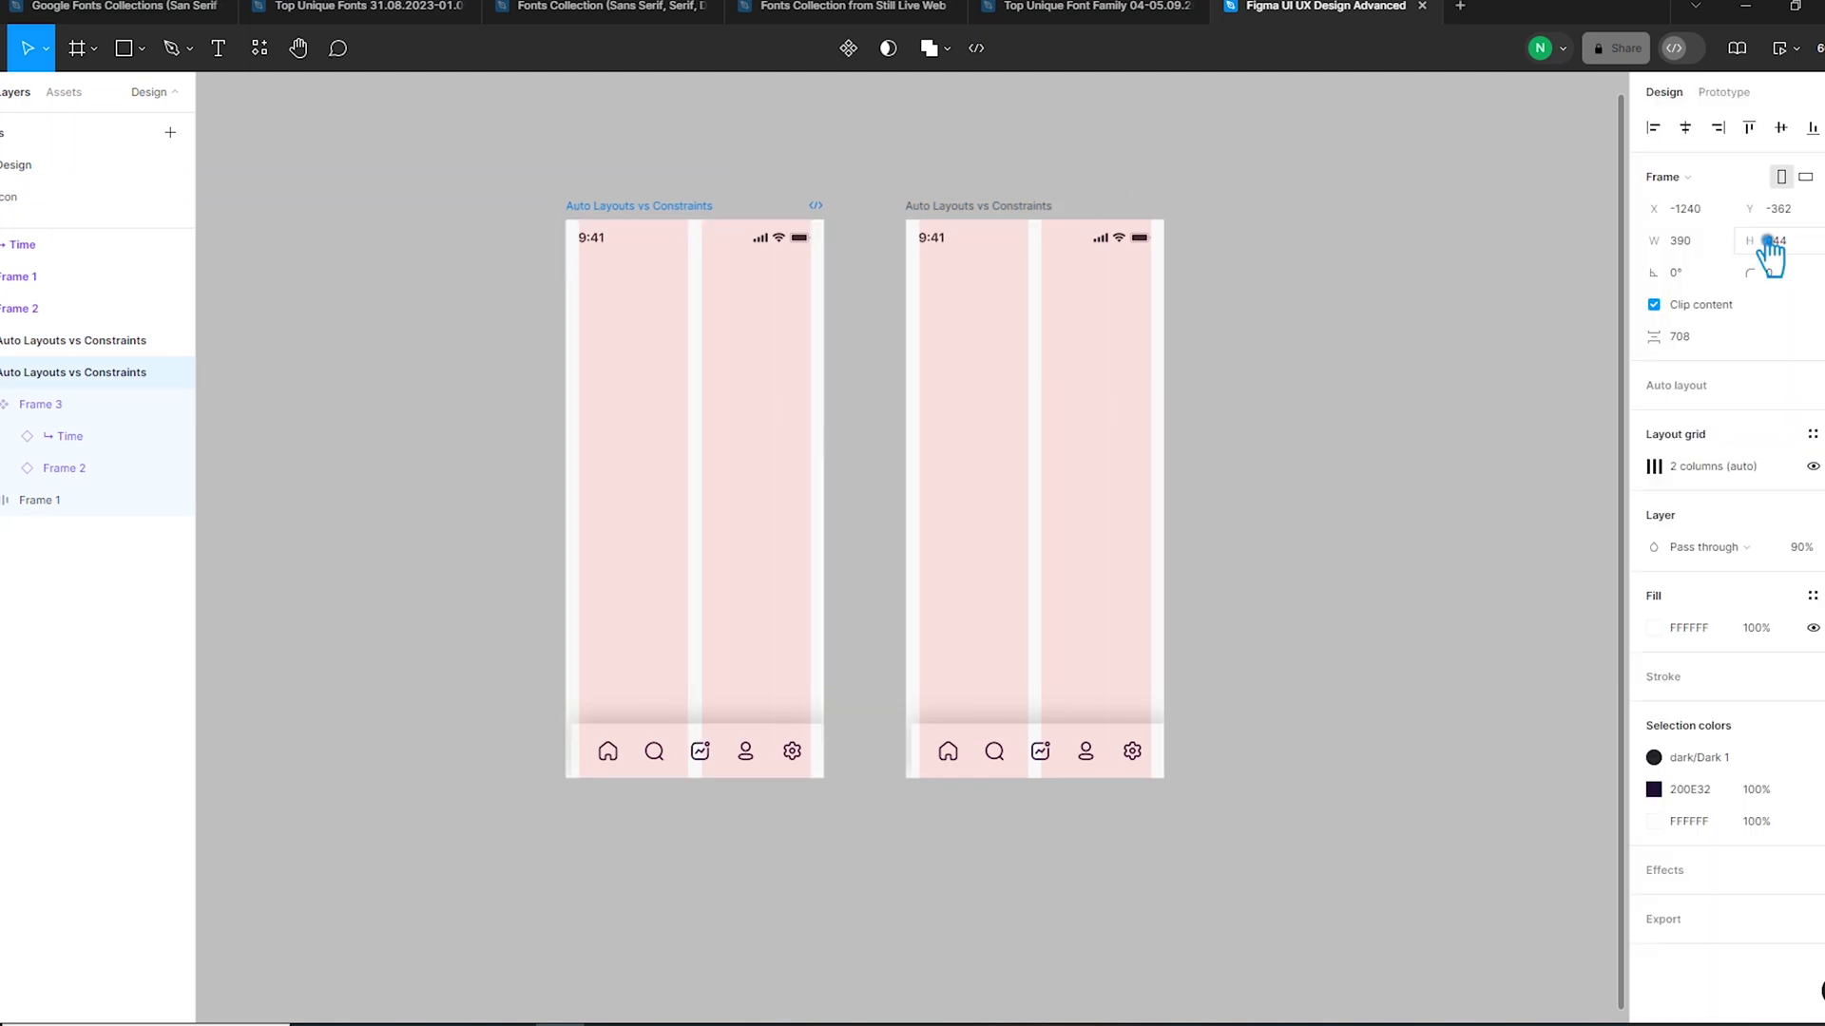
pyautogui.click(1446, 352)
# - Move the second phone frame closer to the first, to X -765
pyautogui.moveTo(1003, 225)
pyautogui.mouseDown()
pyautogui.moveTo(934, 248)
pyautogui.moveTo(975, 224)
pyautogui.mouseUp()
pyautogui.click(1055, 243)
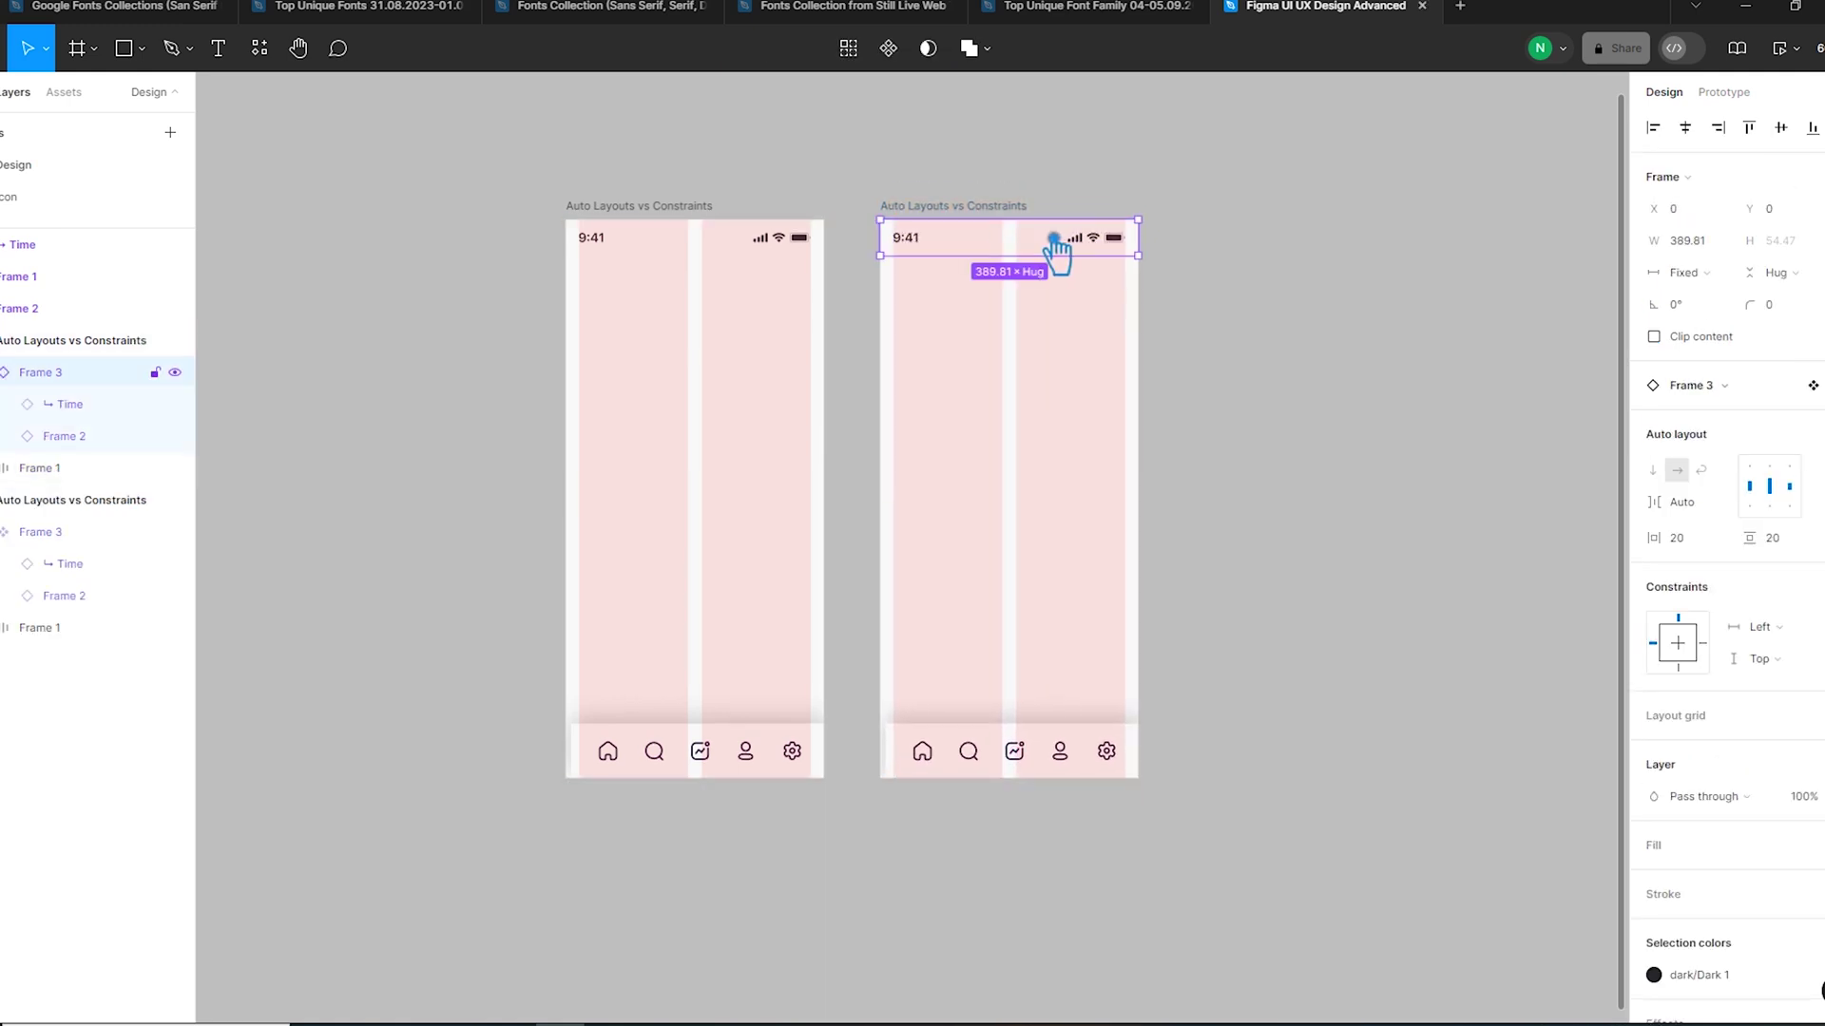
pyautogui.click(1300, 314)
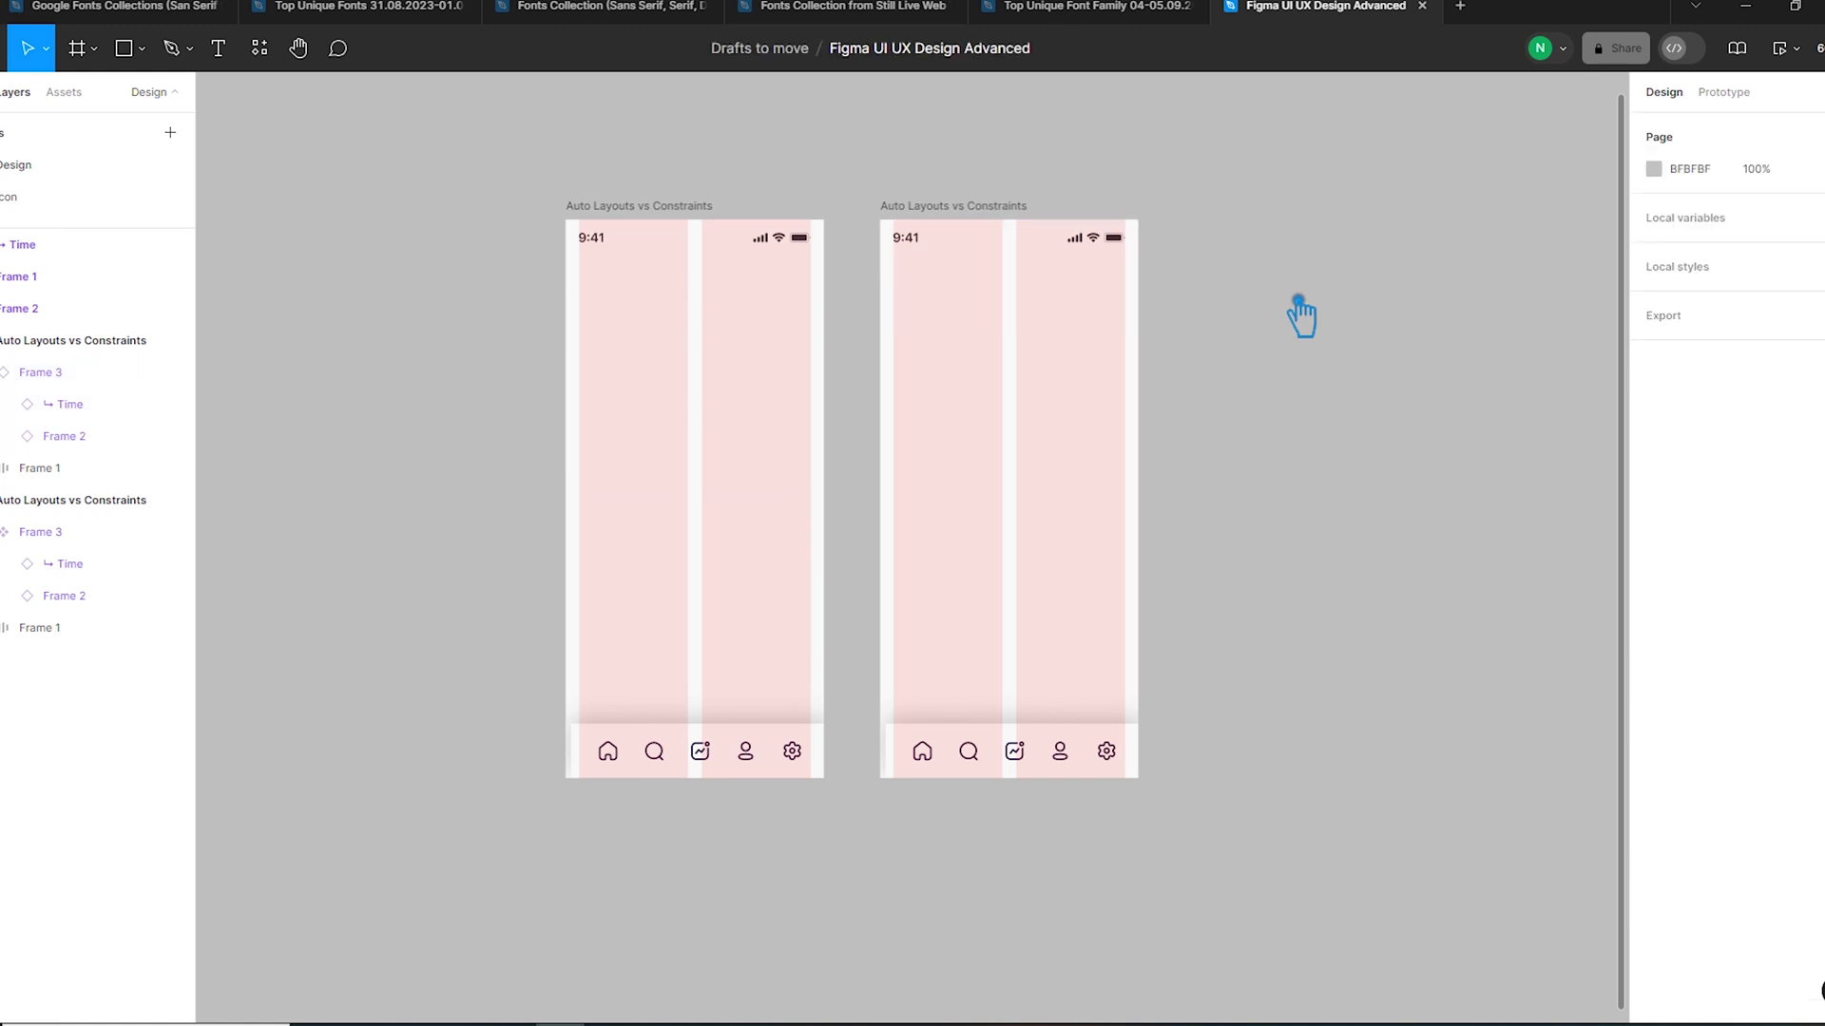
# - Hide the two-column layout grid on both phone frames
pyautogui.click(1009, 385)
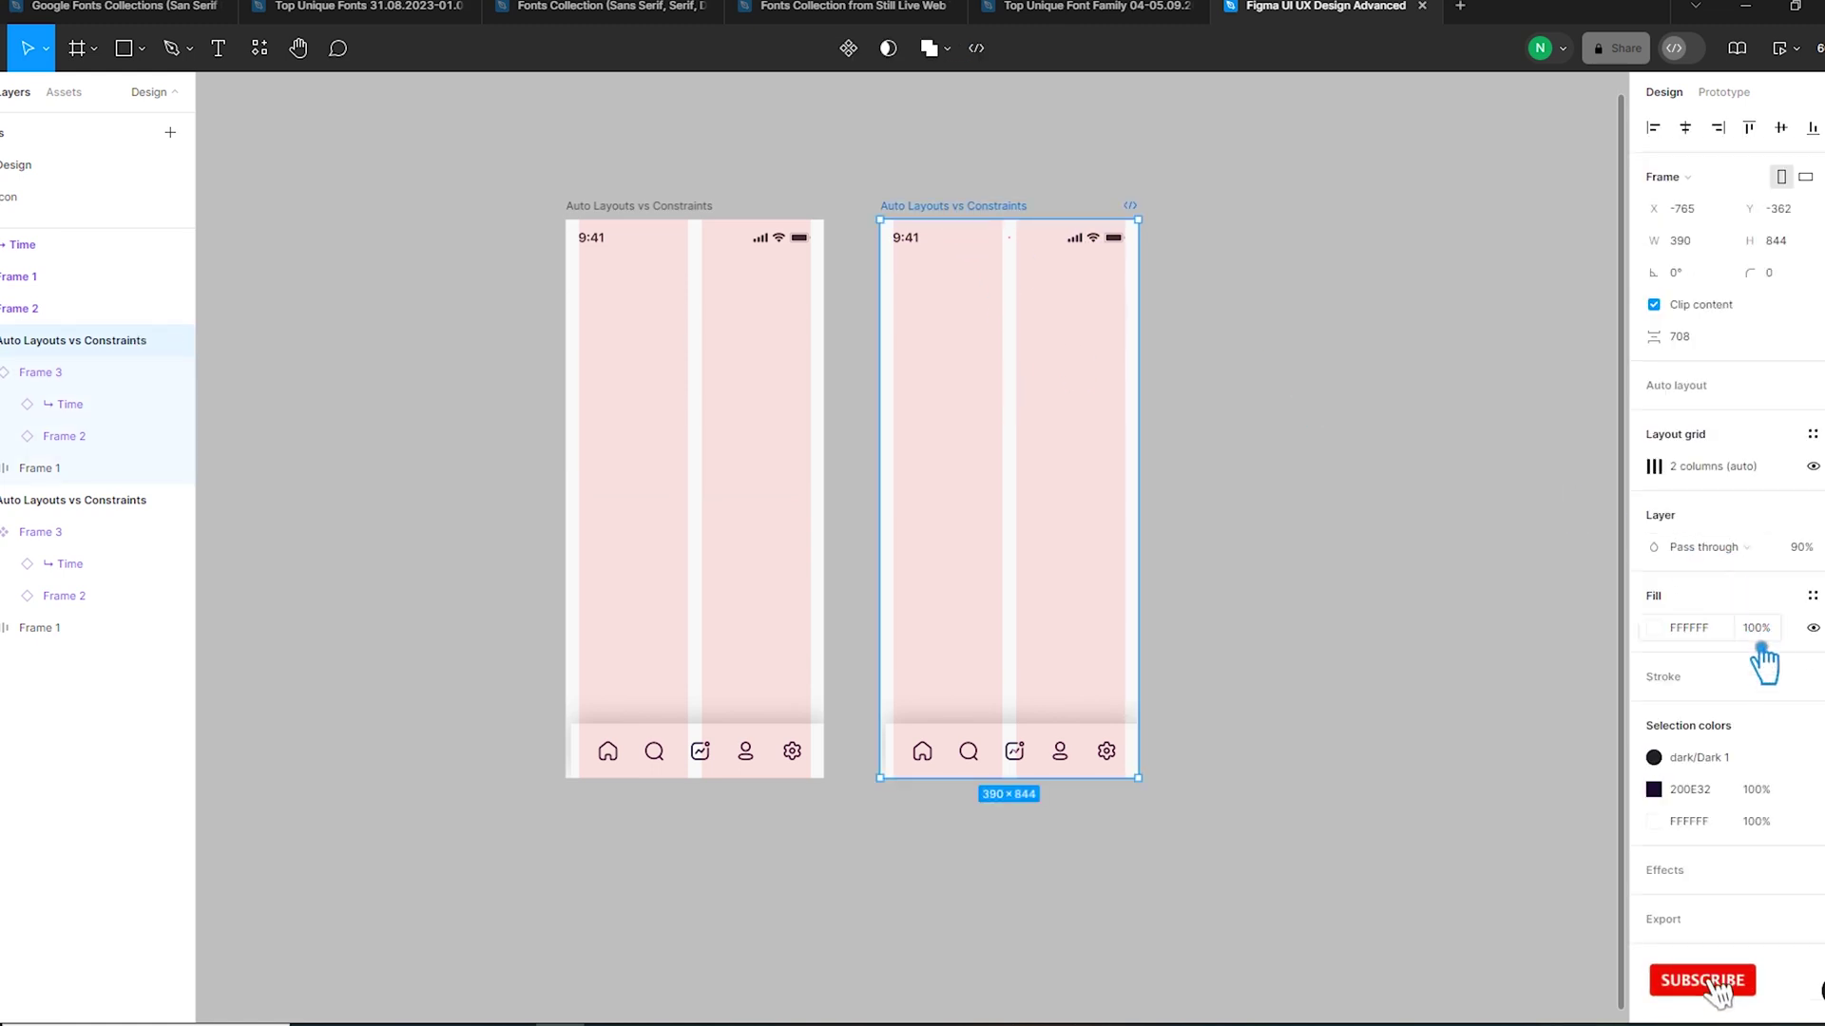
pyautogui.click(1812, 466)
pyautogui.click(1543, 492)
pyautogui.click(652, 209)
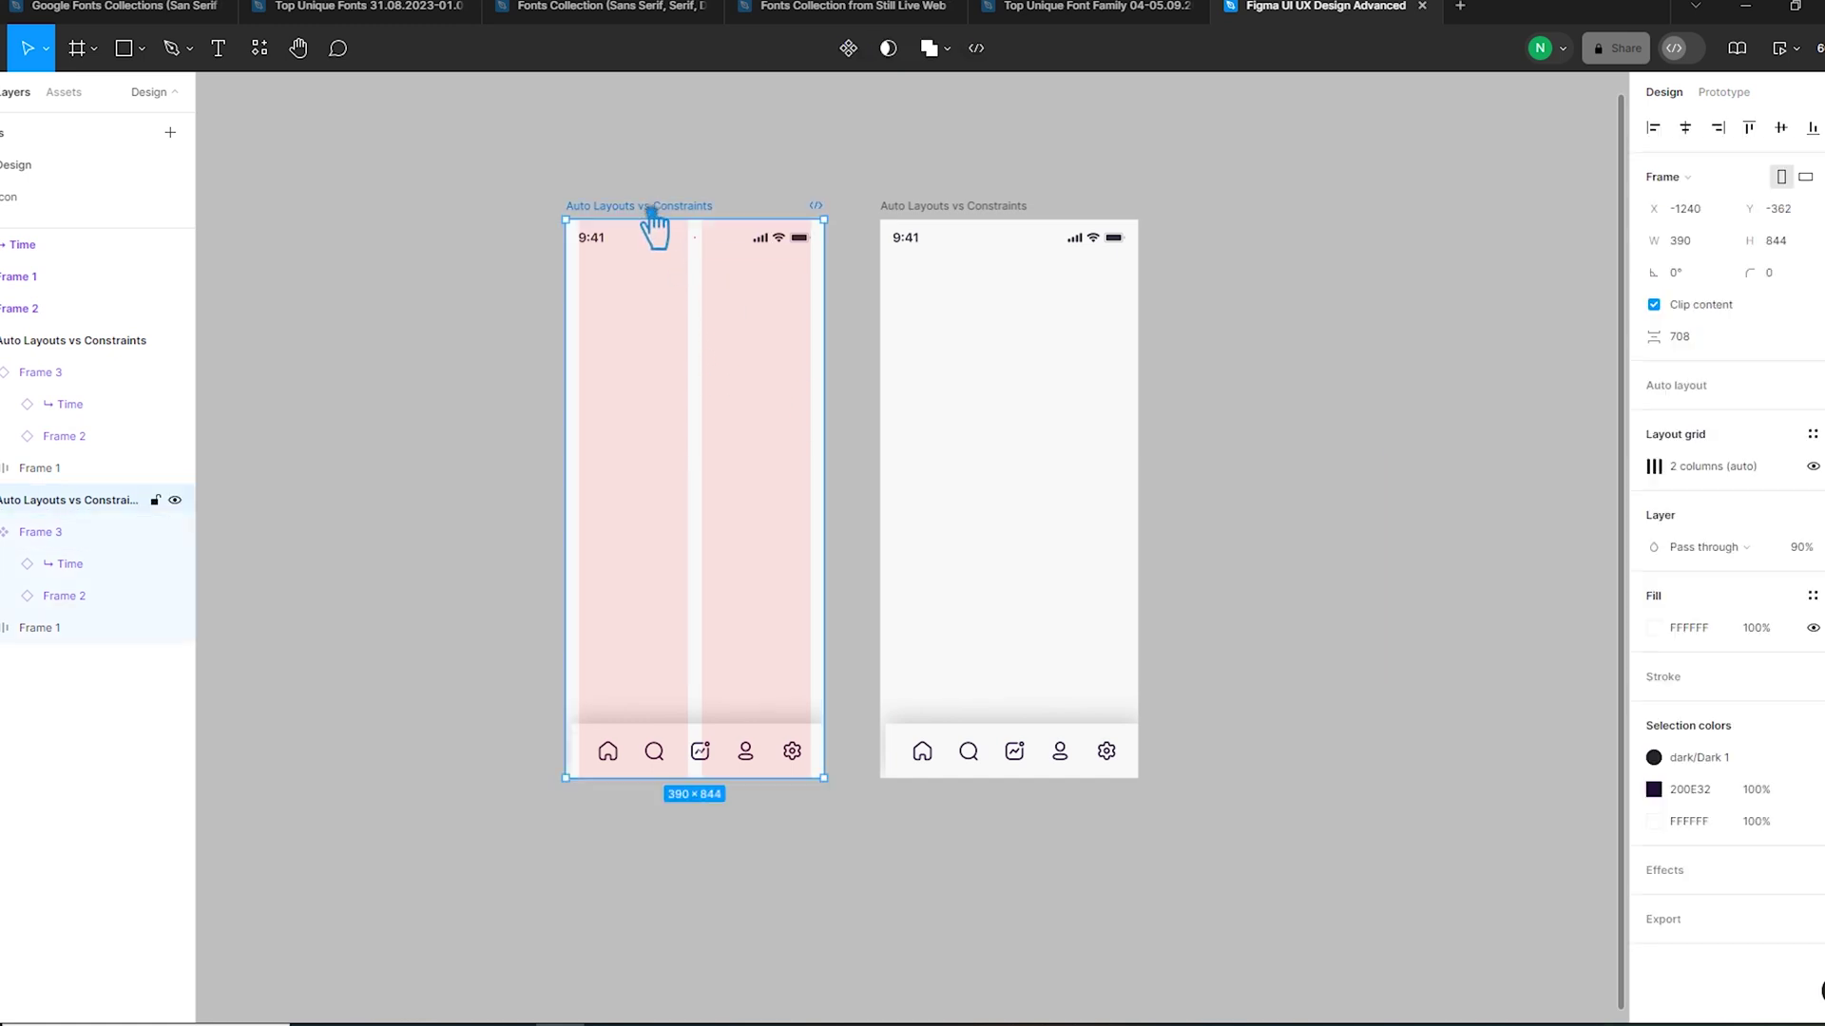
pyautogui.hotkey('shift', 'g')
pyautogui.click(1406, 441)
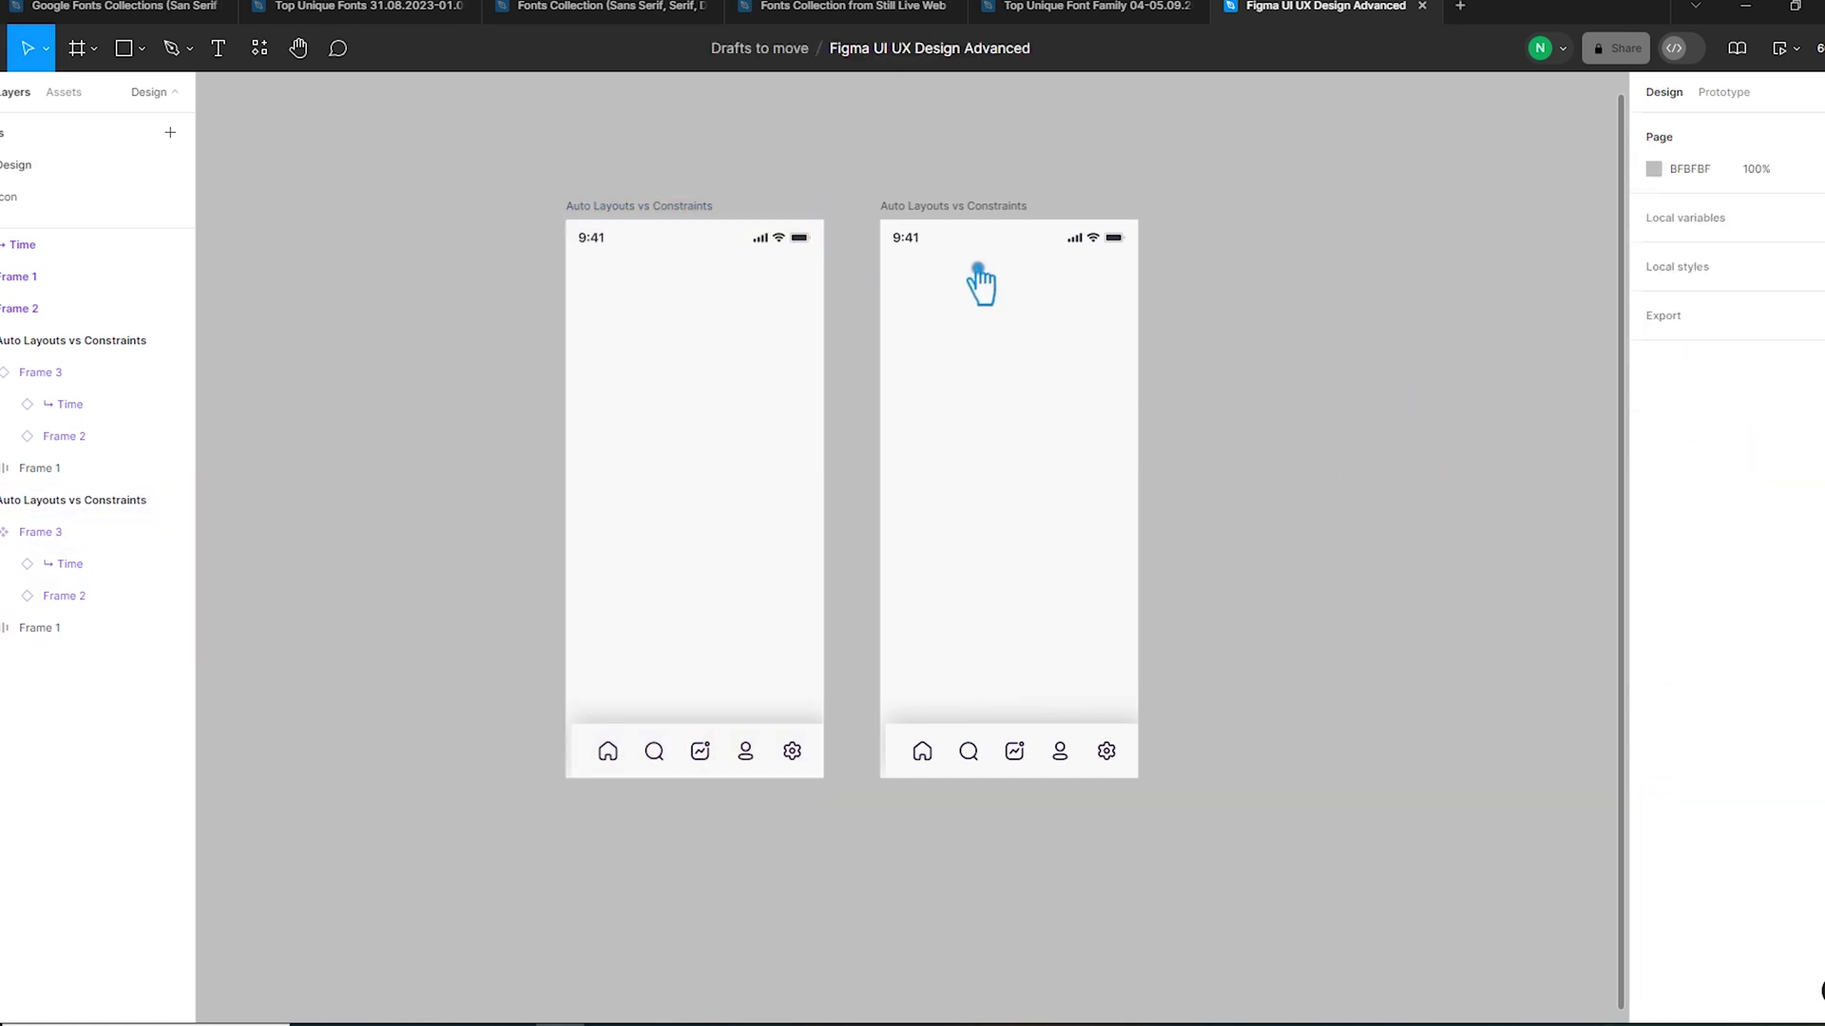
# - Duplicate the second phone frame to its right and position the copy at X -290 to even out the spacing
pyautogui.moveTo(936, 223); pyautogui.dragTo(1285, 228)
pyautogui.click(1242, 521)
pyautogui.moveTo(1242, 522); pyautogui.dragTo(1120, 533)
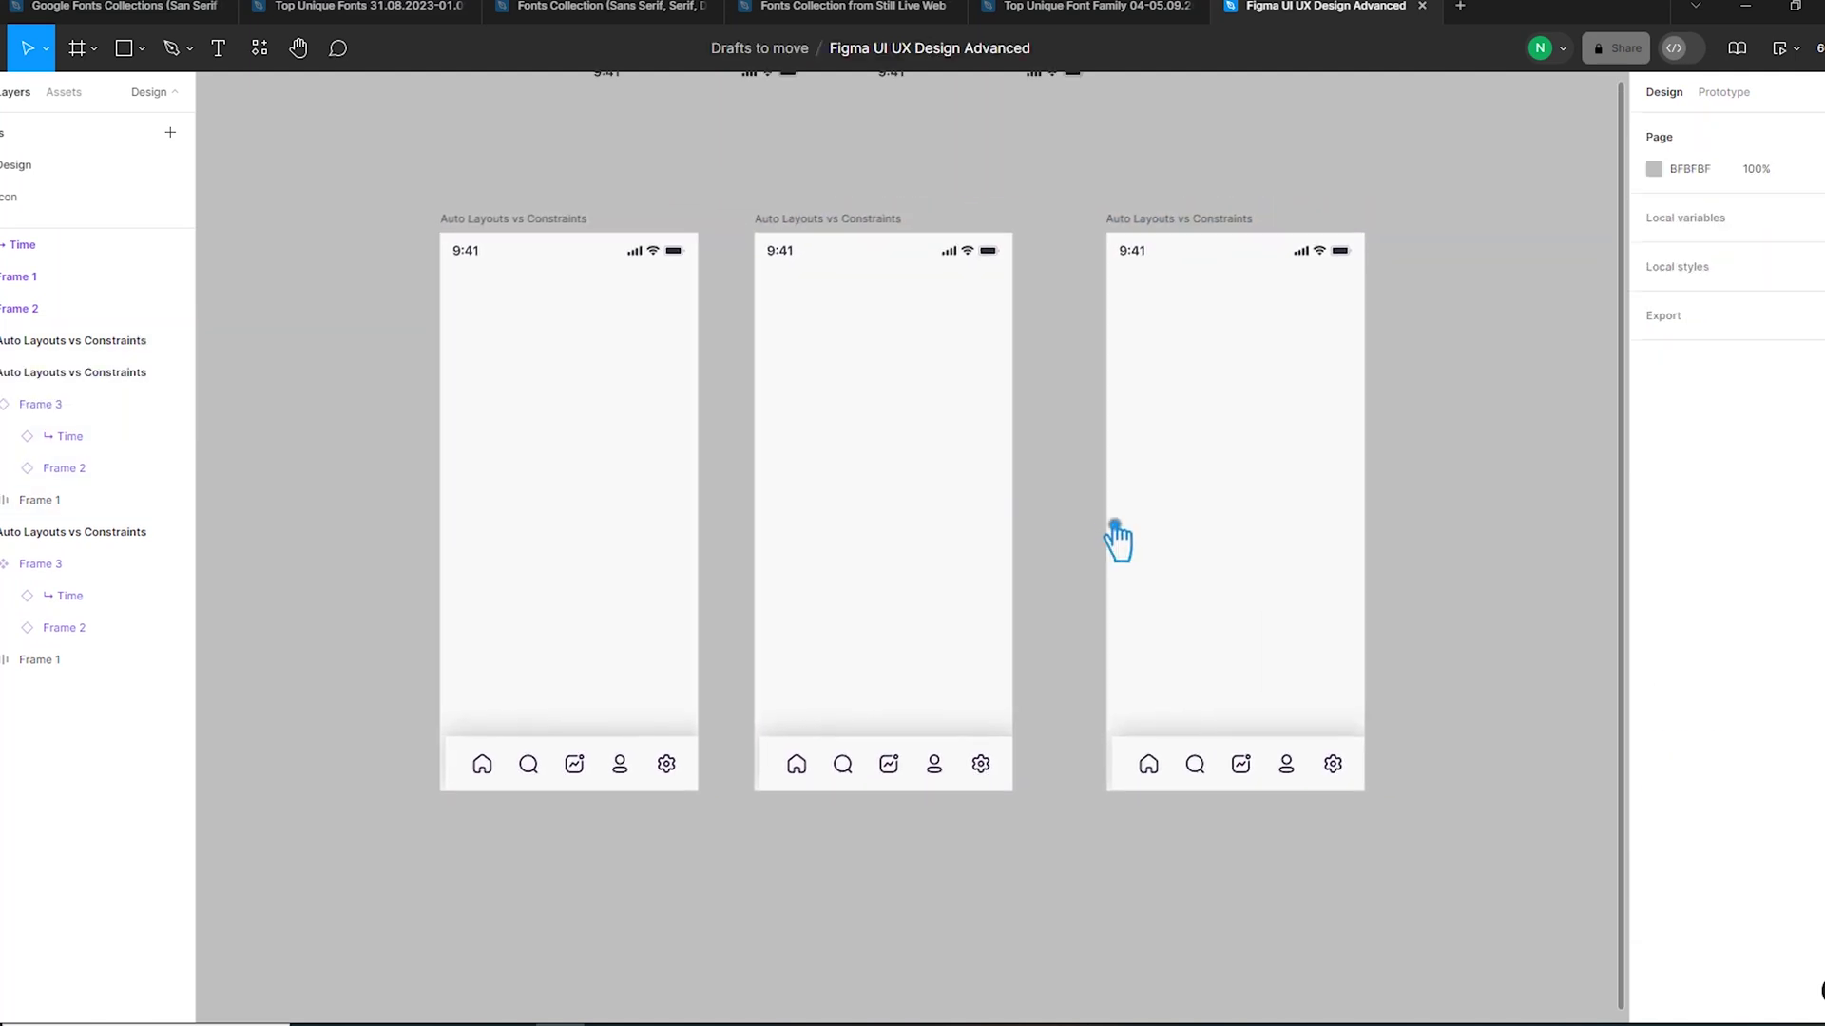
pyautogui.click(1152, 223)
pyautogui.moveTo(1152, 224); pyautogui.dragTo(1115, 228)
pyautogui.click(1074, 271)
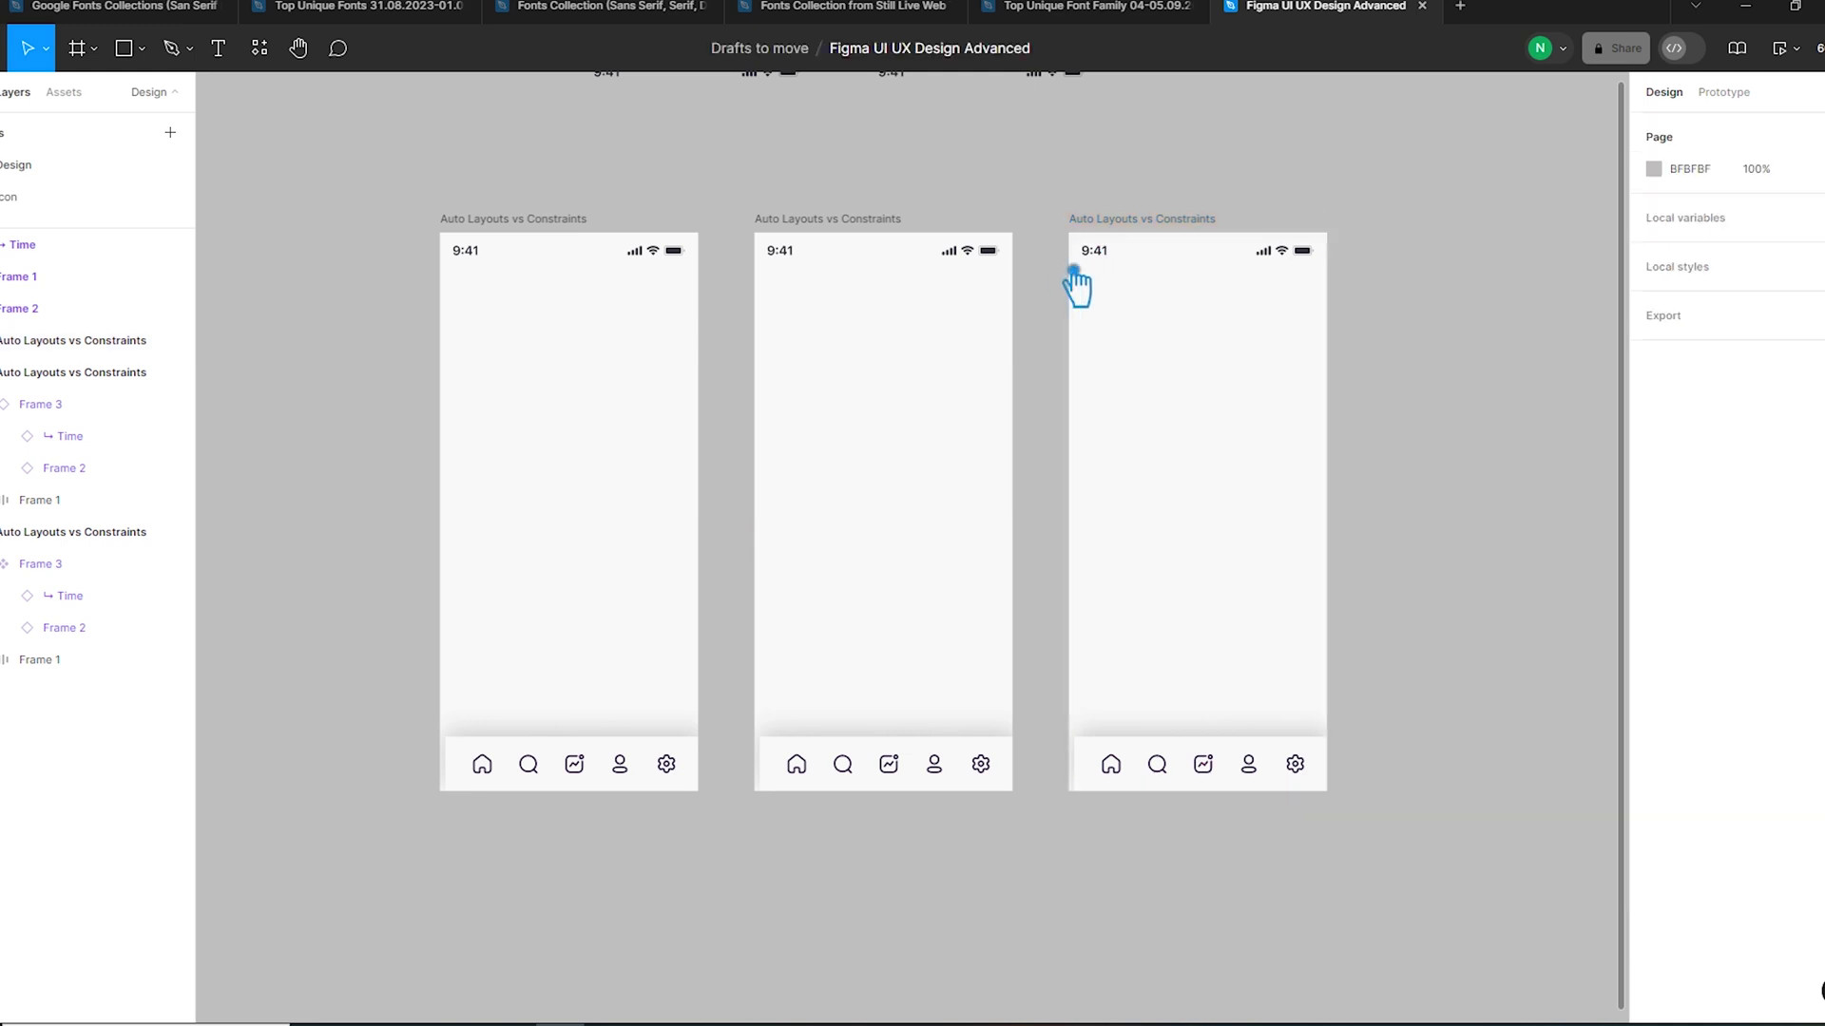
# - Try resizing the third phone frame to the Android Small preset and undo the change
pyautogui.click(1169, 226)
pyautogui.click(1171, 246)
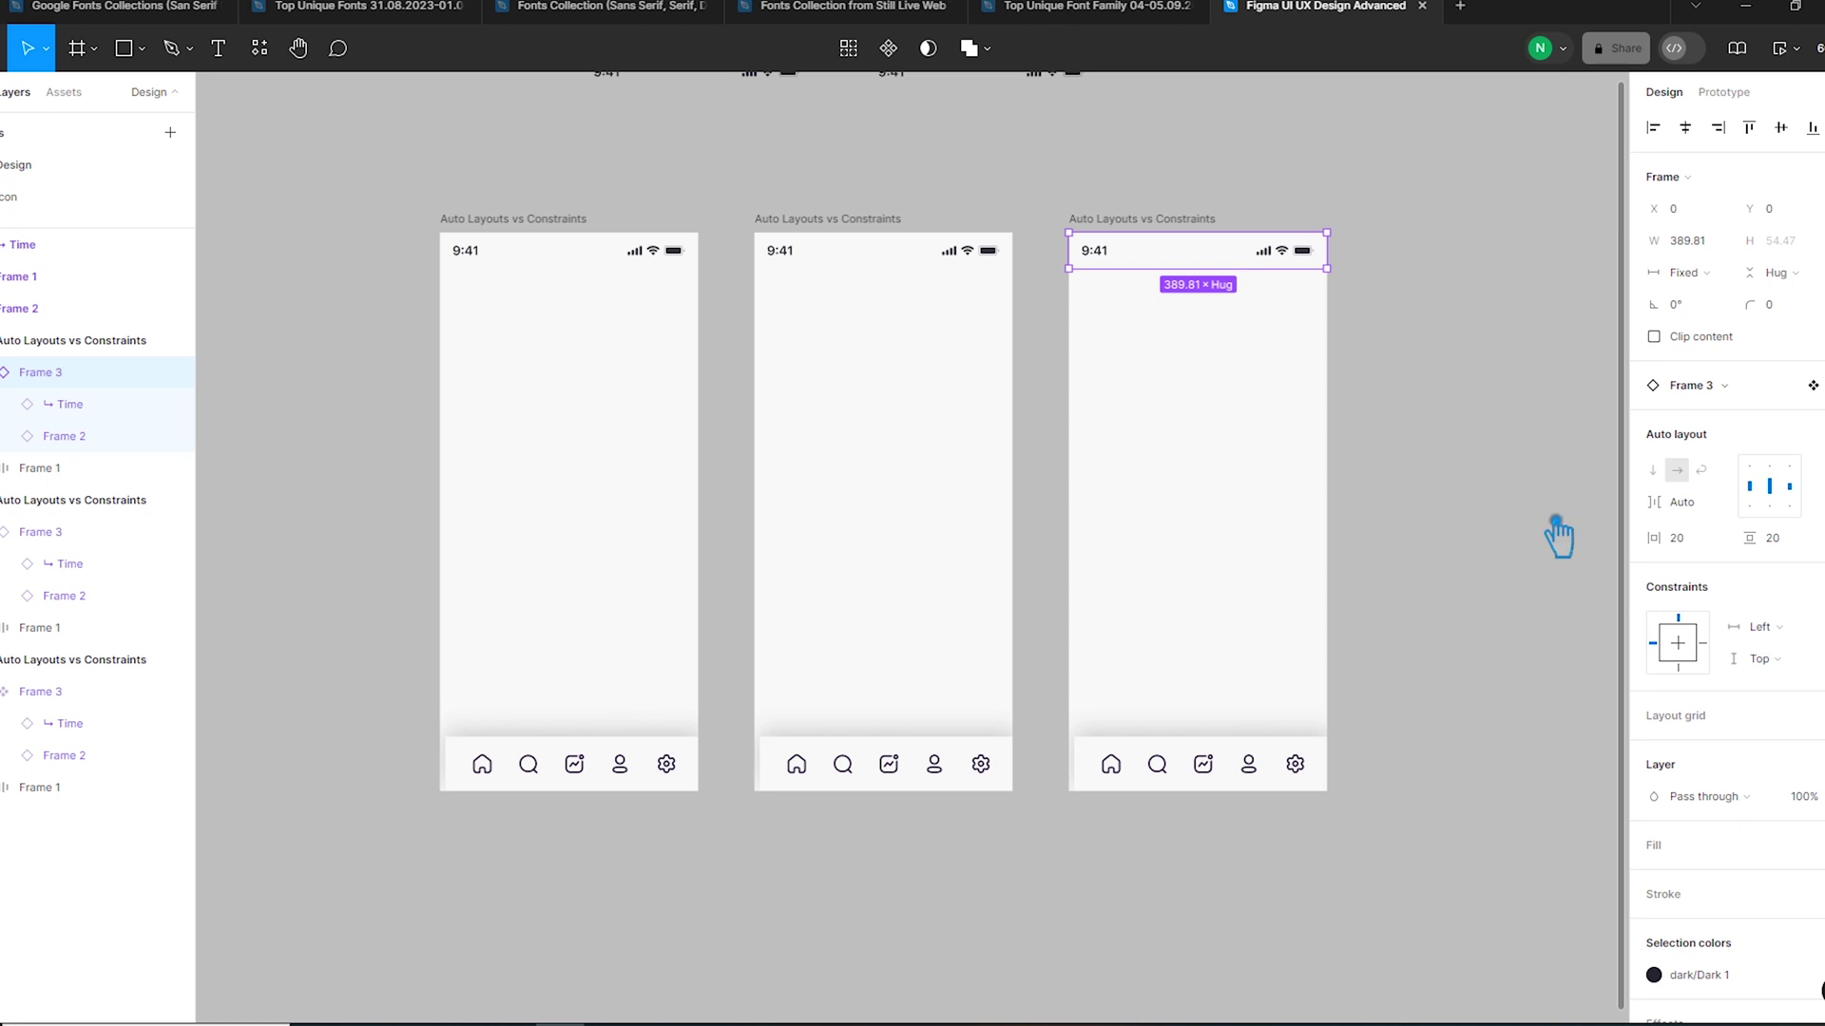
pyautogui.click(1126, 218)
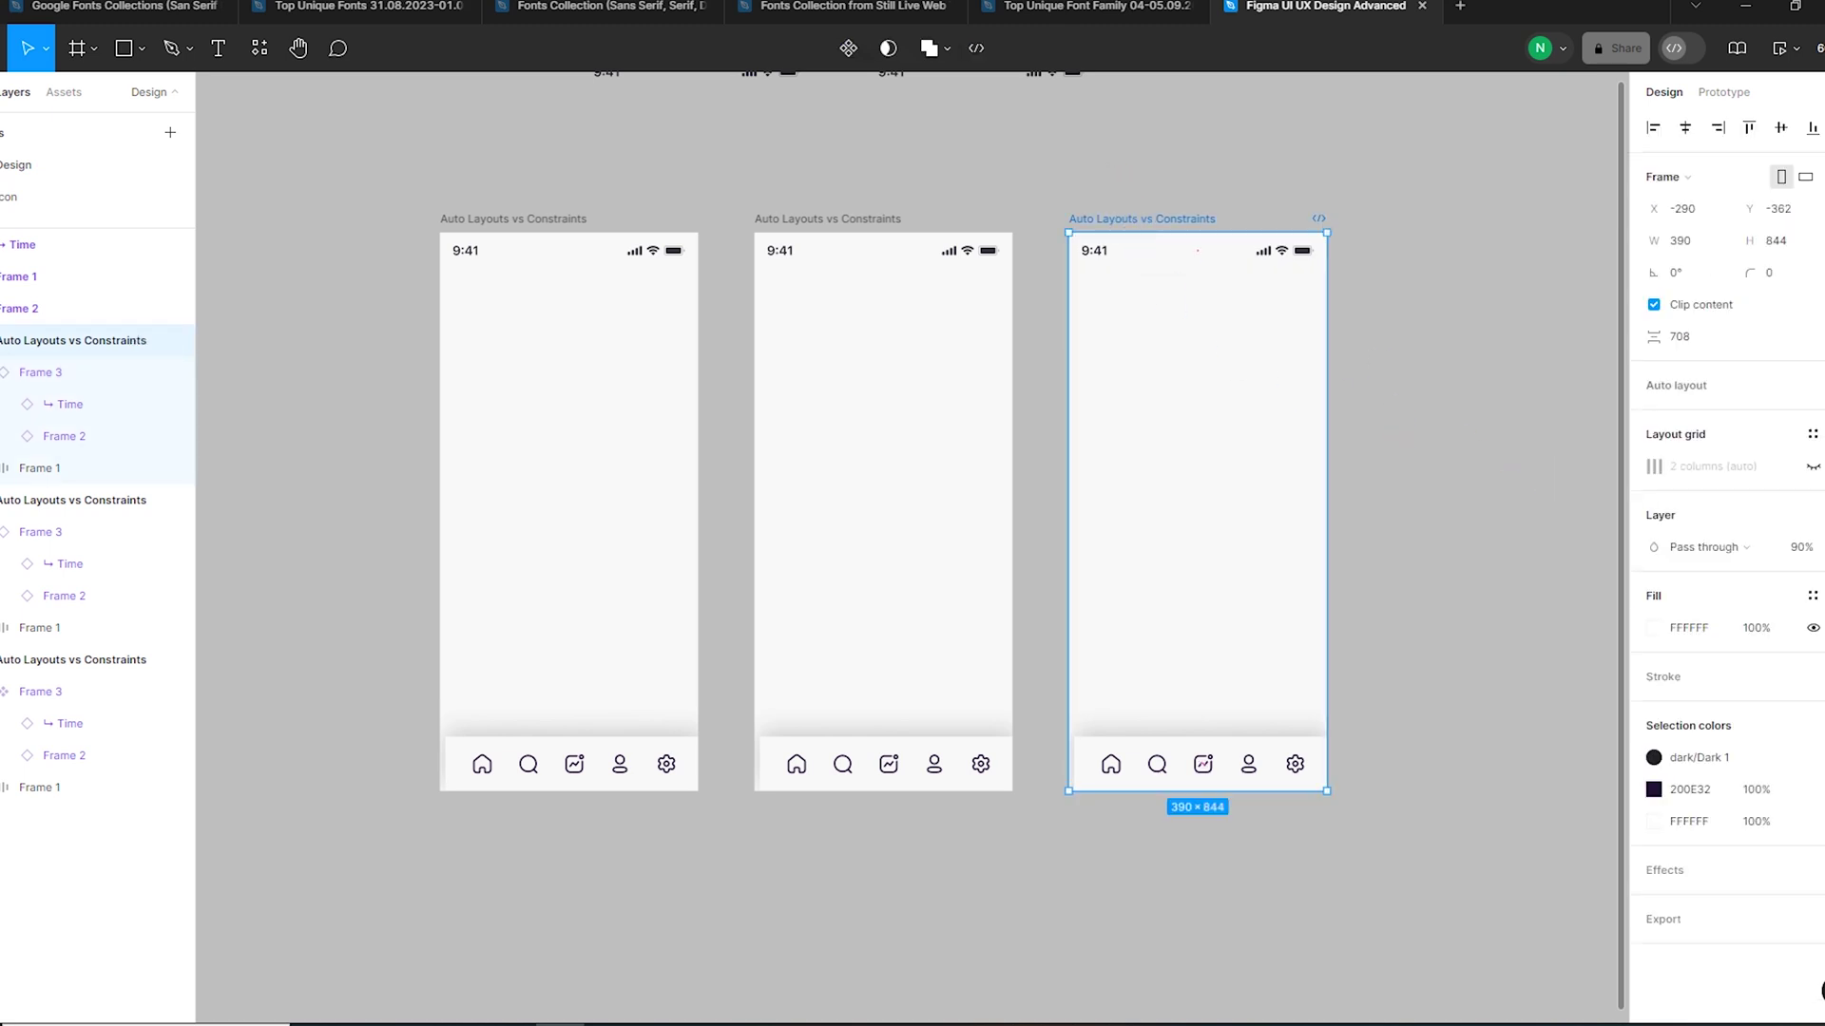
pyautogui.click(1689, 180)
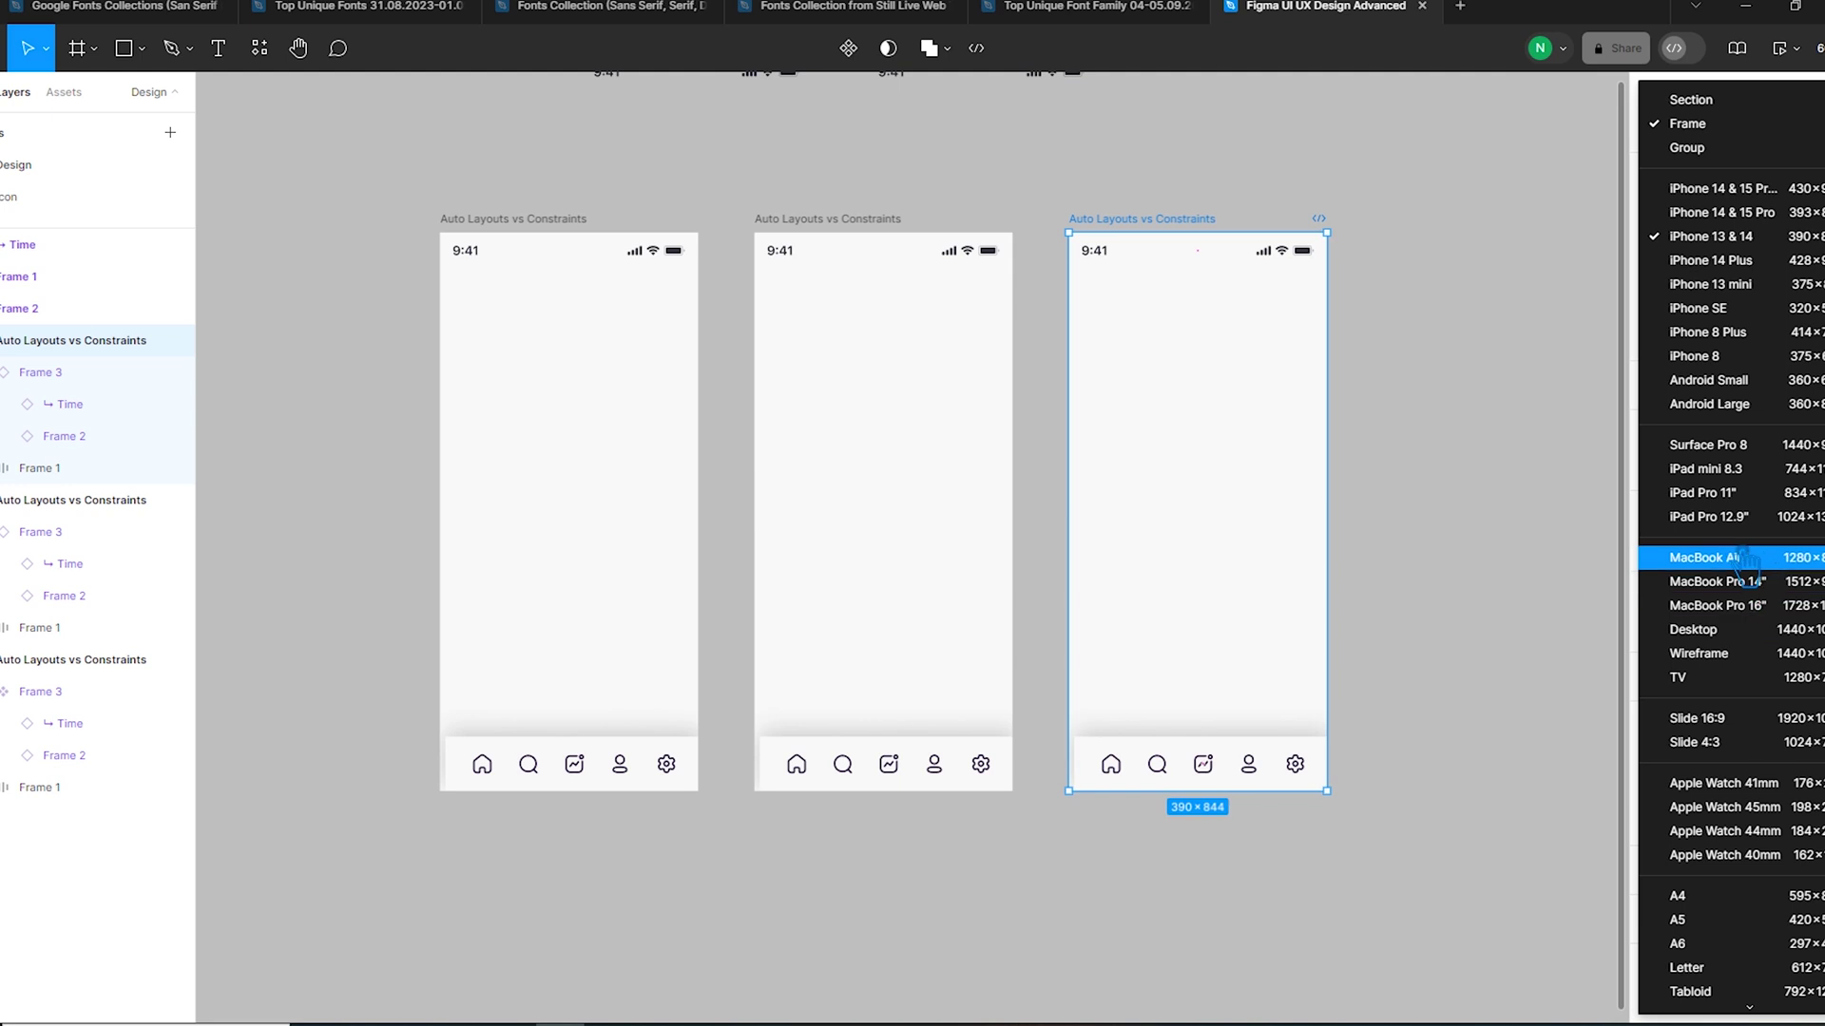
pyautogui.click(1770, 384)
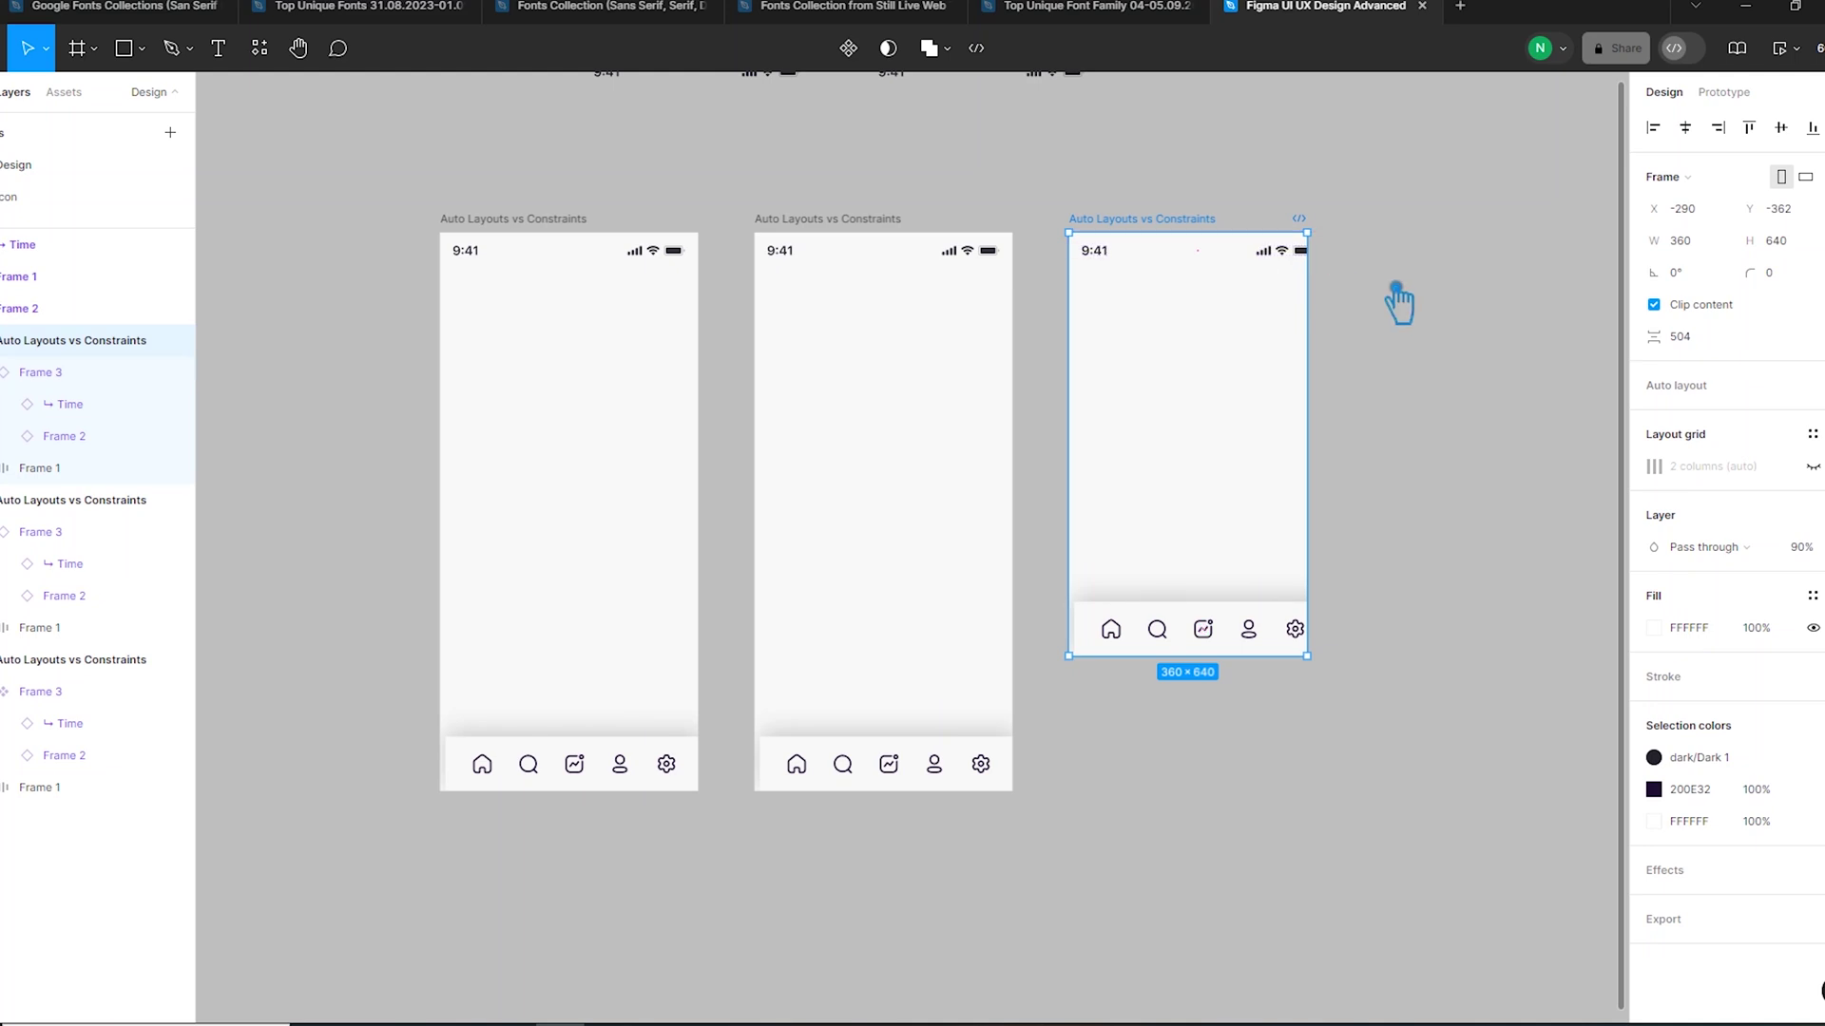
pyautogui.hotkey('ctrl', 'z')
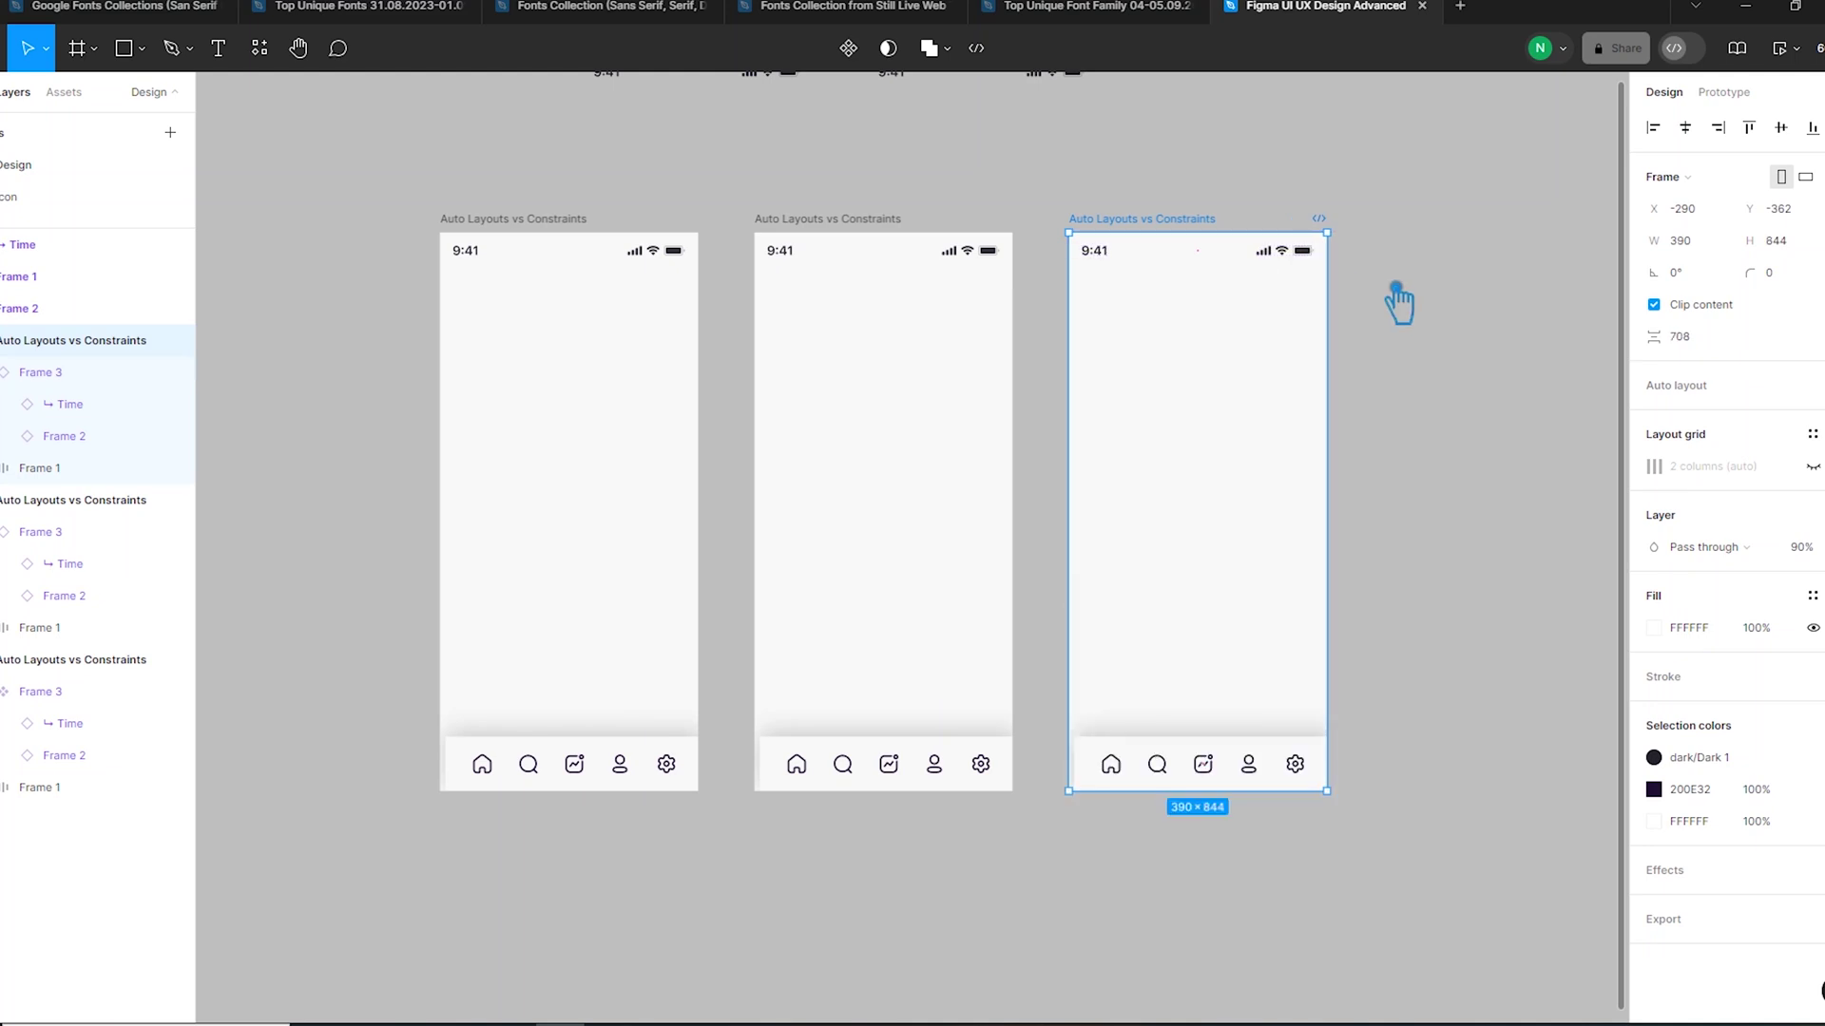
# - Set the horizontal constraint of the third phone's status bar to Left and right
pyautogui.click(1298, 258)
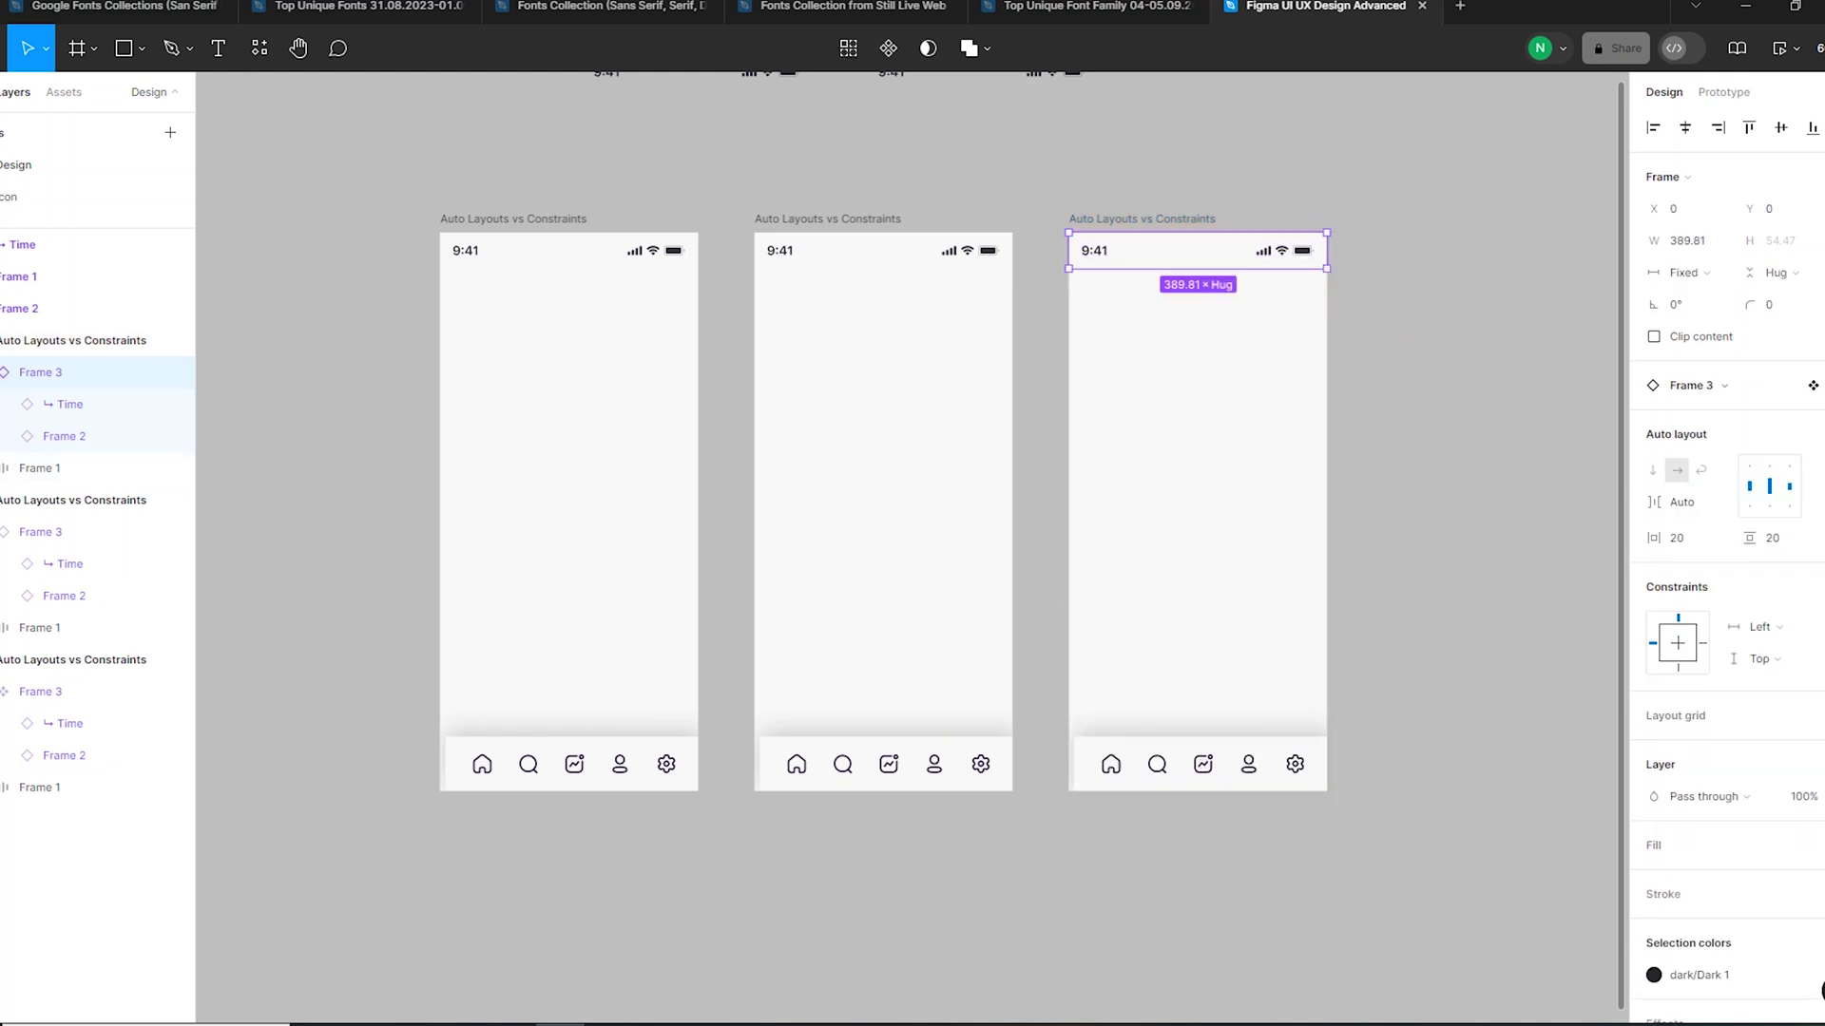
pyautogui.click(1774, 627)
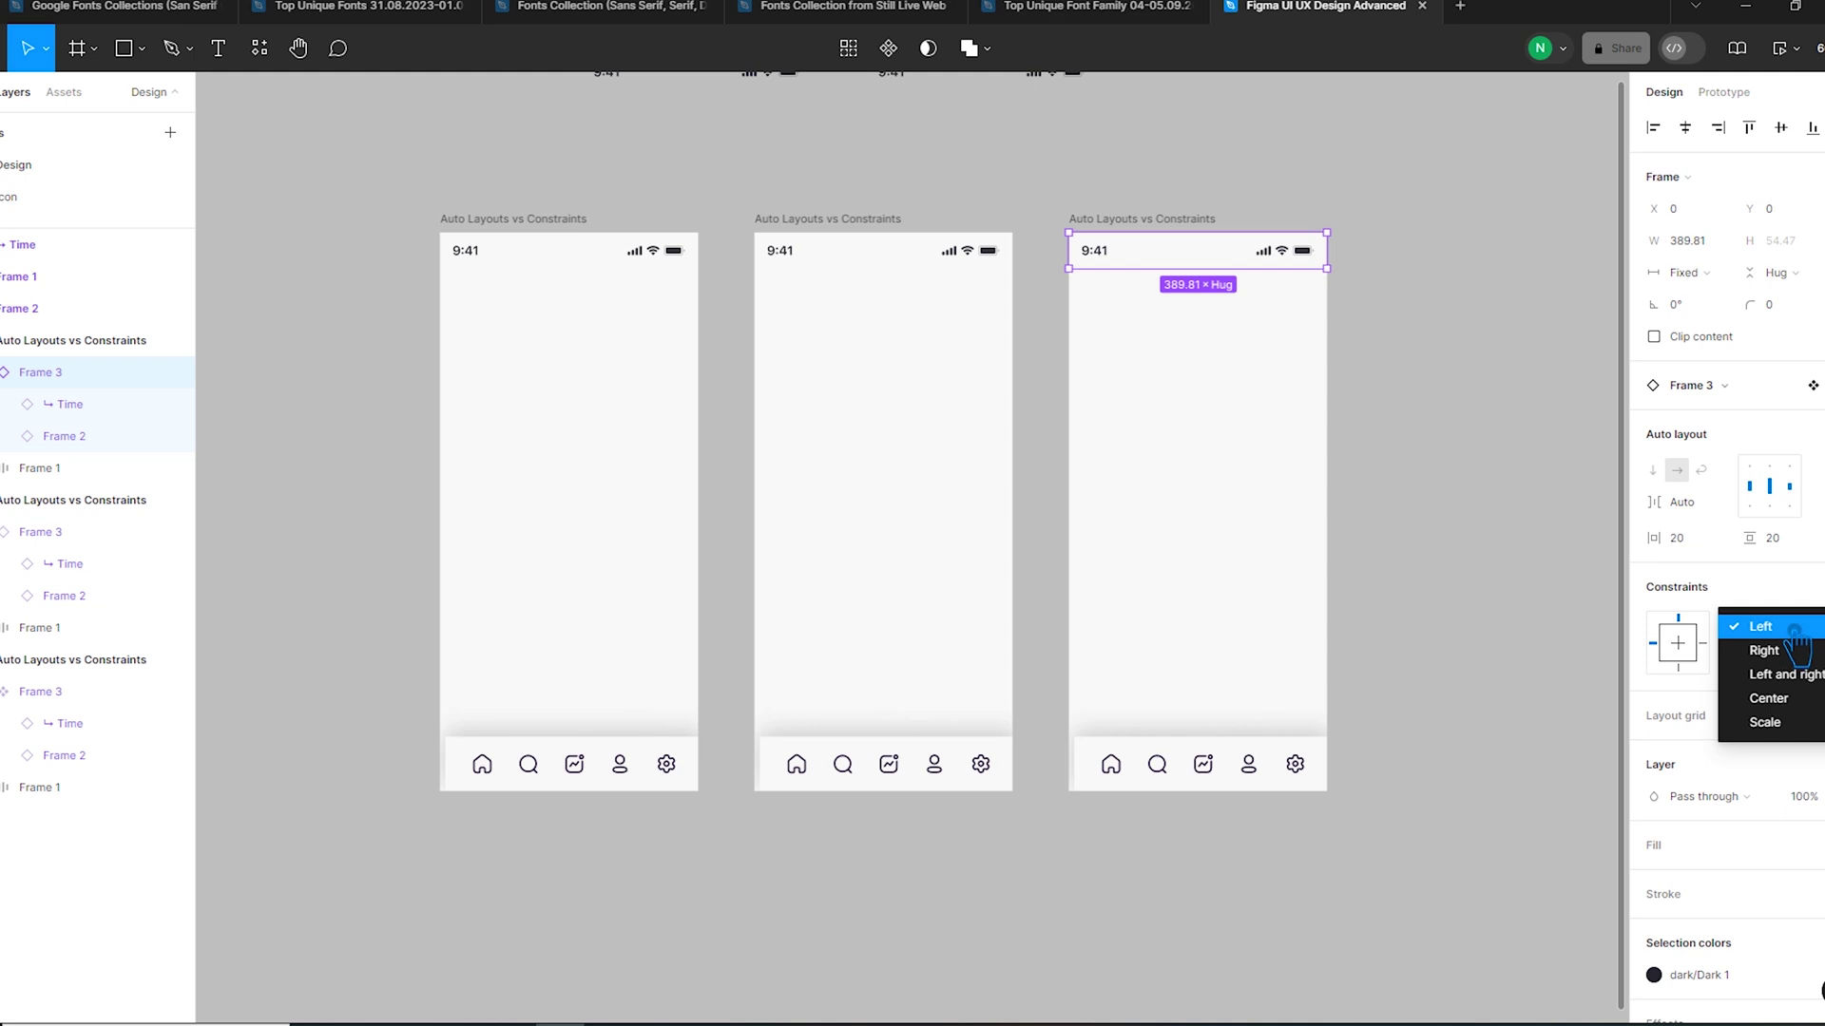
pyautogui.click(1811, 675)
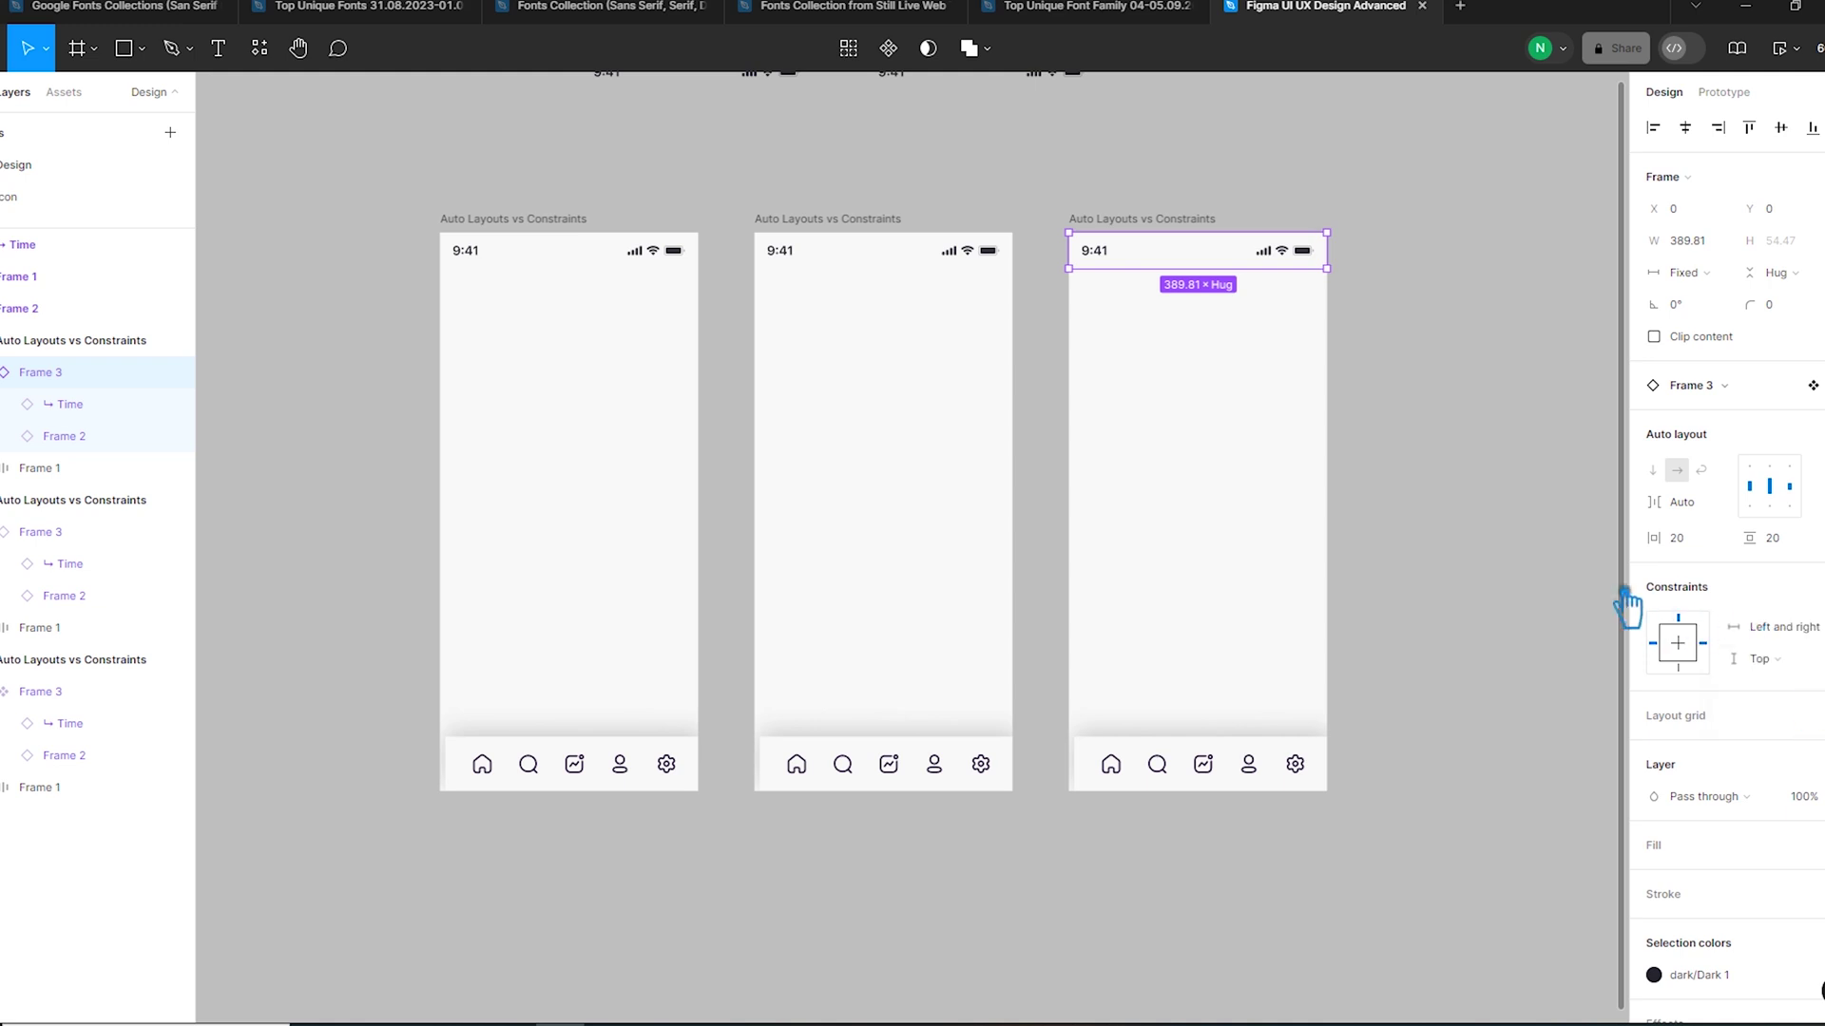
# - Shift the navigation bars to X 0 and constrain the third phone's bar to Left and right and Bottom
pyautogui.press('Tab')
pyautogui.click(1770, 579)
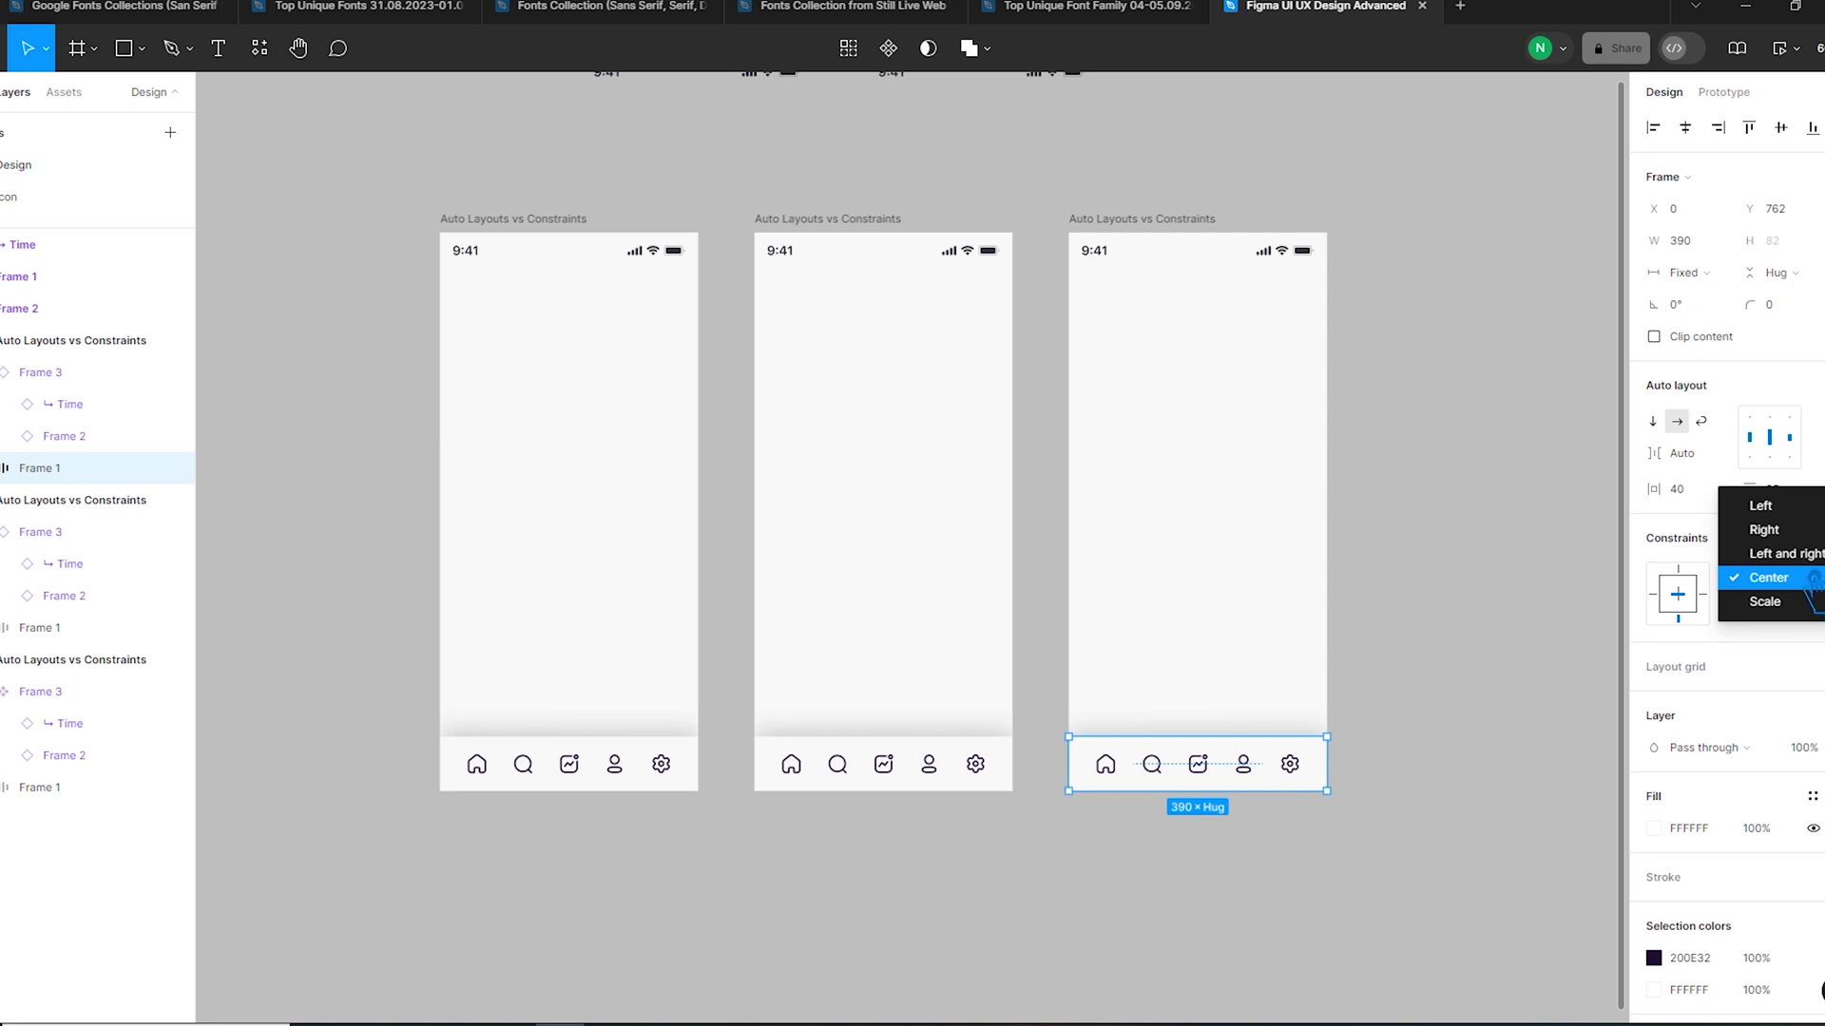
pyautogui.click(1811, 555)
pyautogui.click(1804, 618)
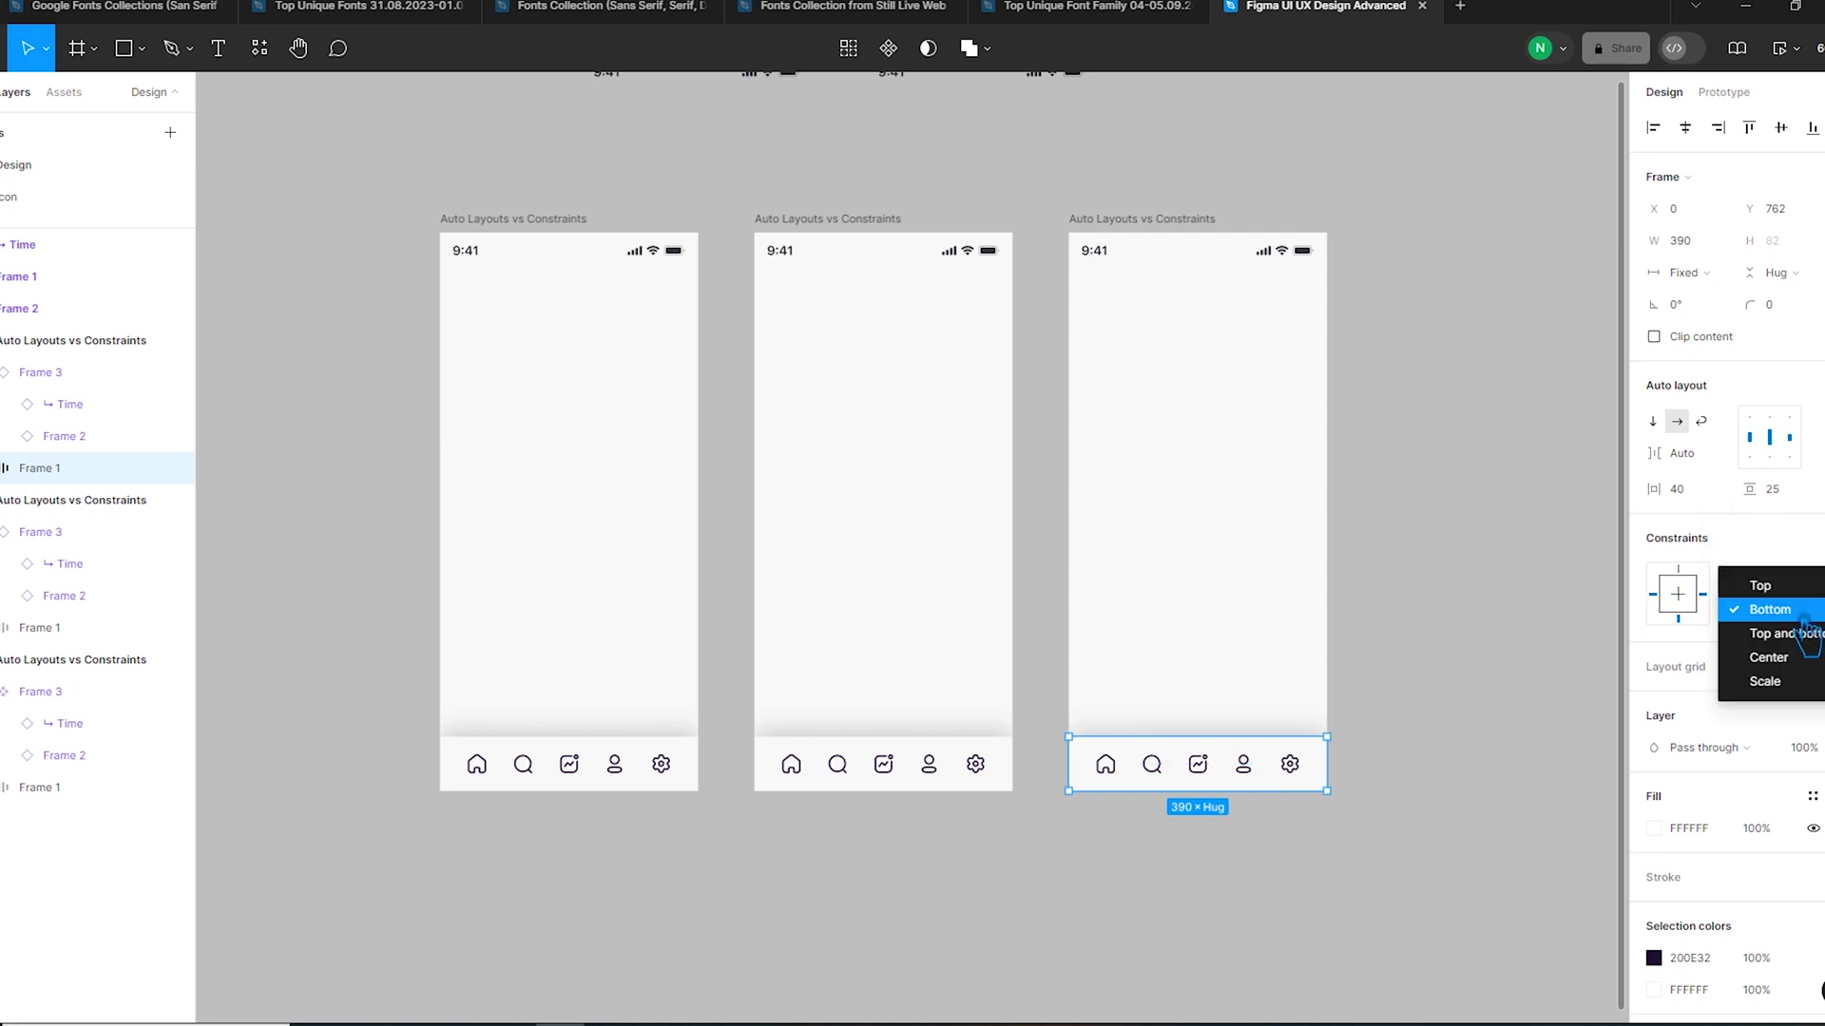
pyautogui.click(1803, 612)
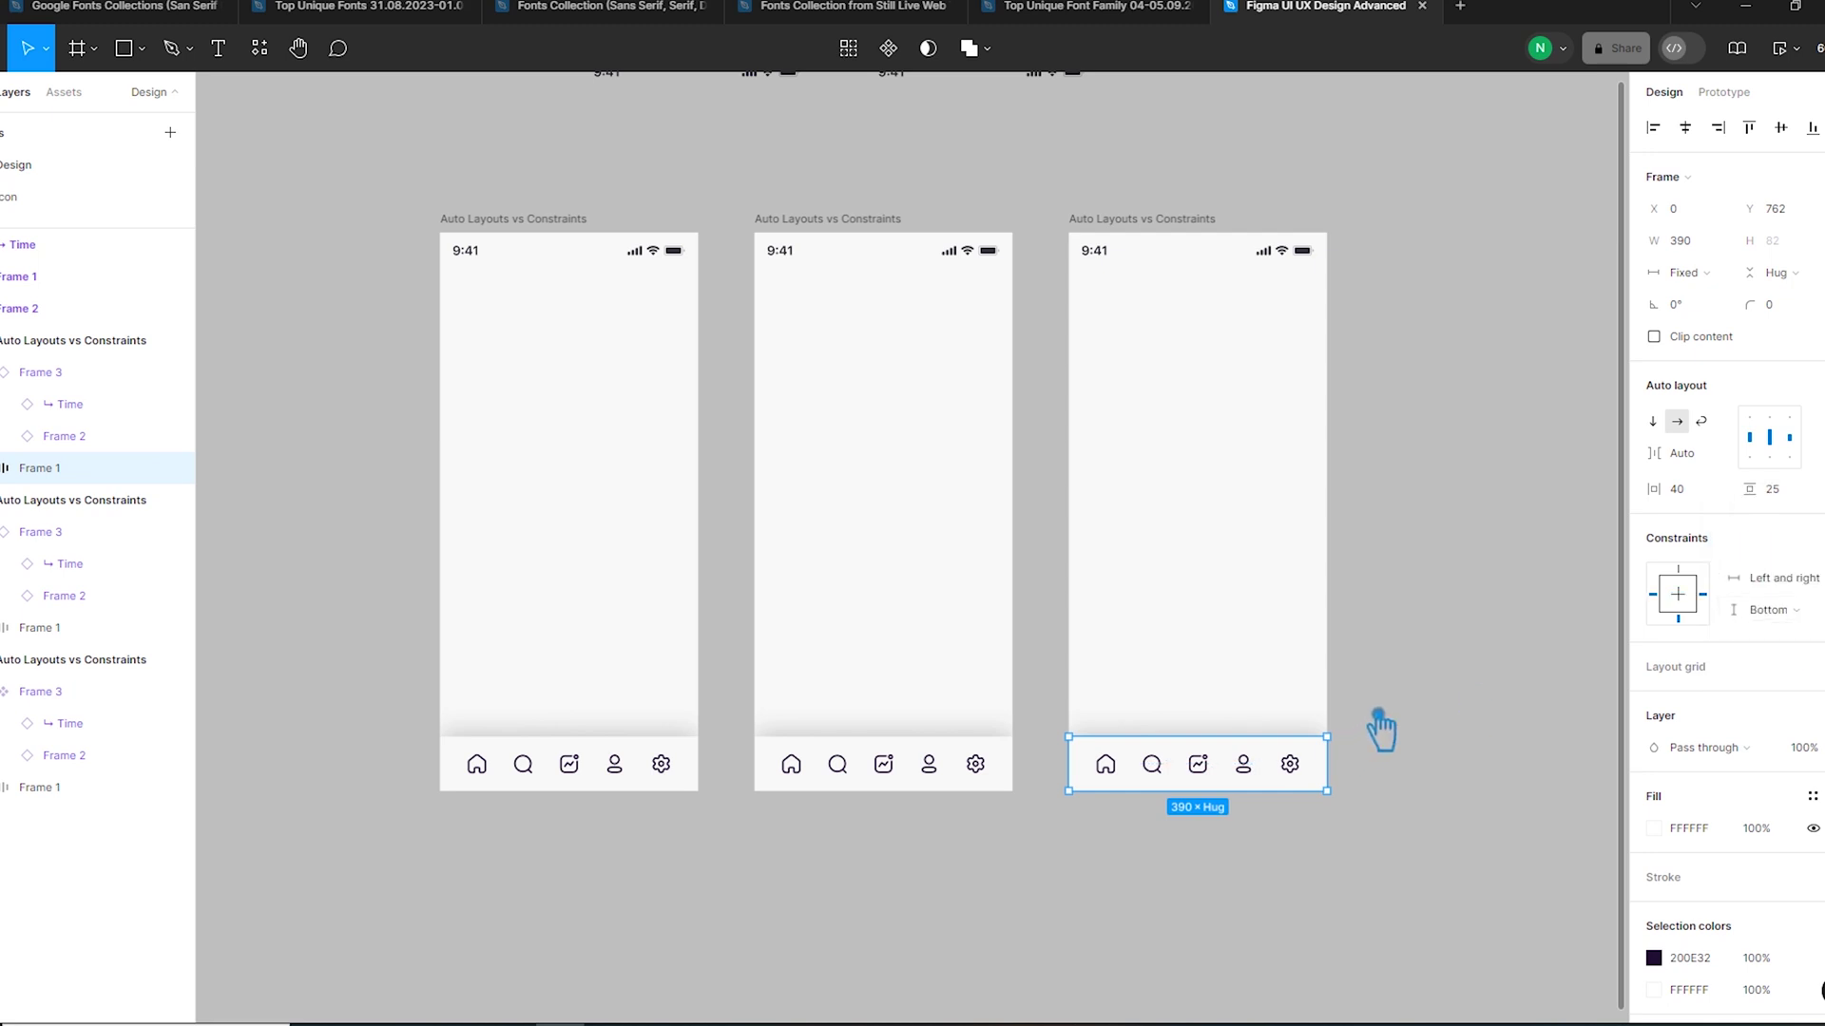
pyautogui.click(1395, 715)
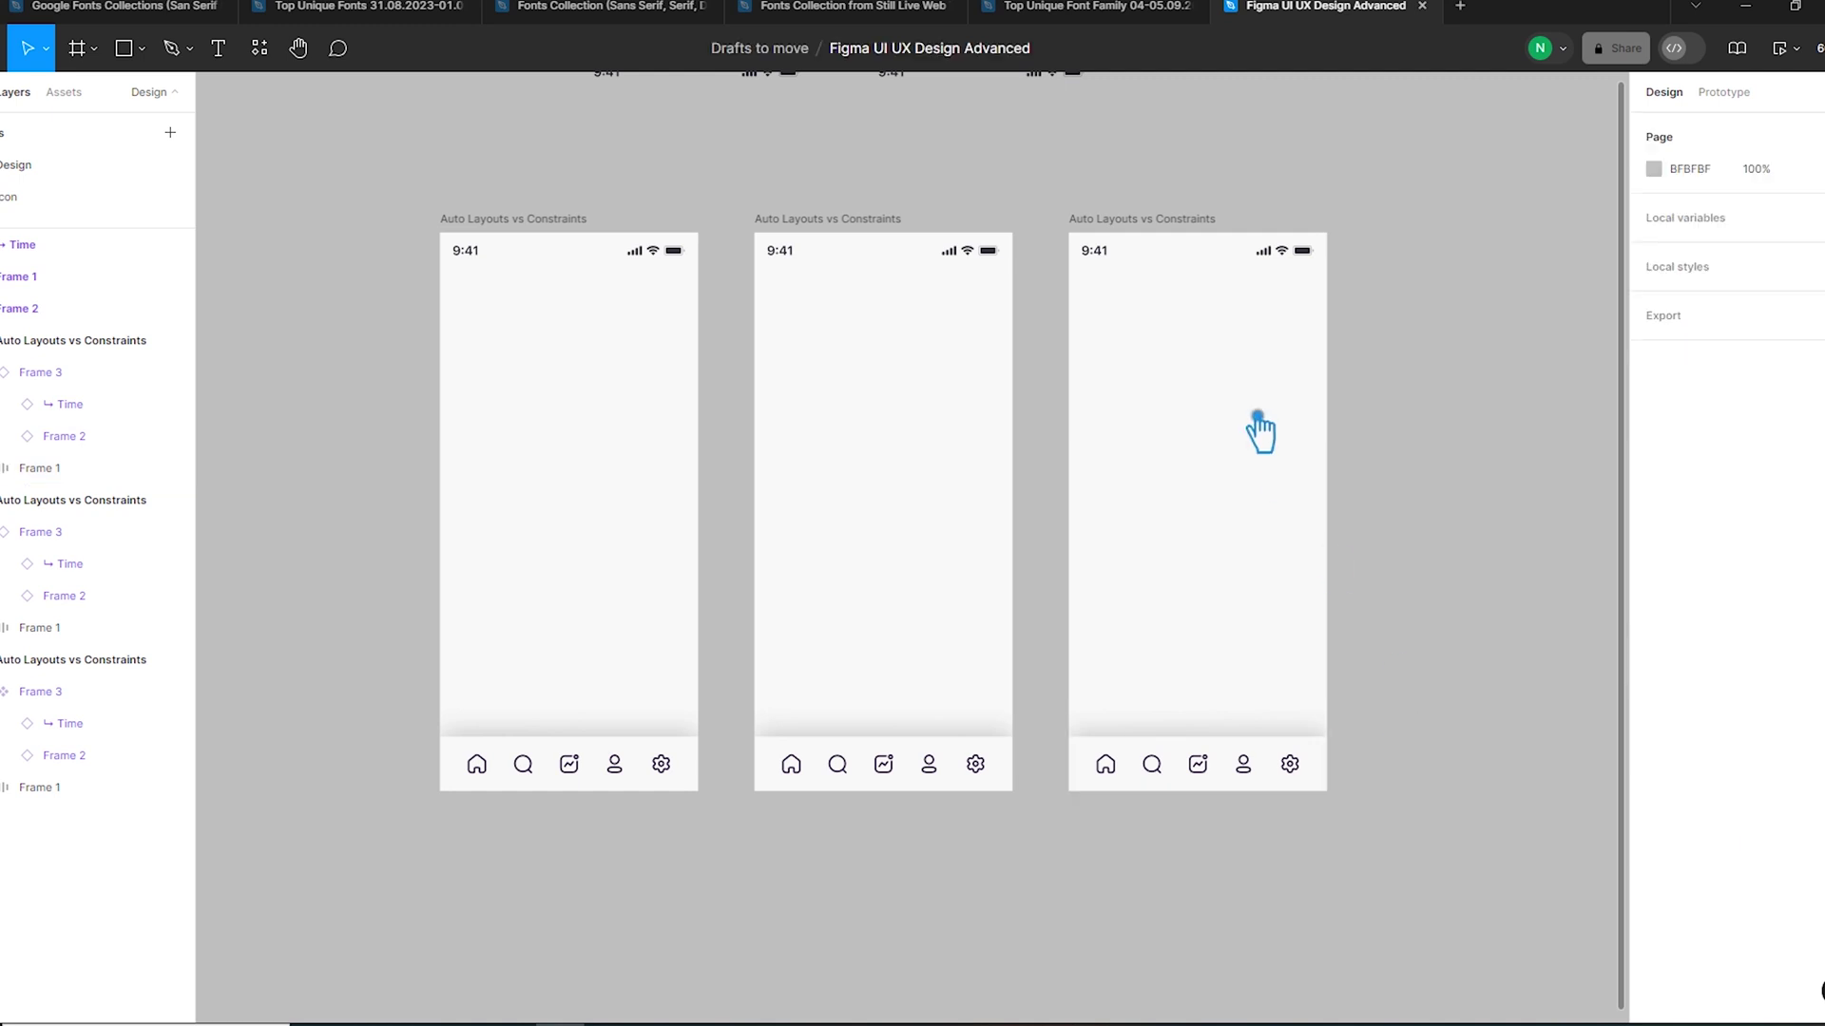
# - Resize the third phone frame to the iPhone 8 Plus preset
pyautogui.click(1150, 220)
pyautogui.click(1745, 180)
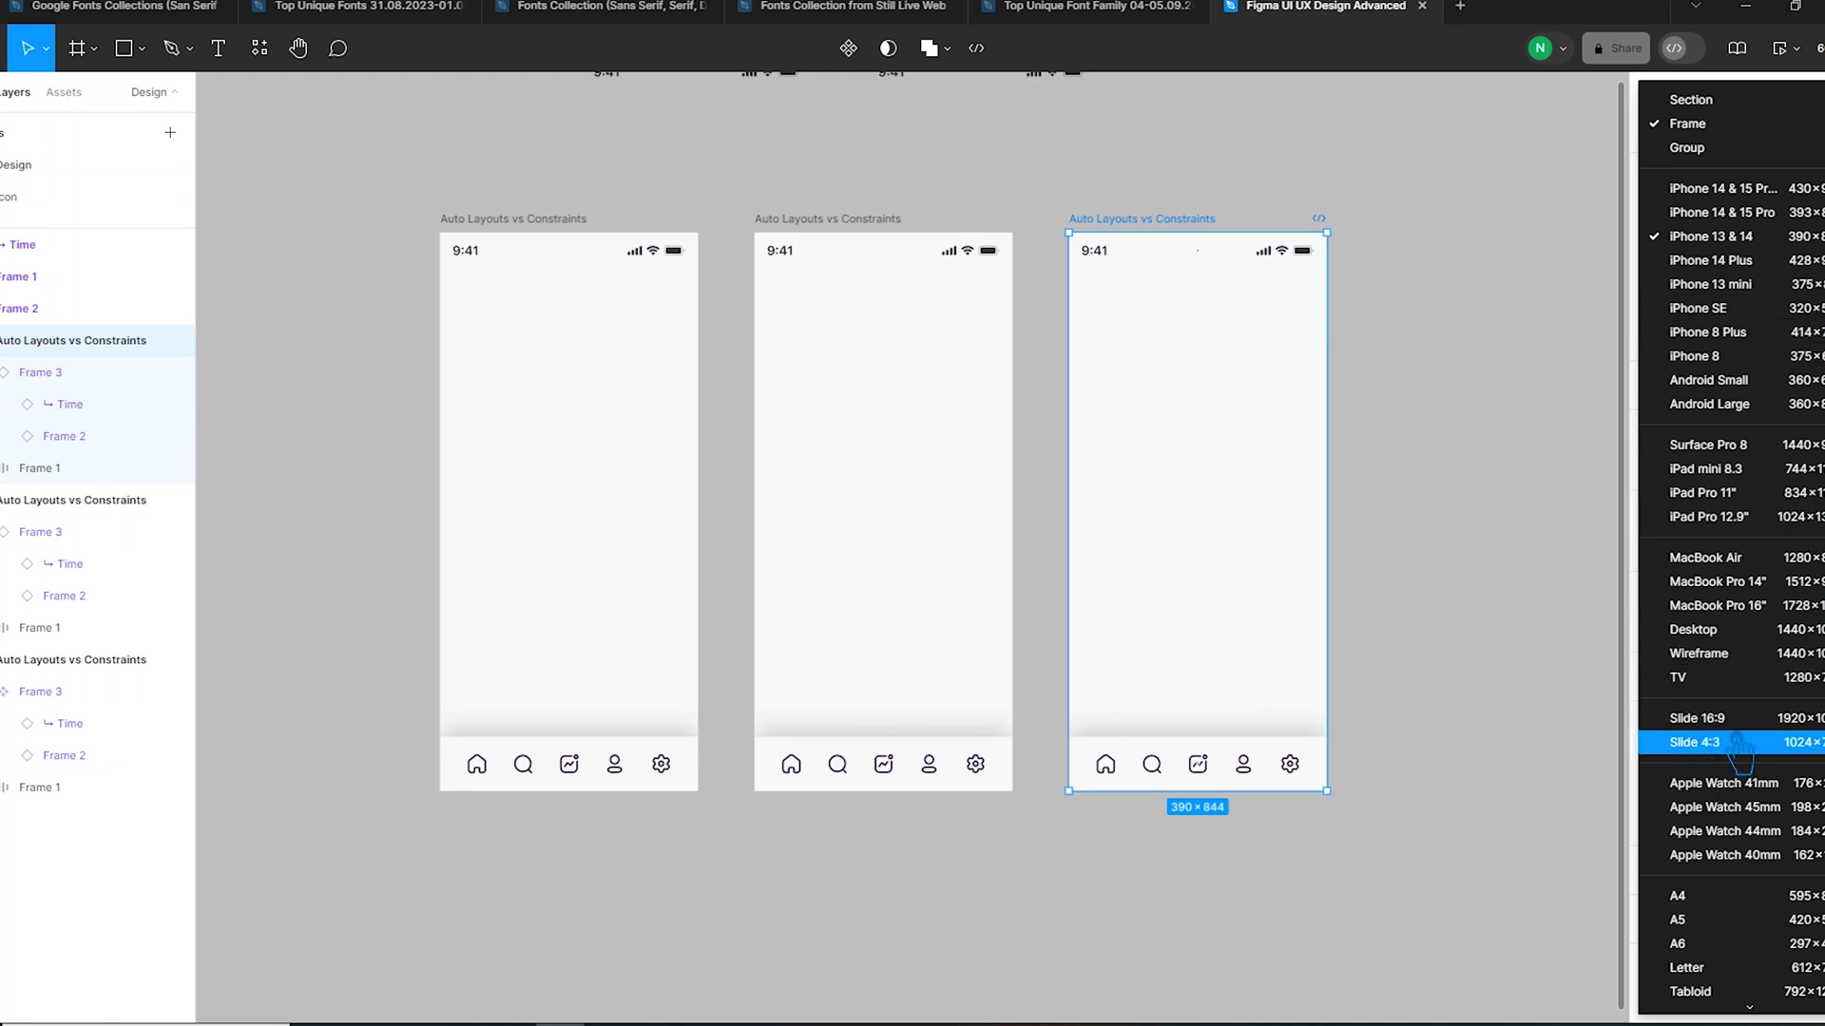
pyautogui.click(1796, 387)
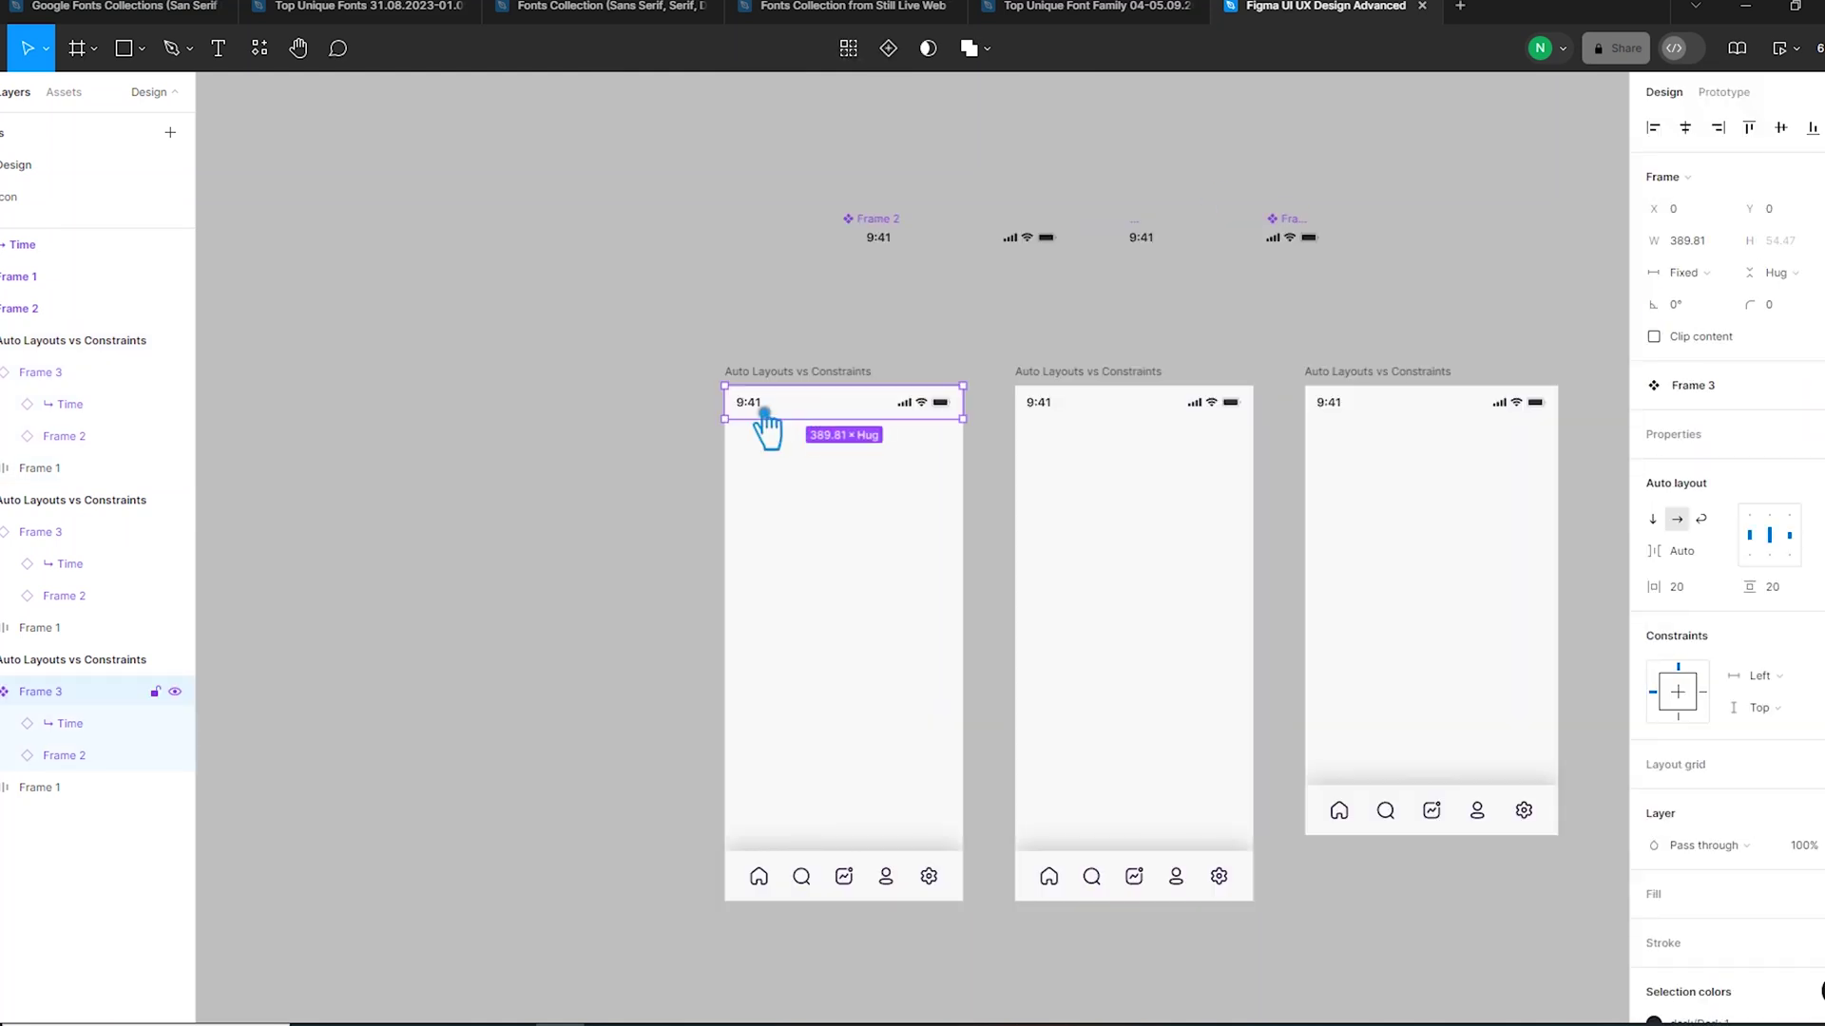
# - Move the main status bar component out of the first phone frame and align an instance of it to the frame's top
pyautogui.moveTo(765, 414); pyautogui.dragTo(761, 460)
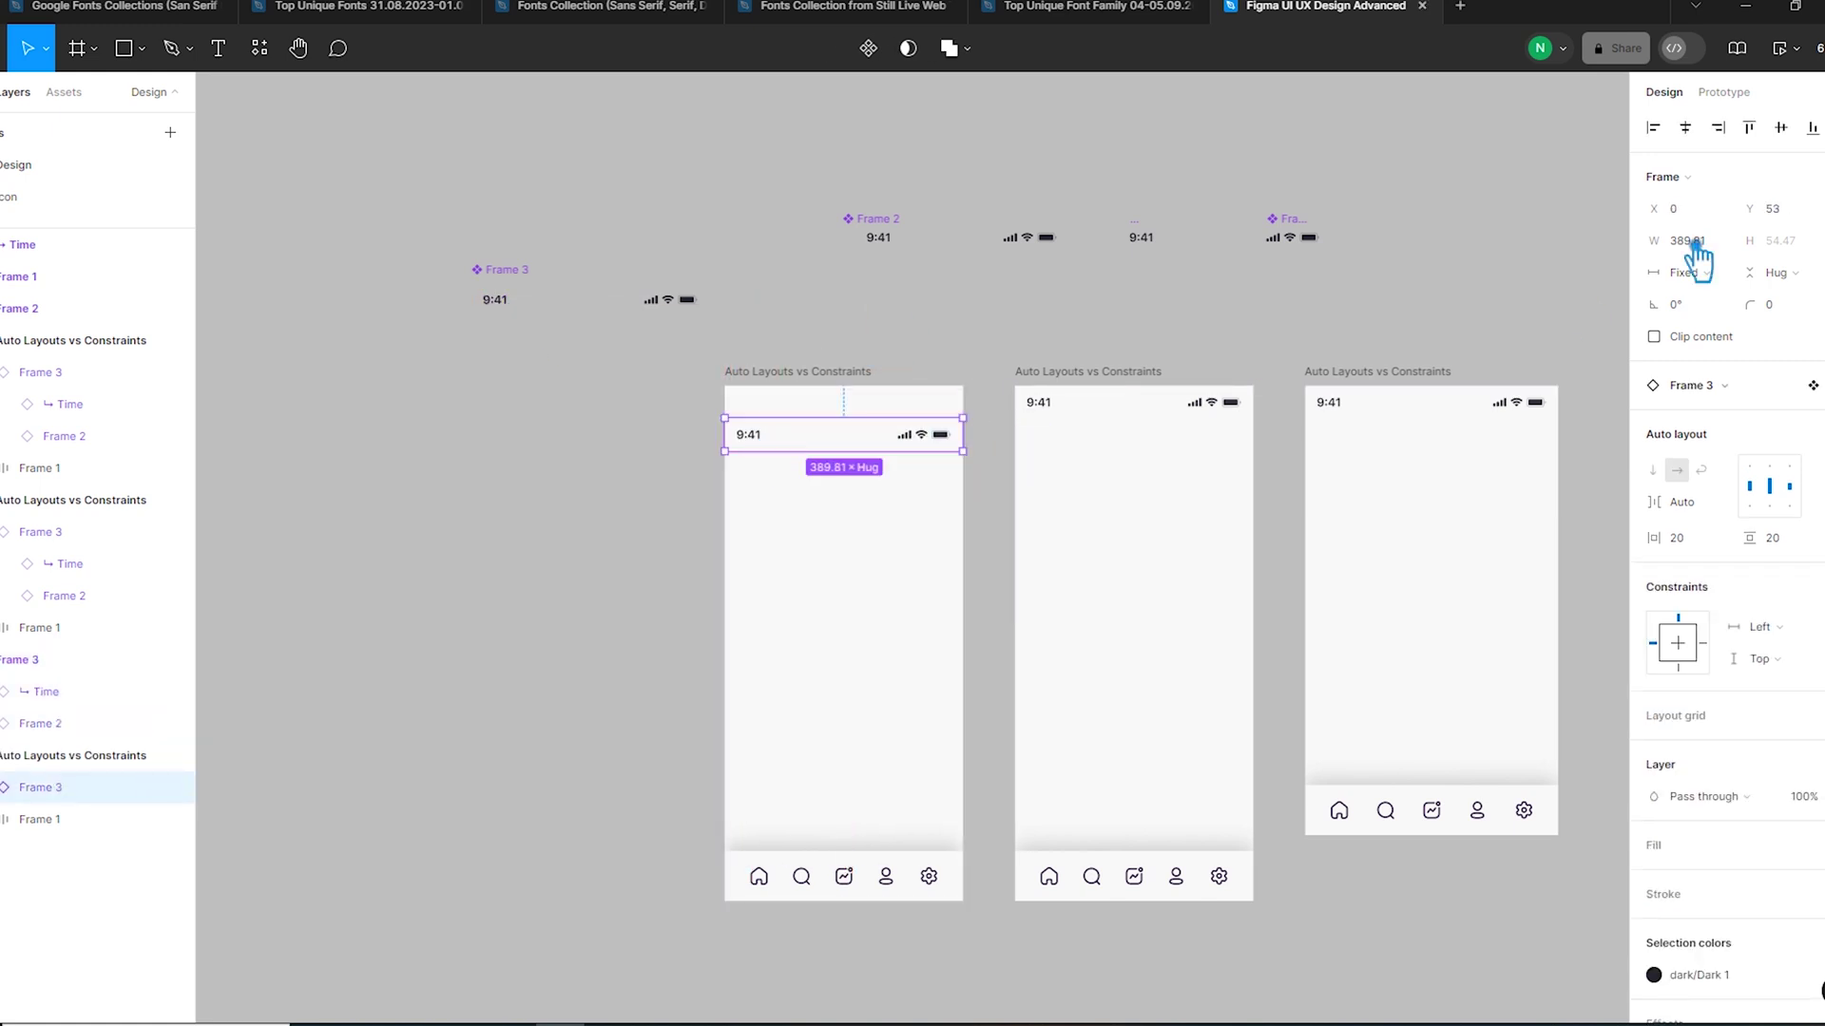
pyautogui.click(1749, 128)
# - Replace the first phone's navigation bar with an instance of a new component kept outside, and clear the bars from the other two phones
pyautogui.moveTo(811, 844); pyautogui.dragTo(513, 440)
pyautogui.press('Return')
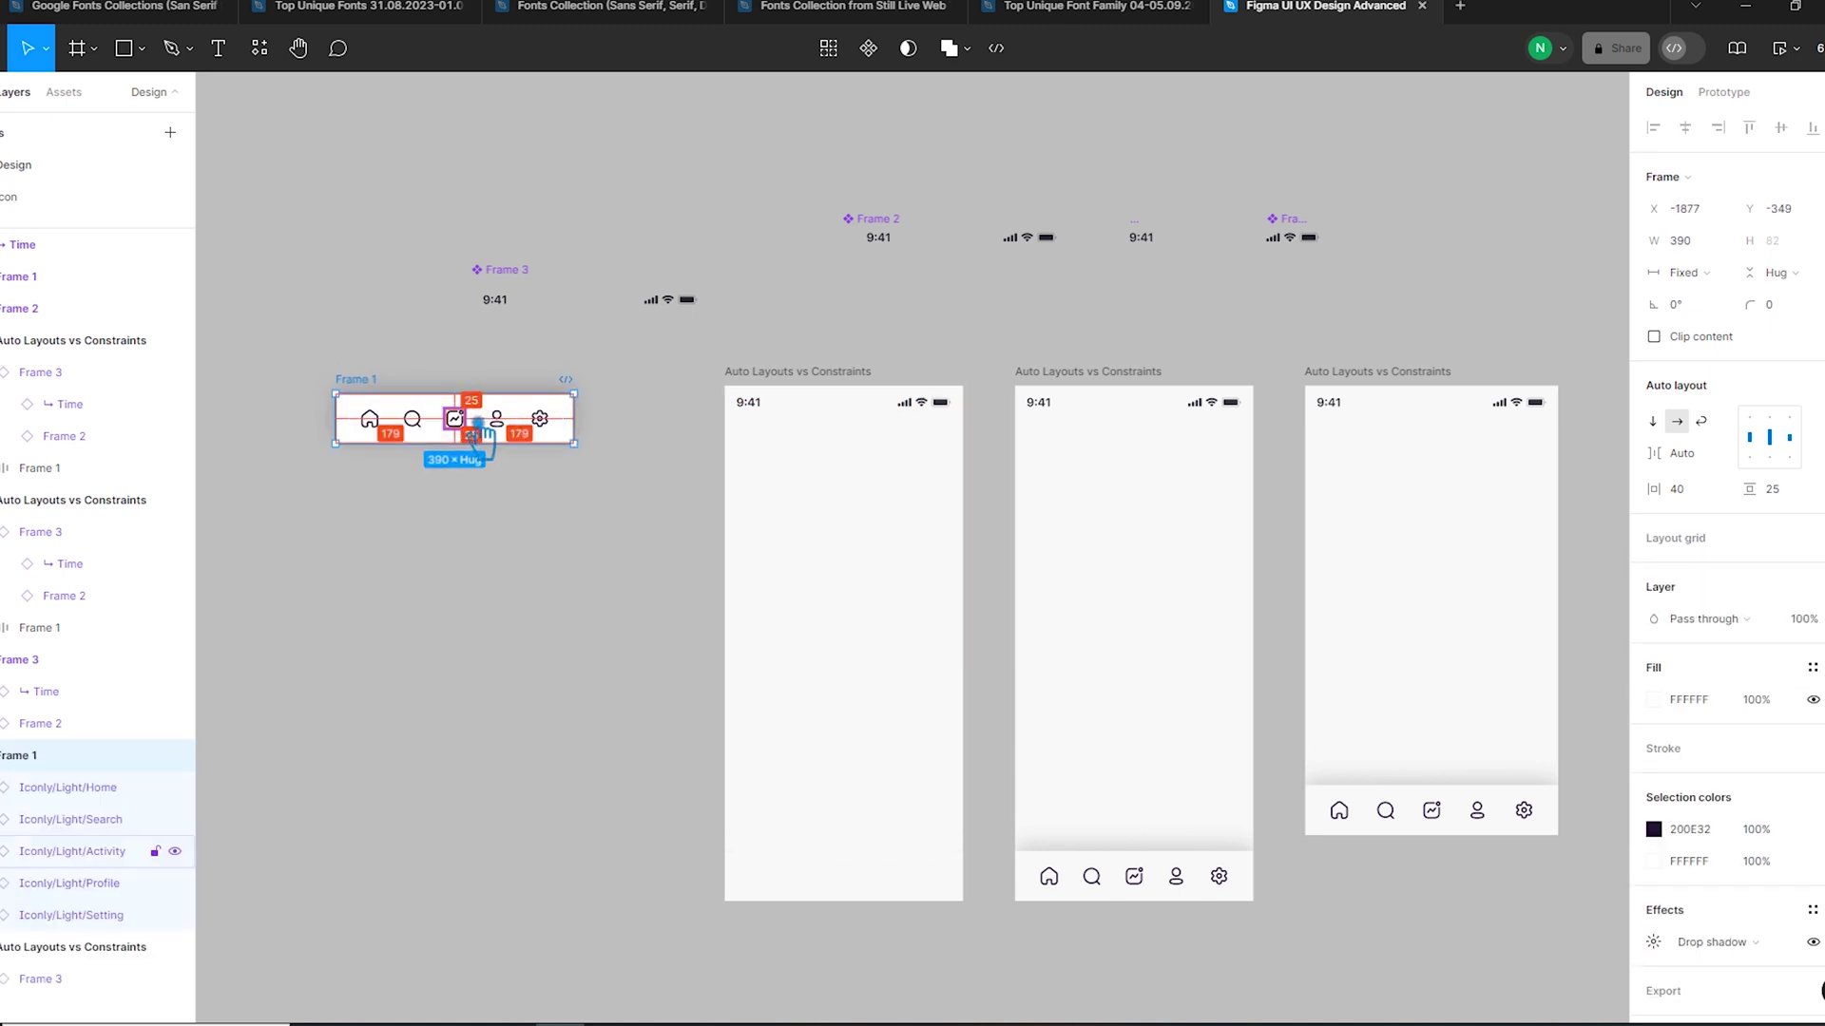
pyautogui.click(529, 616)
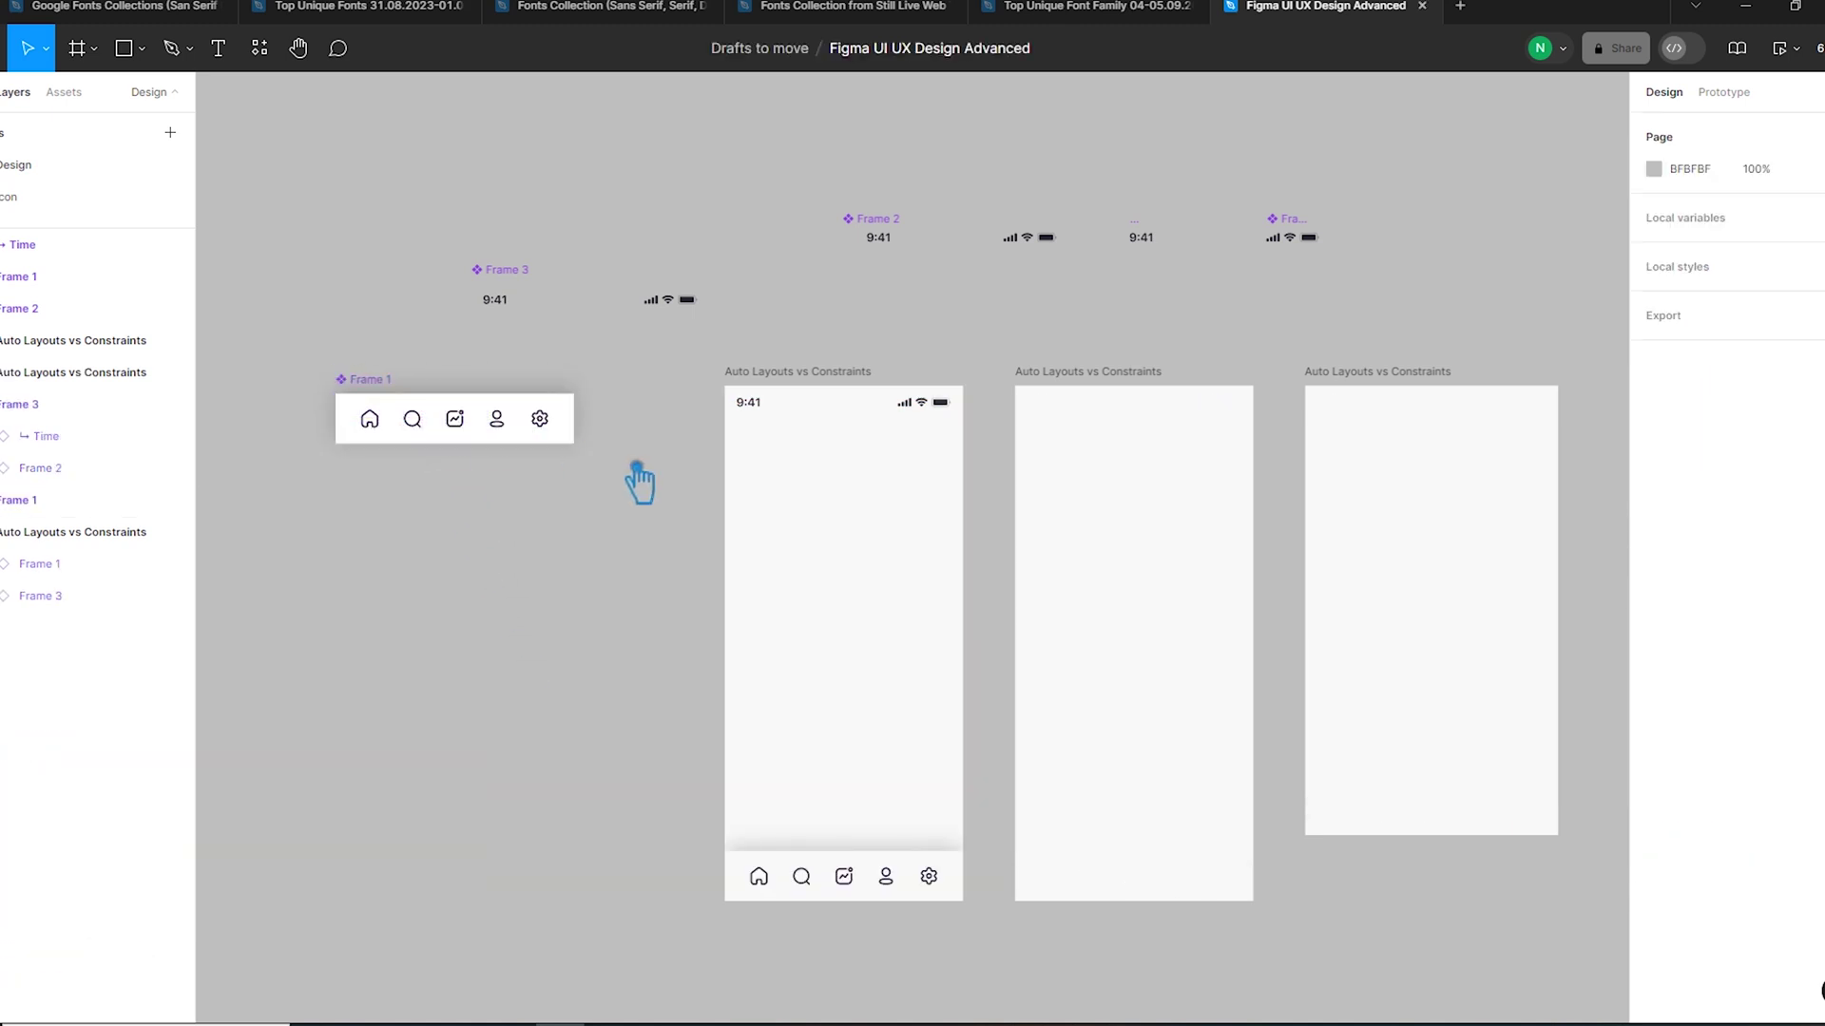
# - Draw a frame about 652 × 474 on the empty canvas above the phones and move the navigation bar component into it
pyautogui.moveTo(640, 480); pyautogui.dragTo(1030, 627)
pyautogui.click(94, 48)
pyautogui.click(112, 97)
pyautogui.moveTo(378, 139); pyautogui.dragTo(494, 221)
pyautogui.moveTo(567, 270); pyautogui.dragTo(777, 429)
pyautogui.moveTo(712, 497); pyautogui.dragTo(478, 171)
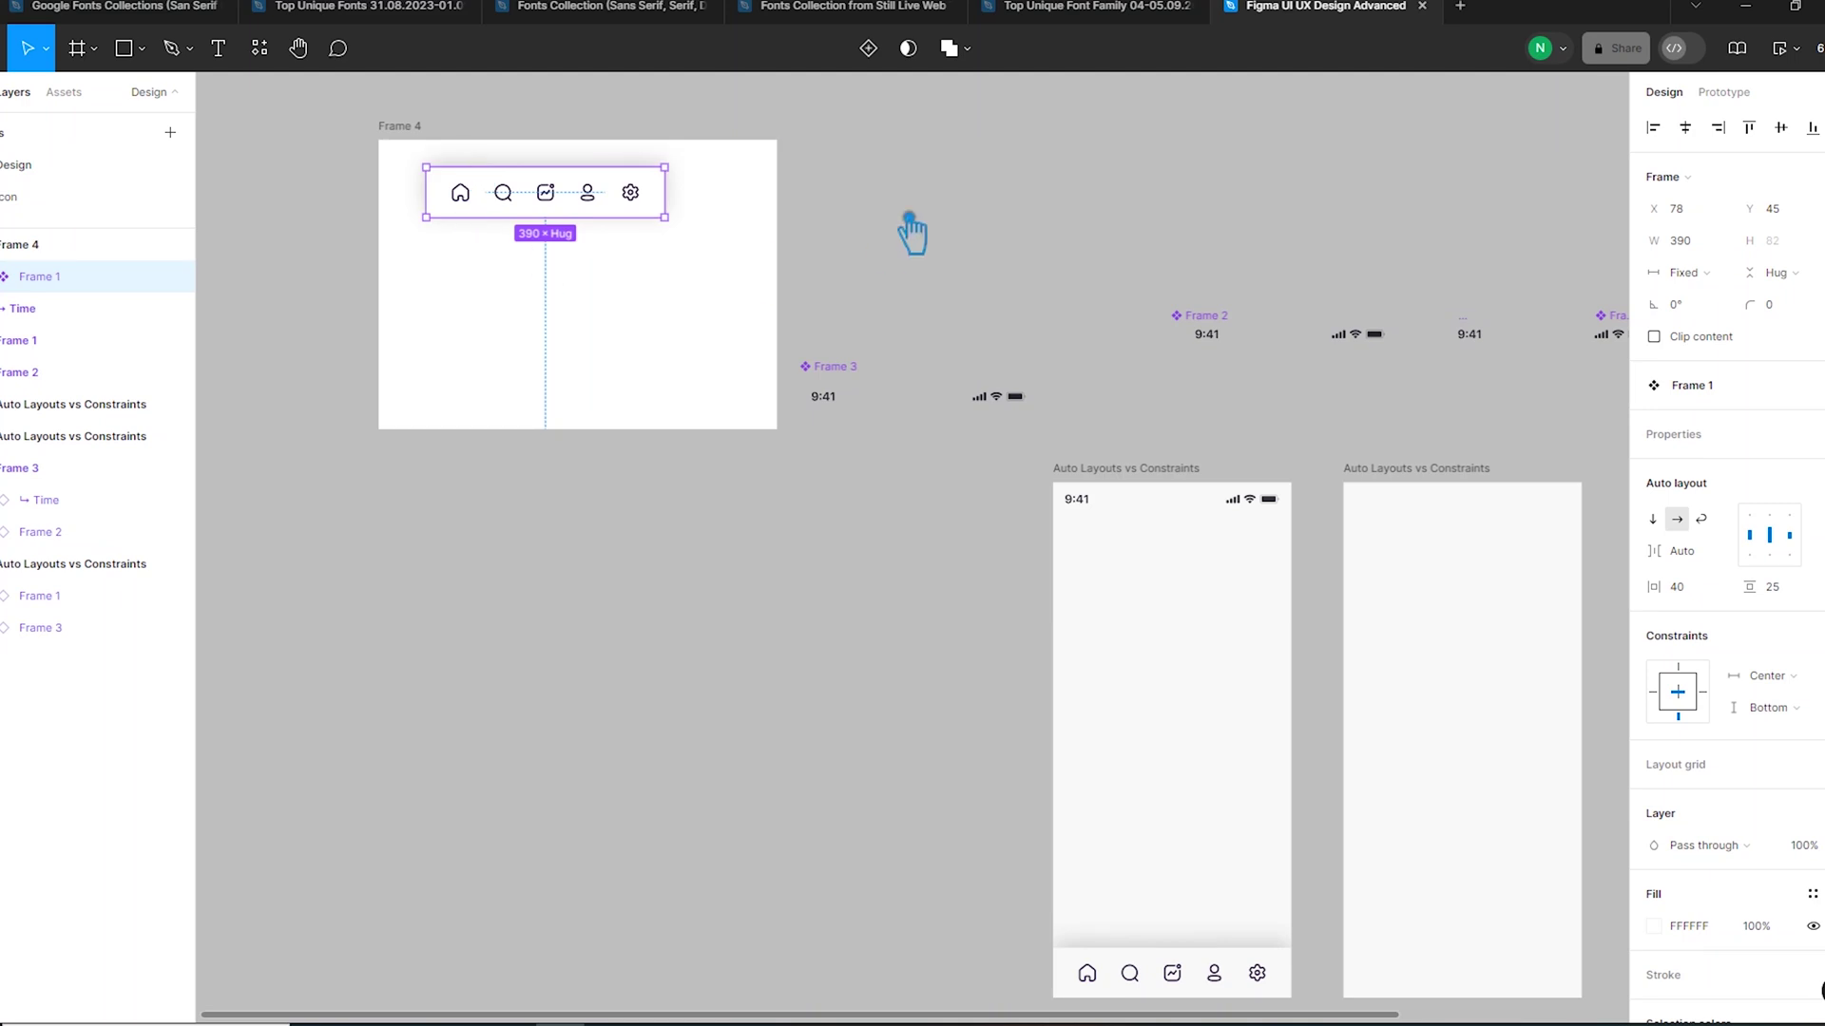
pyautogui.click(913, 249)
# - Delete the leftover Frame 1, Frame 2 and Time components lying loose above the phones
pyautogui.moveTo(855, 389); pyautogui.dragTo(492, 232)
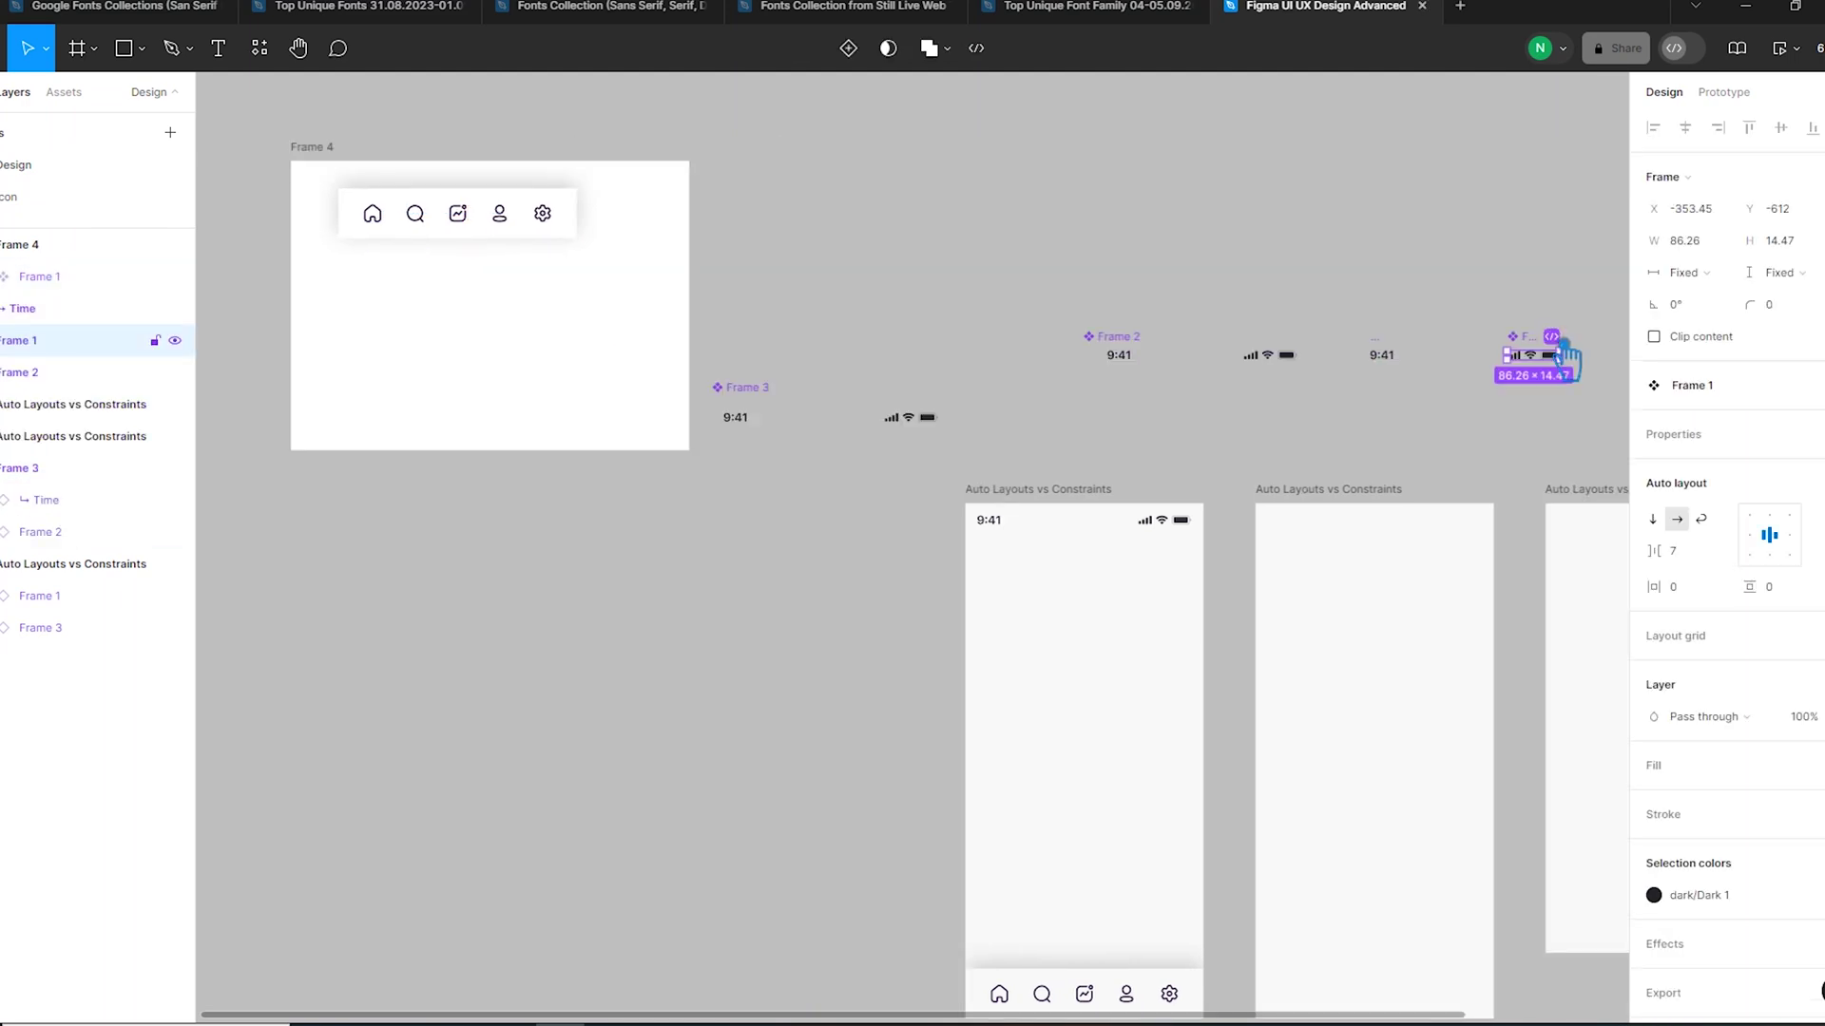
pyautogui.click(1566, 363)
pyautogui.click(1547, 357)
pyautogui.press('Delete')
pyautogui.moveTo(1459, 407); pyautogui.dragTo(1051, 305)
pyautogui.press('Delete')
# - Move the status bar component below the navigation bar component in the new frame and rename that frame components
pyautogui.moveTo(745, 408); pyautogui.dragTo(370, 297)
pyautogui.click(940, 211)
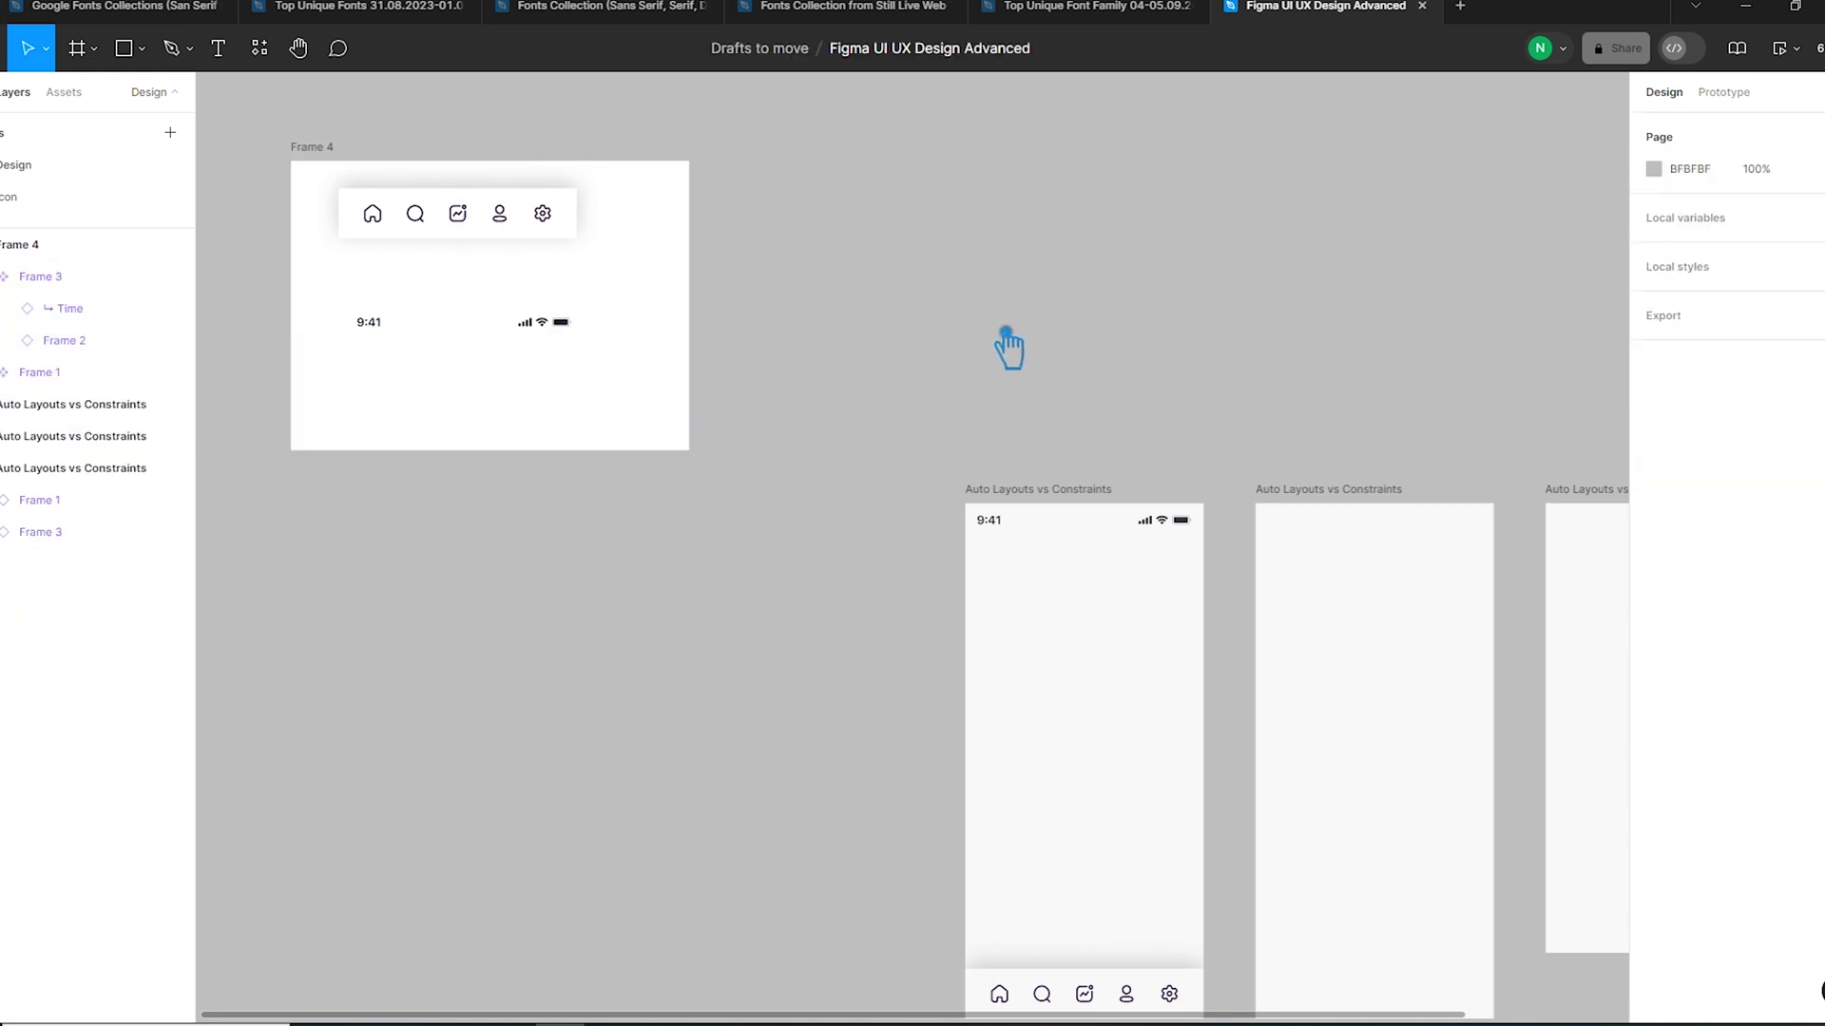
pyautogui.scroll(2, 723, 332)
pyautogui.click(434, 259)
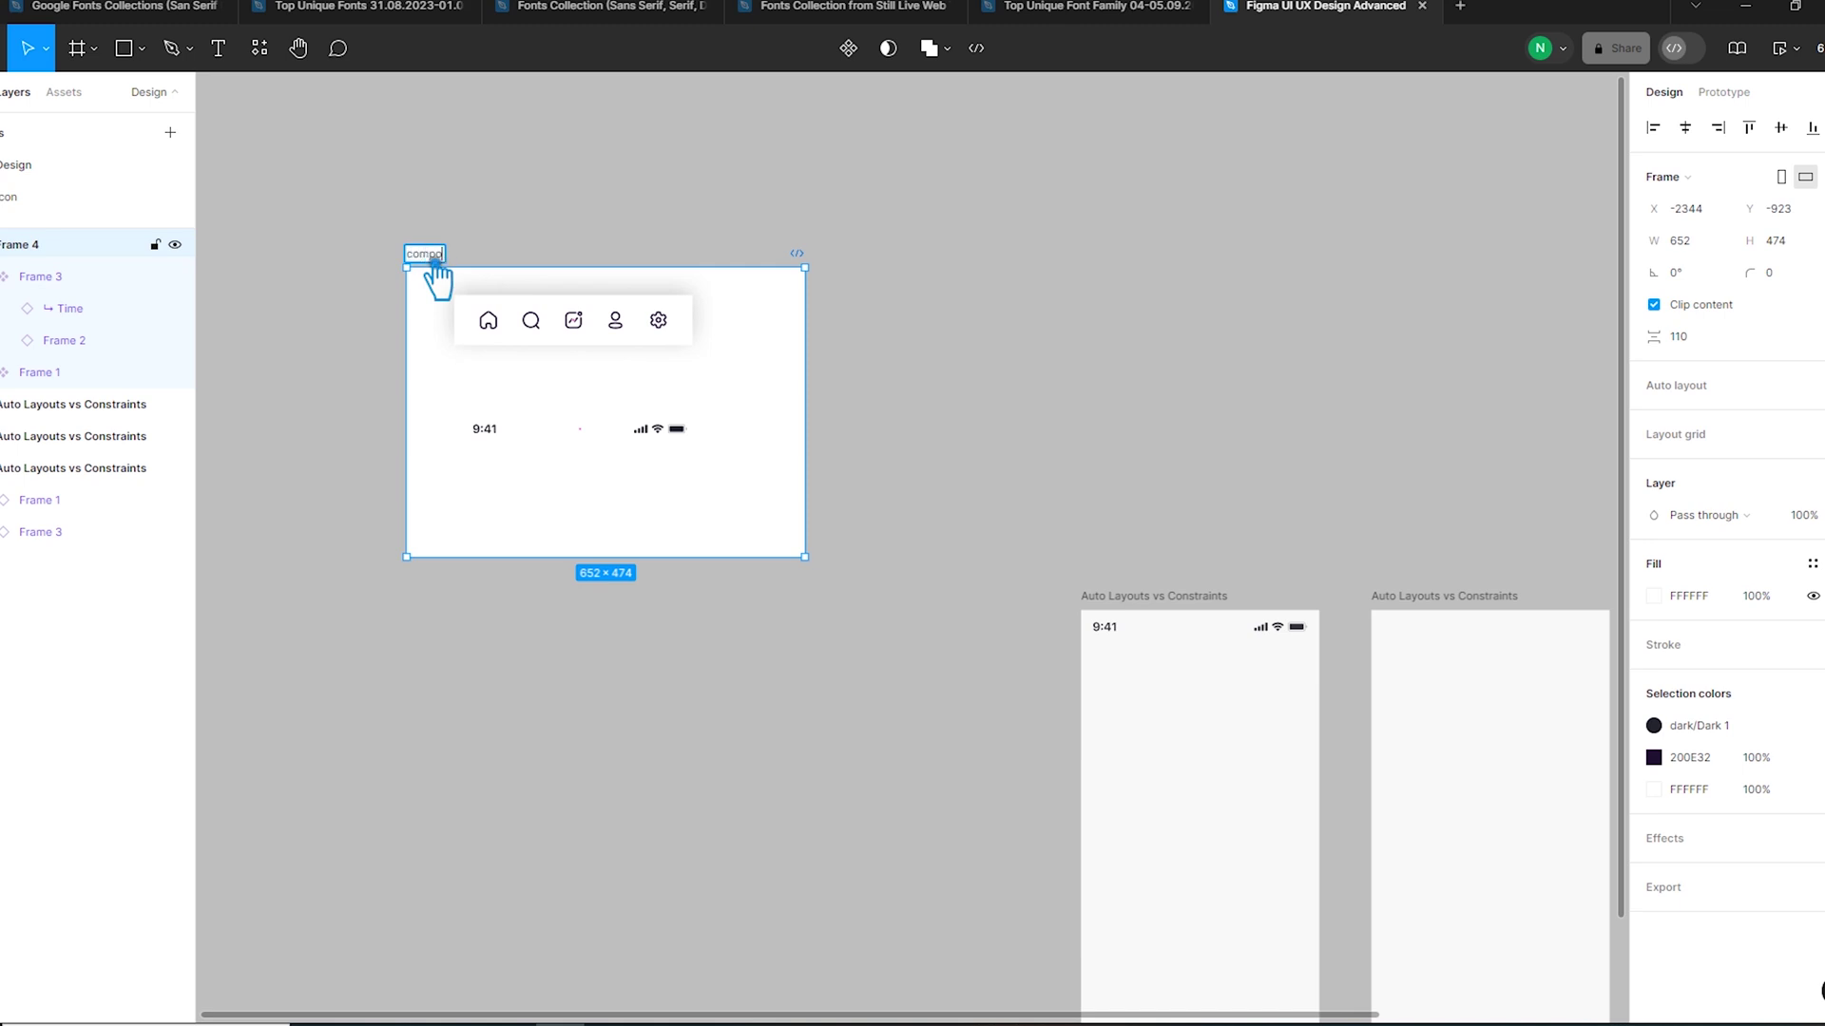
pyautogui.write('components')
pyautogui.click(962, 333)
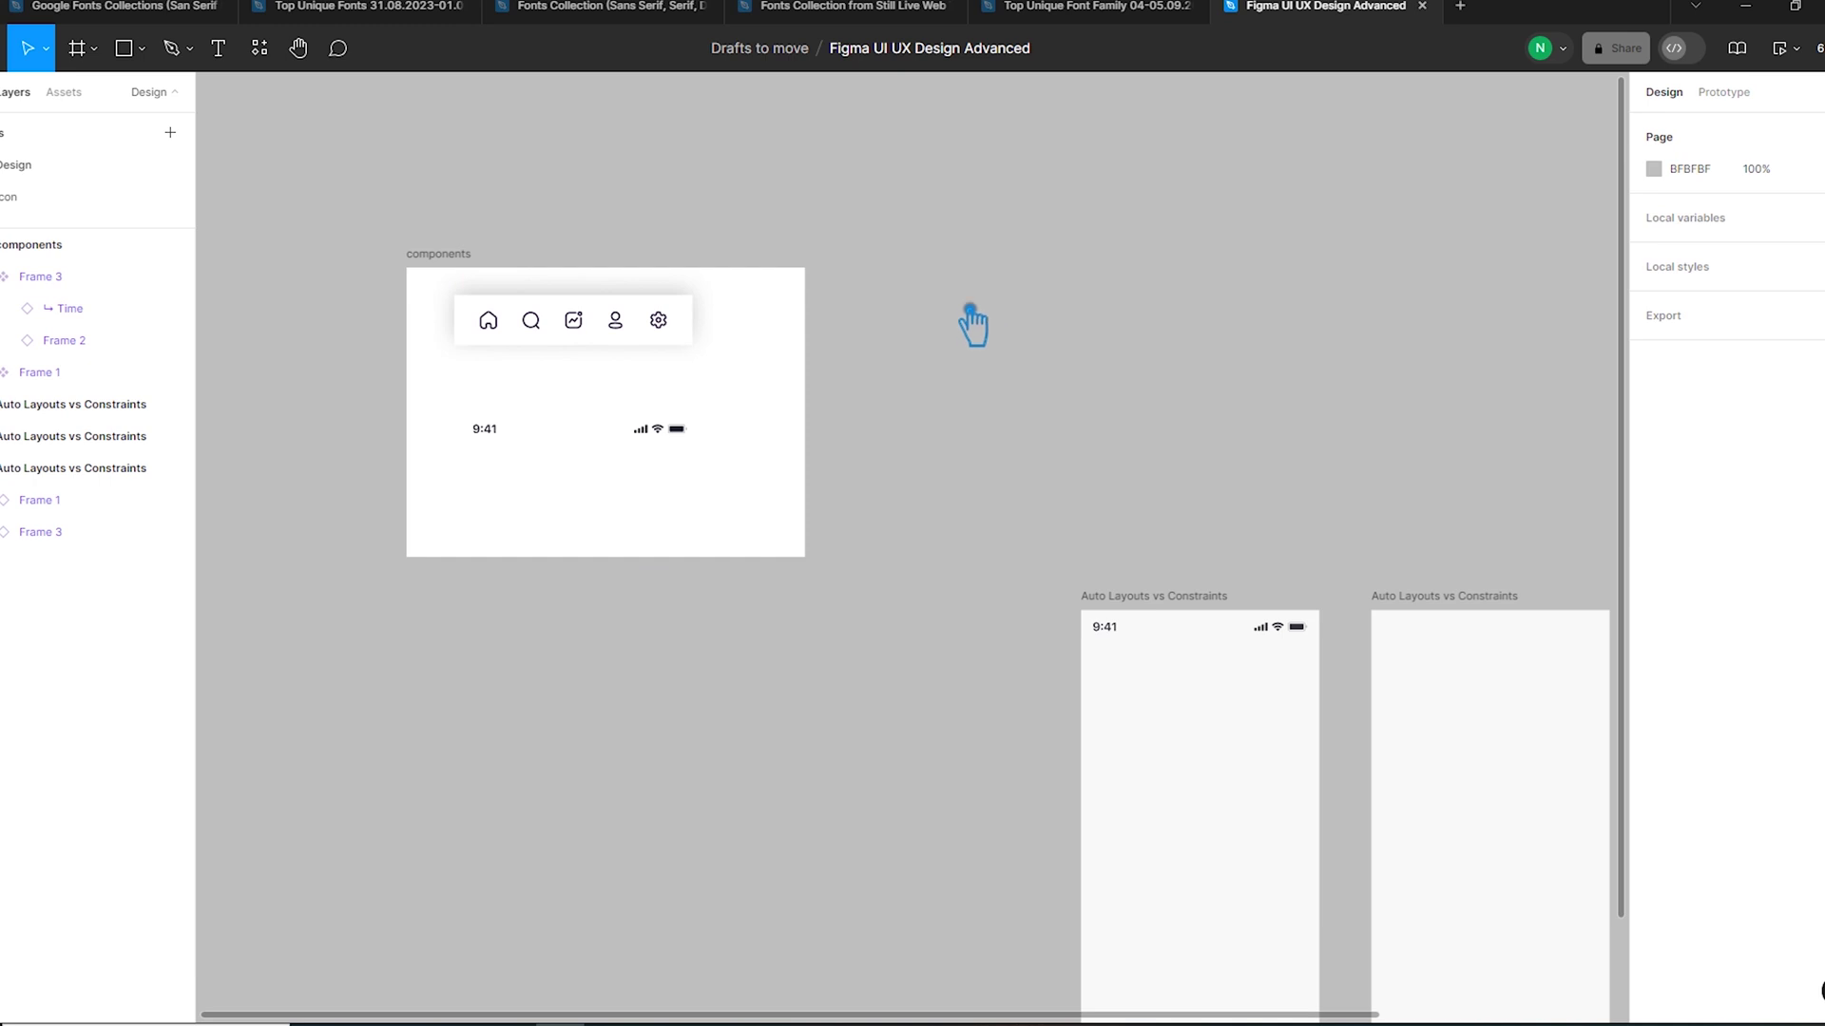
# - Copy the status bar and navigation bar instances from the first phone into the same positions on the second phone
pyautogui.hscroll(5, 1087, 362)
pyautogui.scroll(-3, 1087, 362)
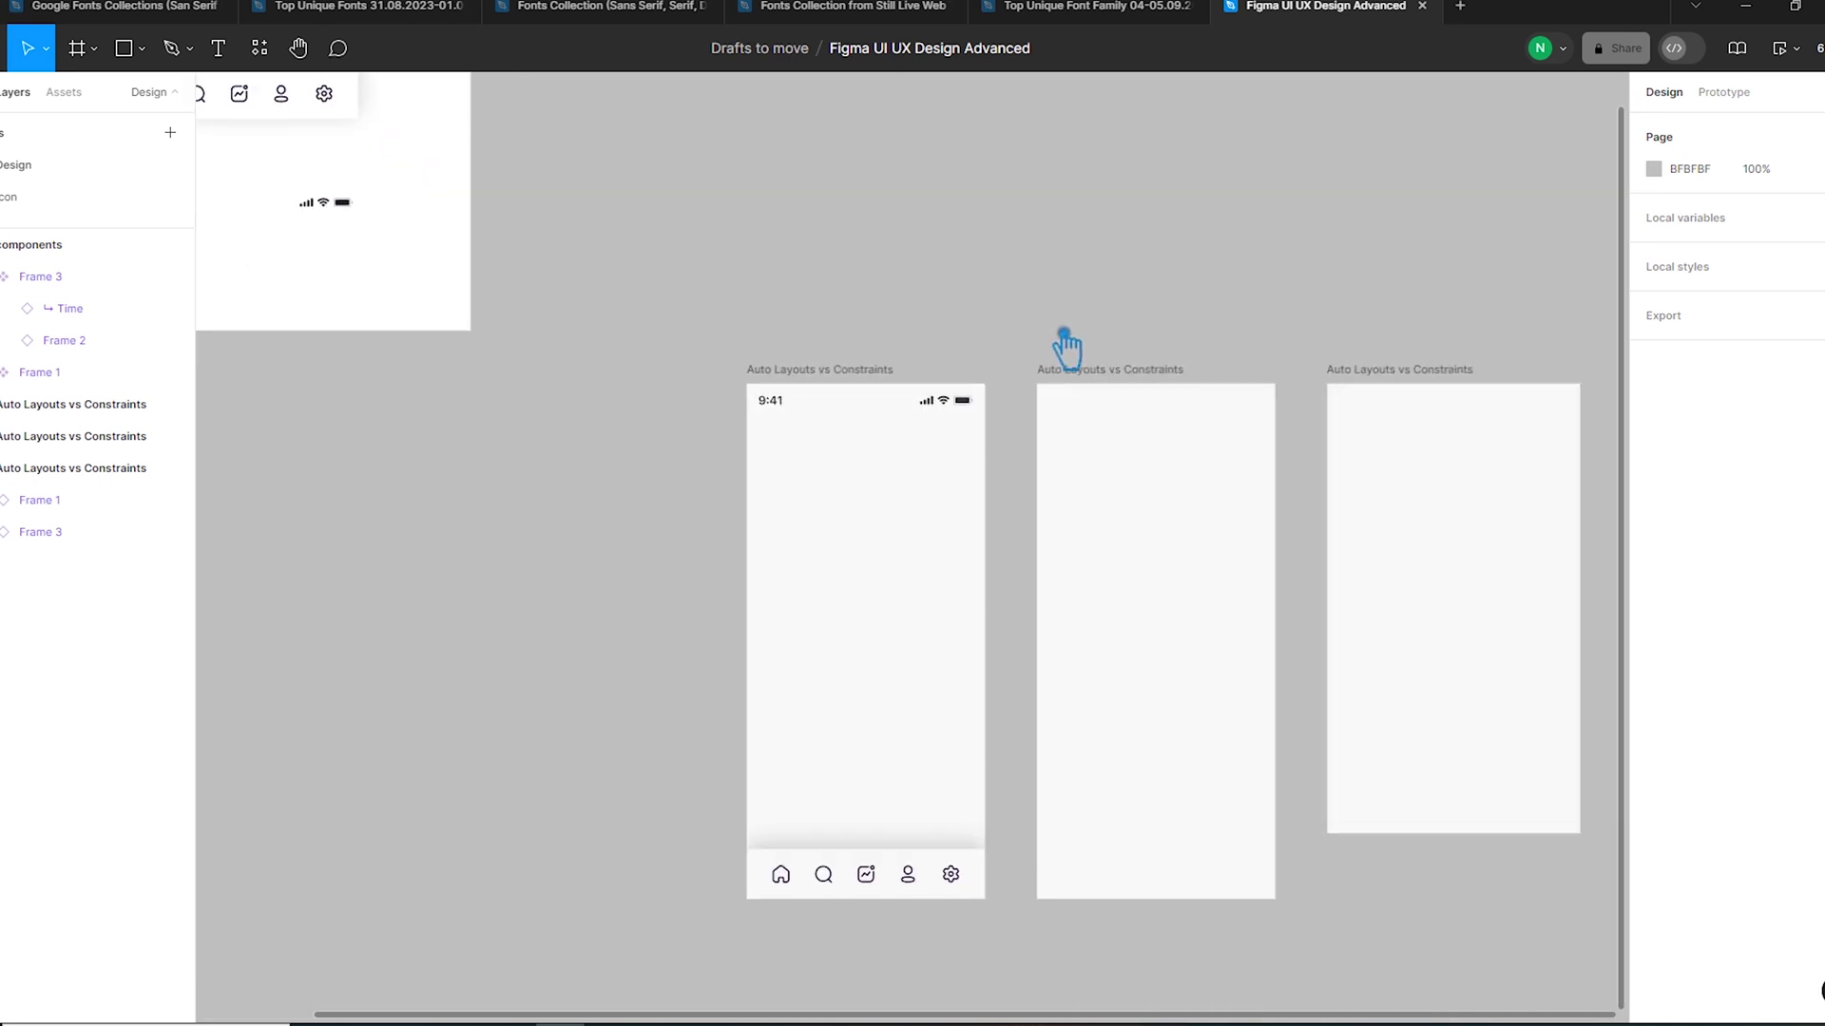
pyautogui.click(814, 382)
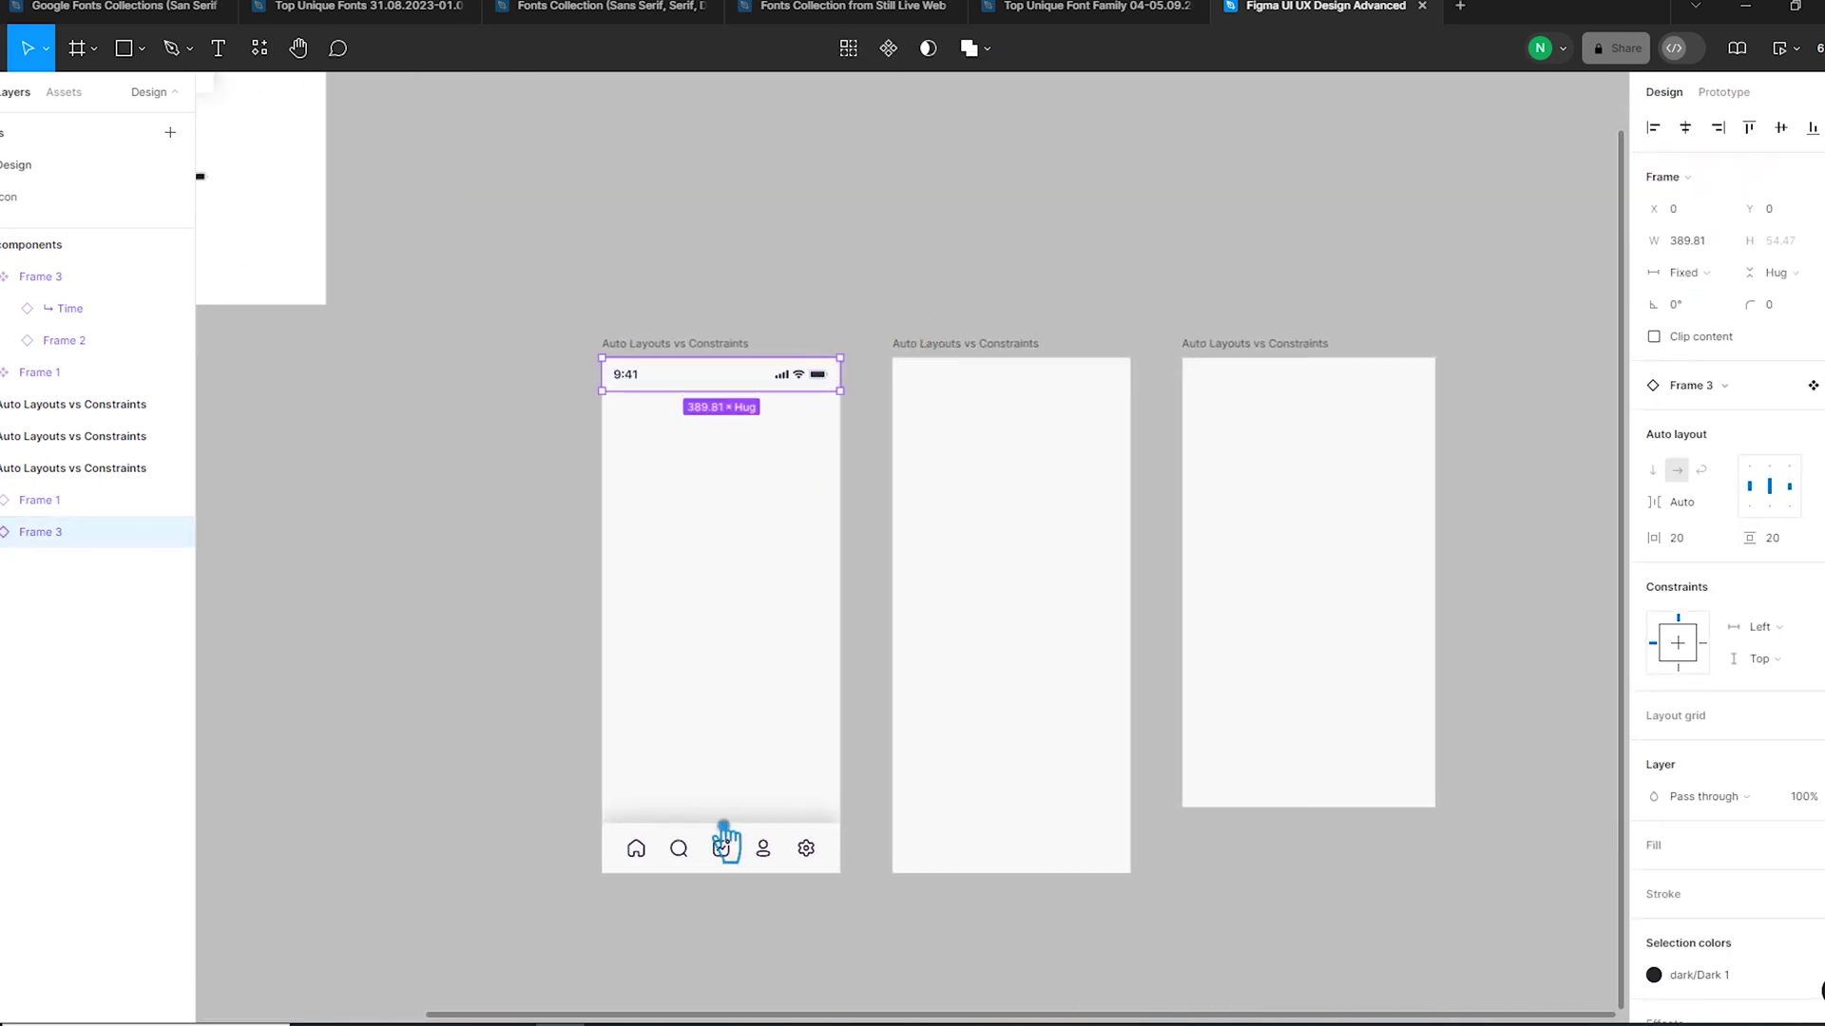
pyautogui.keyDown('shift'); pyautogui.click(721, 845); pyautogui.keyUp('shift')
pyautogui.moveTo(763, 860); pyautogui.dragTo(1050, 861)
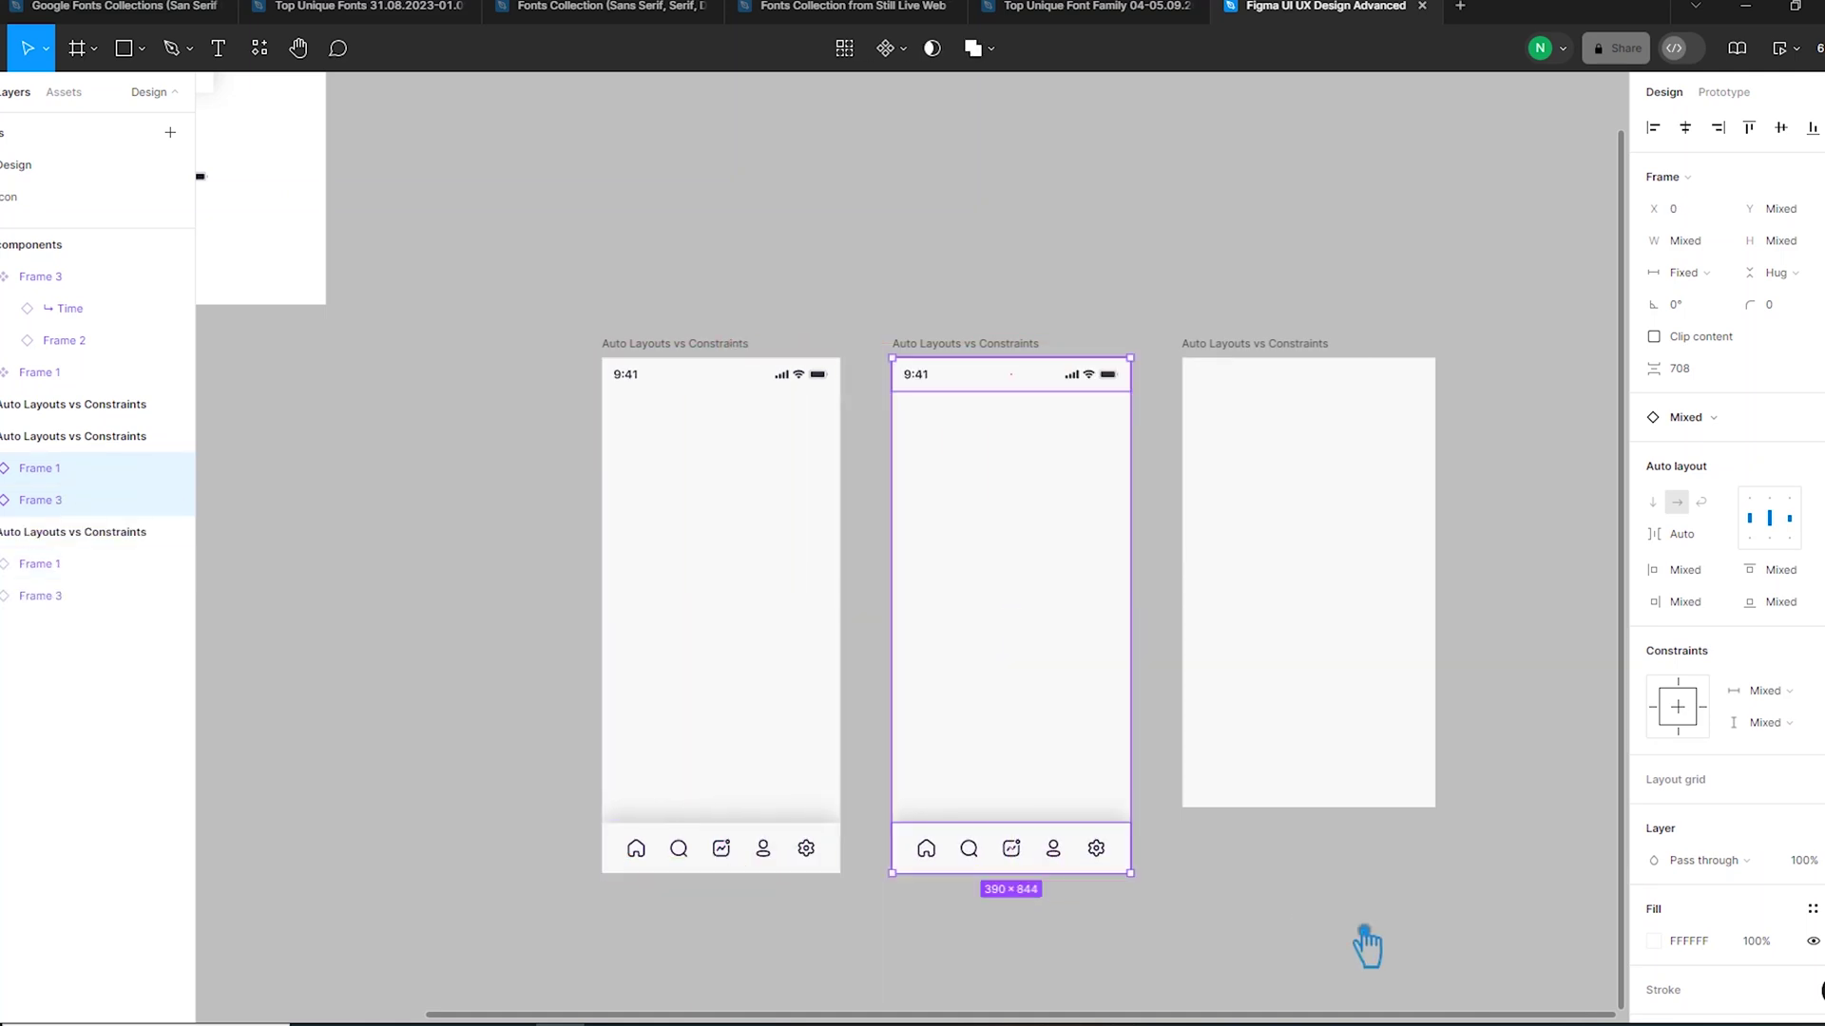
pyautogui.click(1369, 945)
# - Copy the status bar and navigation bar into the third phone frame and widen them to 414 and 416 respectively
pyautogui.moveTo(1007, 369); pyautogui.dragTo(1295, 385)
pyautogui.moveTo(1421, 390); pyautogui.dragTo(1458, 395)
pyautogui.click(1059, 862)
pyautogui.moveTo(1058, 862); pyautogui.dragTo(1289, 807)
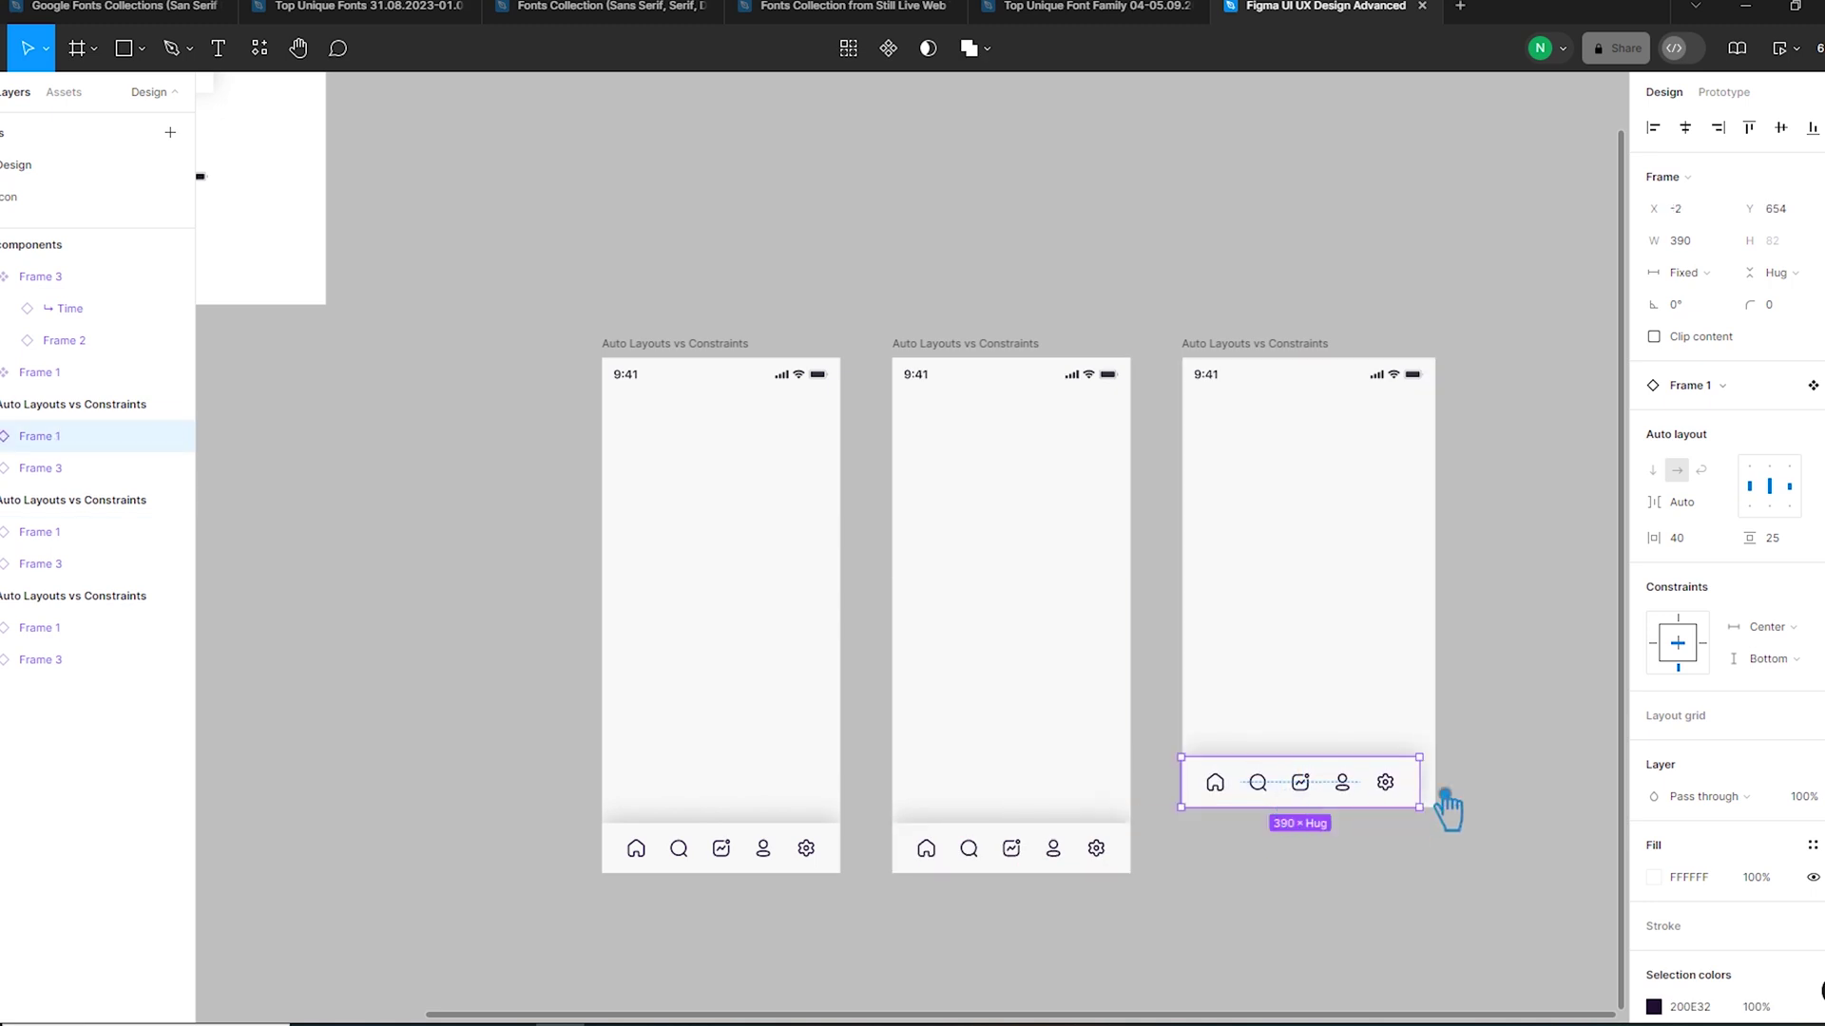
pyautogui.click(1527, 765)
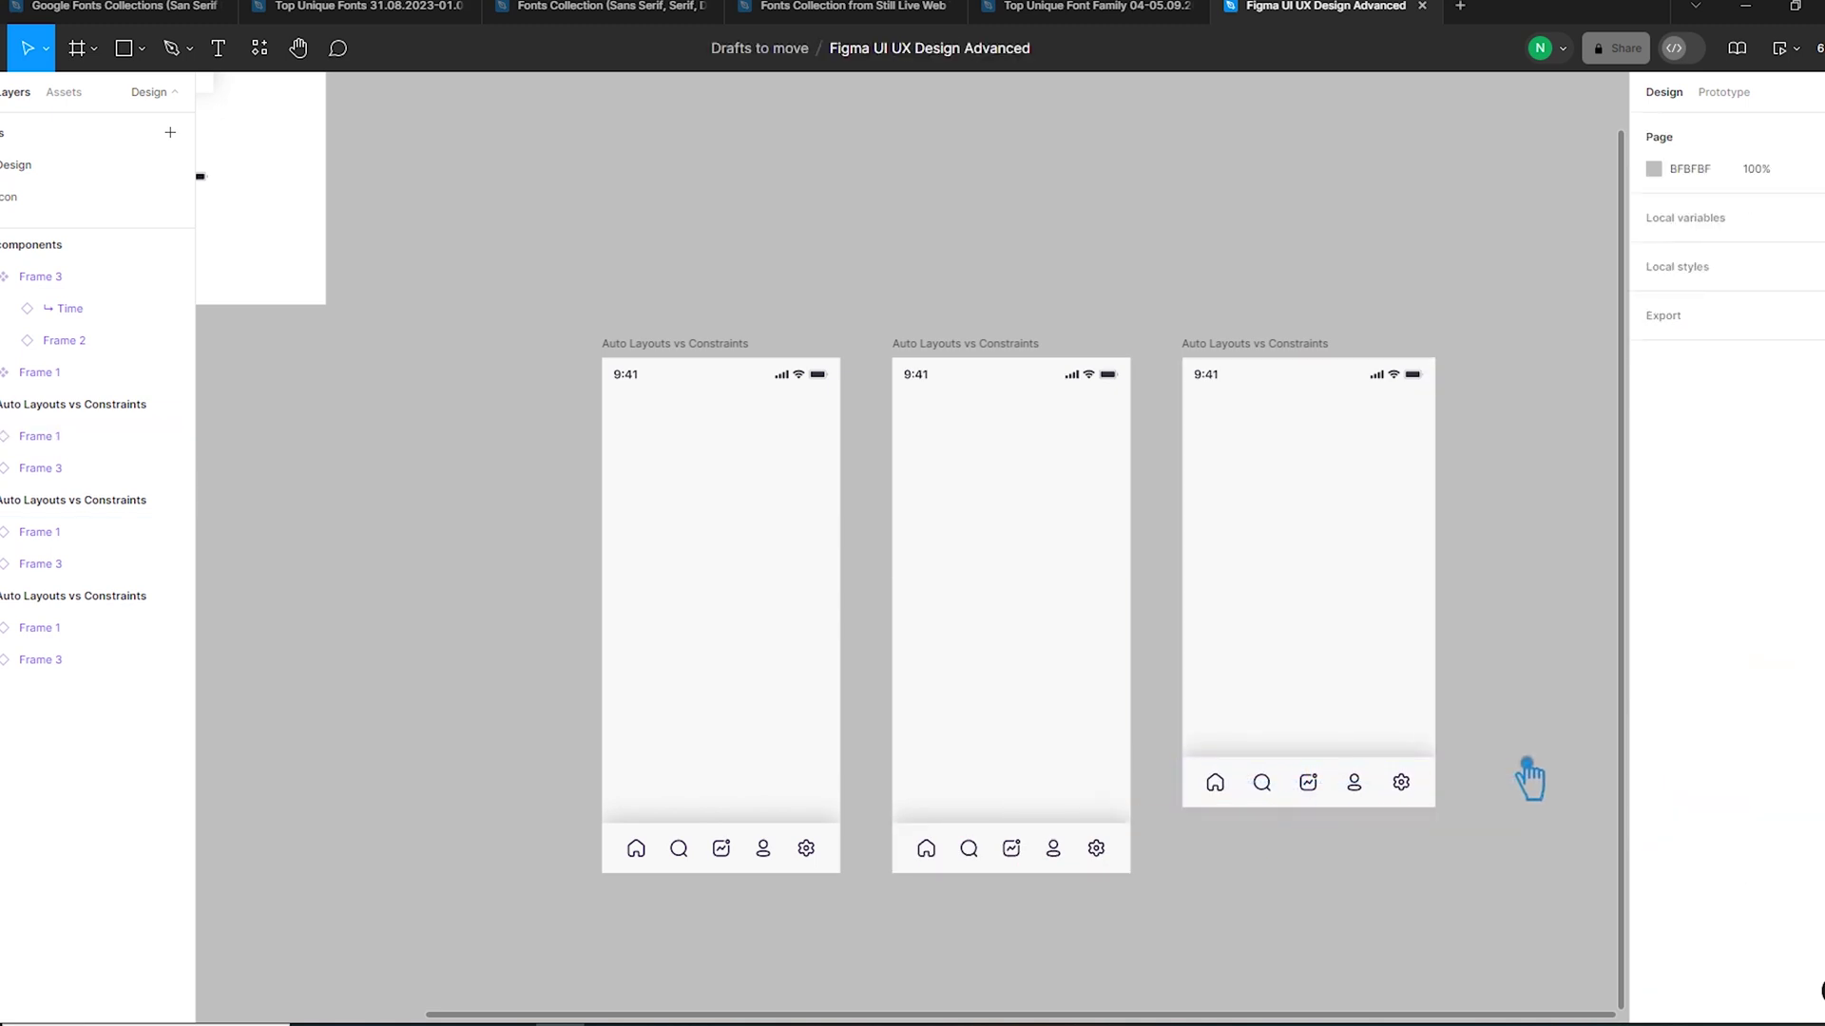
pyautogui.scroll(-3, 1283, 650)
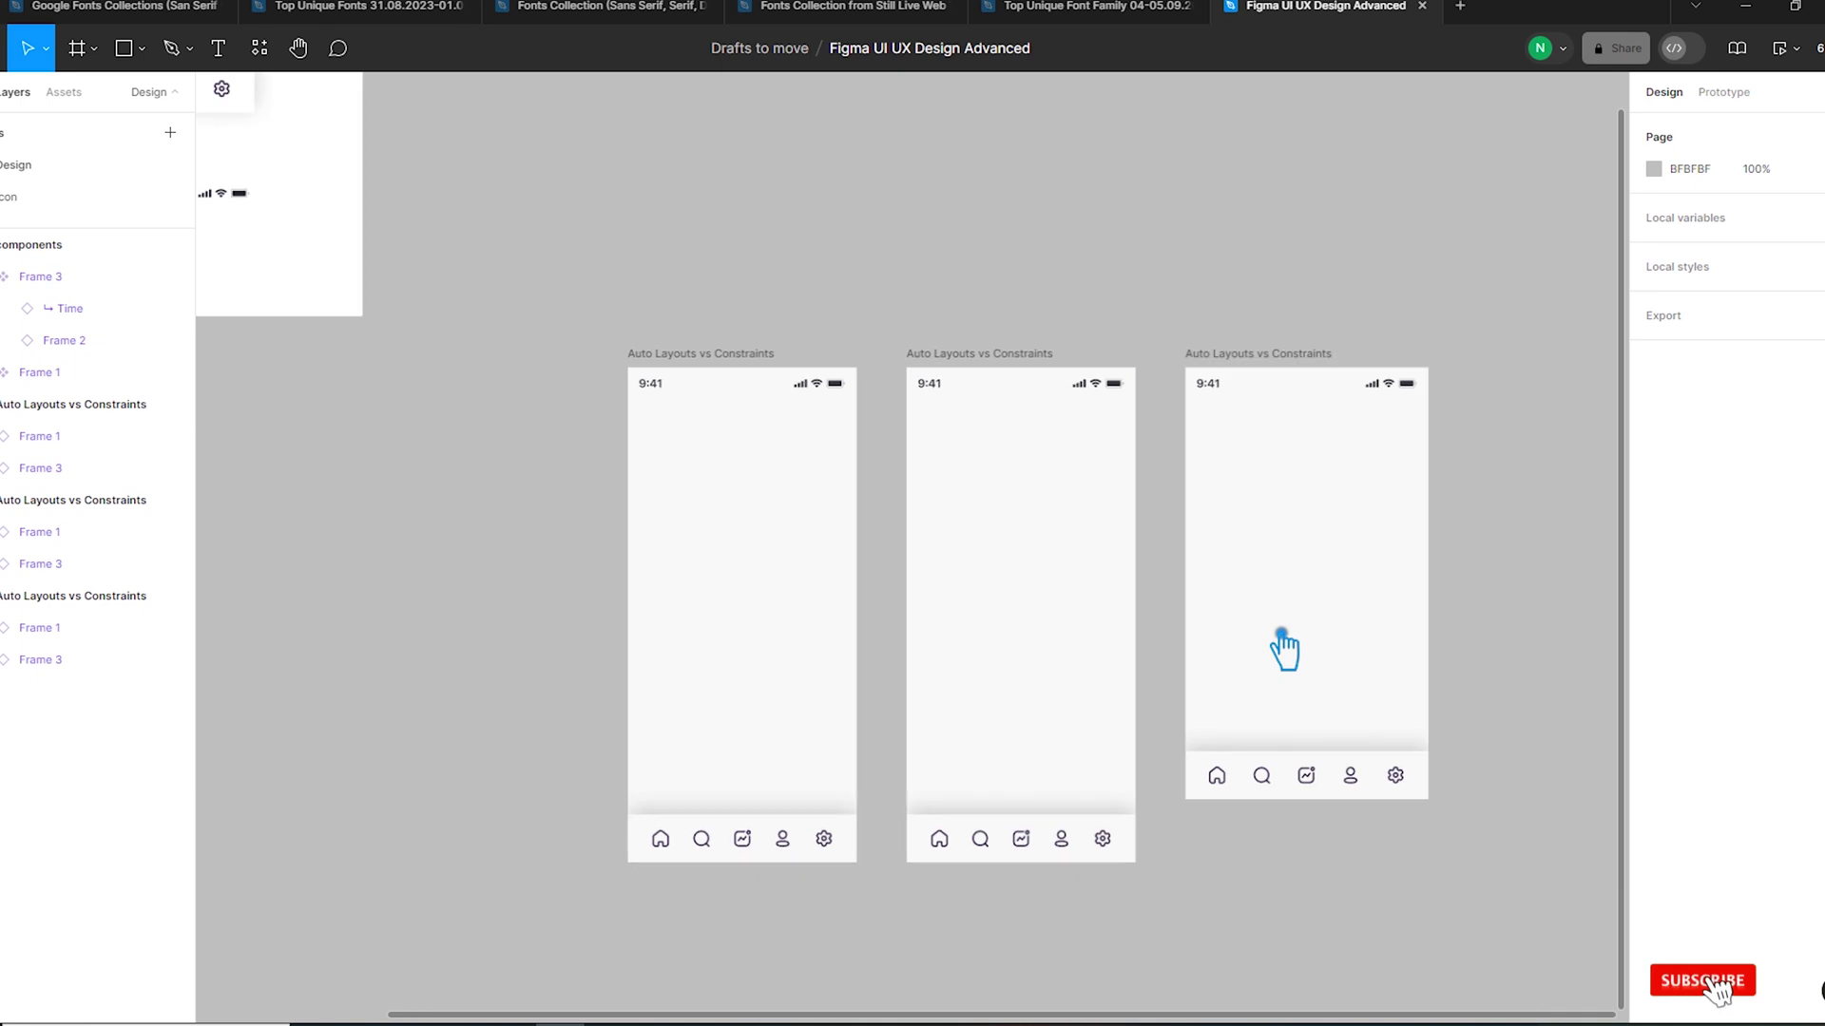
pyautogui.click(342, 179)
pyautogui.click(894, 371)
pyautogui.click(929, 446)
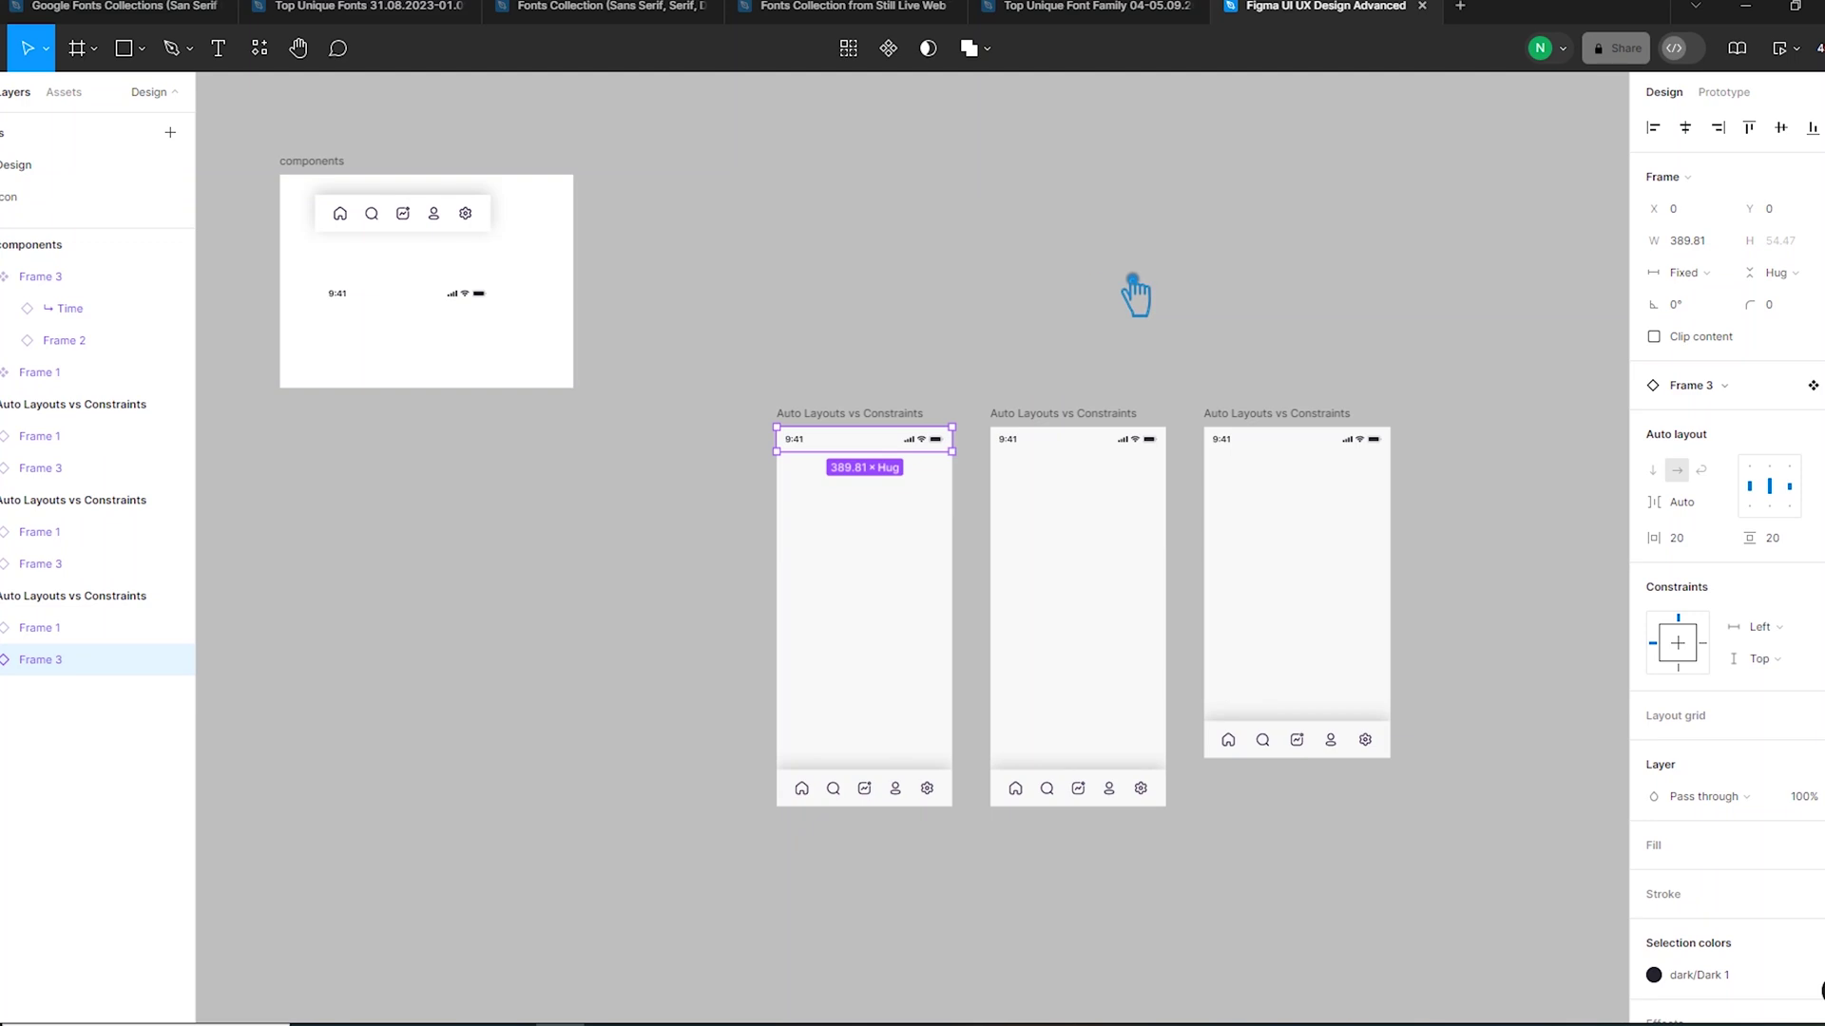
pyautogui.click(1530, 471)
pyautogui.click(1383, 460)
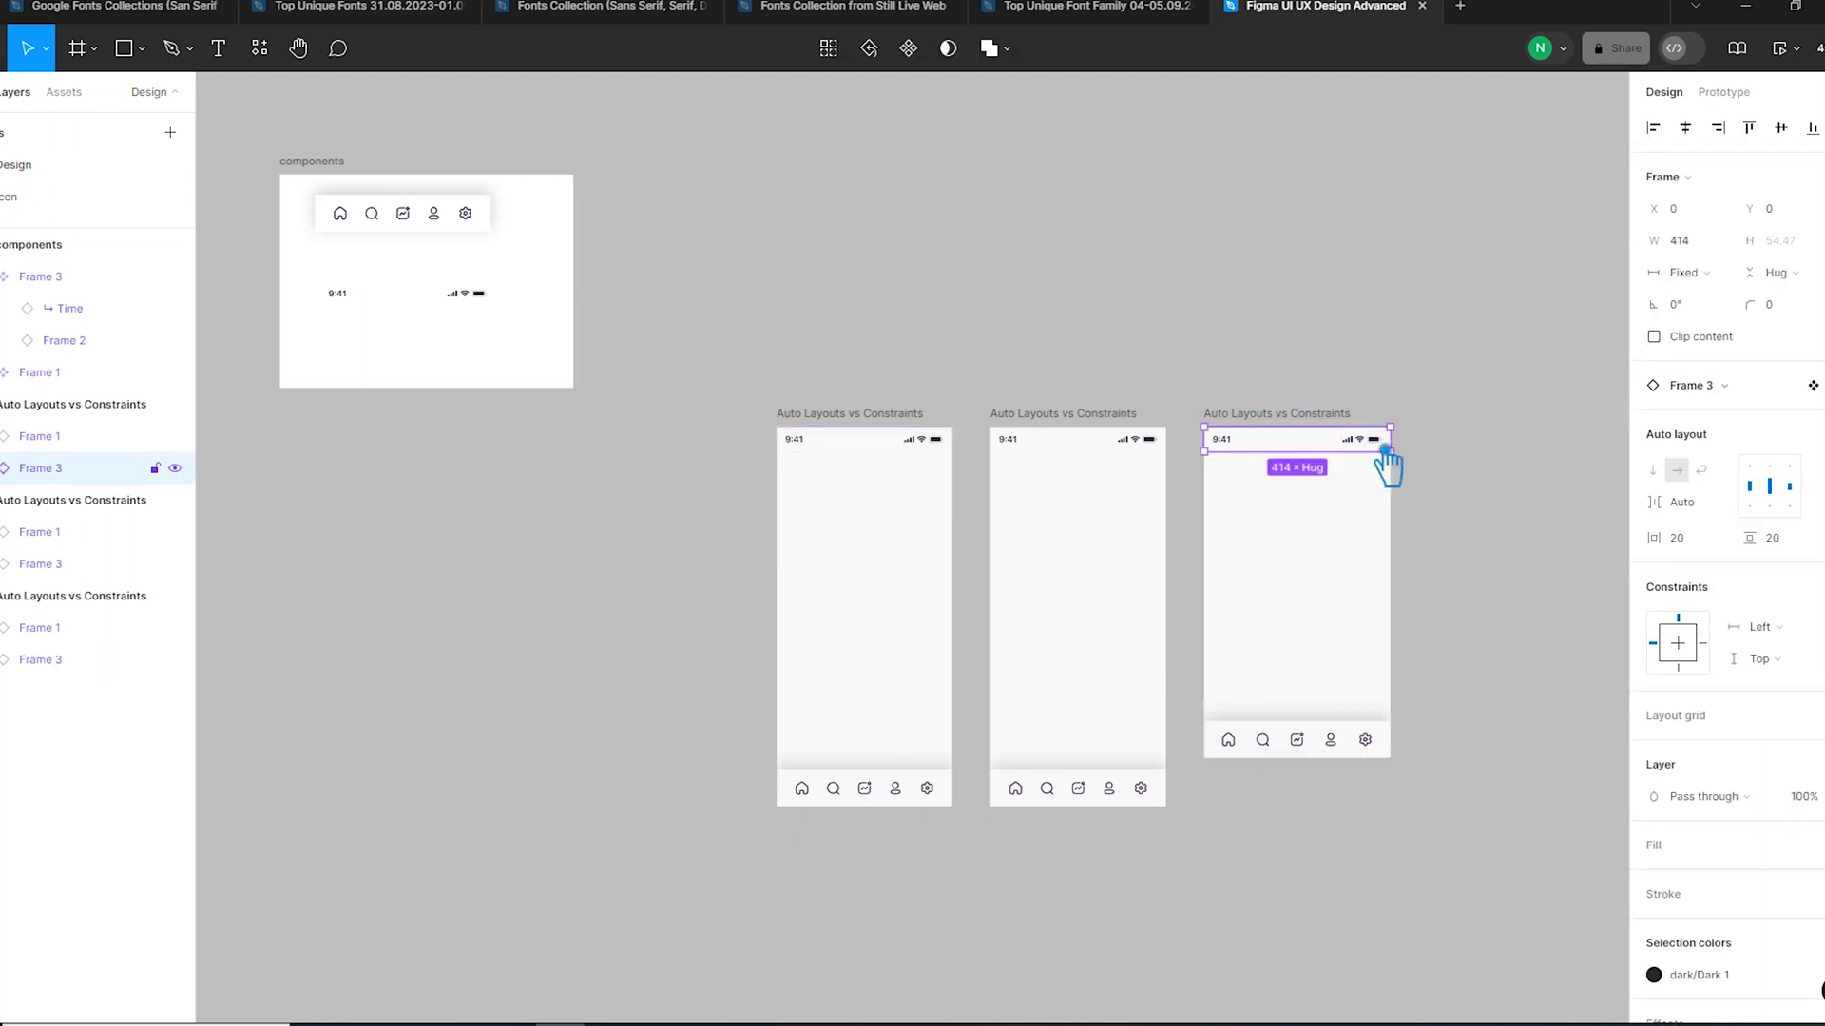
pyautogui.click(920, 467)
# - Set the horizontal constraints of the third phone's status bar and navigation bar instances to Left and right
pyautogui.click(1378, 439)
pyautogui.click(1806, 636)
pyautogui.click(1807, 680)
pyautogui.click(1344, 749)
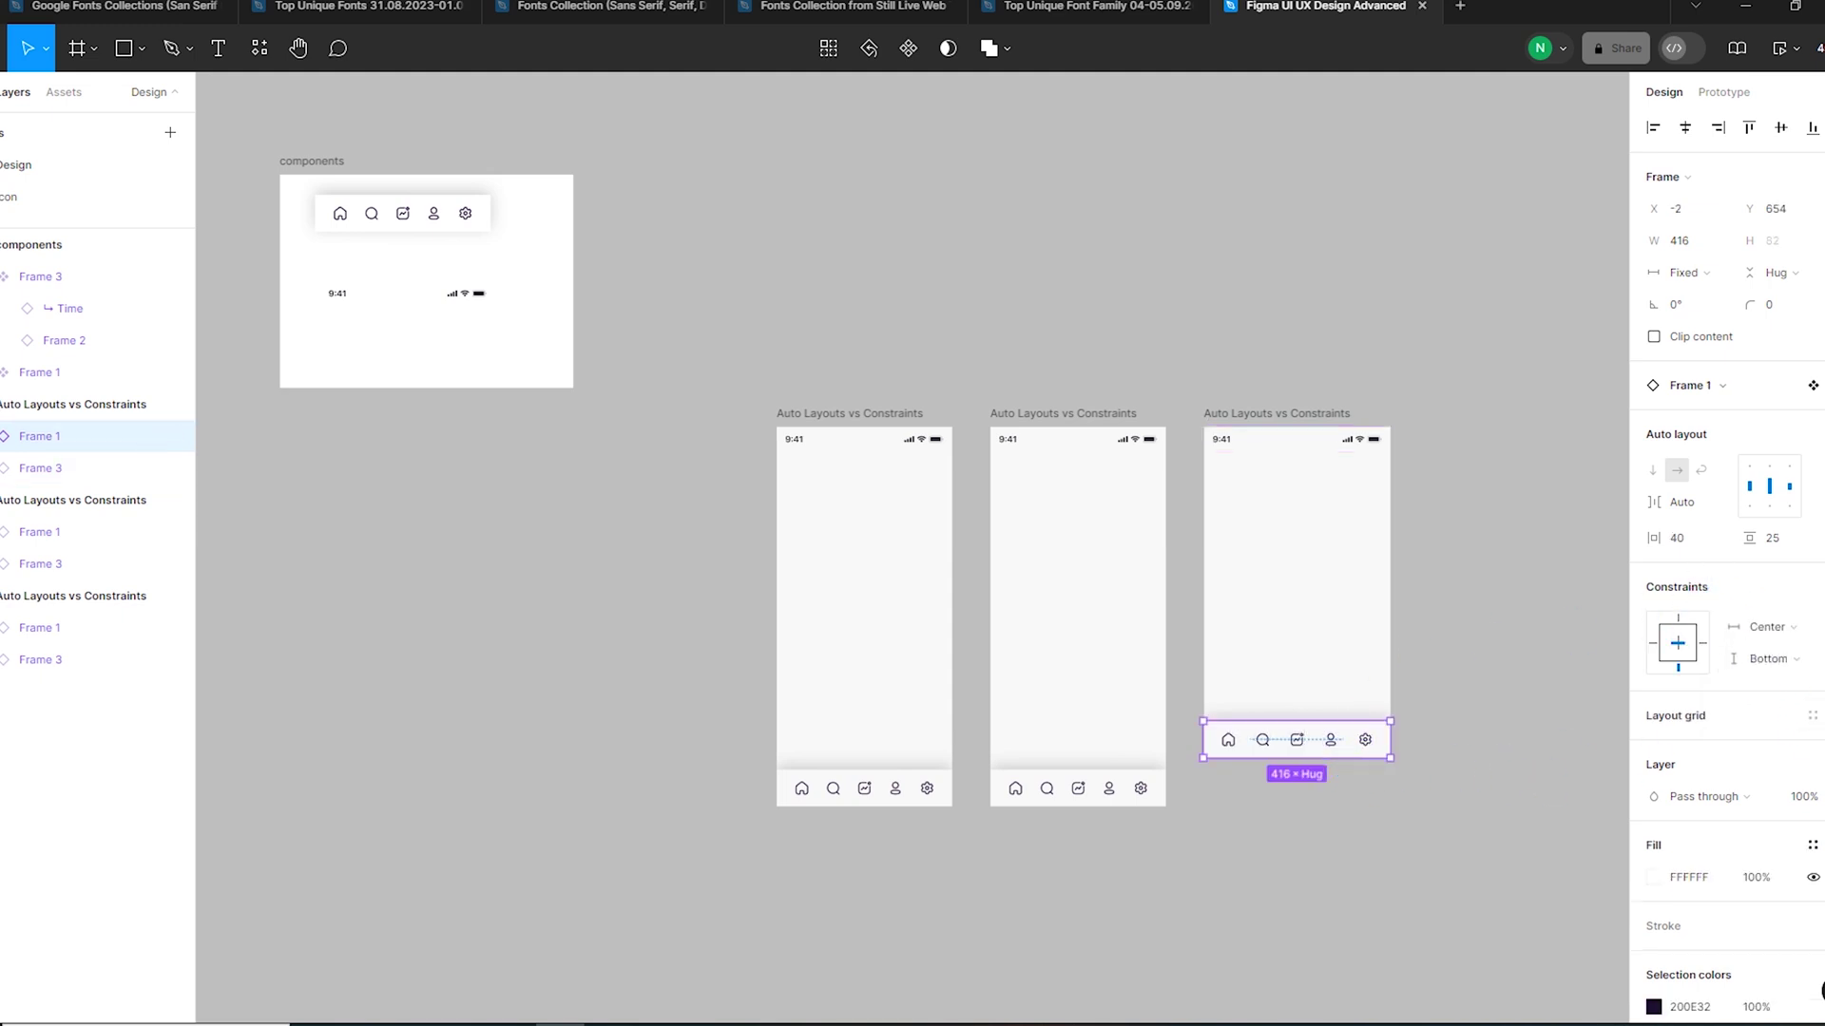
pyautogui.click(1810, 627)
pyautogui.click(1819, 608)
pyautogui.click(1546, 655)
# - Resize the third phone frame to the iPhone 8 preset, 375 × 667
pyautogui.click(1265, 440)
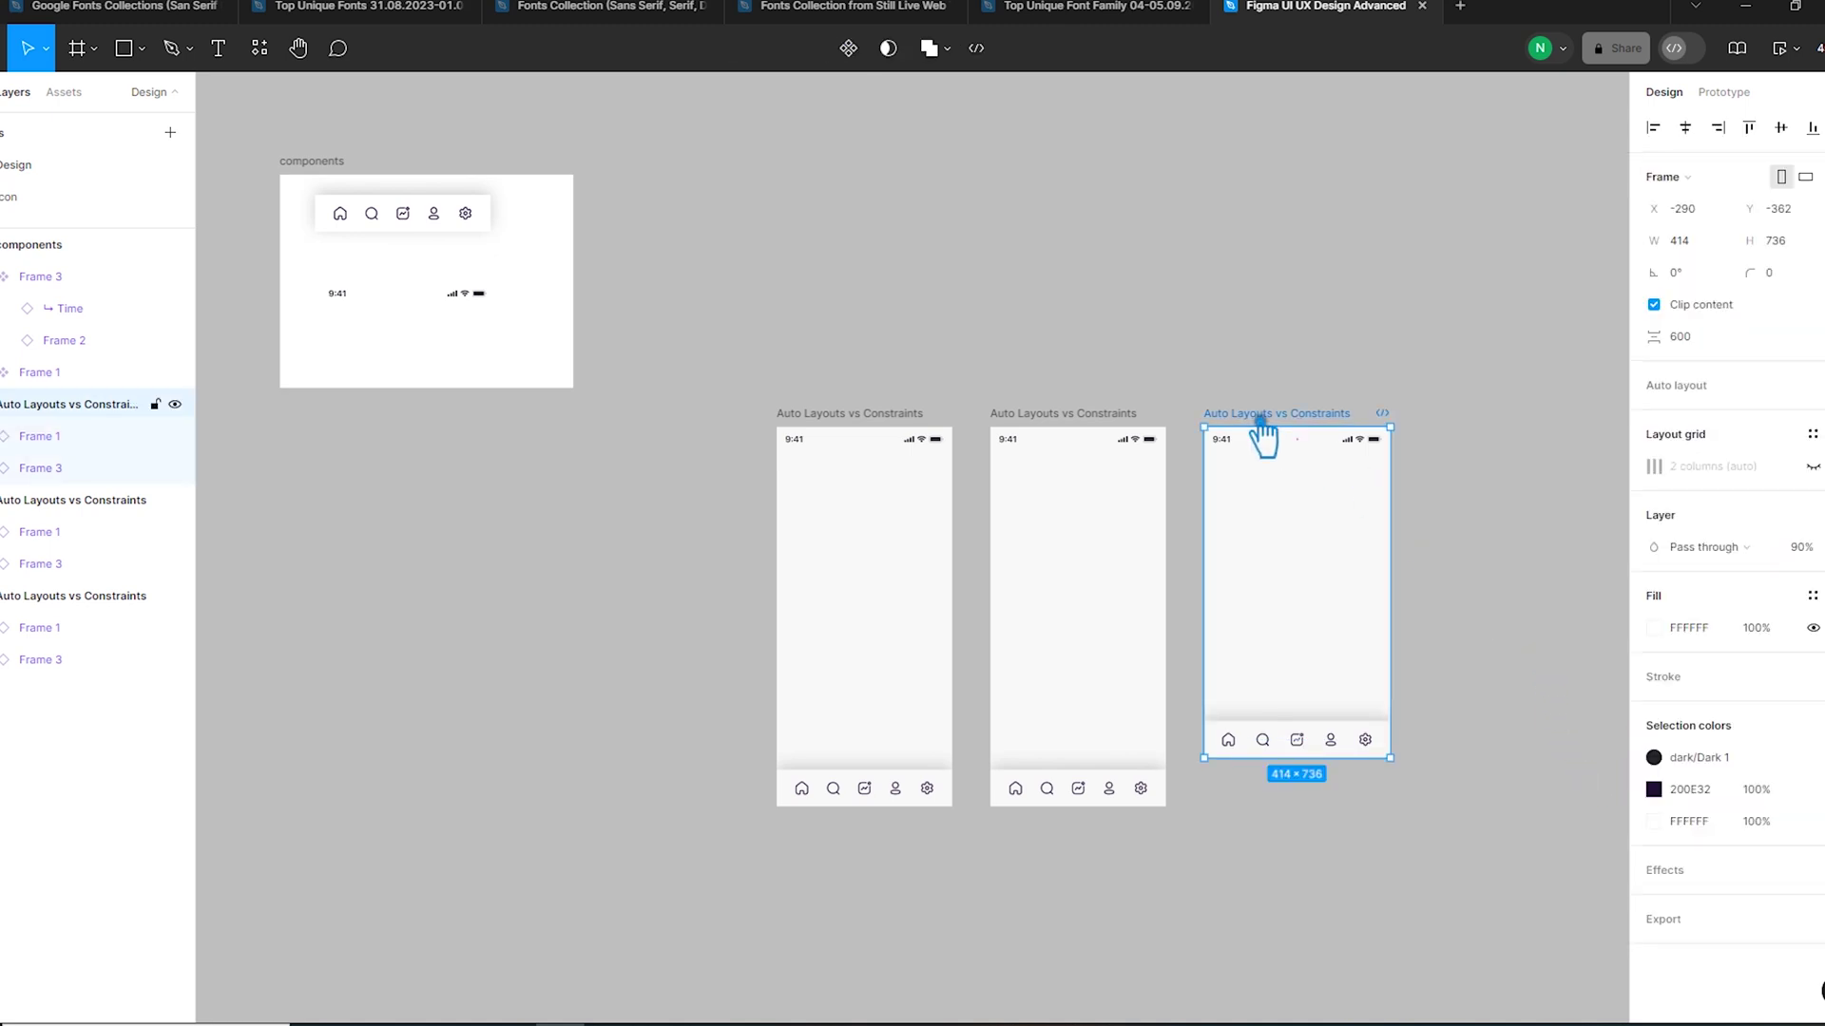
pyautogui.click(1720, 162)
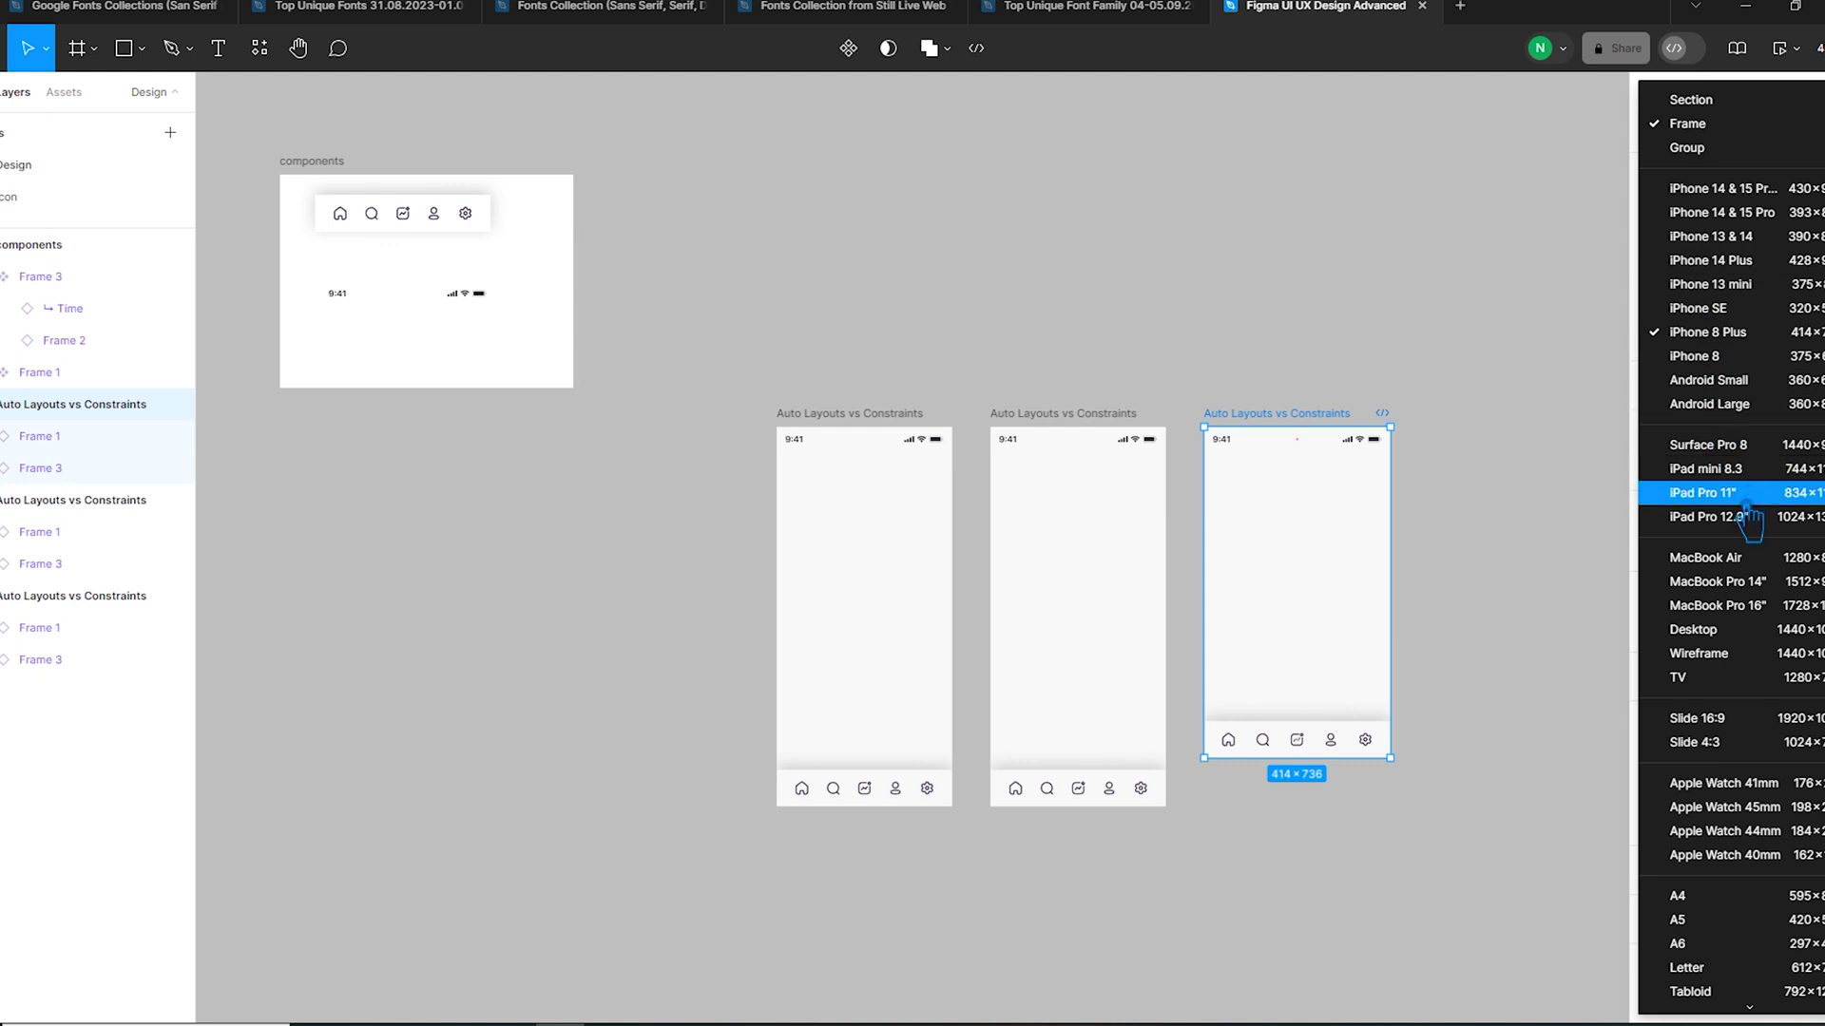
pyautogui.click(1758, 359)
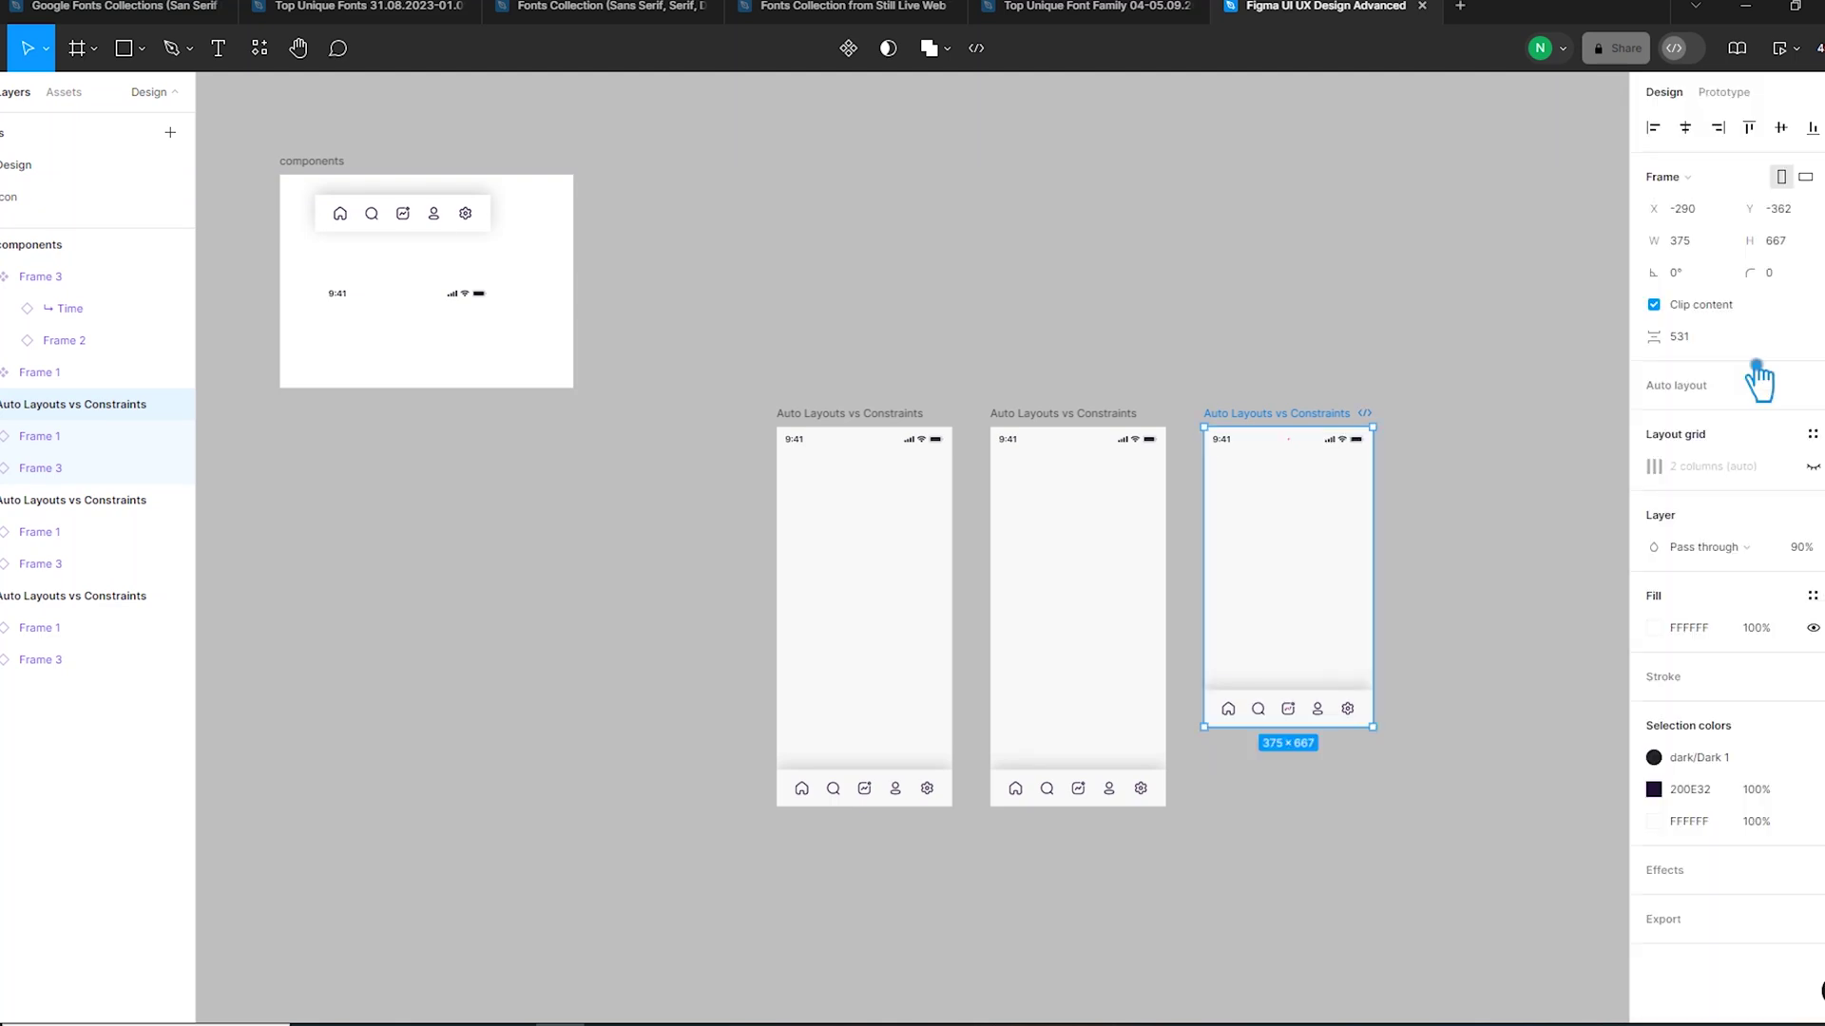
# - Try the Android Large and iPhone 14 & 15 Pro Max presets on the third phone frame
pyautogui.click(1665, 176)
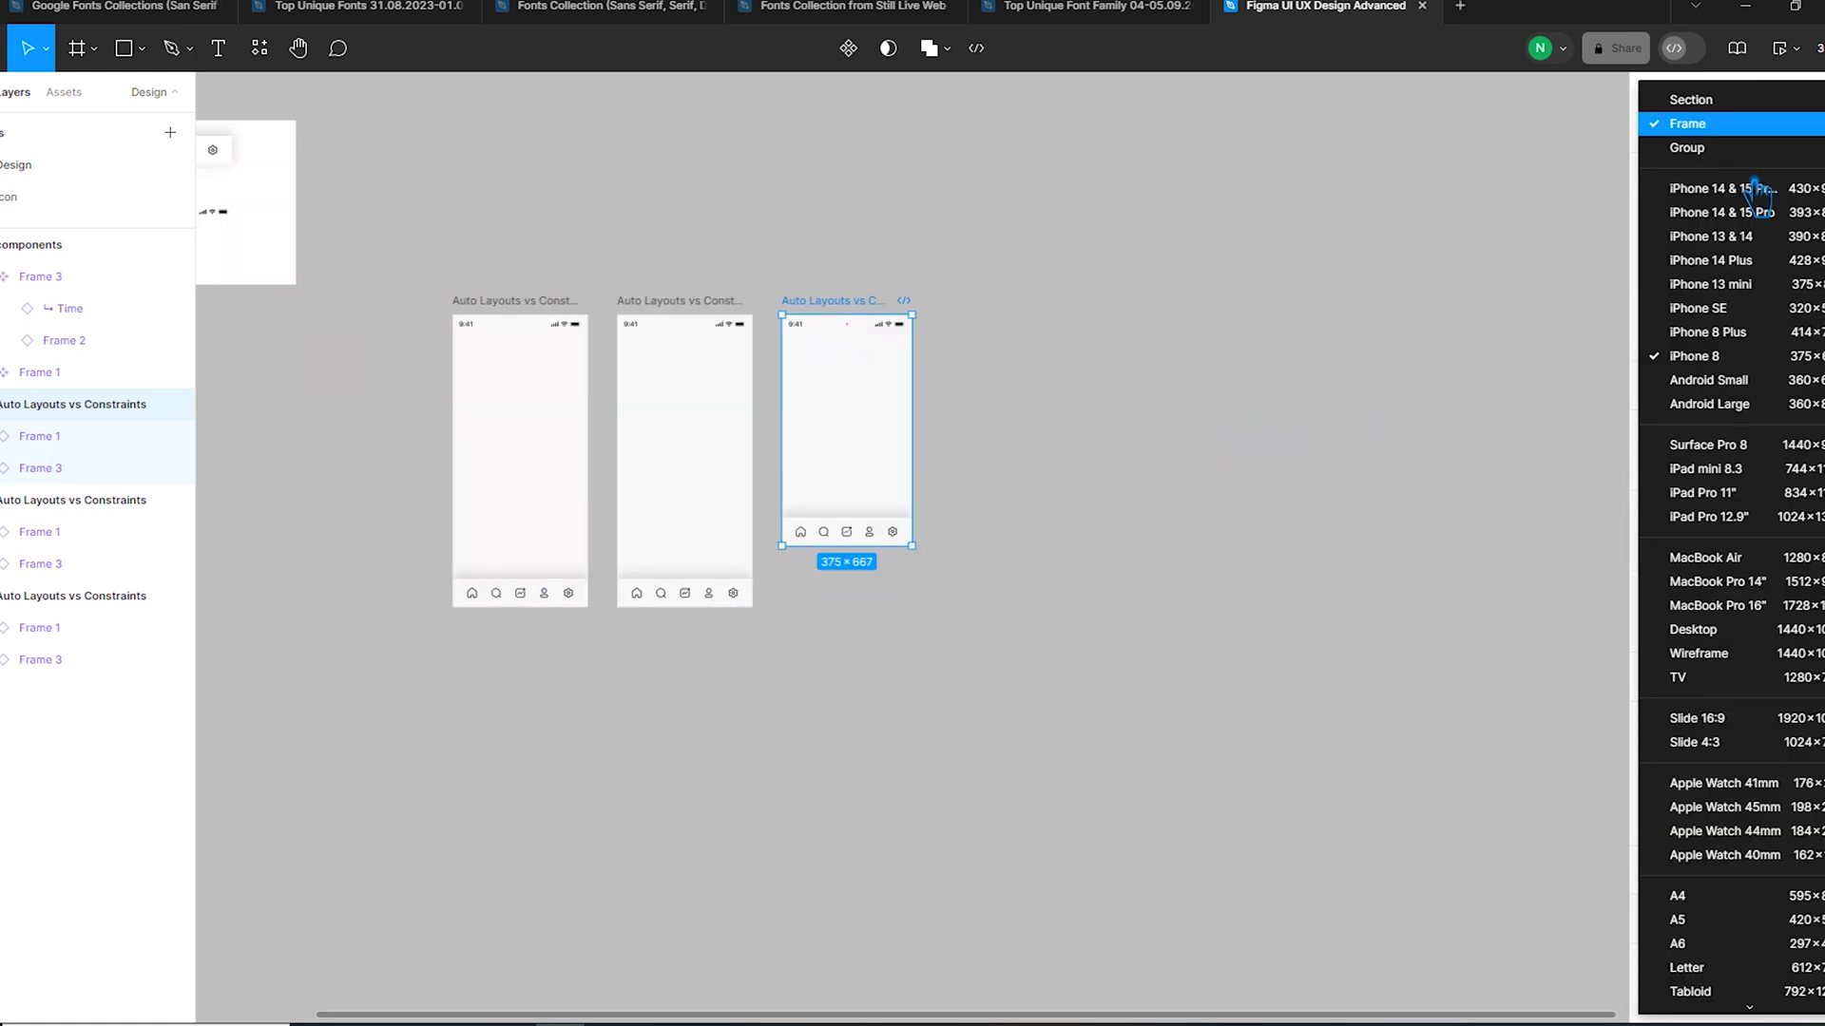
pyautogui.click(1743, 404)
pyautogui.click(1665, 176)
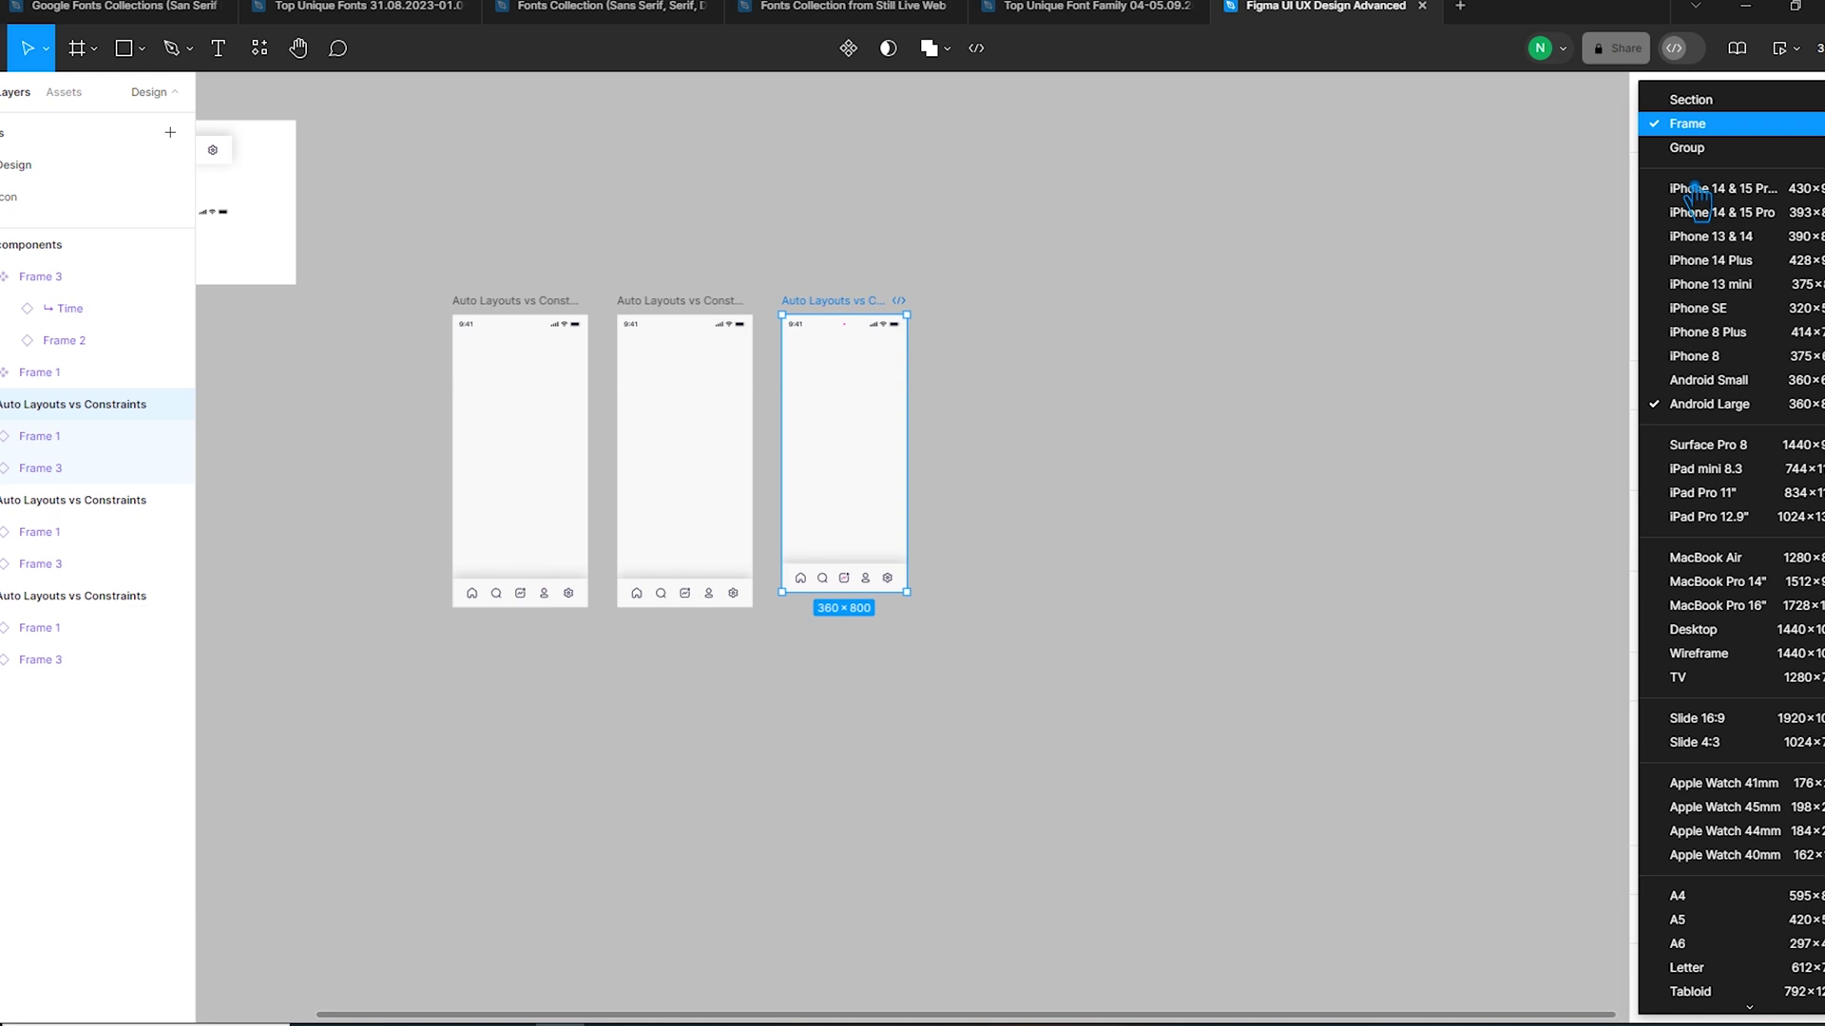
pyautogui.click(1764, 190)
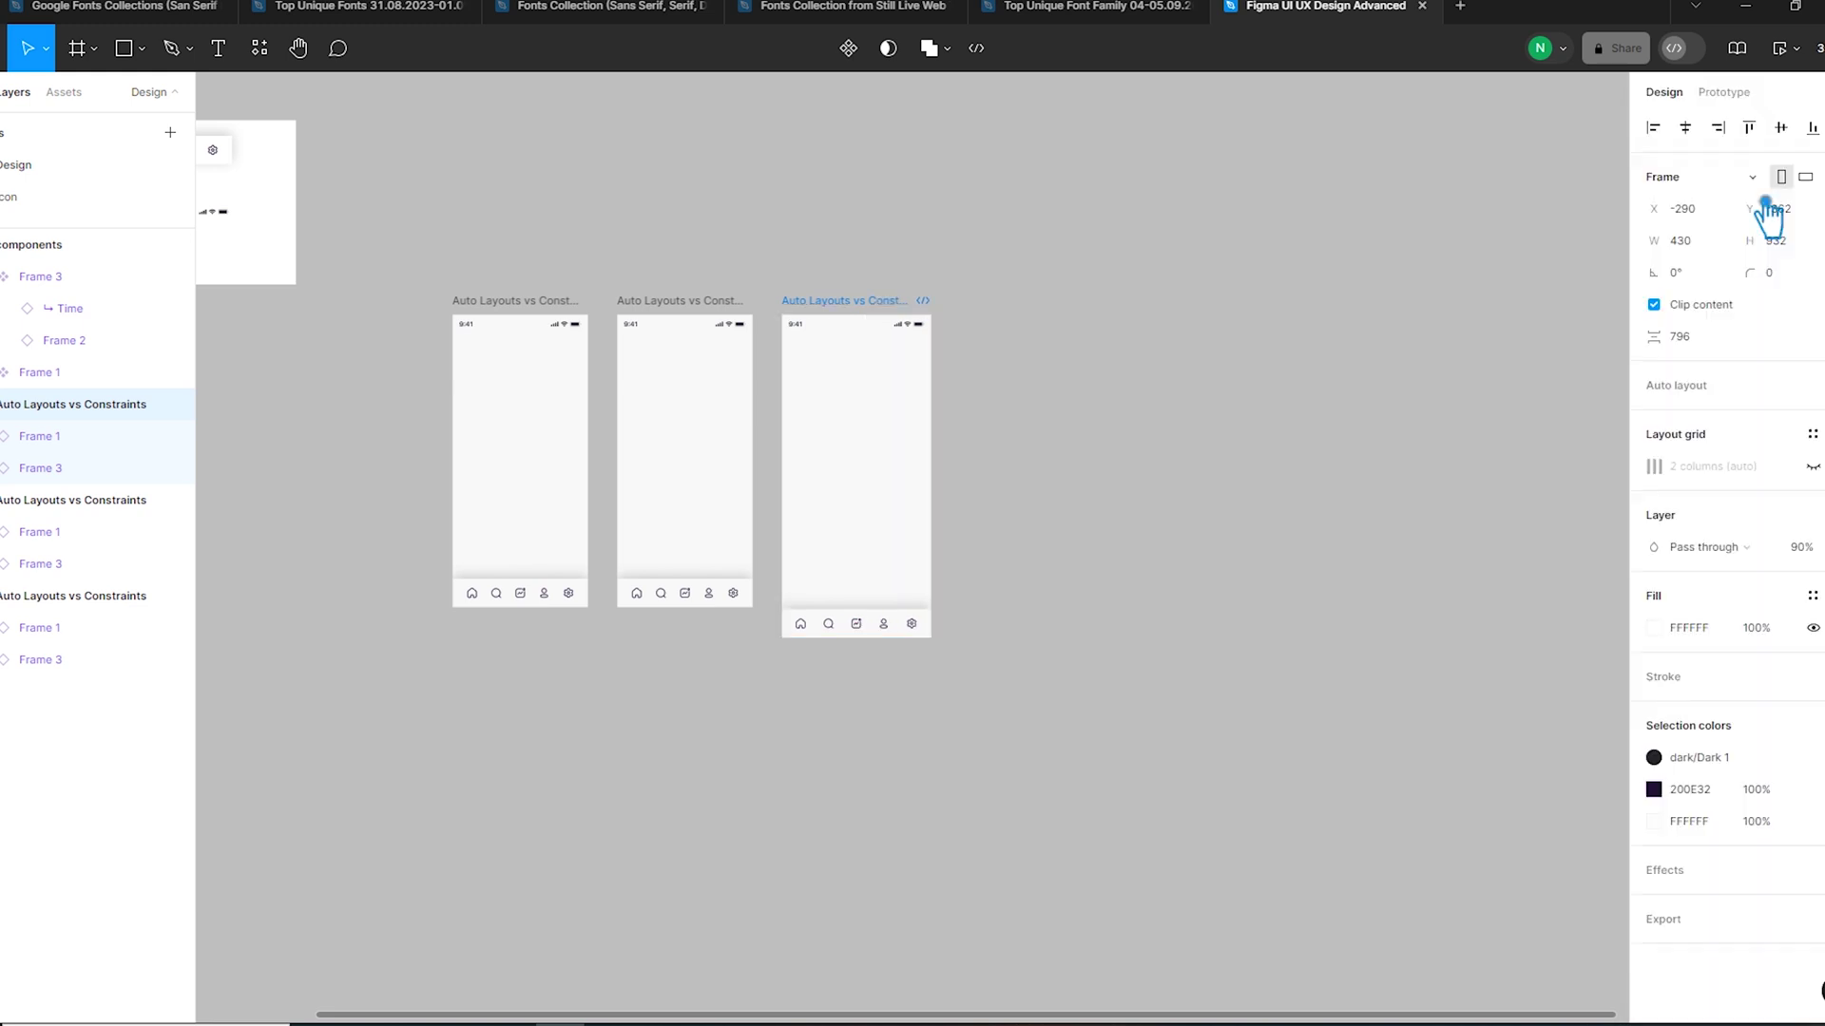
pyautogui.click(1078, 454)
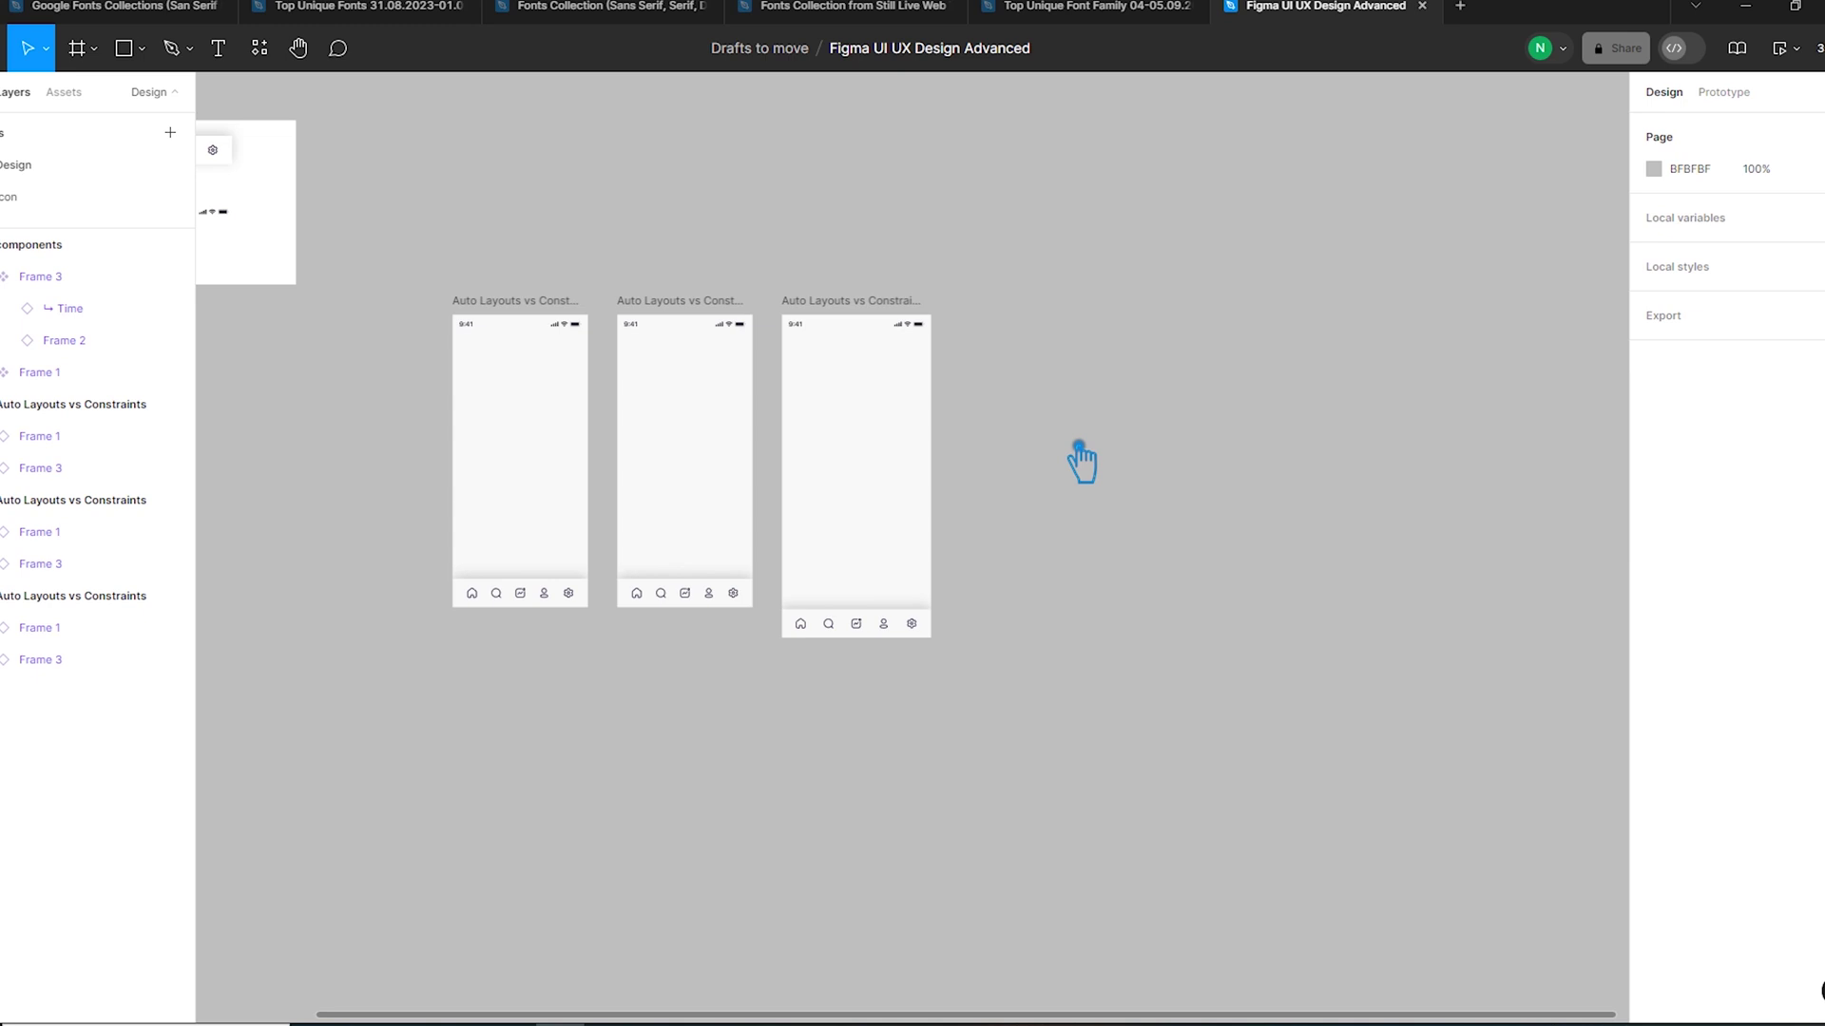
# - Resize the third phone frame to the iPhone 13 mini preset, 375 × 812
pyautogui.press('Tab')
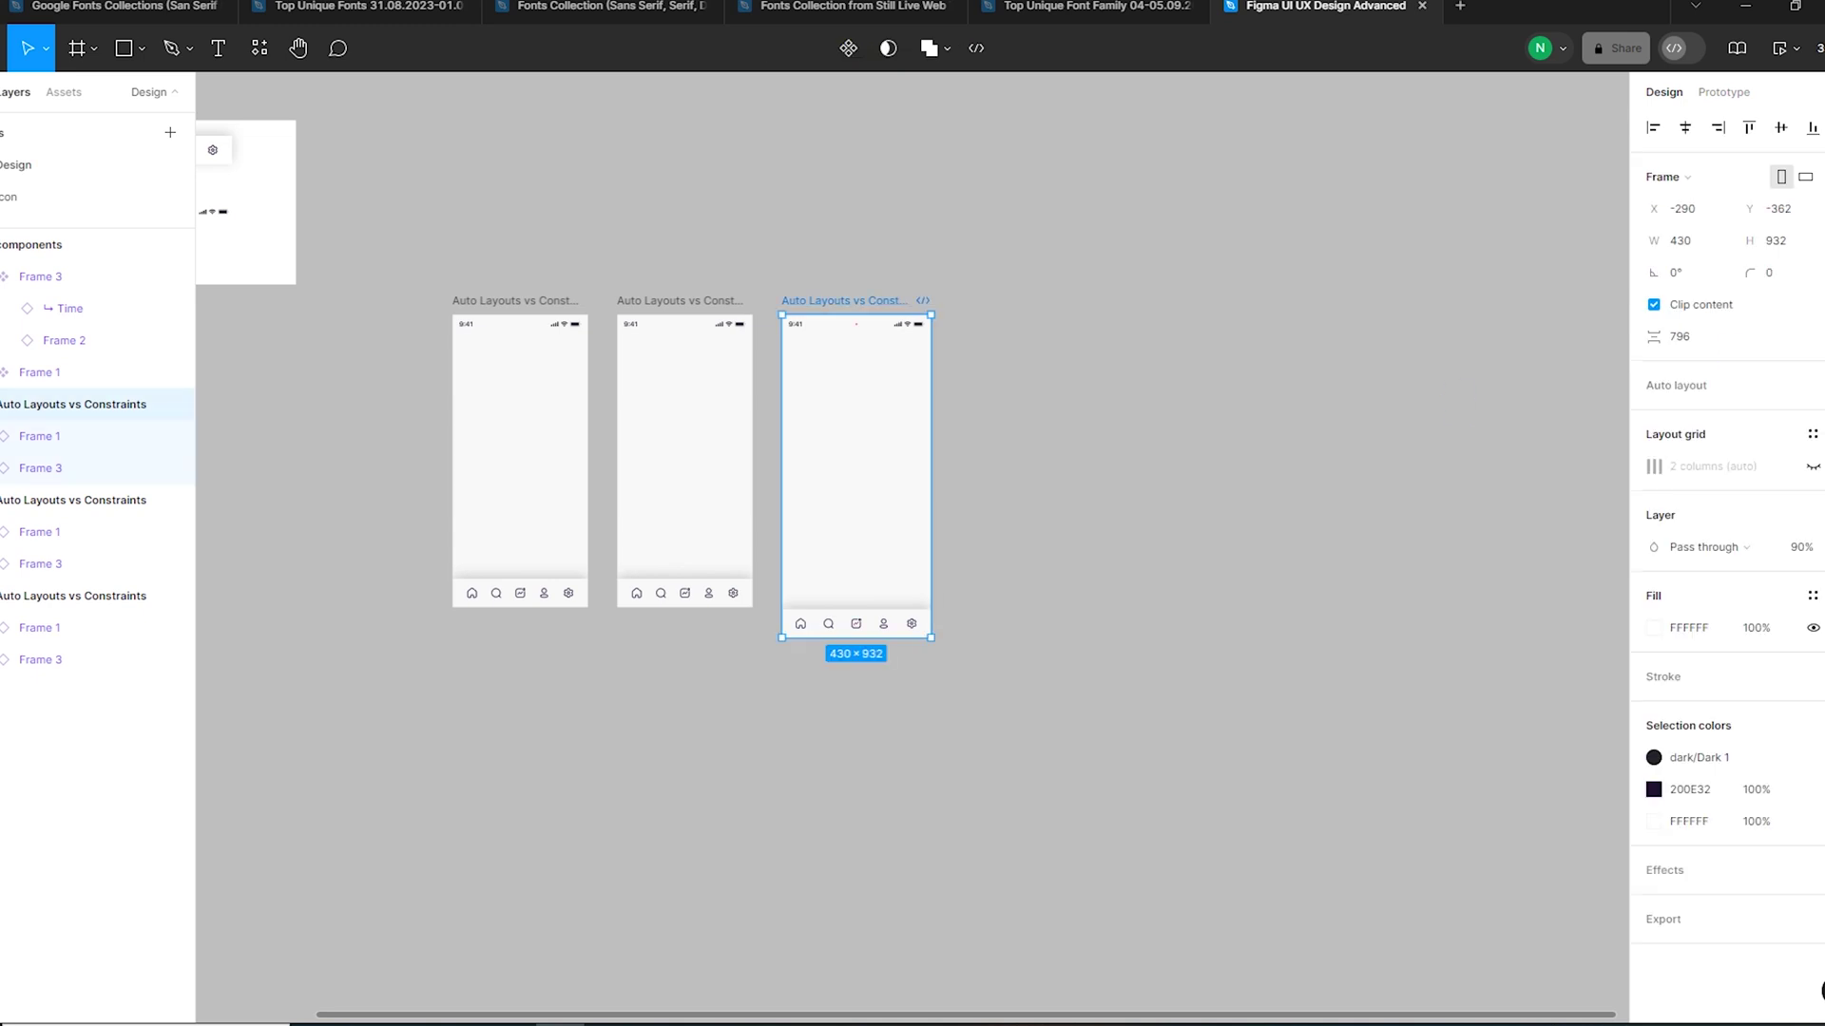
pyautogui.click(1706, 188)
pyautogui.press('Escape')
pyautogui.press('Escape')
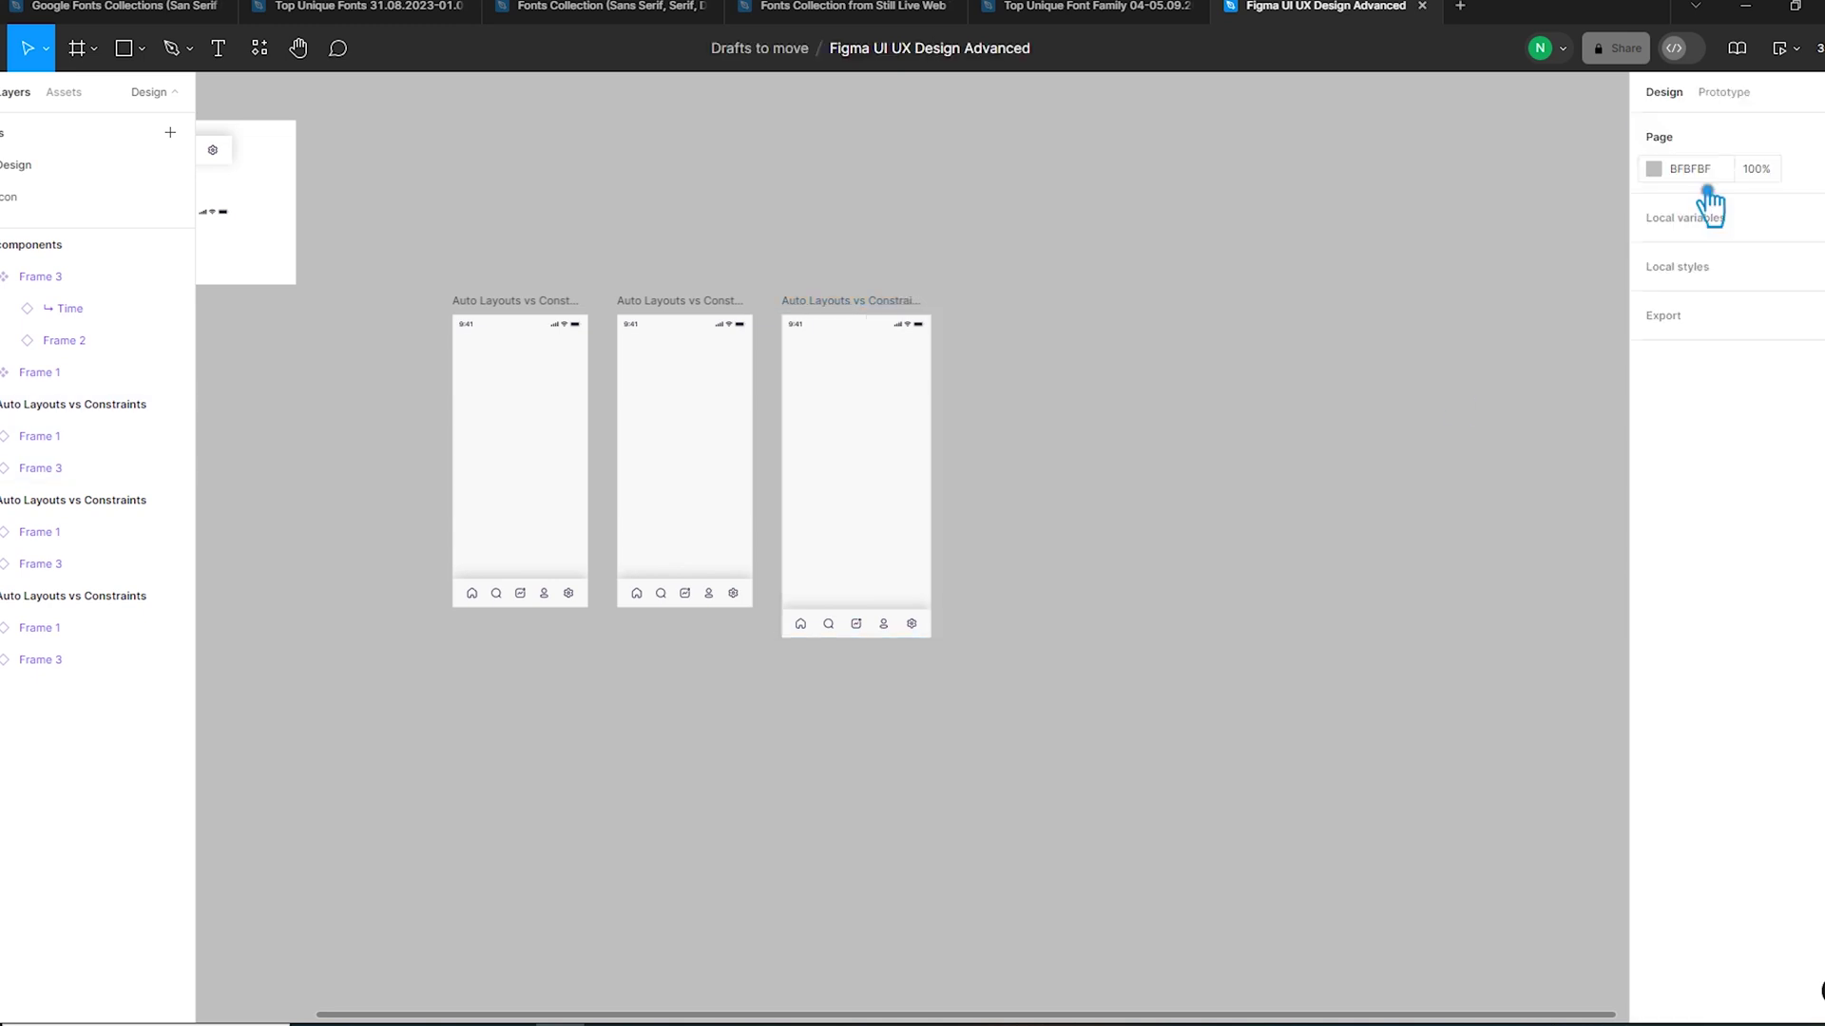
pyautogui.click(851, 355)
pyautogui.press('Escape')
pyautogui.click(866, 303)
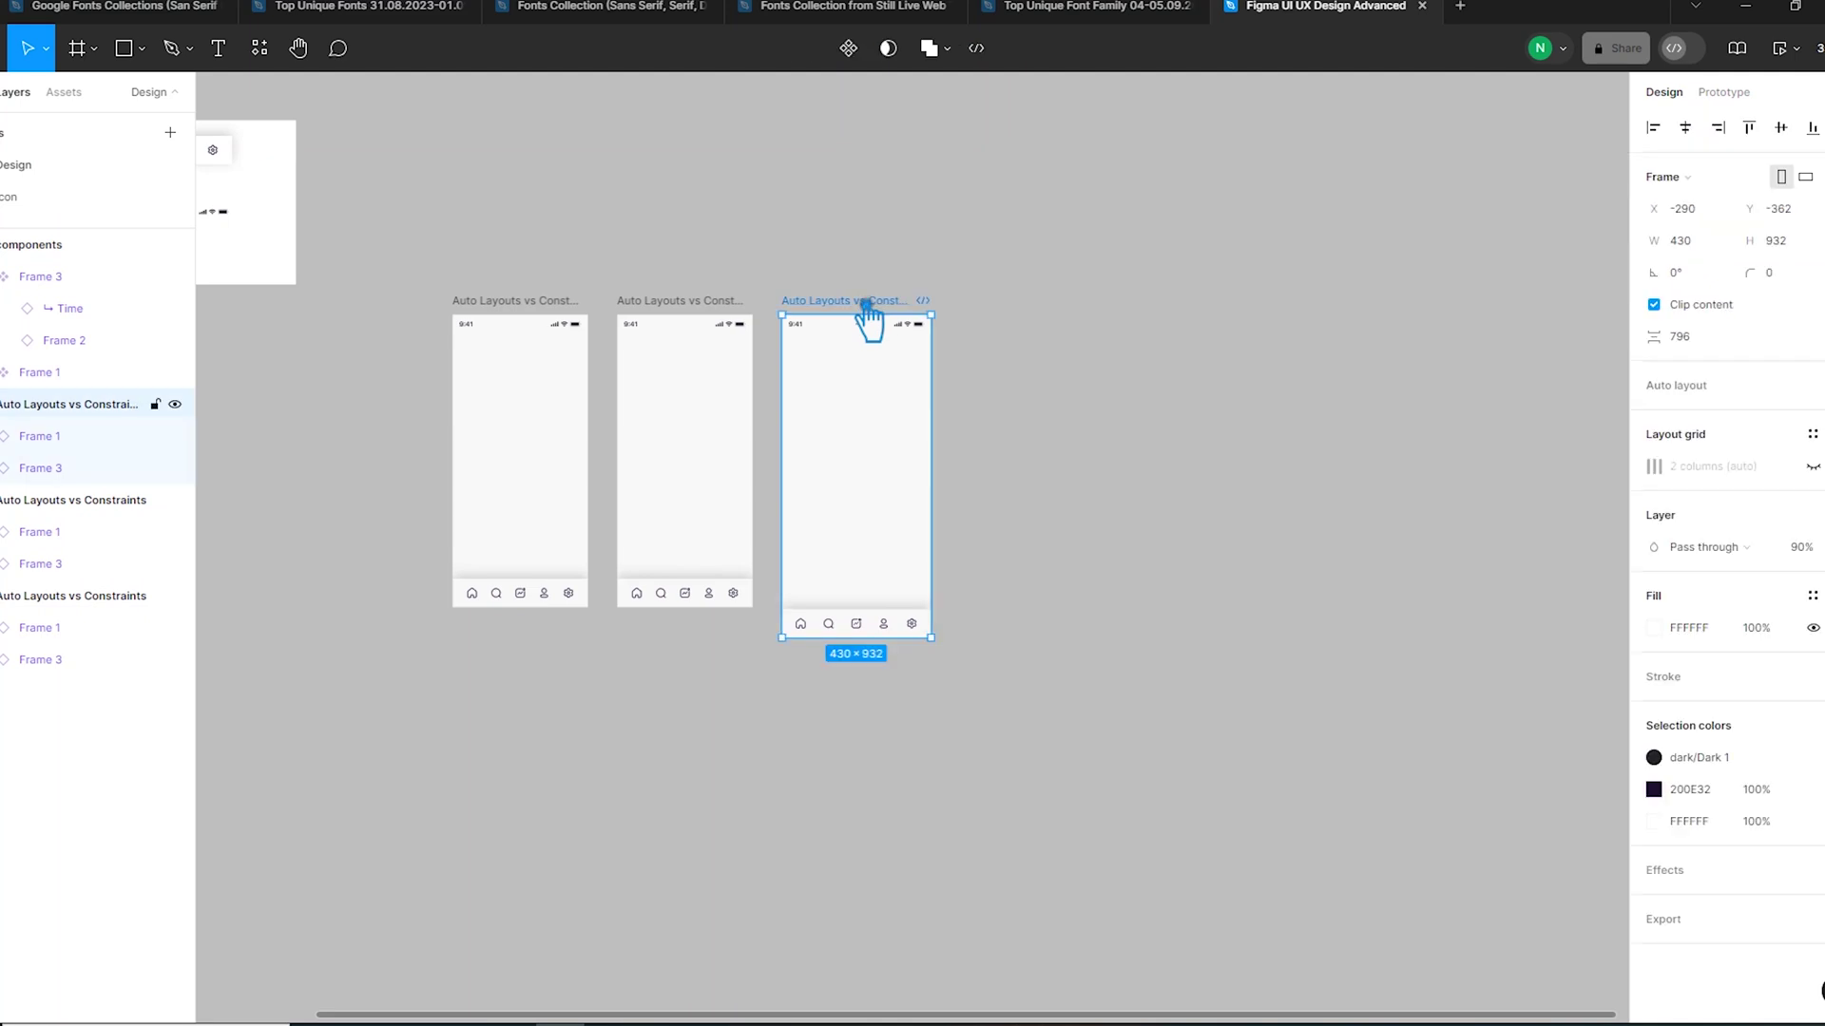
pyautogui.click(1690, 195)
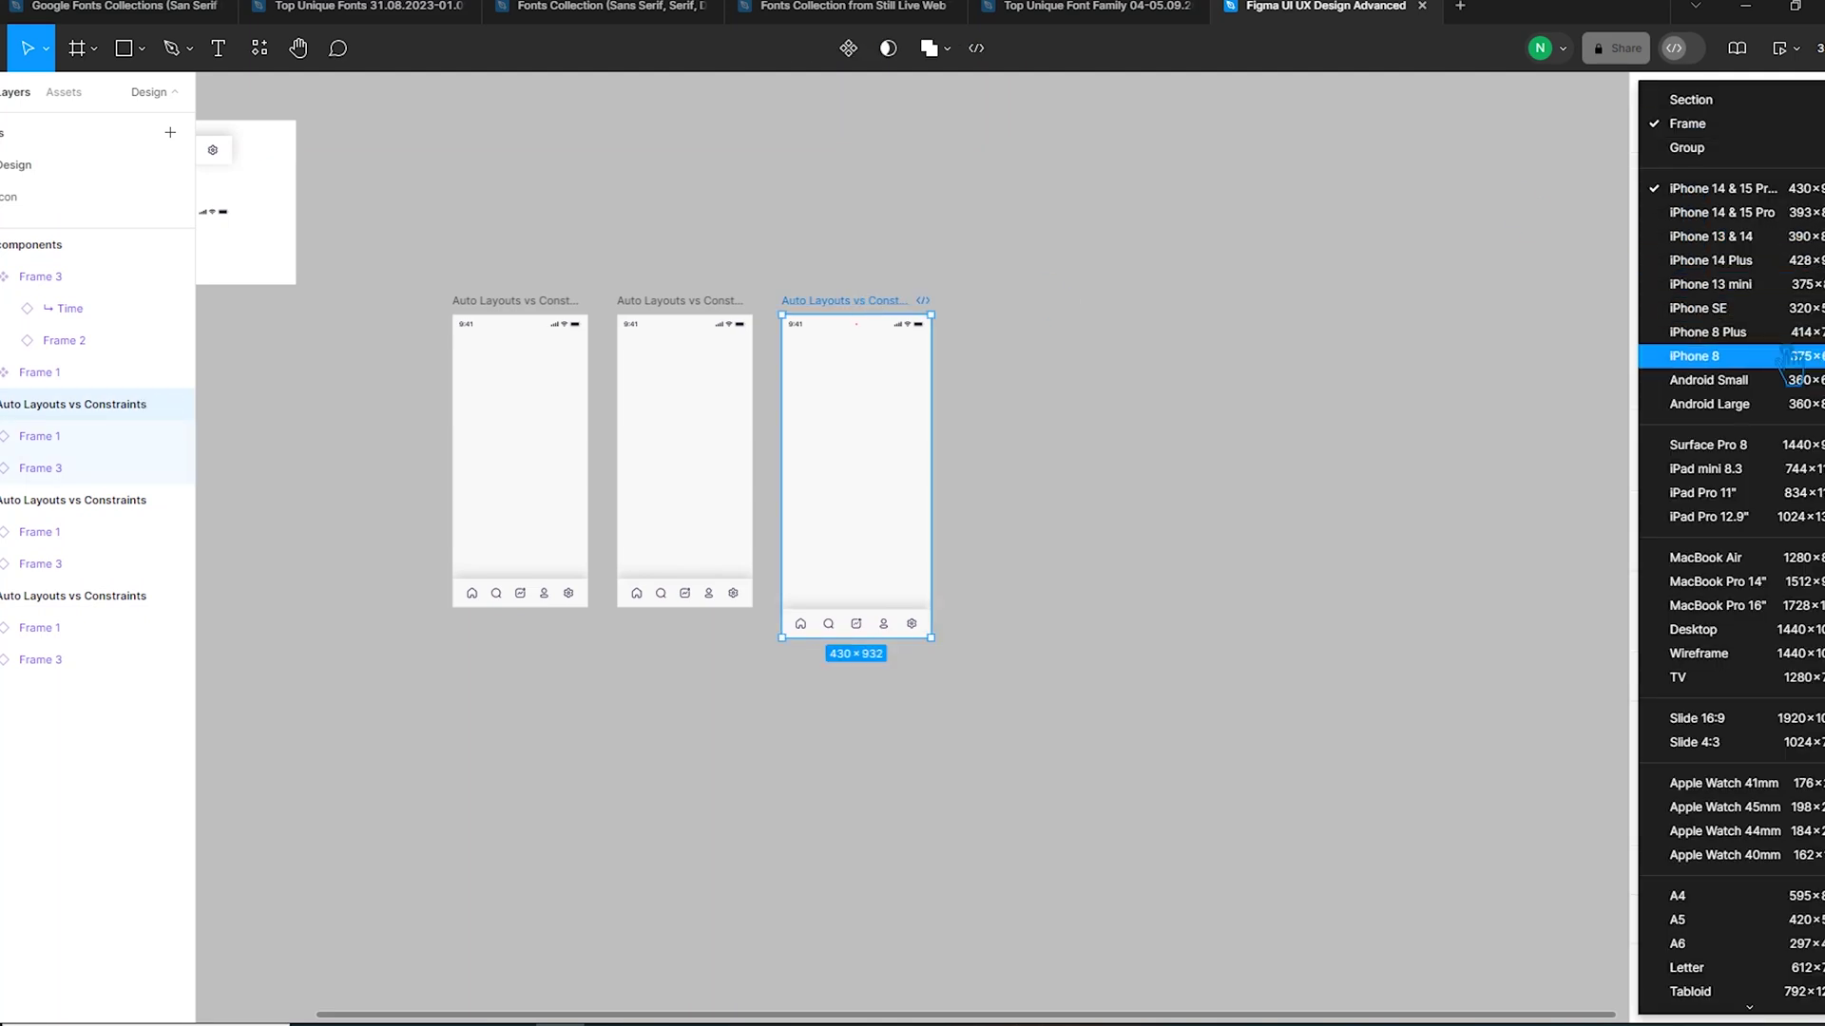
pyautogui.click(1767, 287)
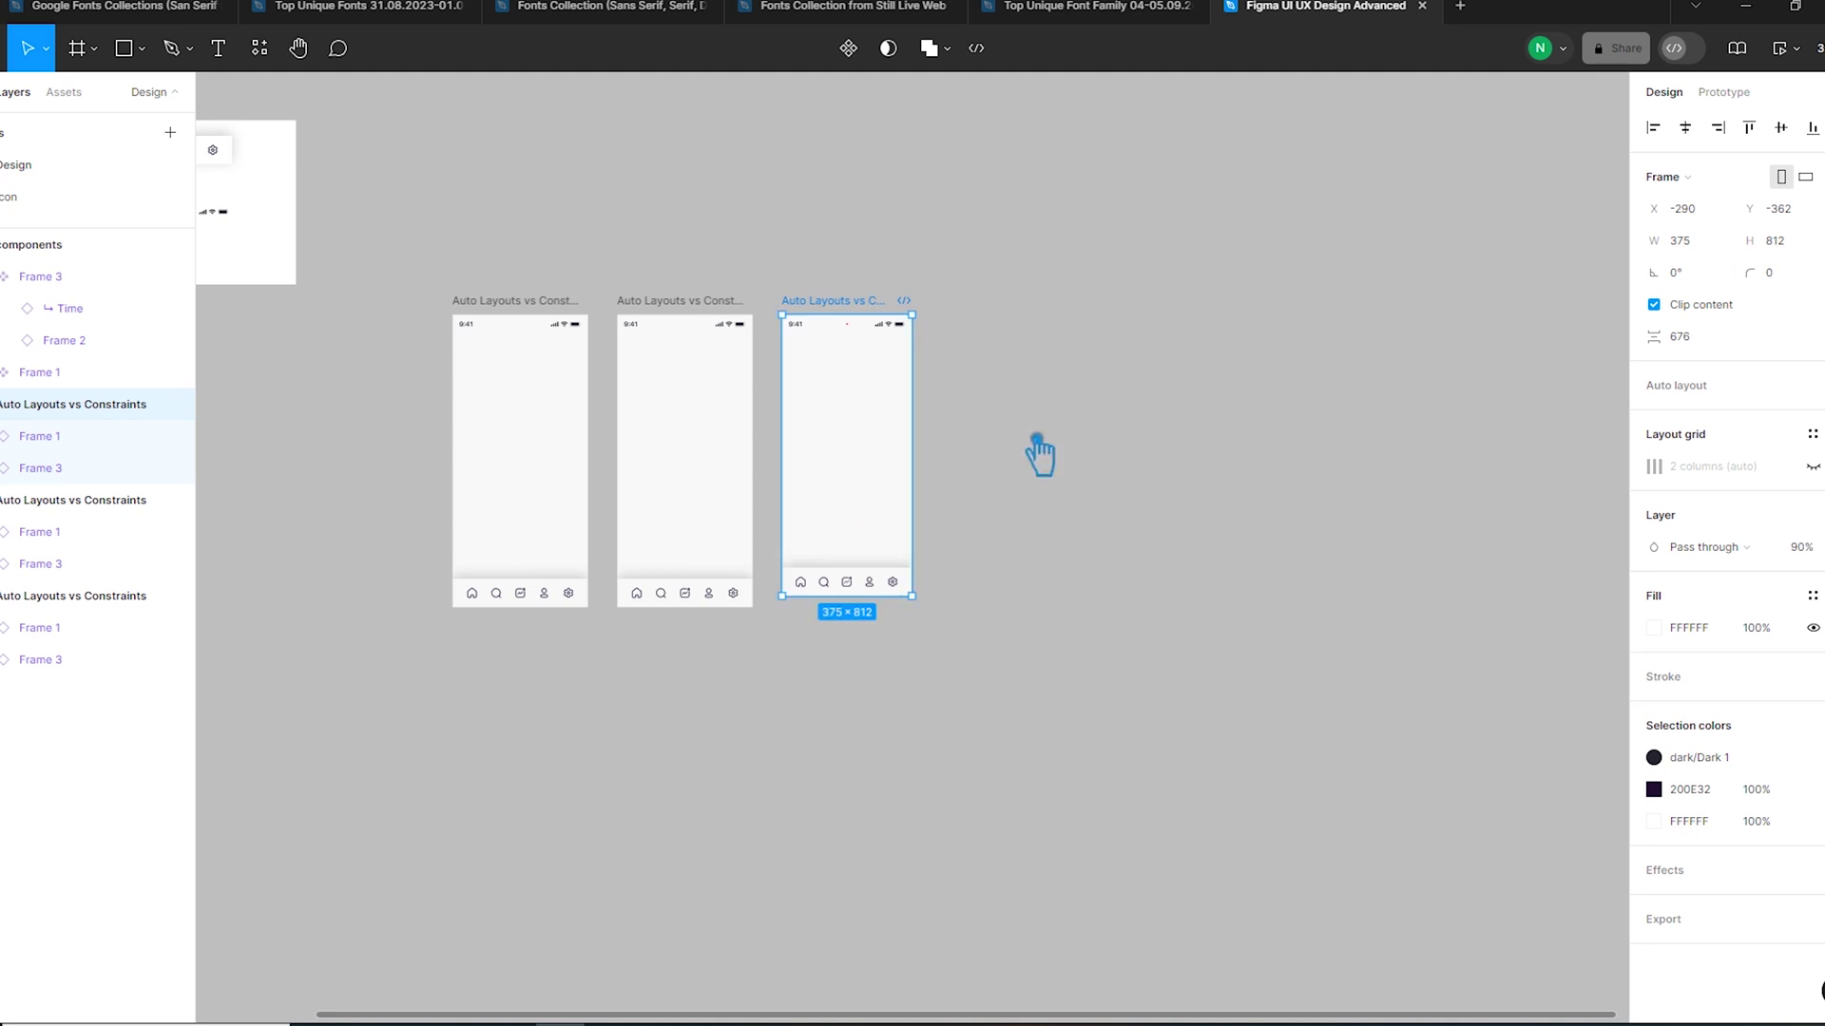
pyautogui.click(1074, 437)
# - Duplicate the third phone frame three times in a row beside it, evenly spaced at the same height
pyautogui.click(538, 304)
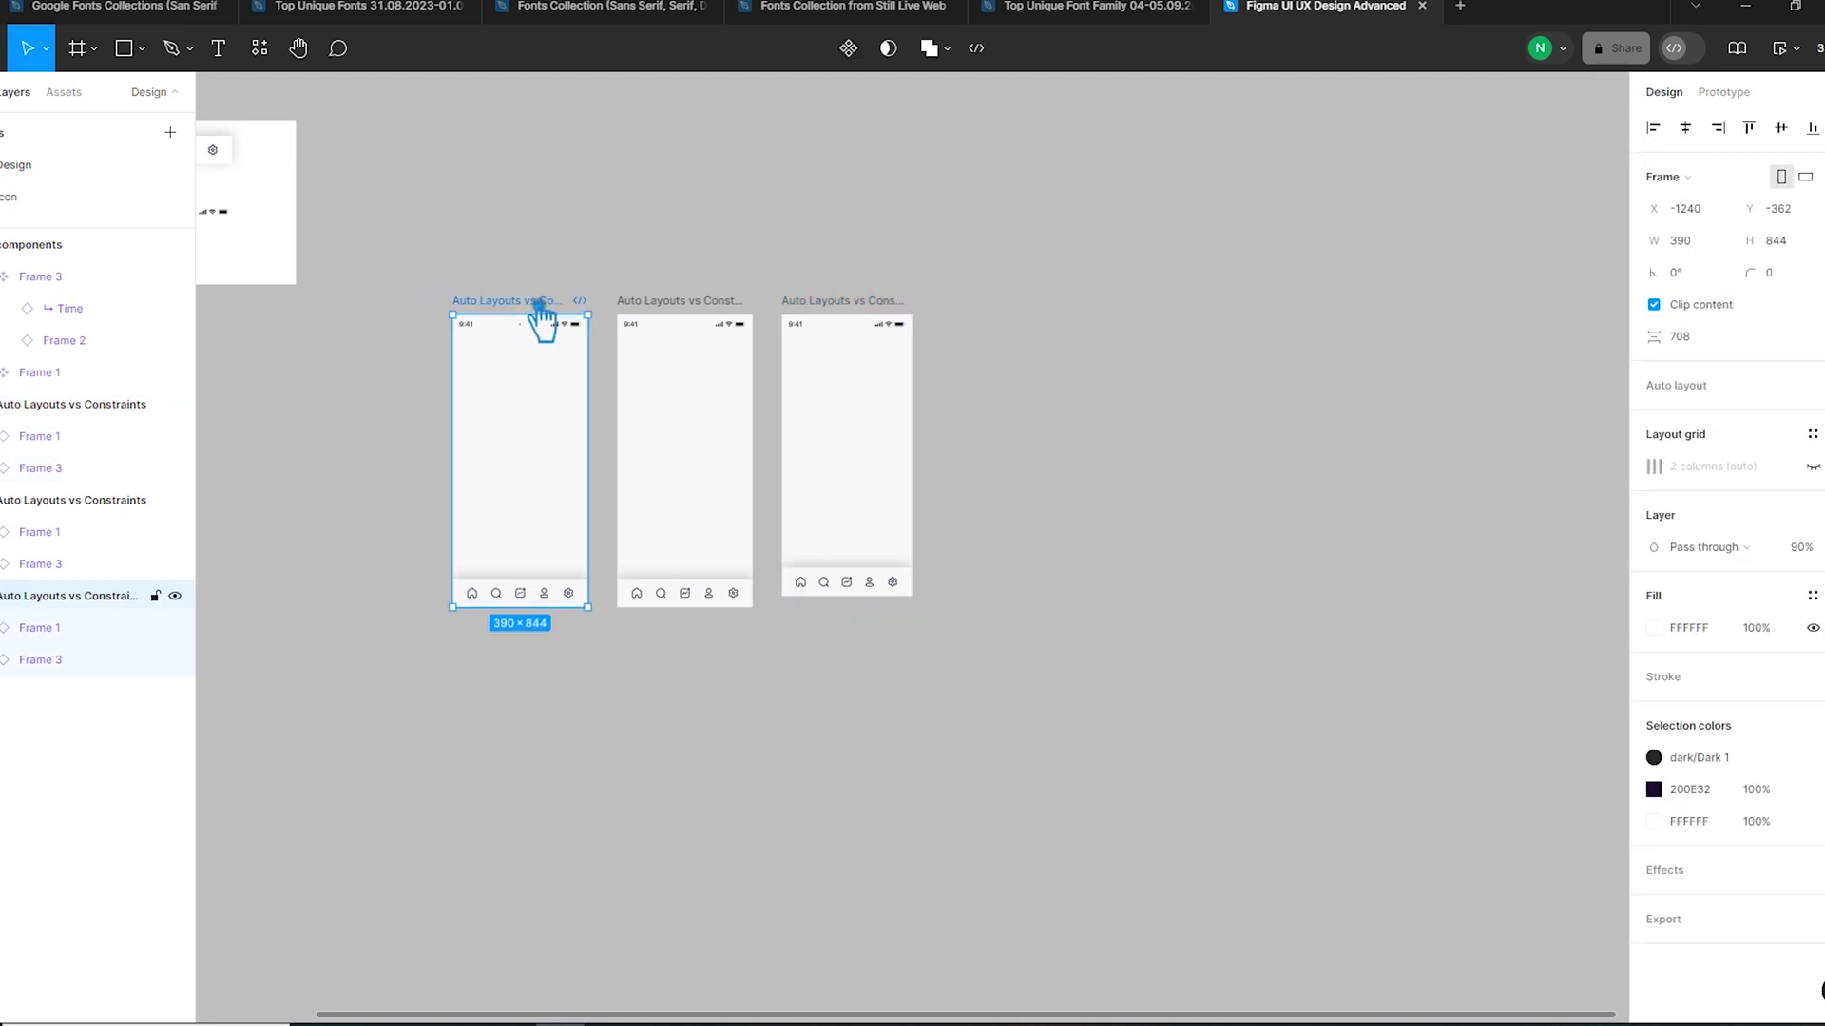
pyautogui.click(853, 302)
pyautogui.moveTo(853, 302); pyautogui.dragTo(1011, 312)
pyautogui.hotkey('ctrl', 'd')
pyautogui.hotkey('ctrl', 'd')
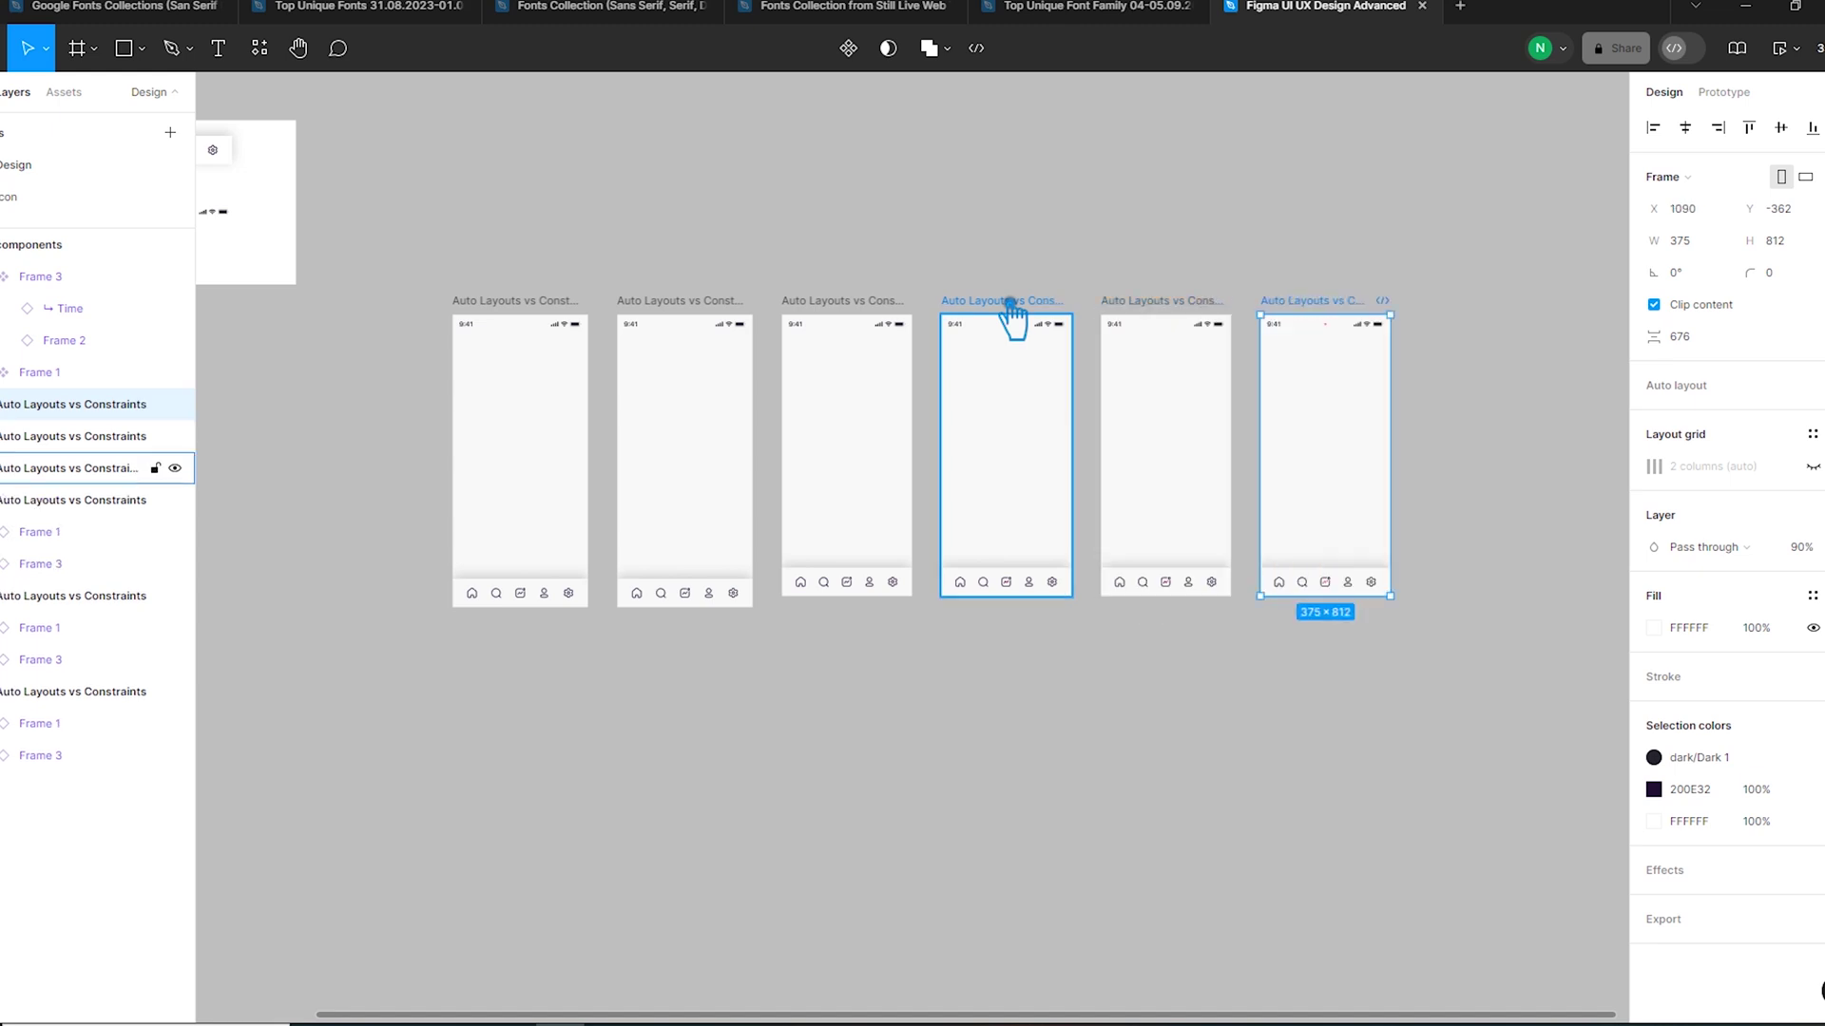
# - Rename the third phone frame as Iphone 13 mini, matching its size preset
pyautogui.click(850, 303)
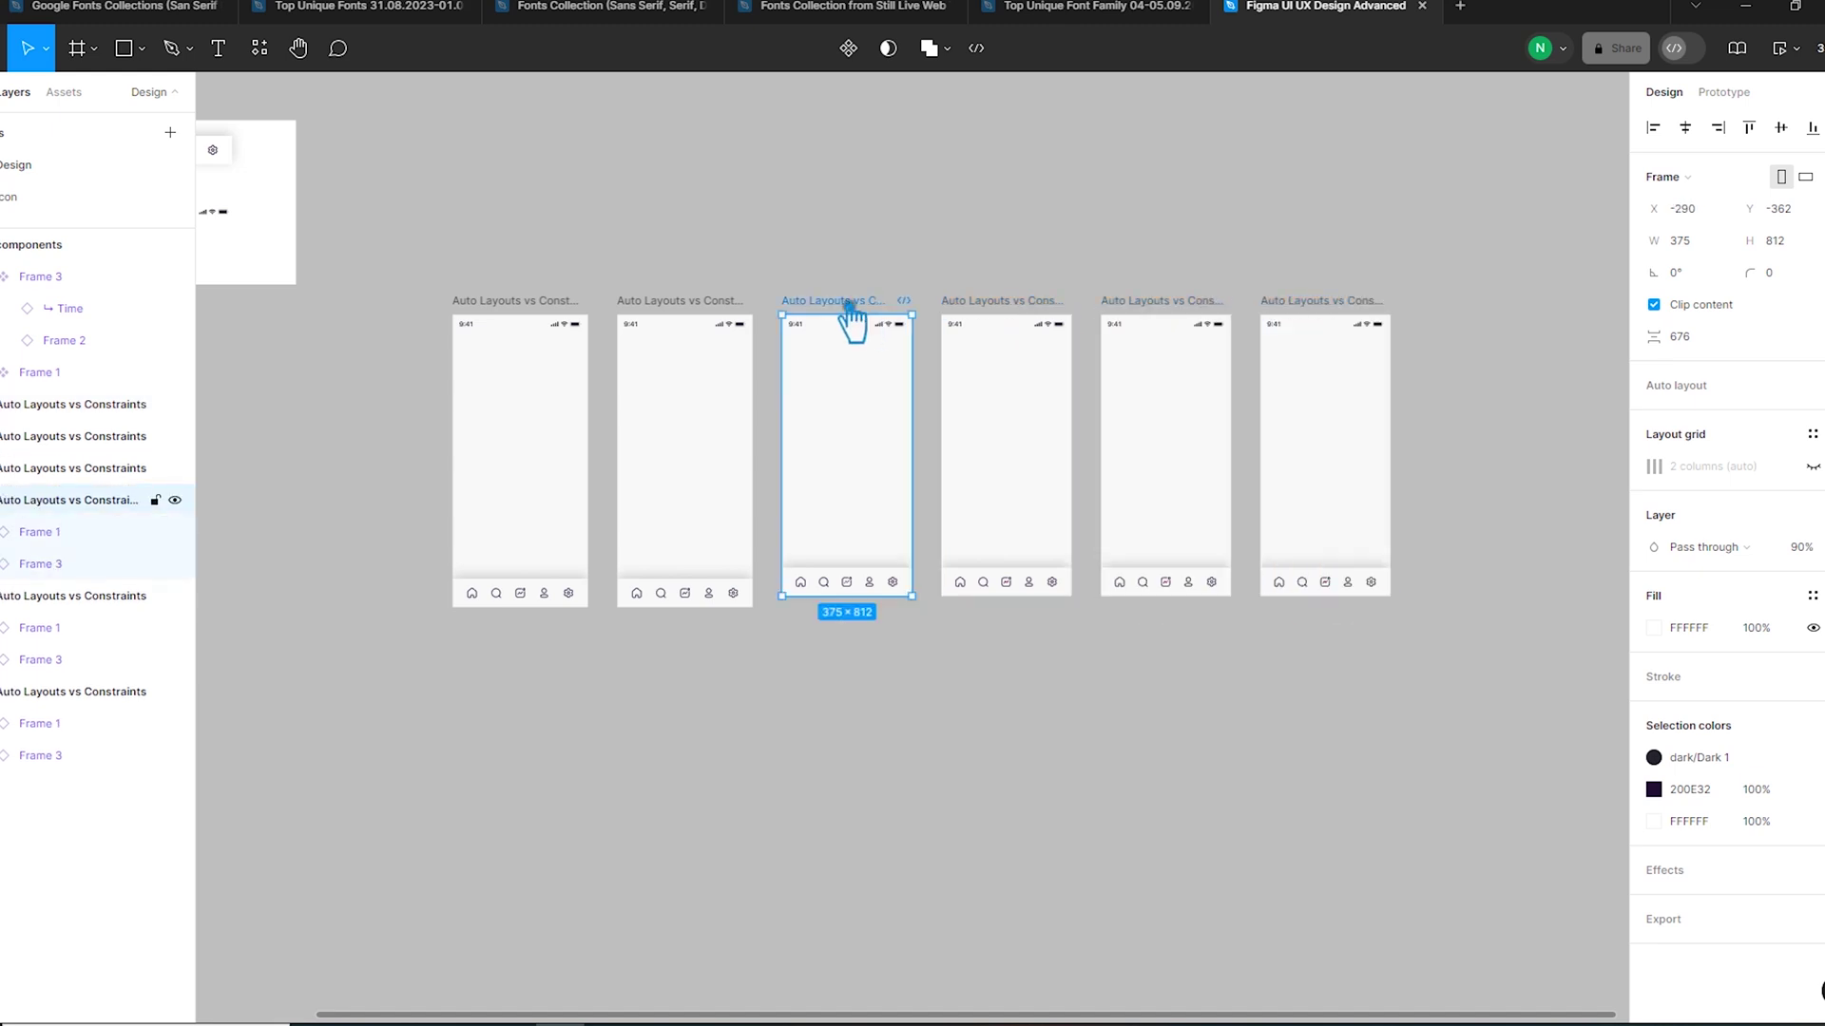
pyautogui.click(1581, 205)
pyautogui.click(862, 310)
pyautogui.click(1721, 183)
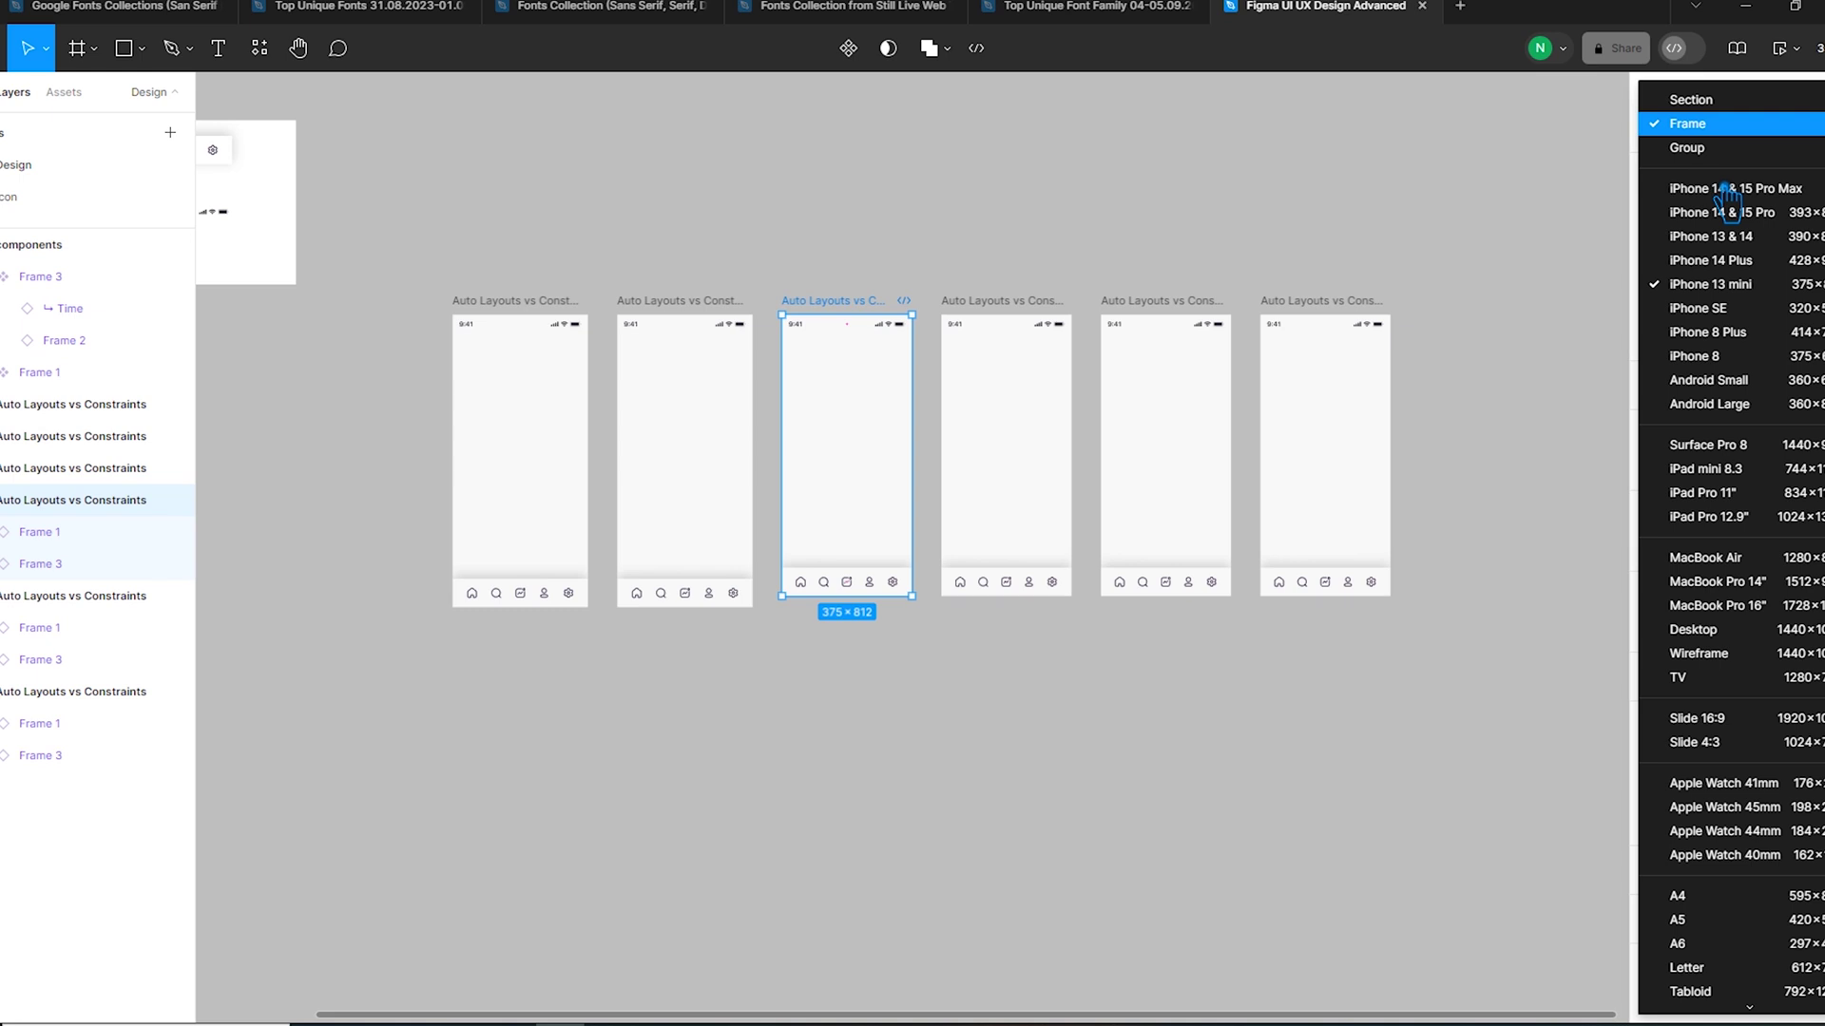
pyautogui.click(1757, 290)
pyautogui.doubleClick(849, 302)
pyautogui.press('BackSpace')
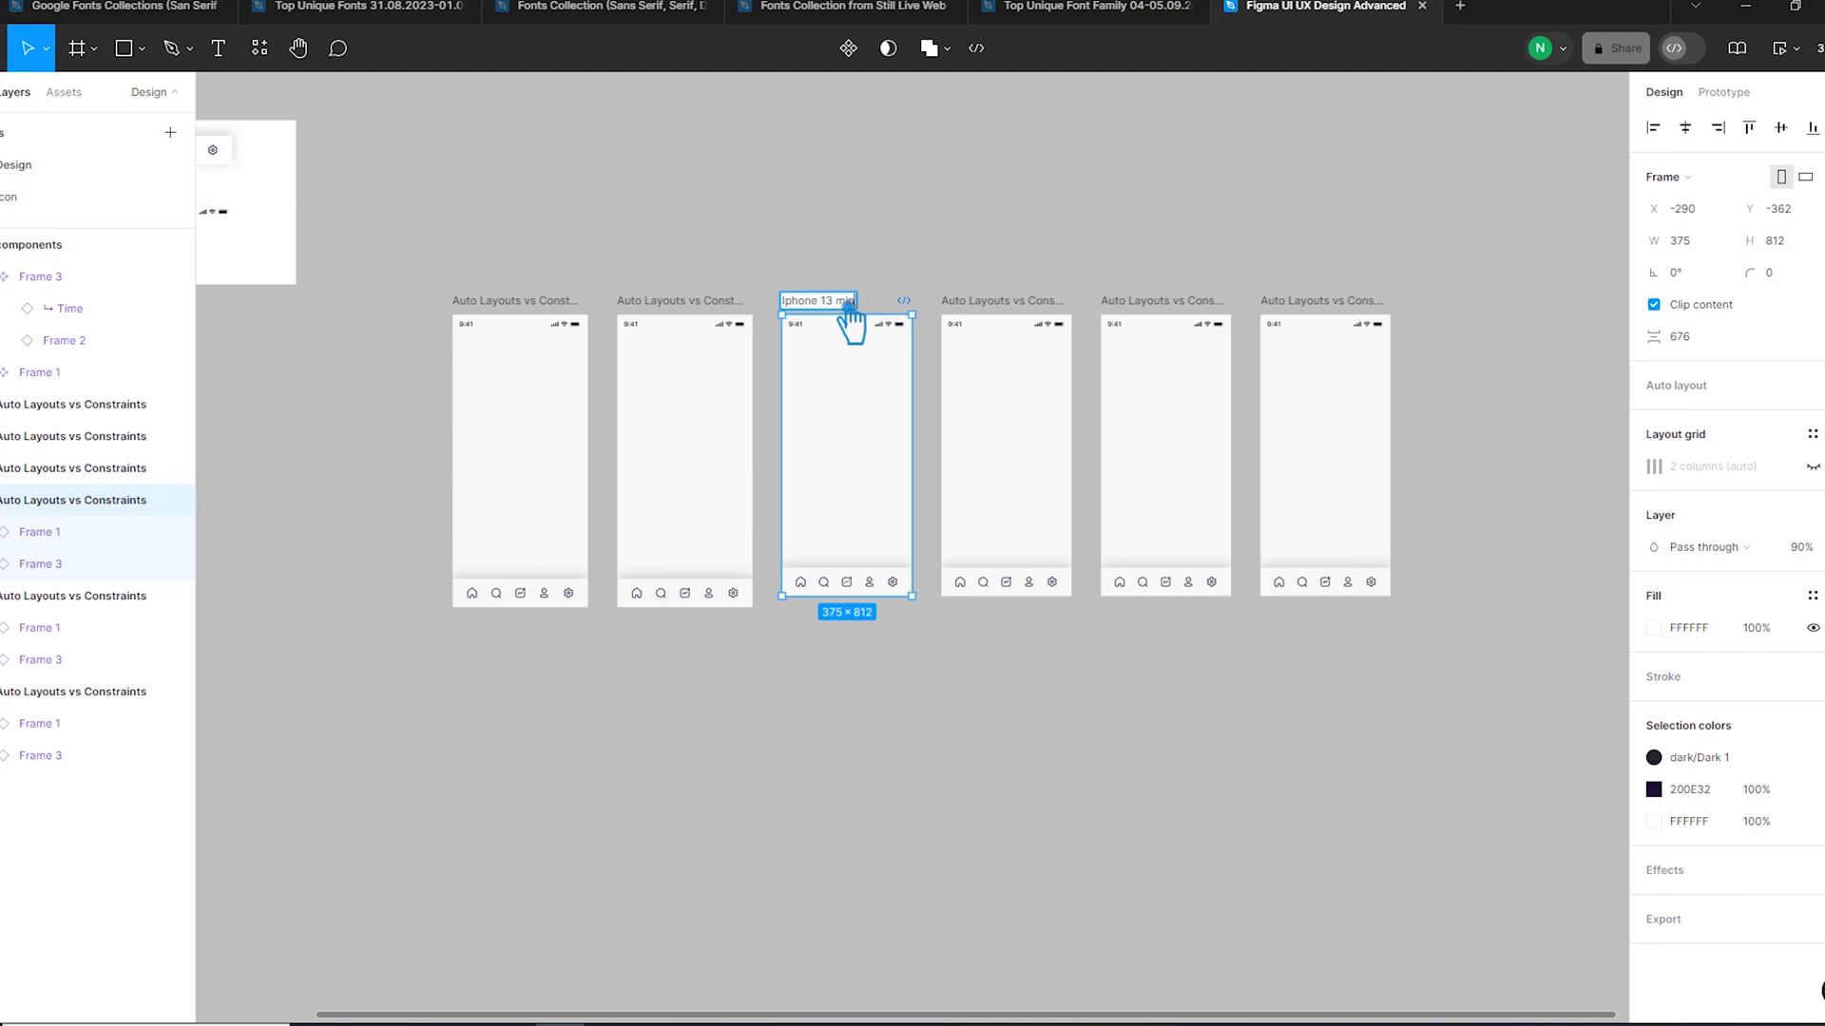
pyautogui.write('Iphone 13 mini')
pyautogui.click(929, 266)
# - Correct the third phone frame's name to lowercase, iphone 13 mini, and reapply its iPhone 13 mini preset
pyautogui.click(870, 298)
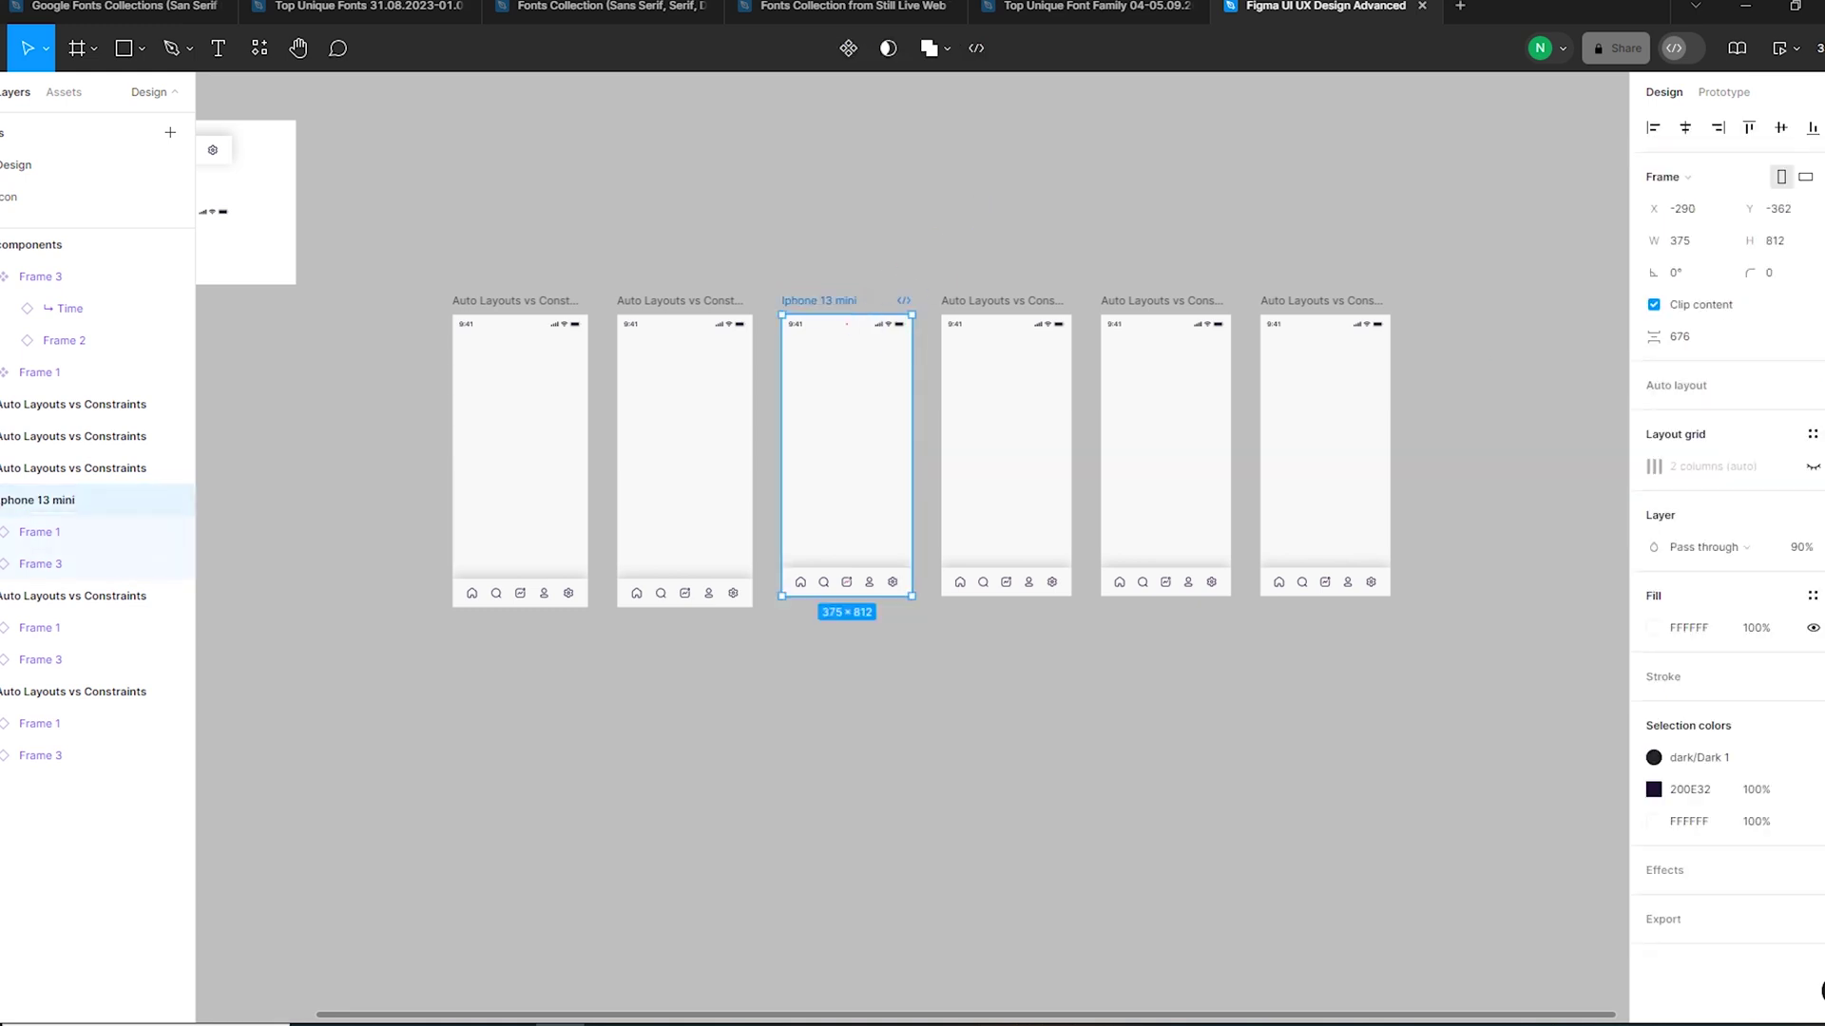
pyautogui.rightClick(797, 302)
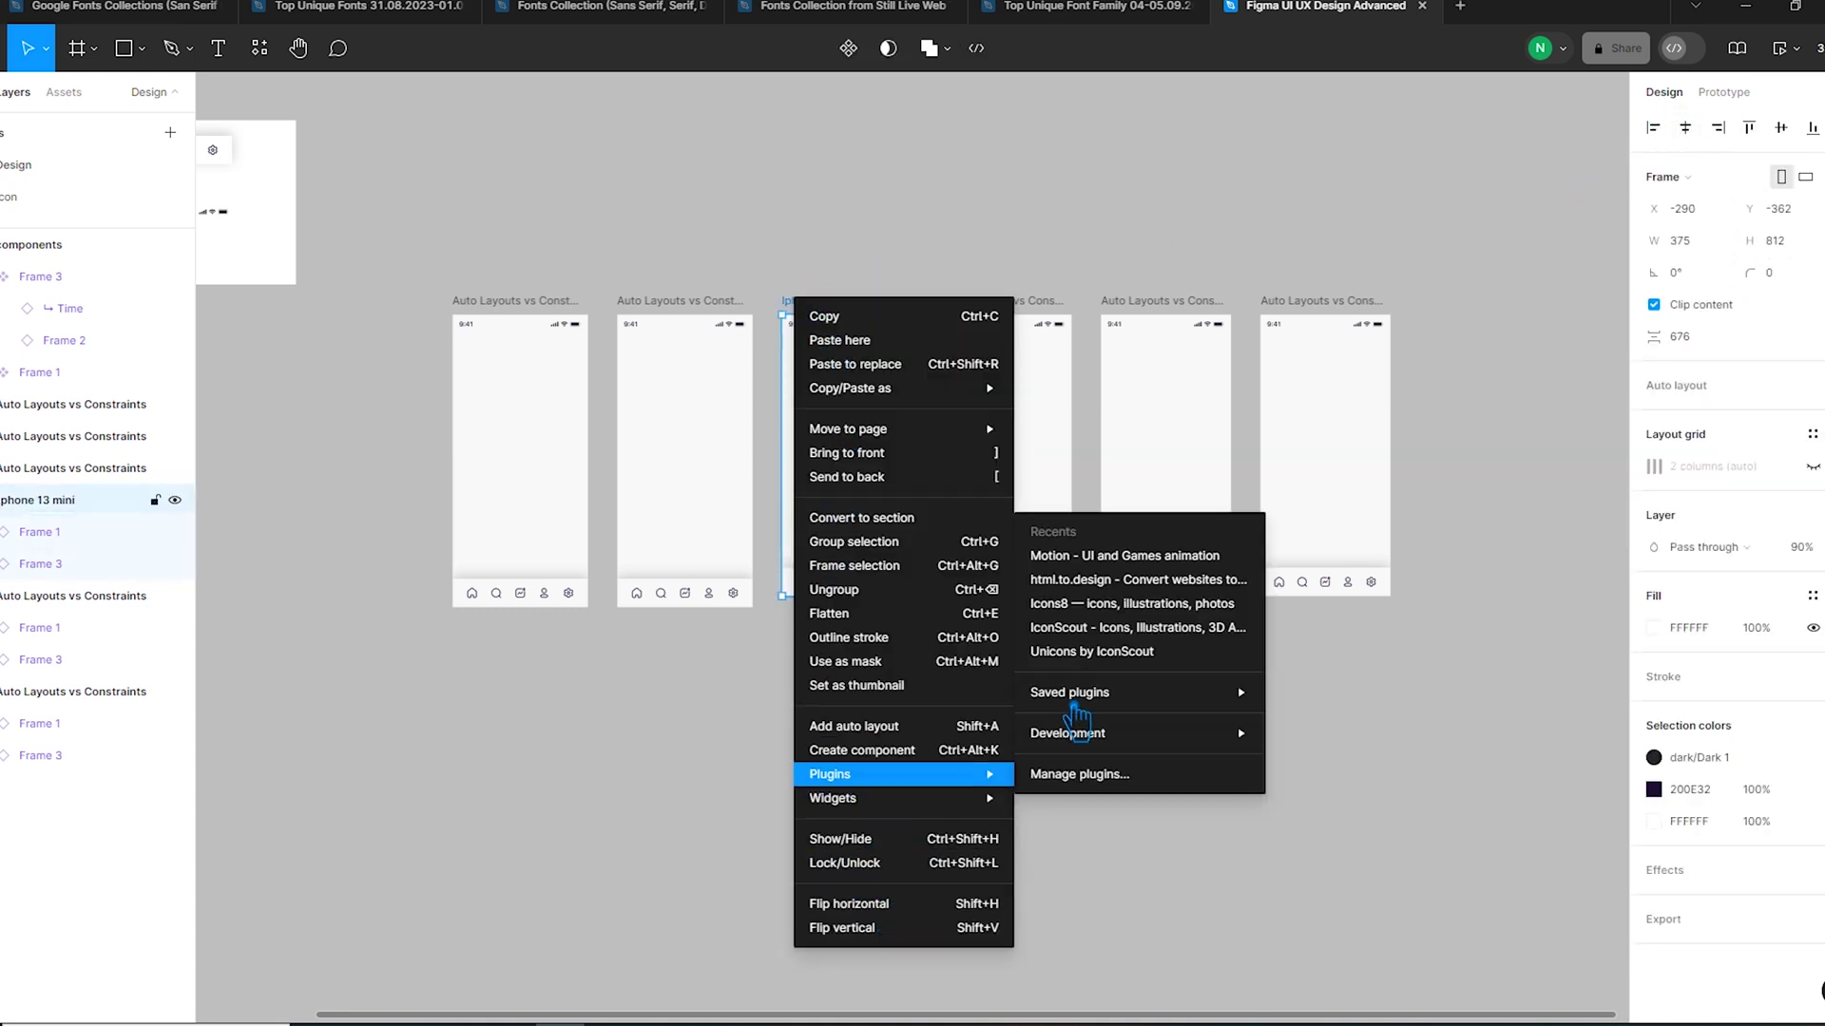
pyautogui.click(810, 296)
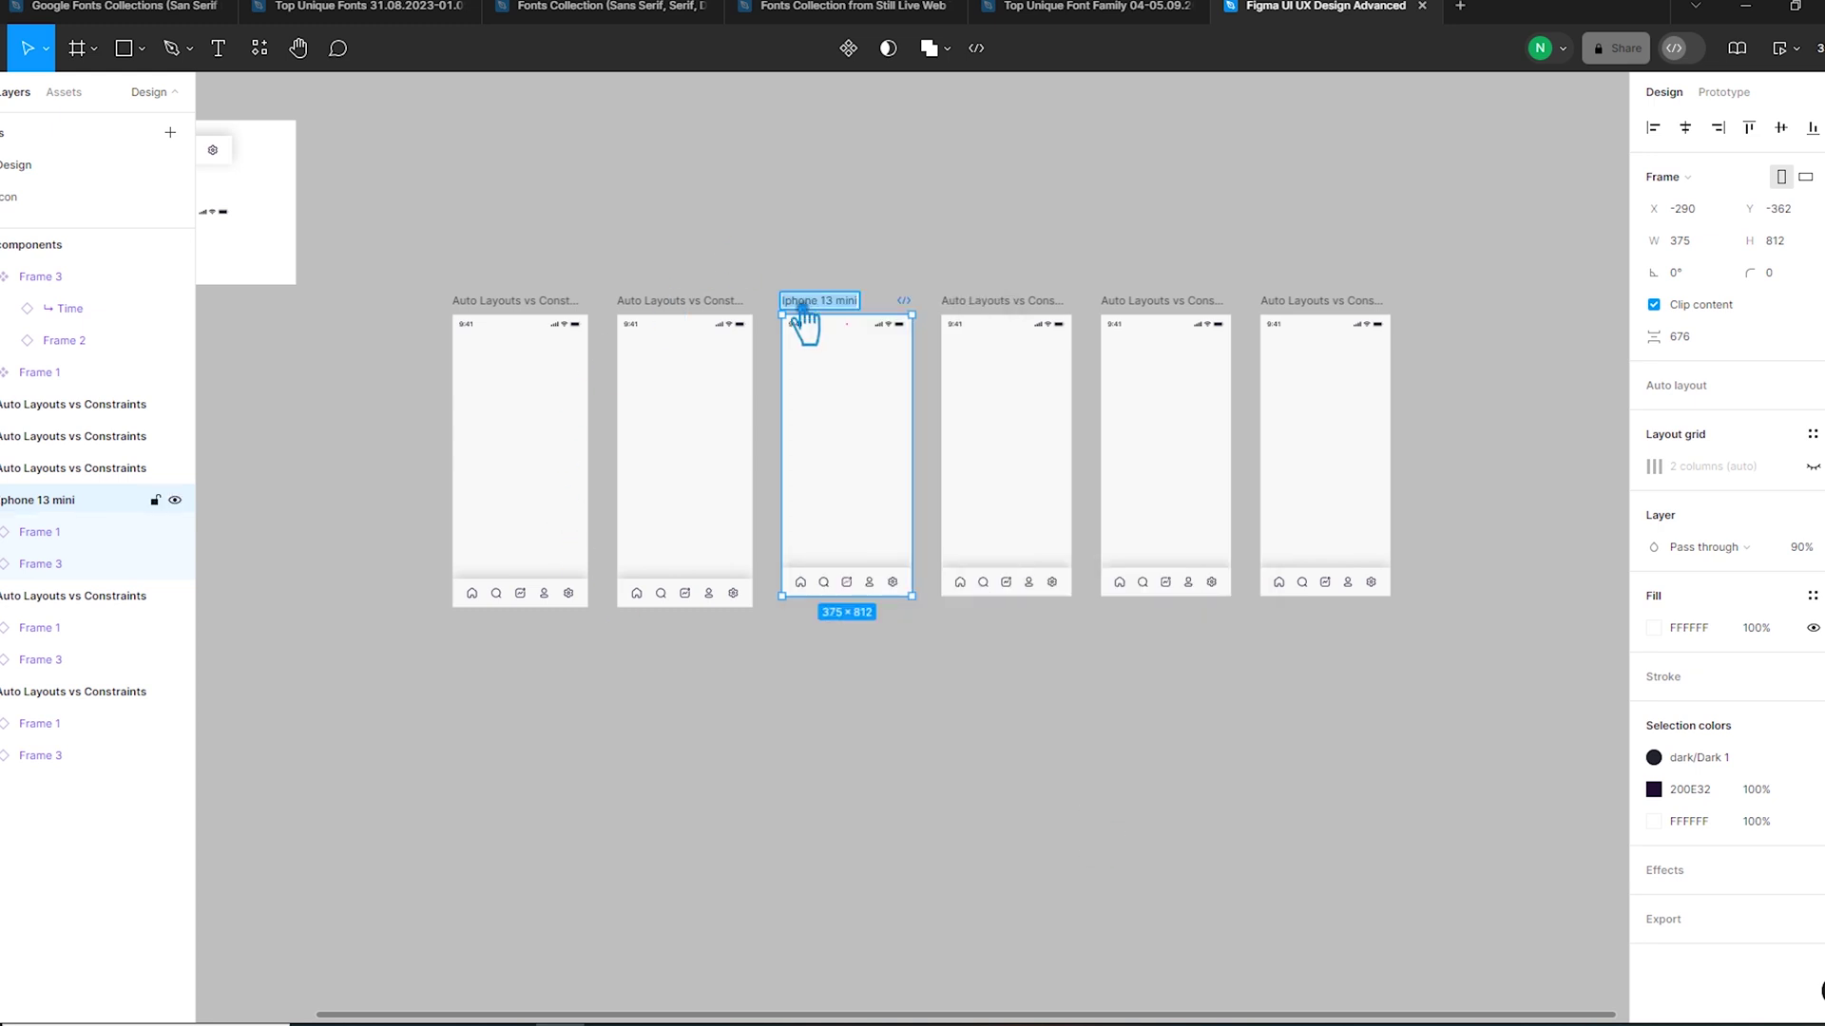
pyautogui.click(1007, 656)
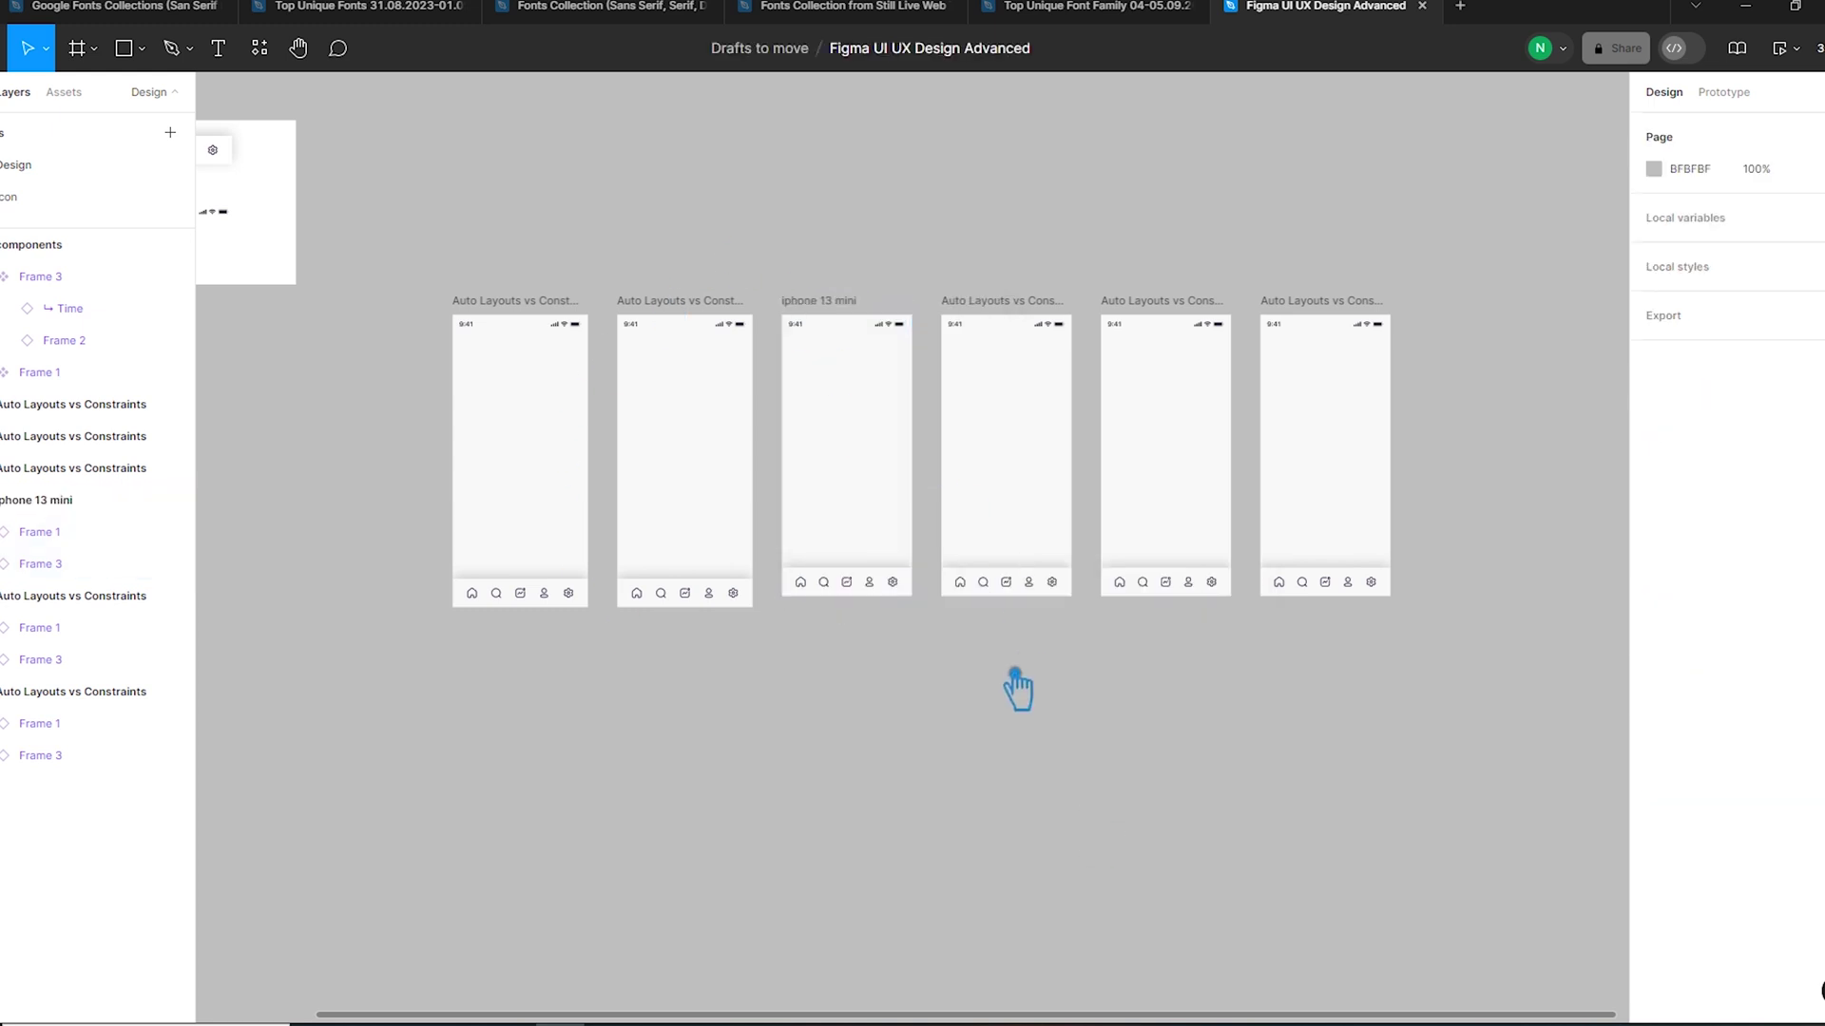
pyautogui.click(818, 302)
pyautogui.click(1710, 178)
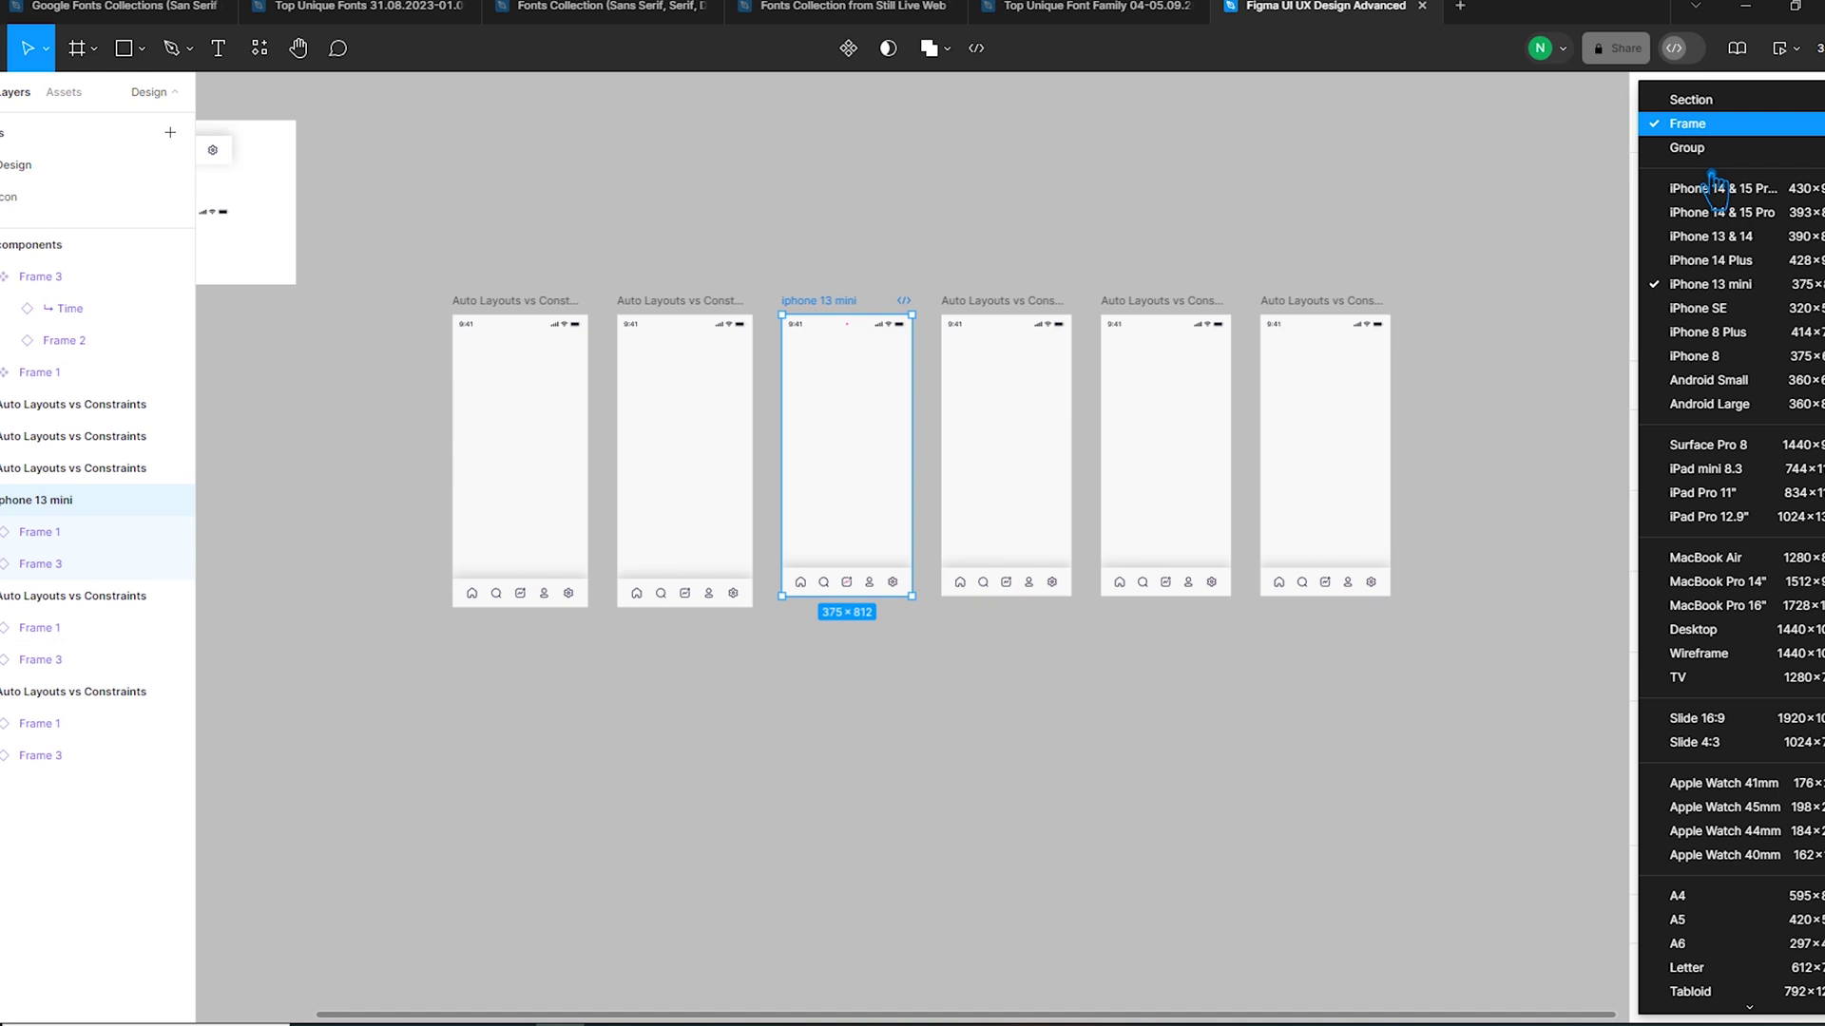
pyautogui.click(1764, 287)
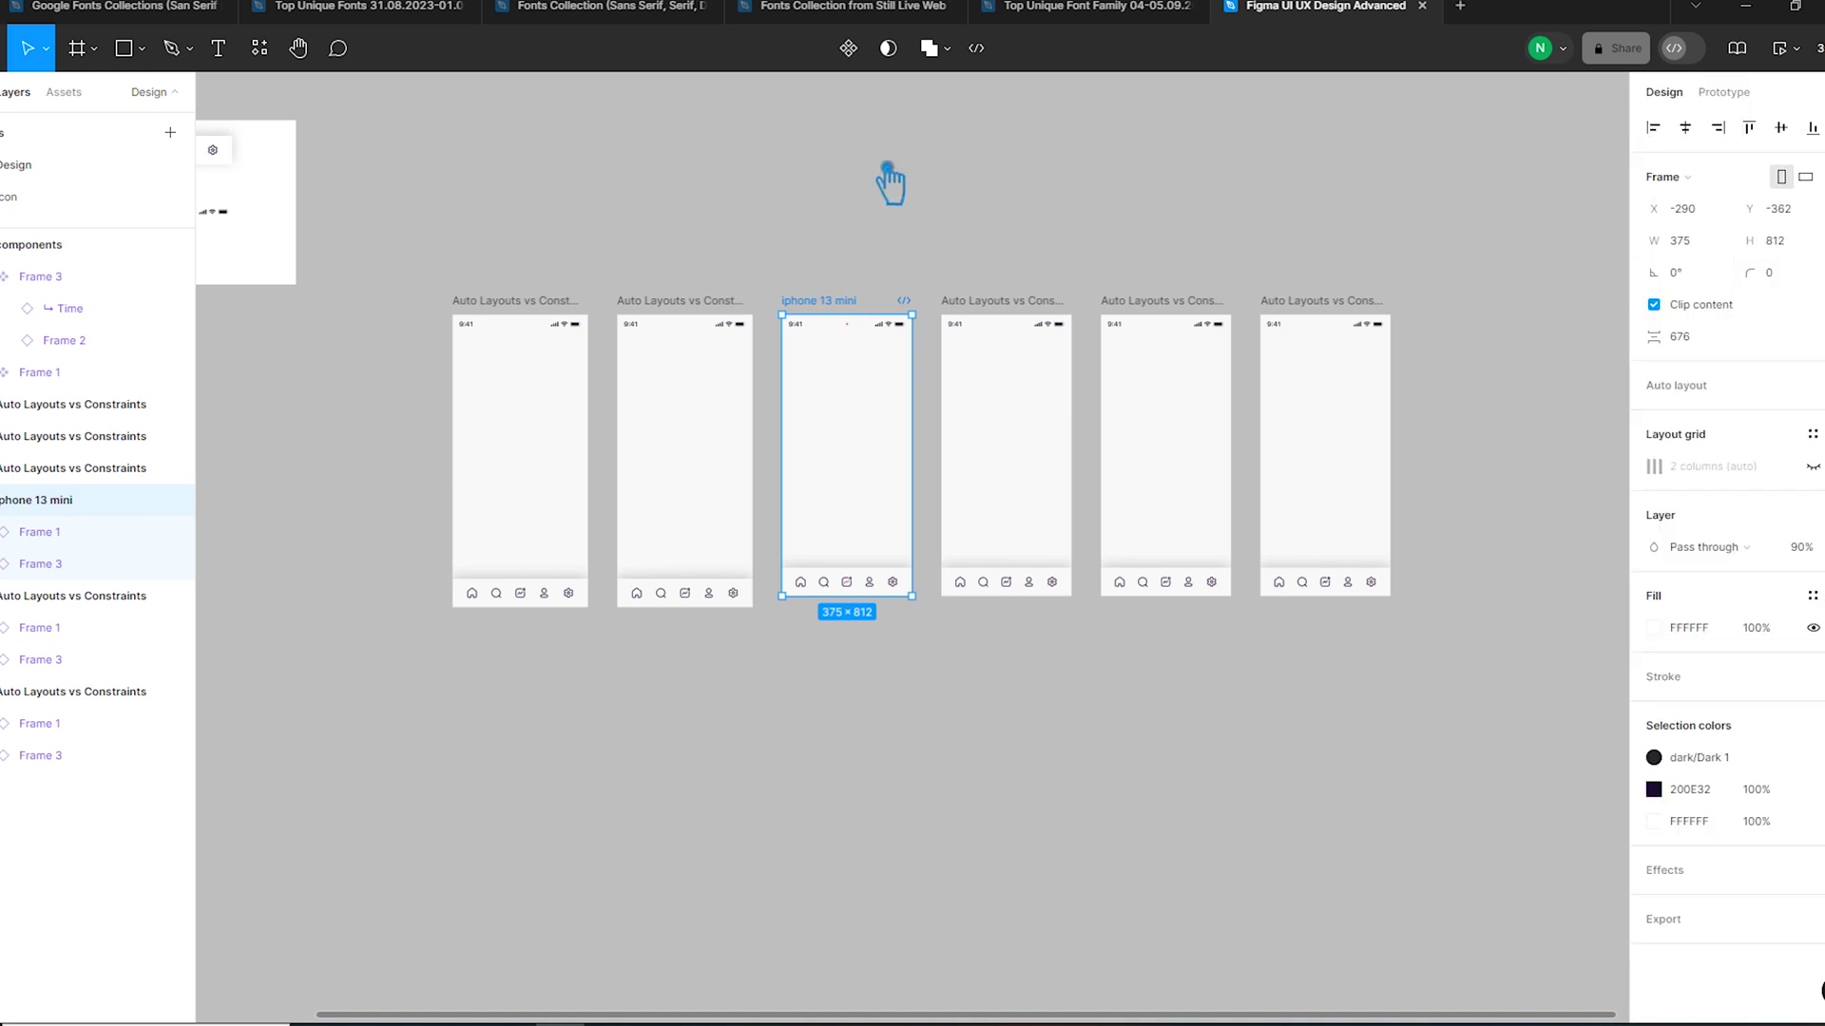
# - Replace the three copies still named Auto Layouts vs Constraints with three evenly spaced duplicates of the iphone 13 mini frame
pyautogui.moveTo(1451, 664); pyautogui.dragTo(944, 253)
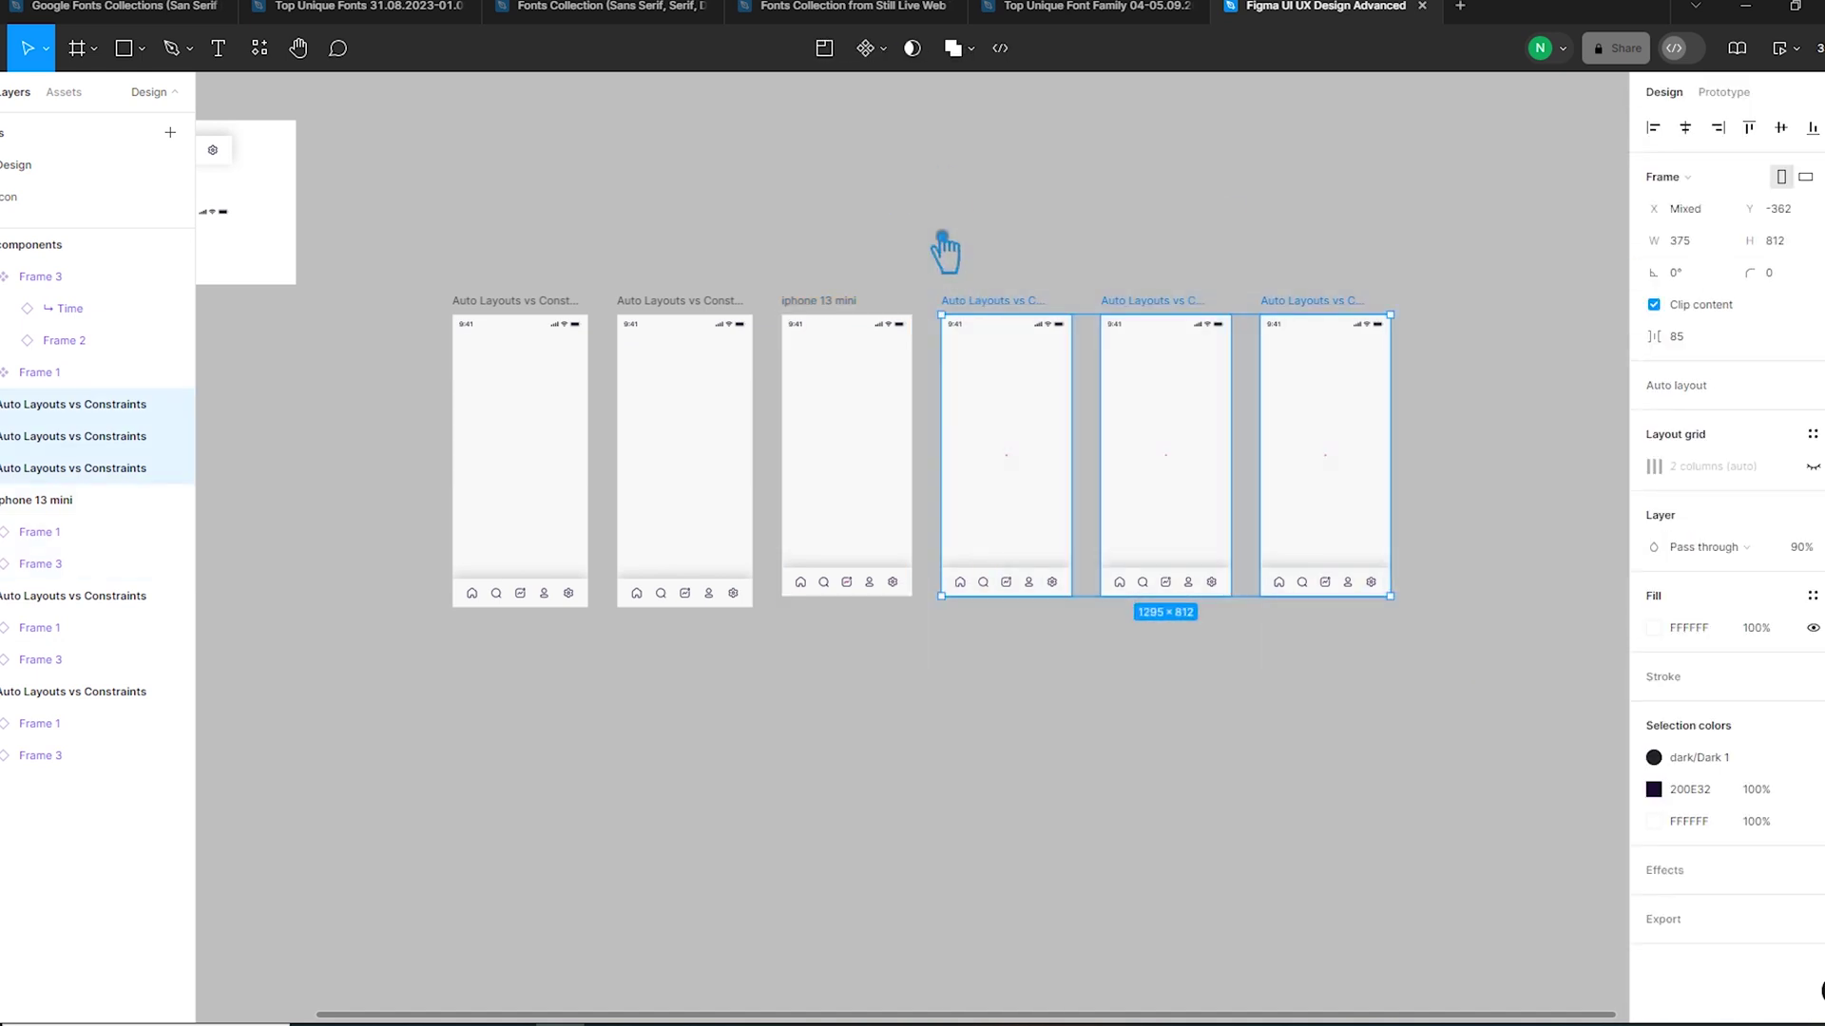
pyautogui.press('Delete')
pyautogui.click(837, 320)
pyautogui.keyDown('alt'); pyautogui.moveTo(836, 320); pyautogui.dragTo(1004, 313); pyautogui.keyUp('alt')
pyautogui.hotkey('ctrl', 'd')
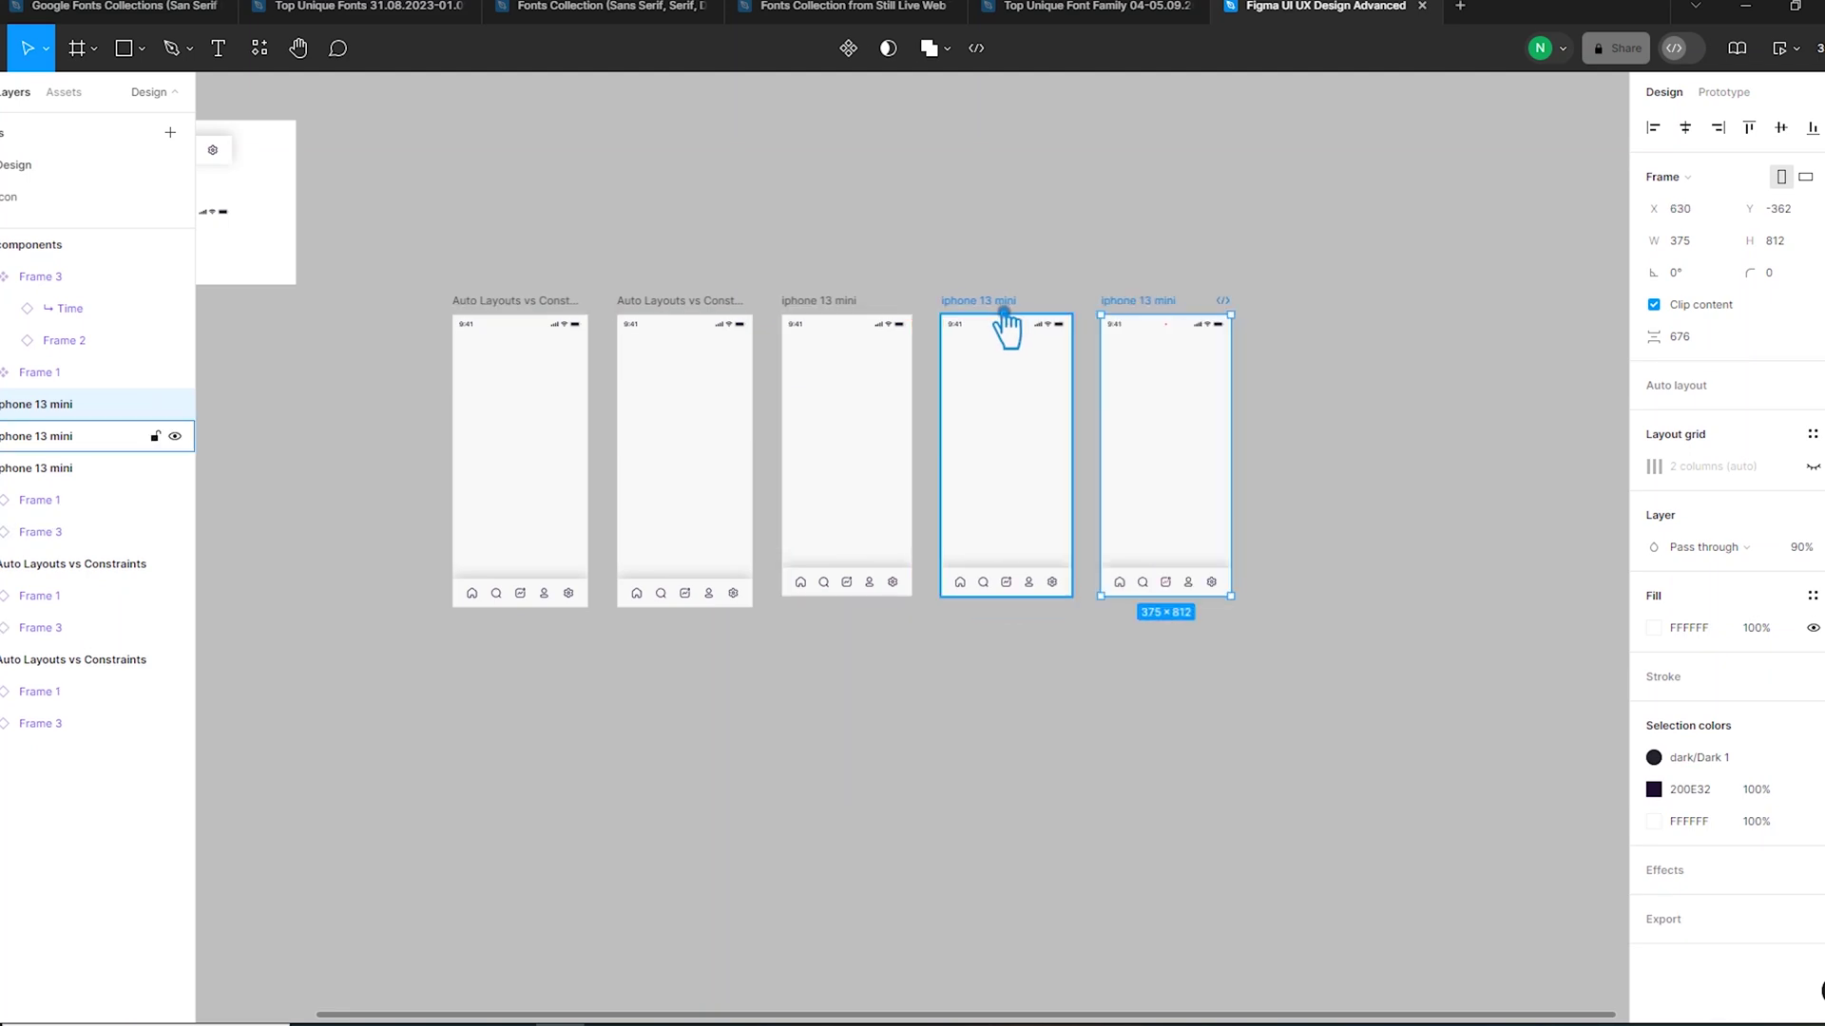
pyautogui.hotkey('ctrl', 'd')
# - Resize the first iphone 13 mini copy to the iPhone 14 Plus preset, 428 × 926, and shift the other two copies about 50 px right
pyautogui.click(1686, 177)
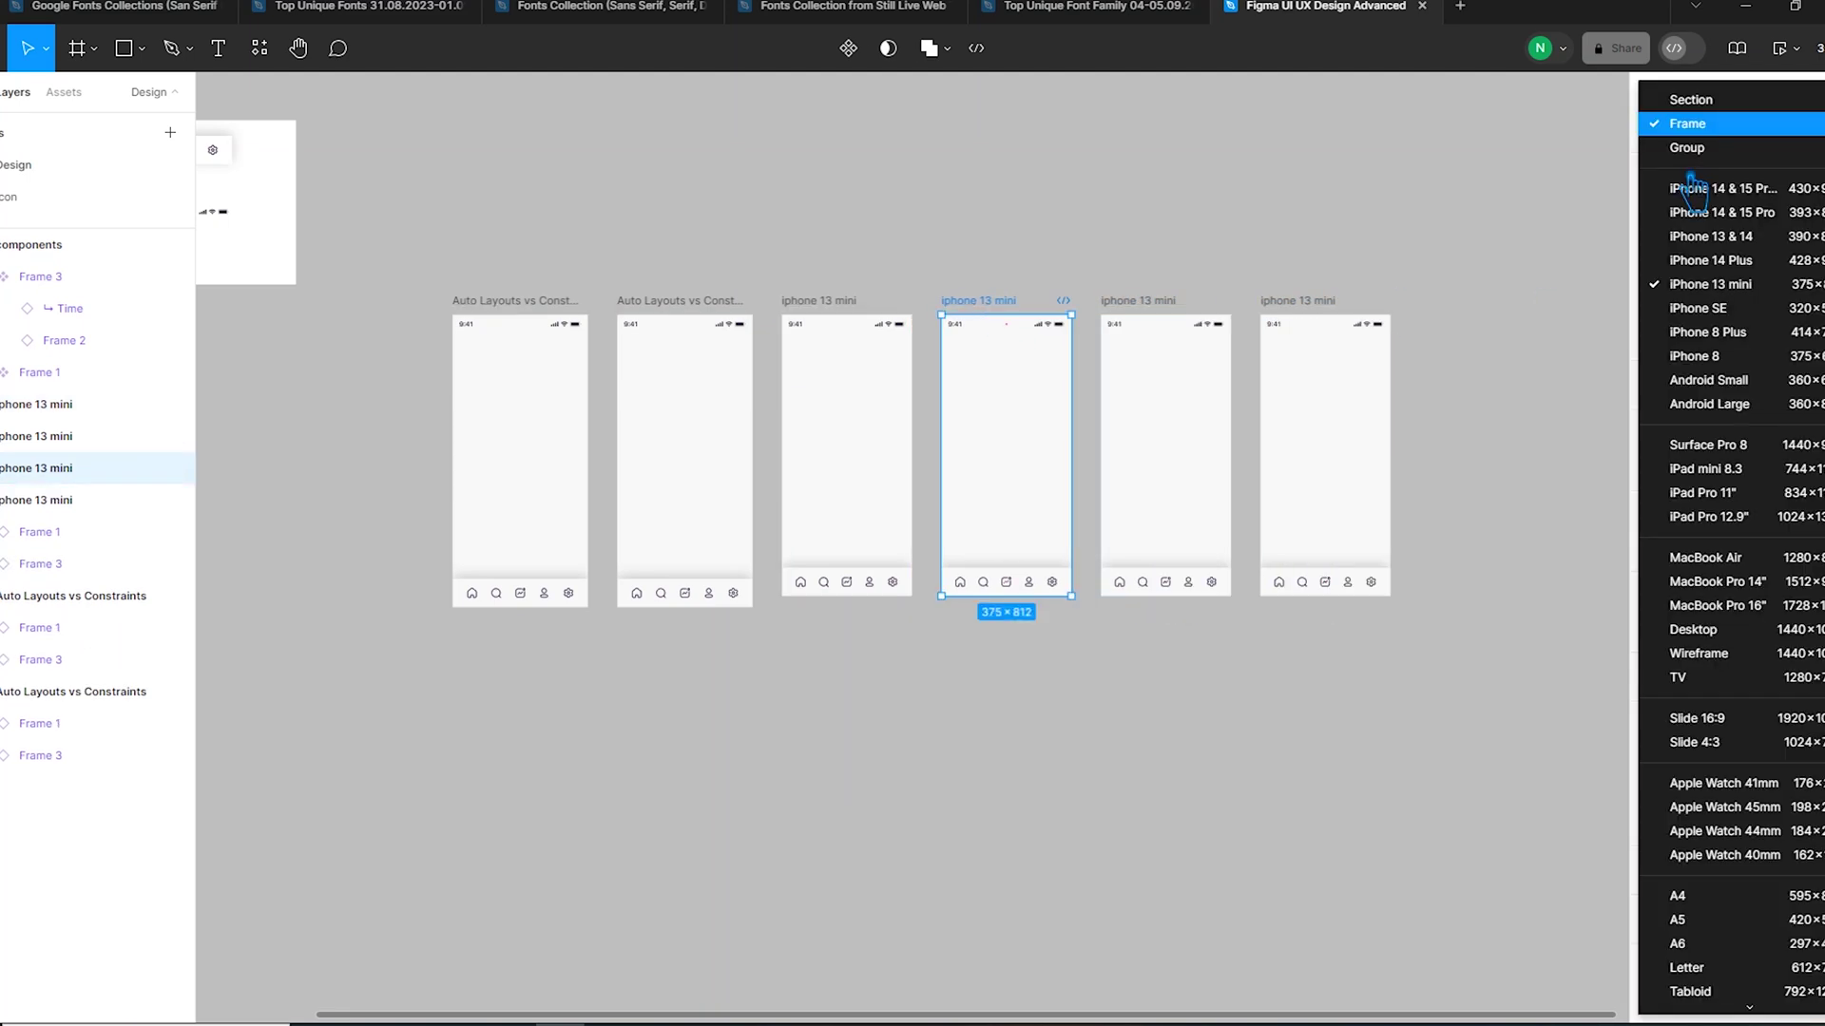
pyautogui.click(1710, 261)
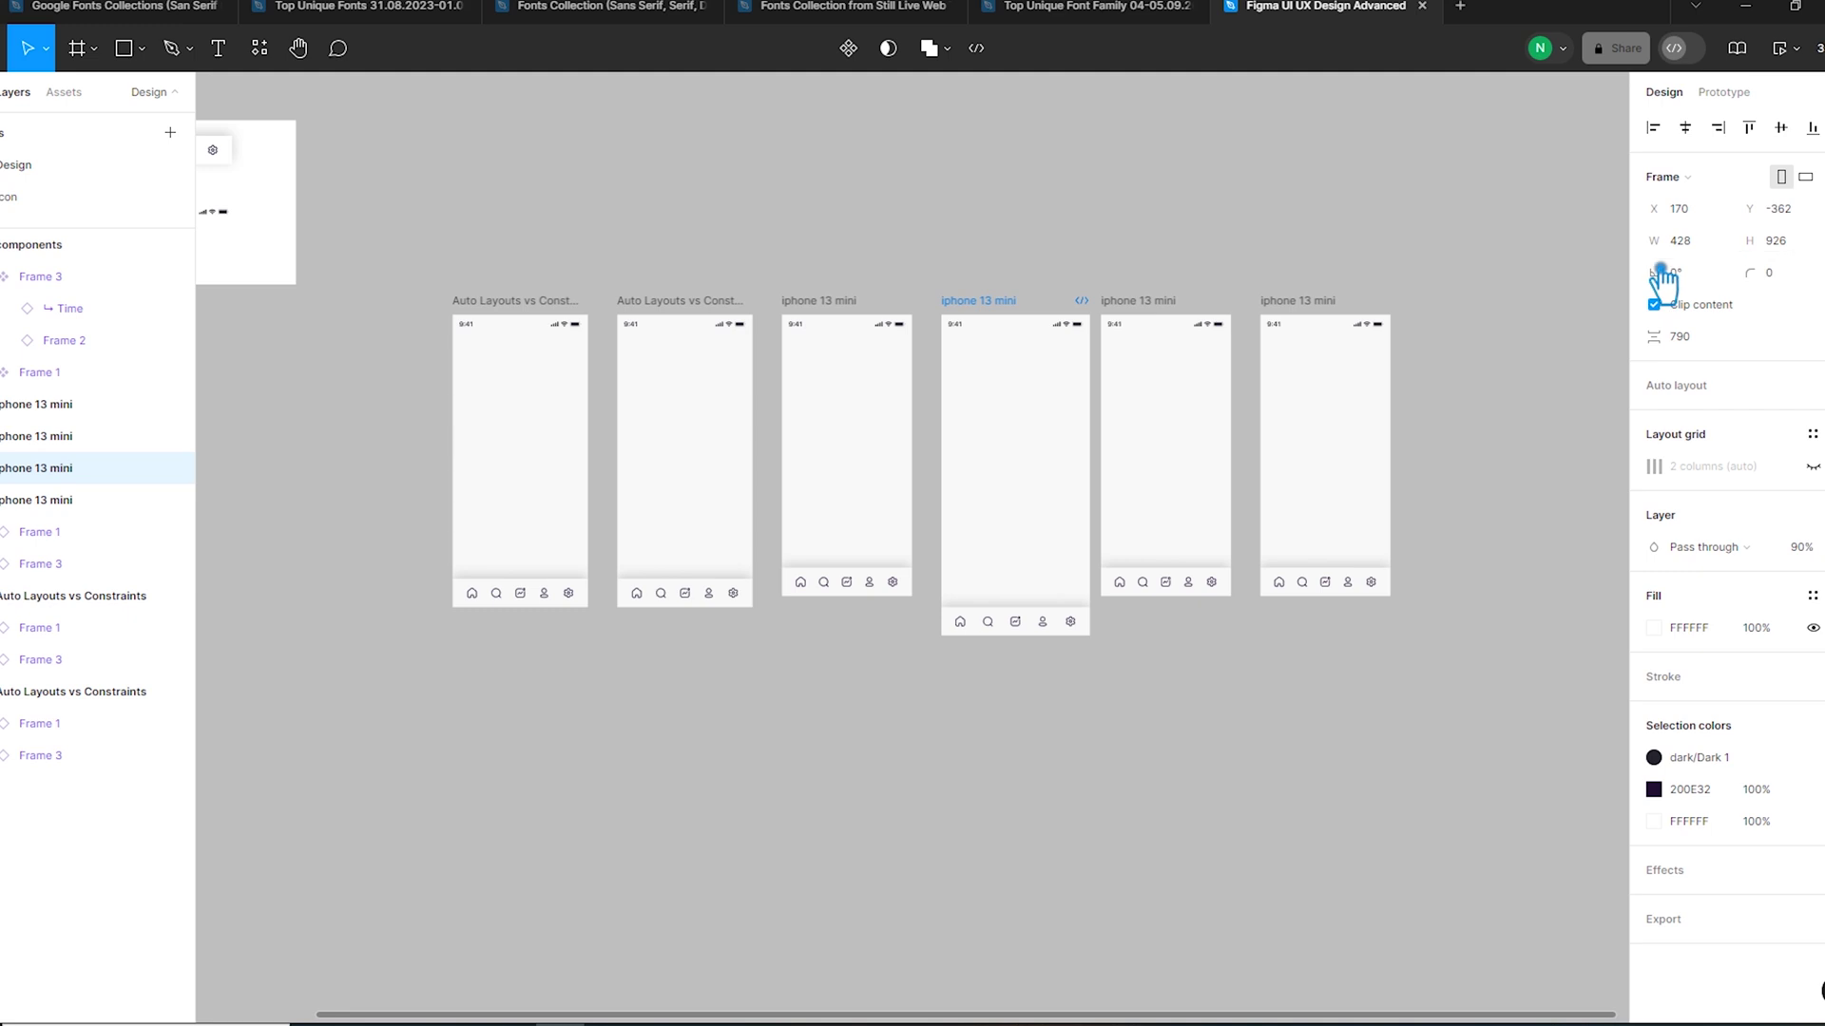
pyautogui.keyDown('shift'); pyautogui.click(1164, 300); pyautogui.keyUp('shift')
pyautogui.press('Escape')
pyautogui.click(1169, 302)
pyautogui.keyDown('shift'); pyautogui.click(1317, 307); pyautogui.keyUp('shift')
pyautogui.hotkey('shift', 'Right')
pyautogui.hotkey('shift', 'Right')
pyautogui.hotkey('shift', 'Right')
pyautogui.hotkey('shift', 'Right')
pyautogui.hotkey('shift', 'Right')
# - Rename the 428 × 926 phone frame as iphone 14 plus
pyautogui.doubleClick(1002, 302)
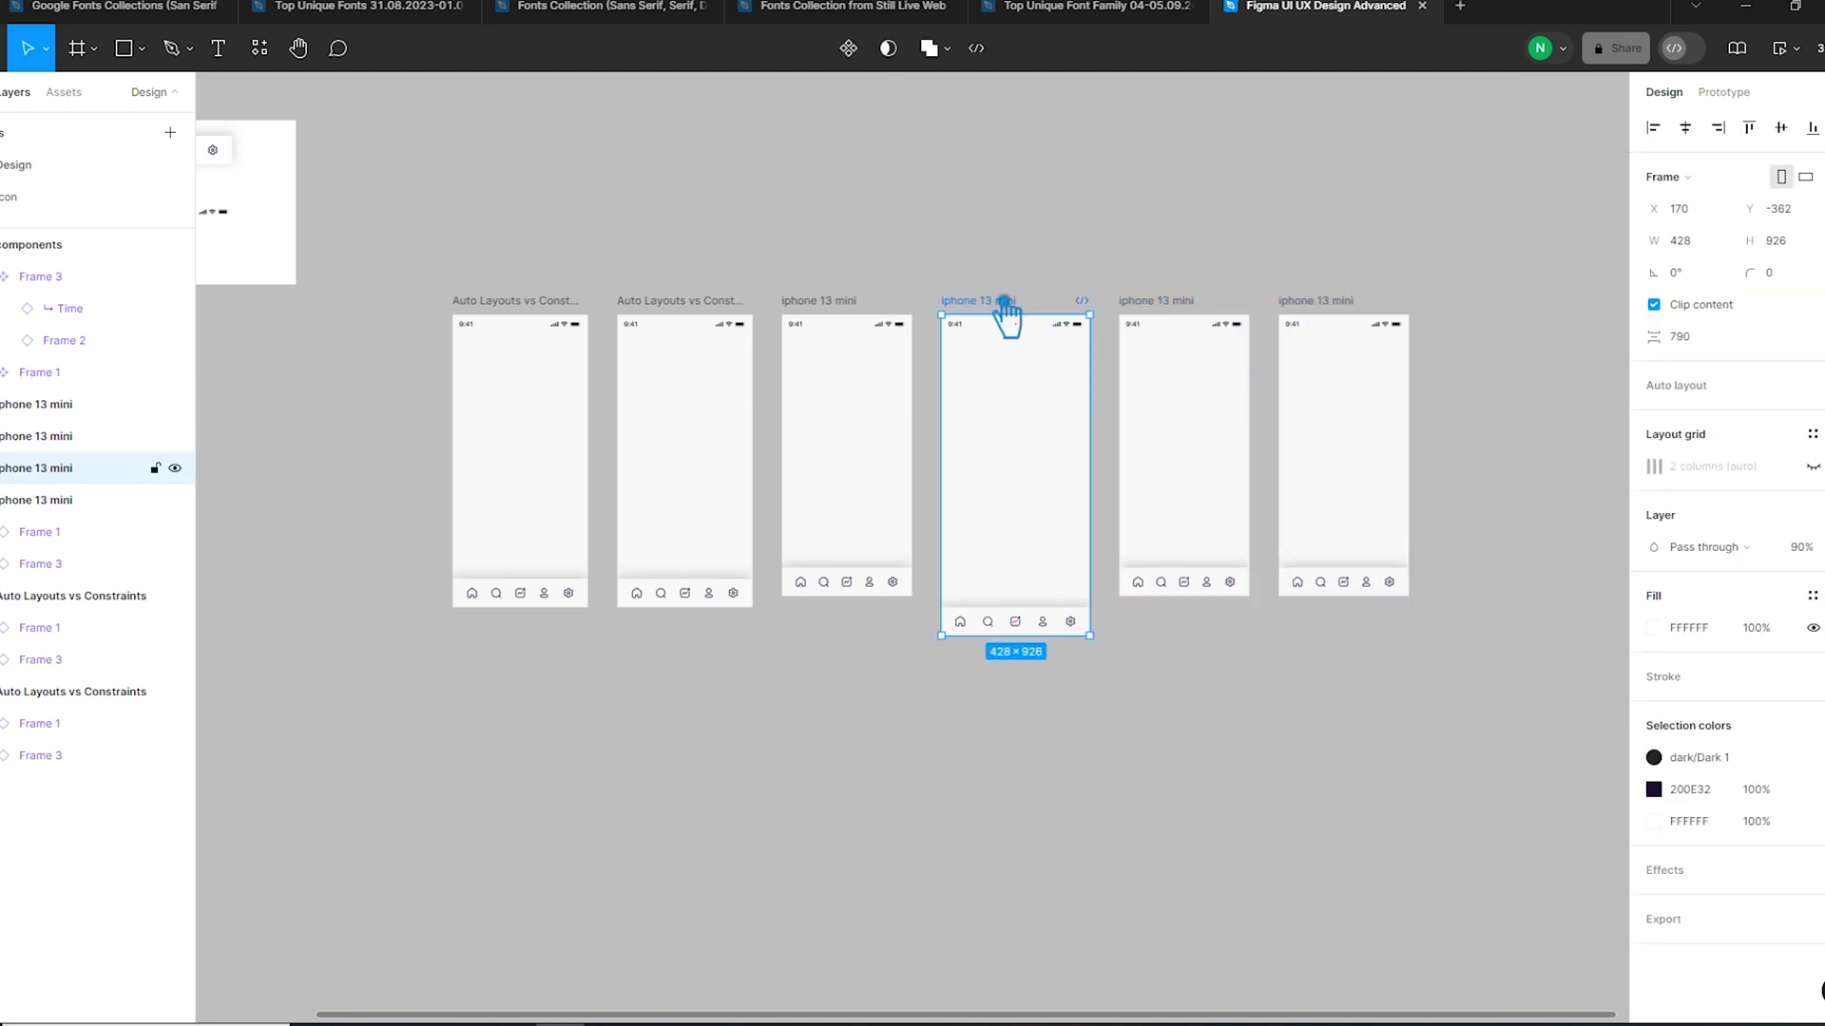
pyautogui.moveTo(1016, 302); pyautogui.dragTo(980, 303)
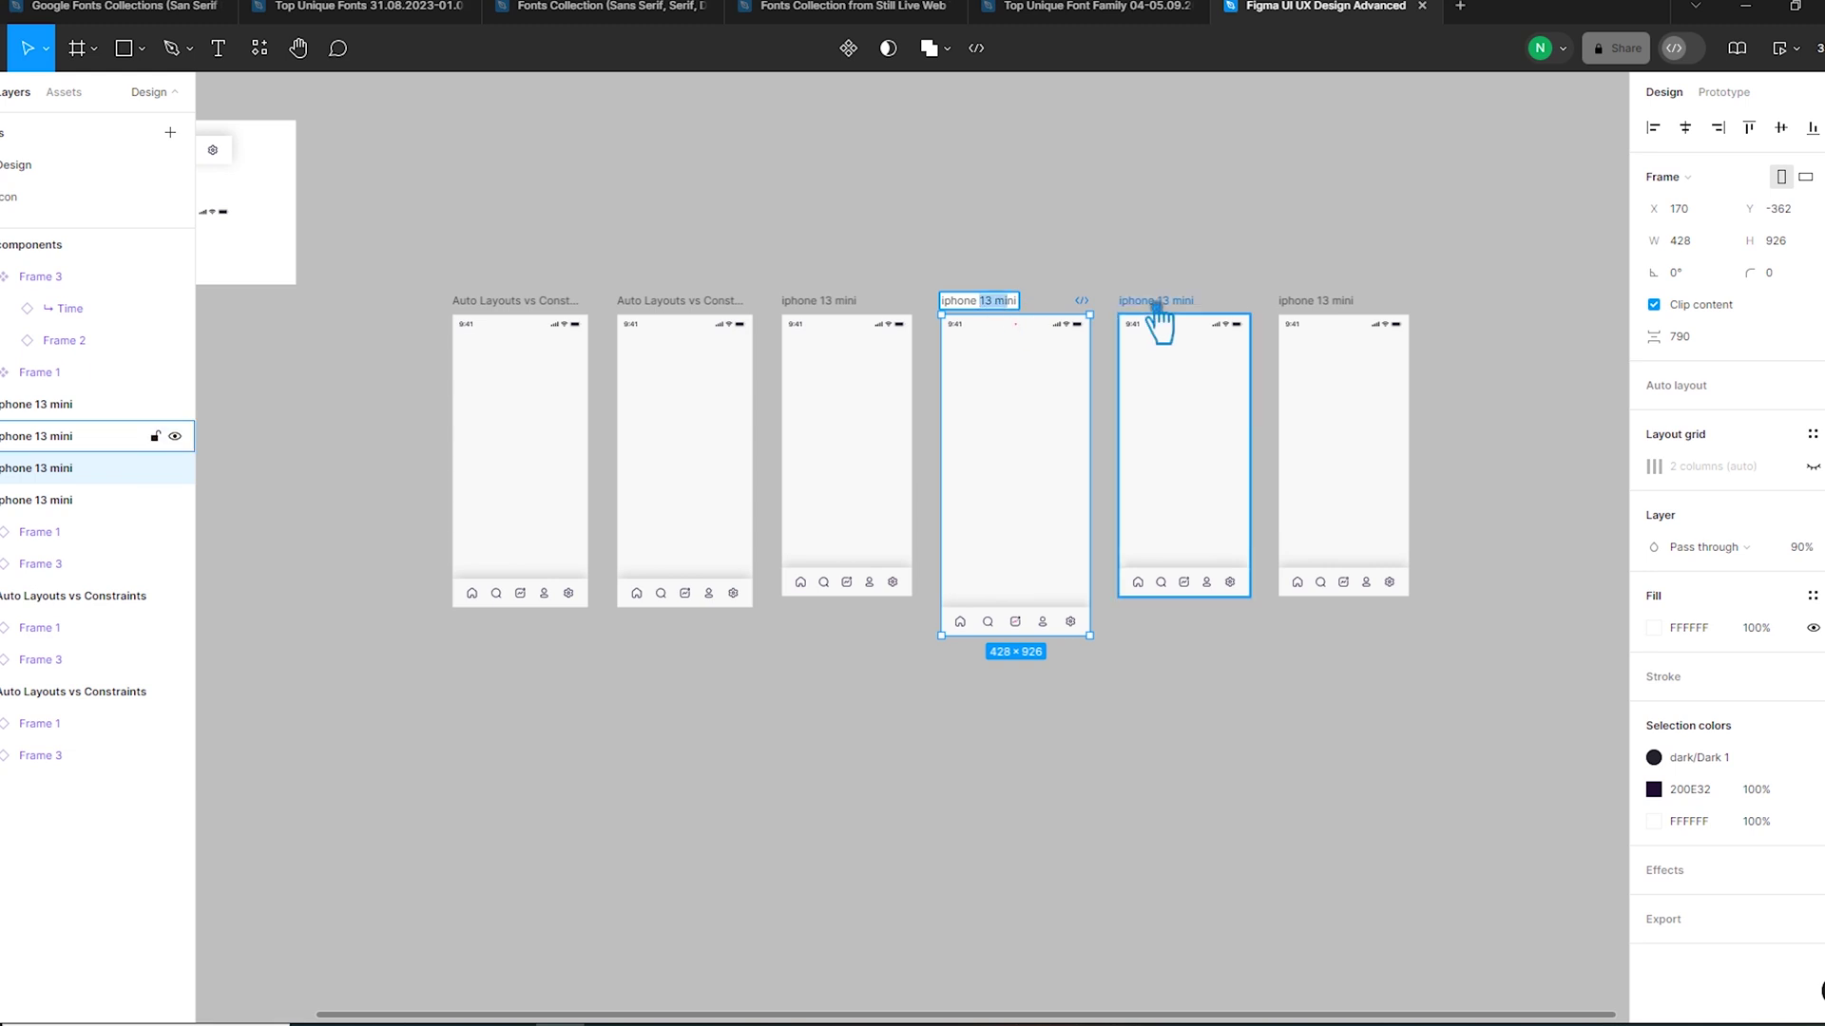
pyautogui.write('14')
pyautogui.scroll(3, 997, 318)
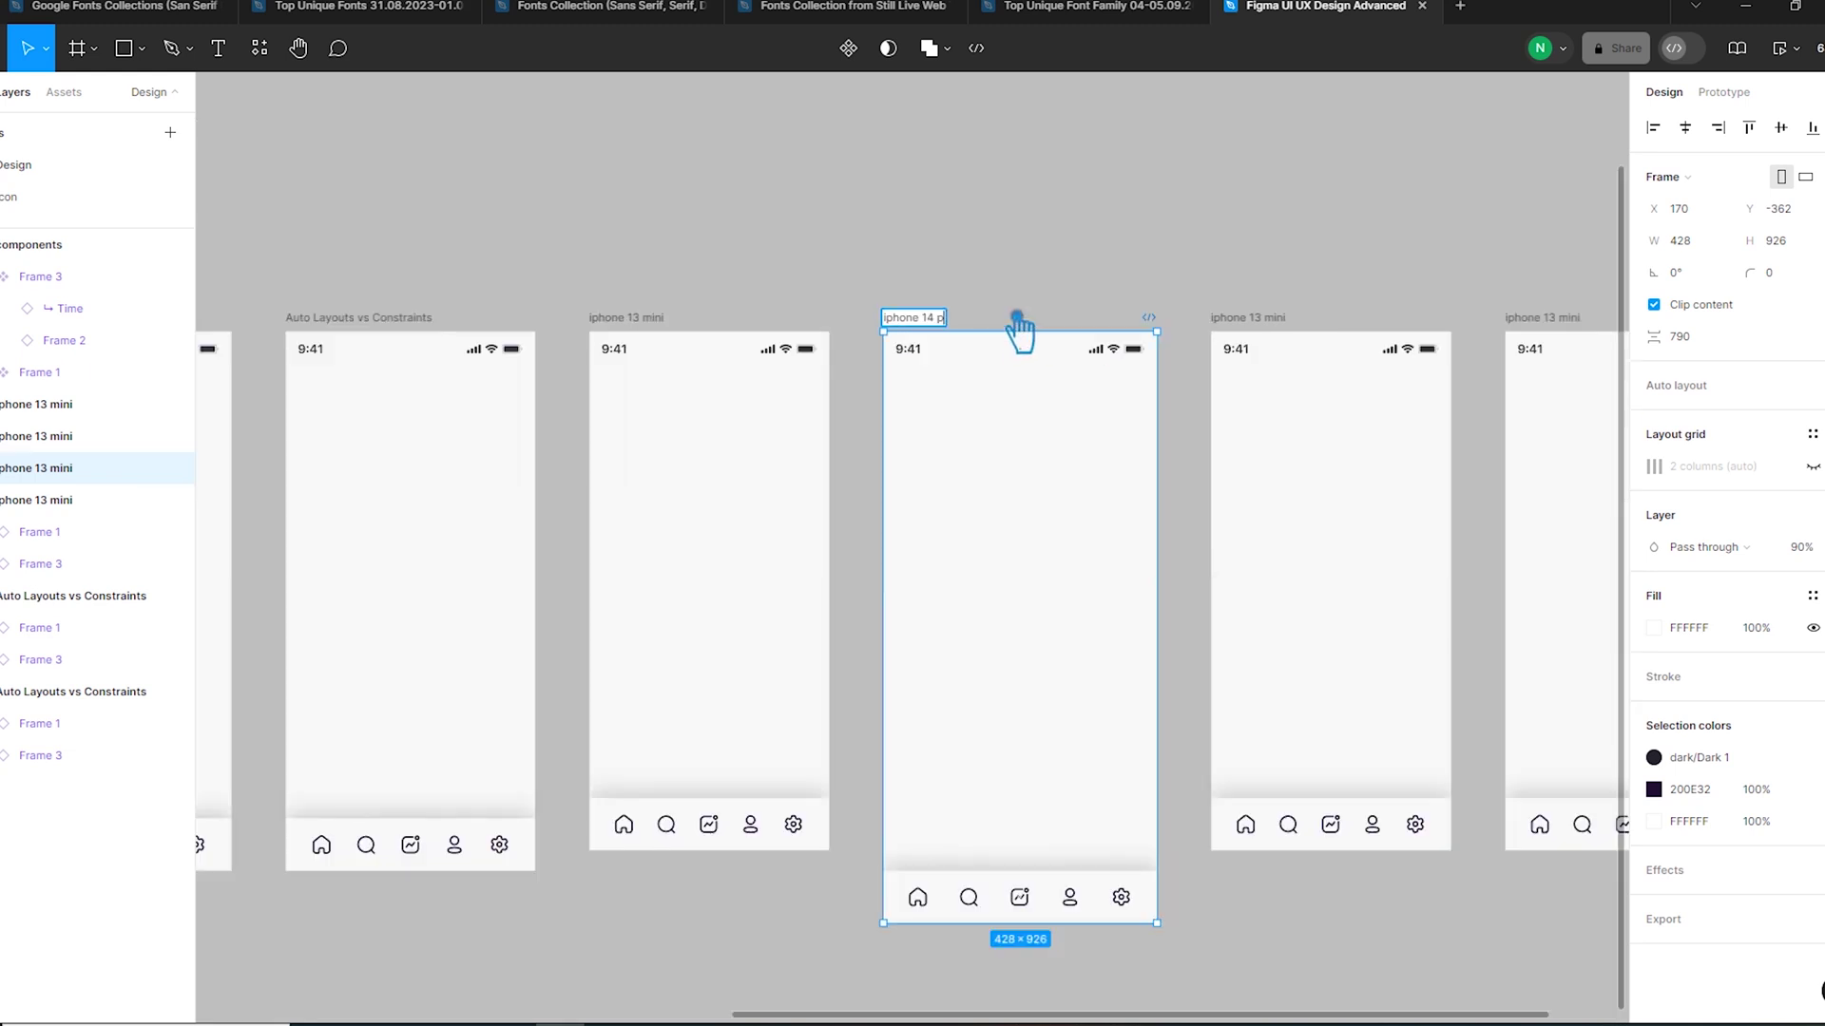
pyautogui.click(1178, 233)
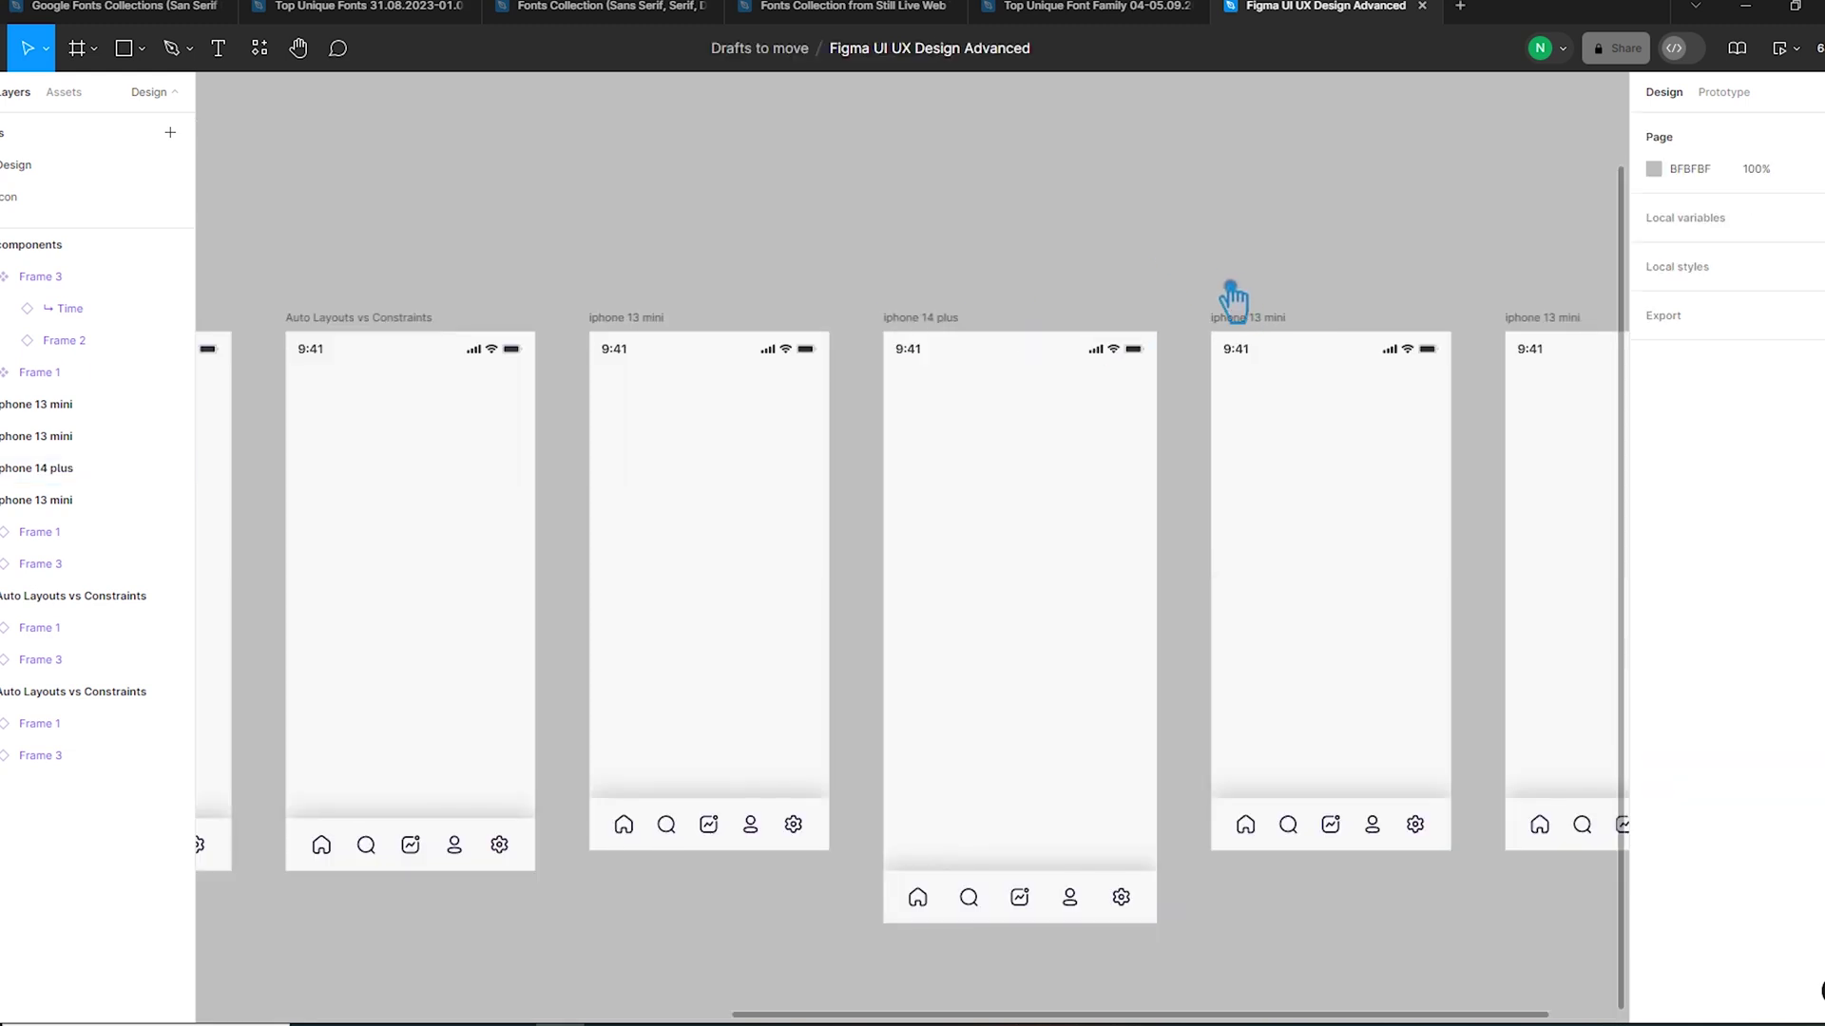
# - Resize the phone after iphone 14 plus to the iPhone 13 & 14 preset, 390 × 844, and rename it iphone 13 & 14
pyautogui.moveTo(1242, 305); pyautogui.dragTo(914, 249)
pyautogui.click(915, 245)
pyautogui.click(1685, 190)
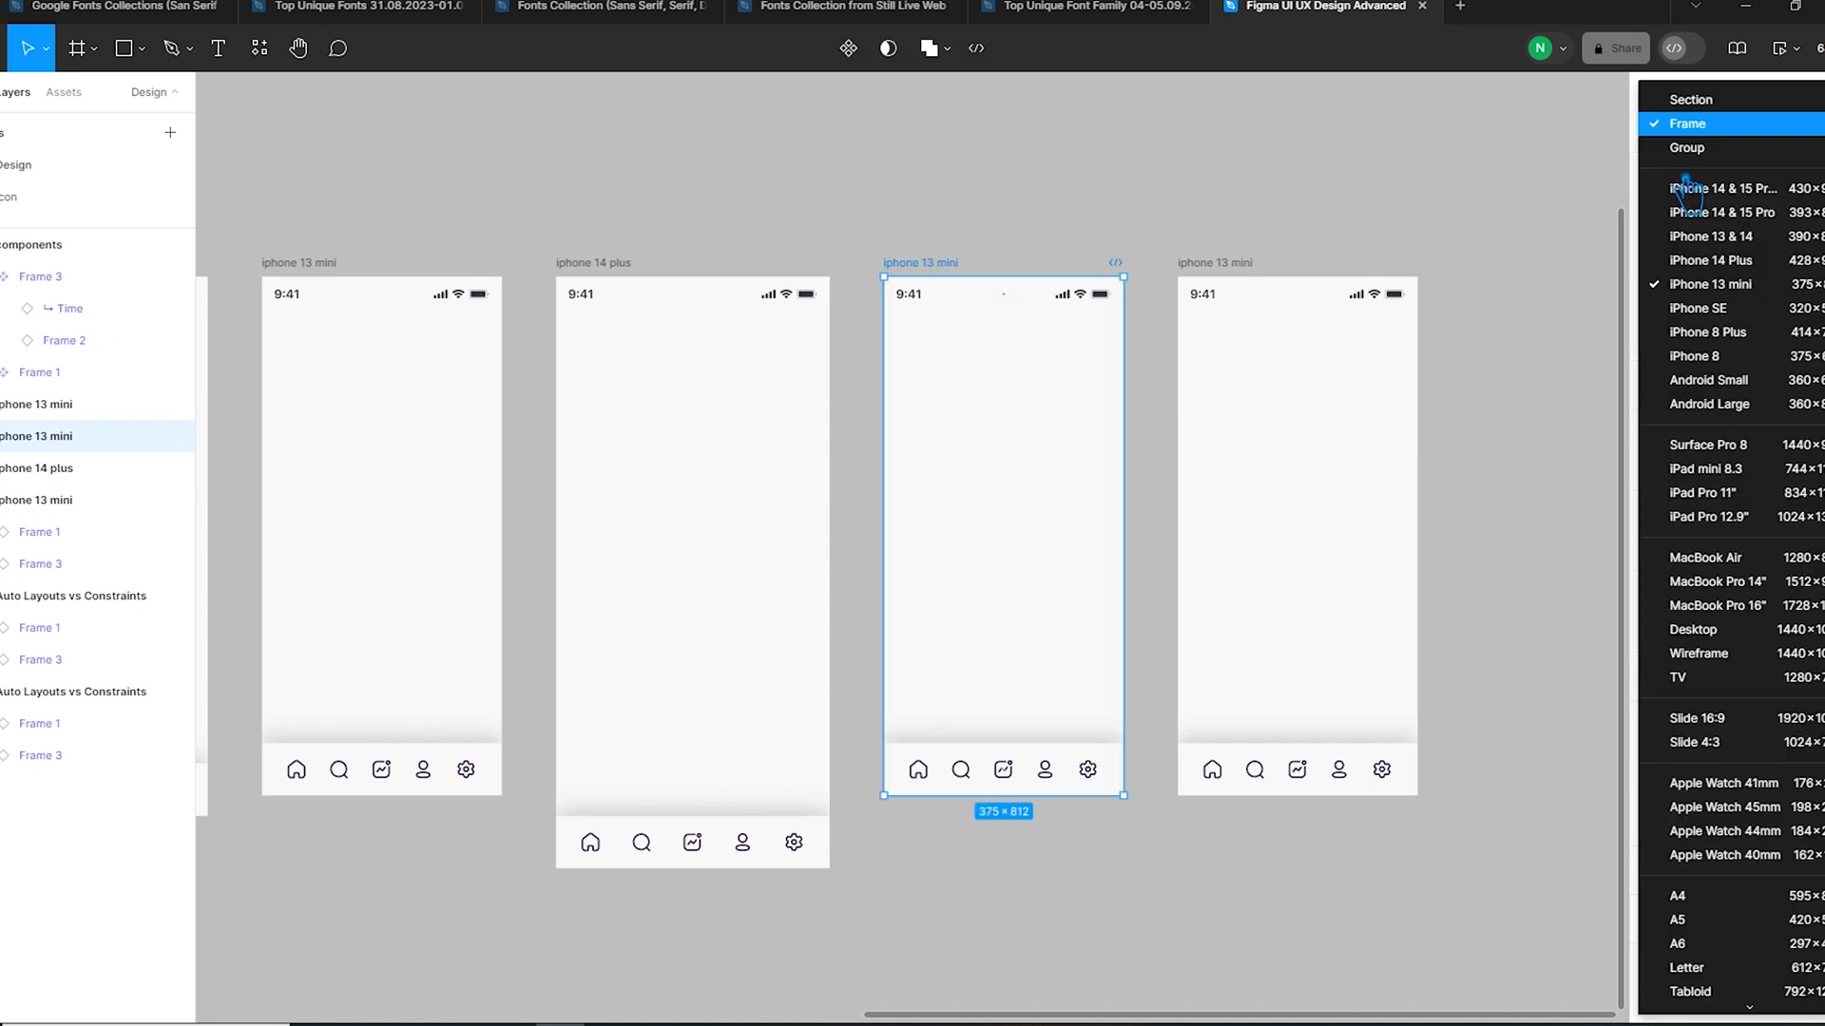
pyautogui.click(1775, 246)
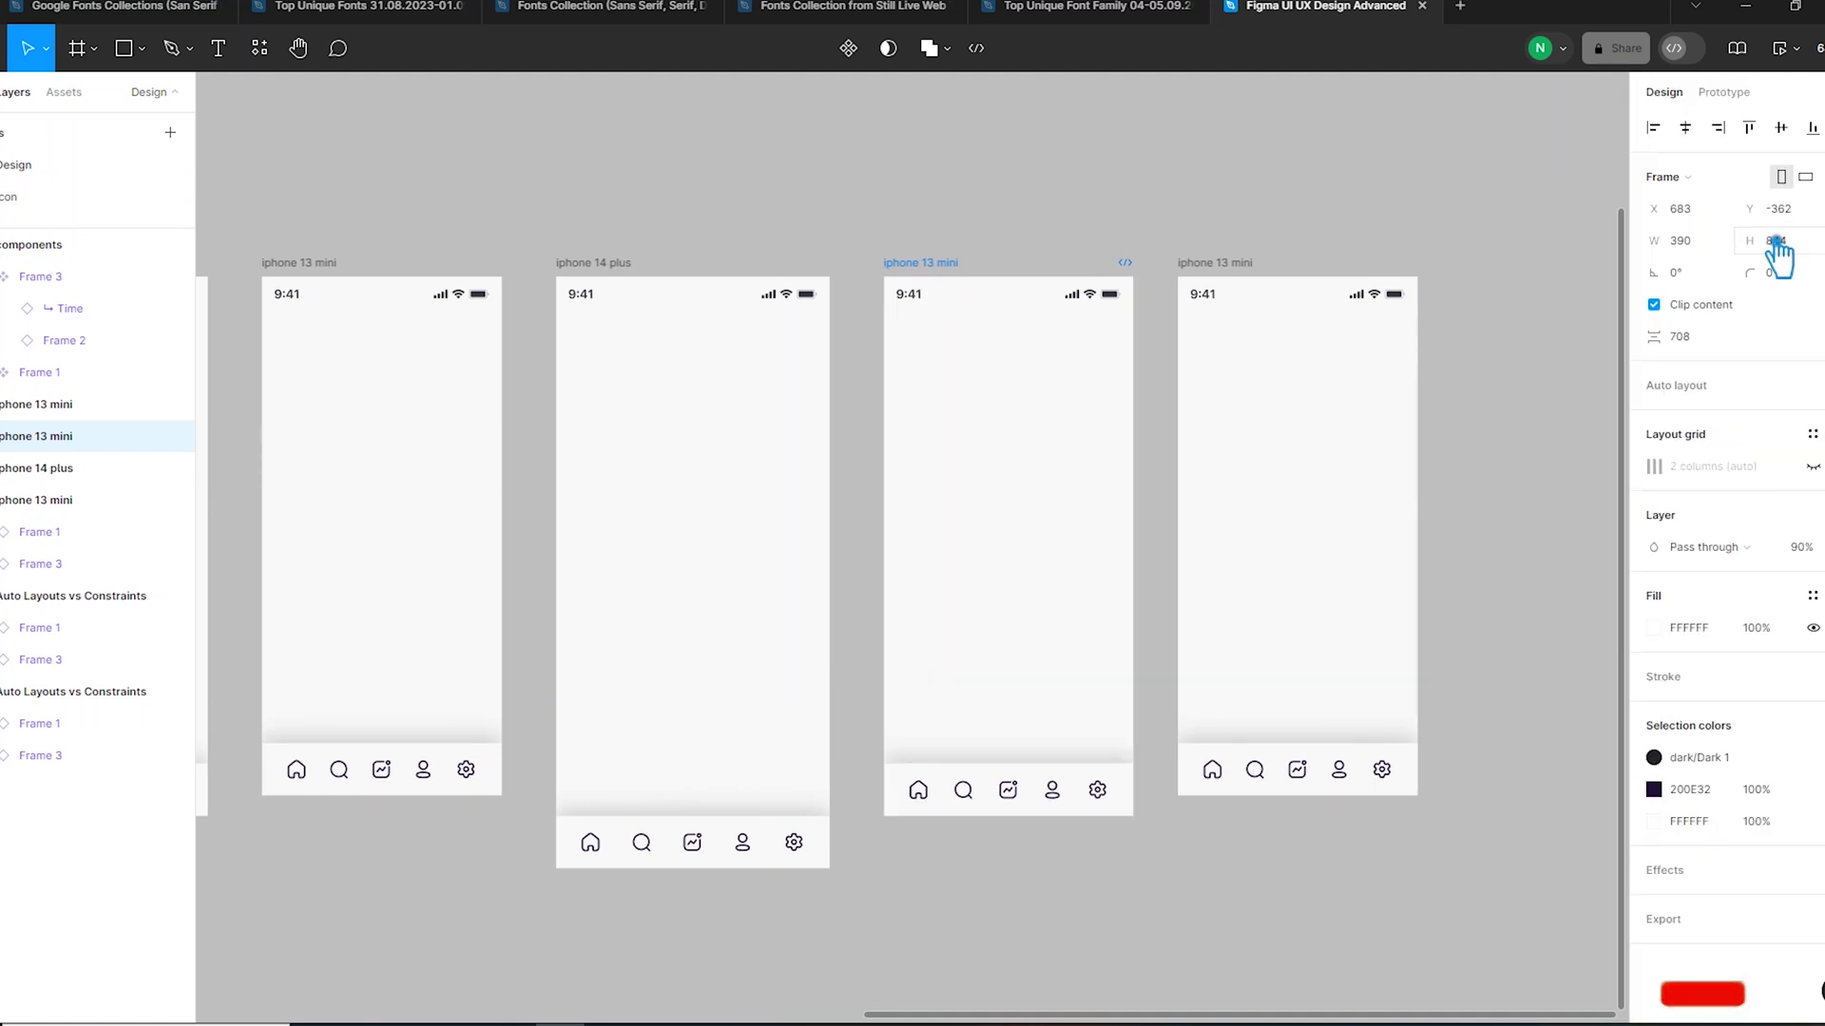
pyautogui.doubleClick(946, 262)
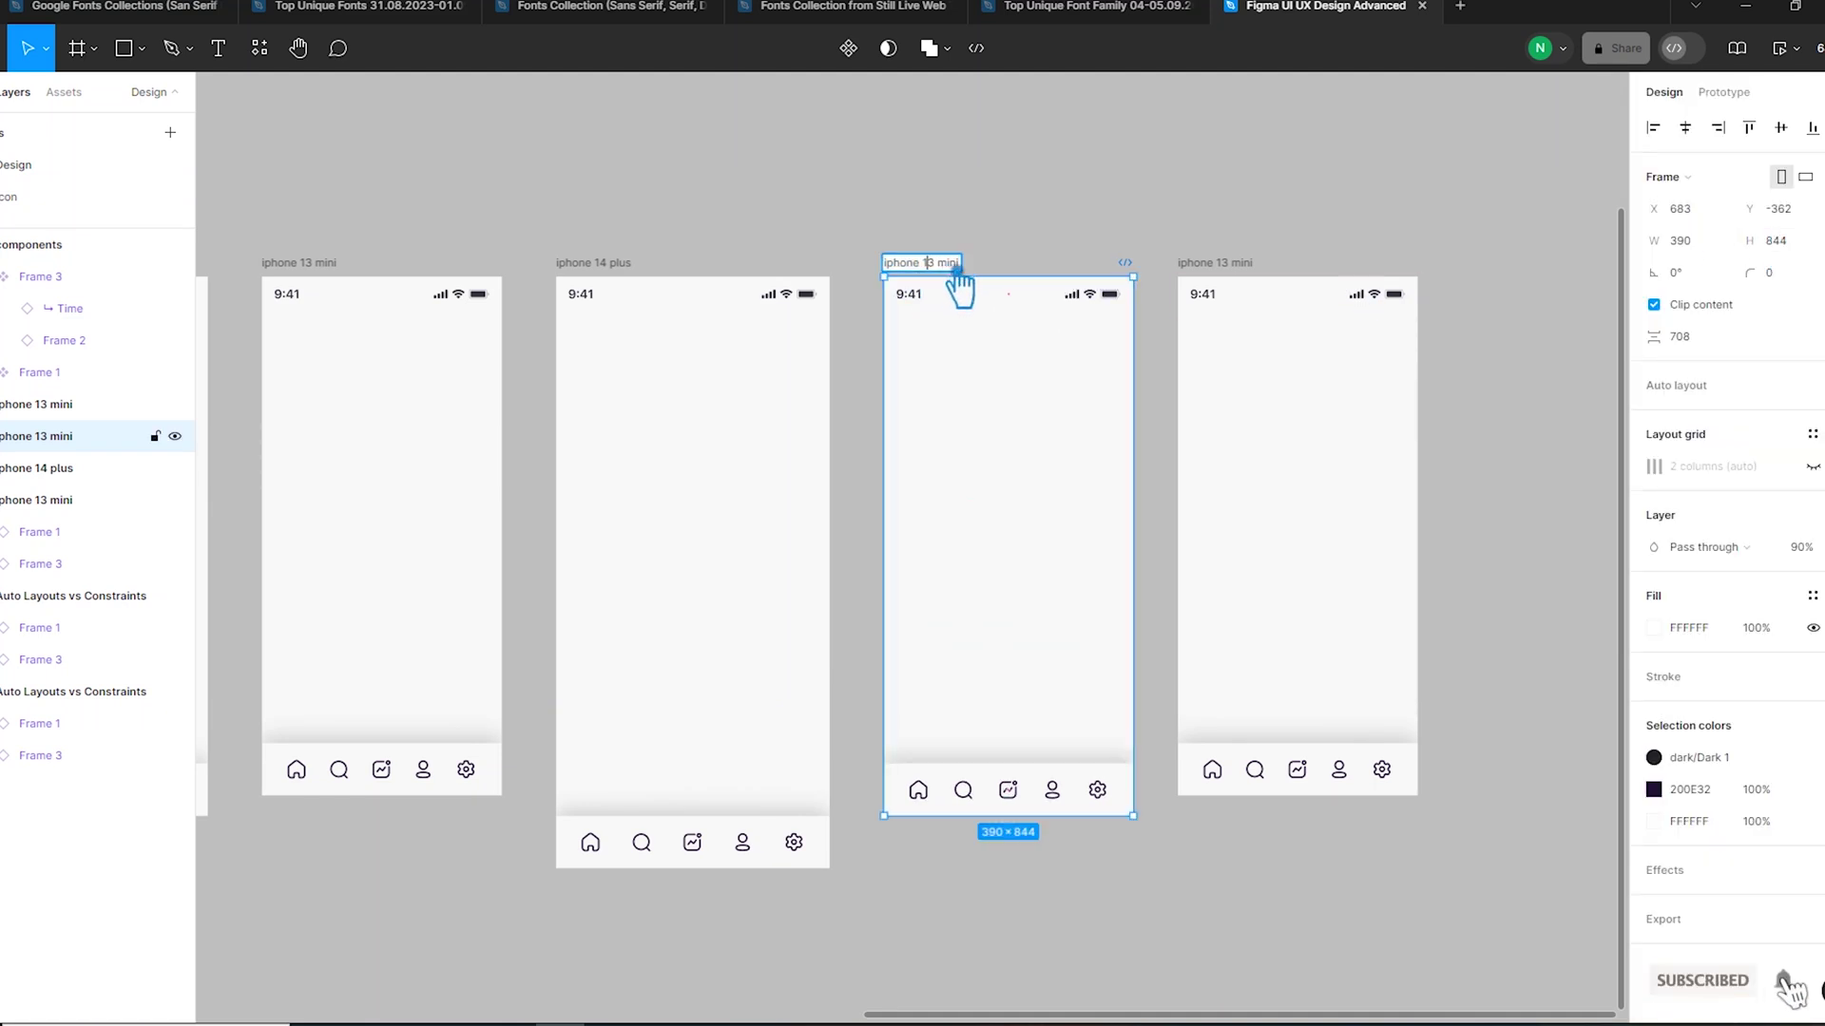
pyautogui.write('&')
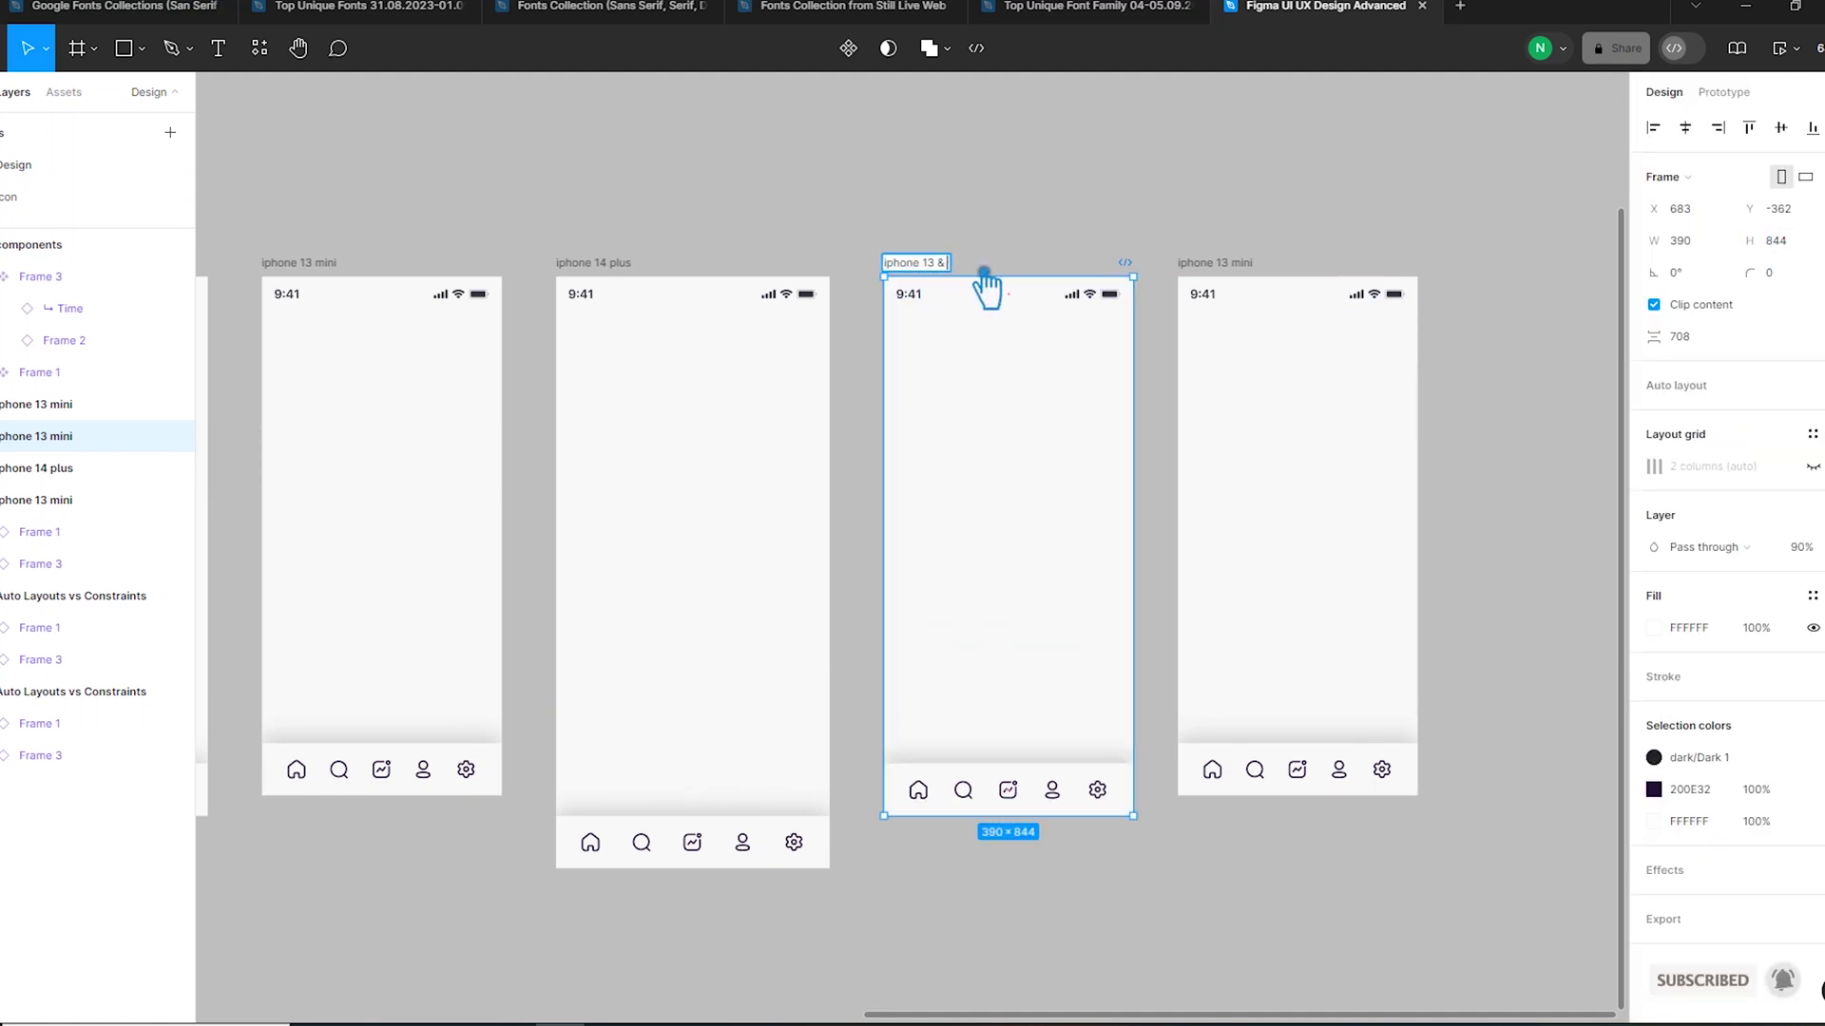
pyautogui.write(' 1')
pyautogui.click(1017, 237)
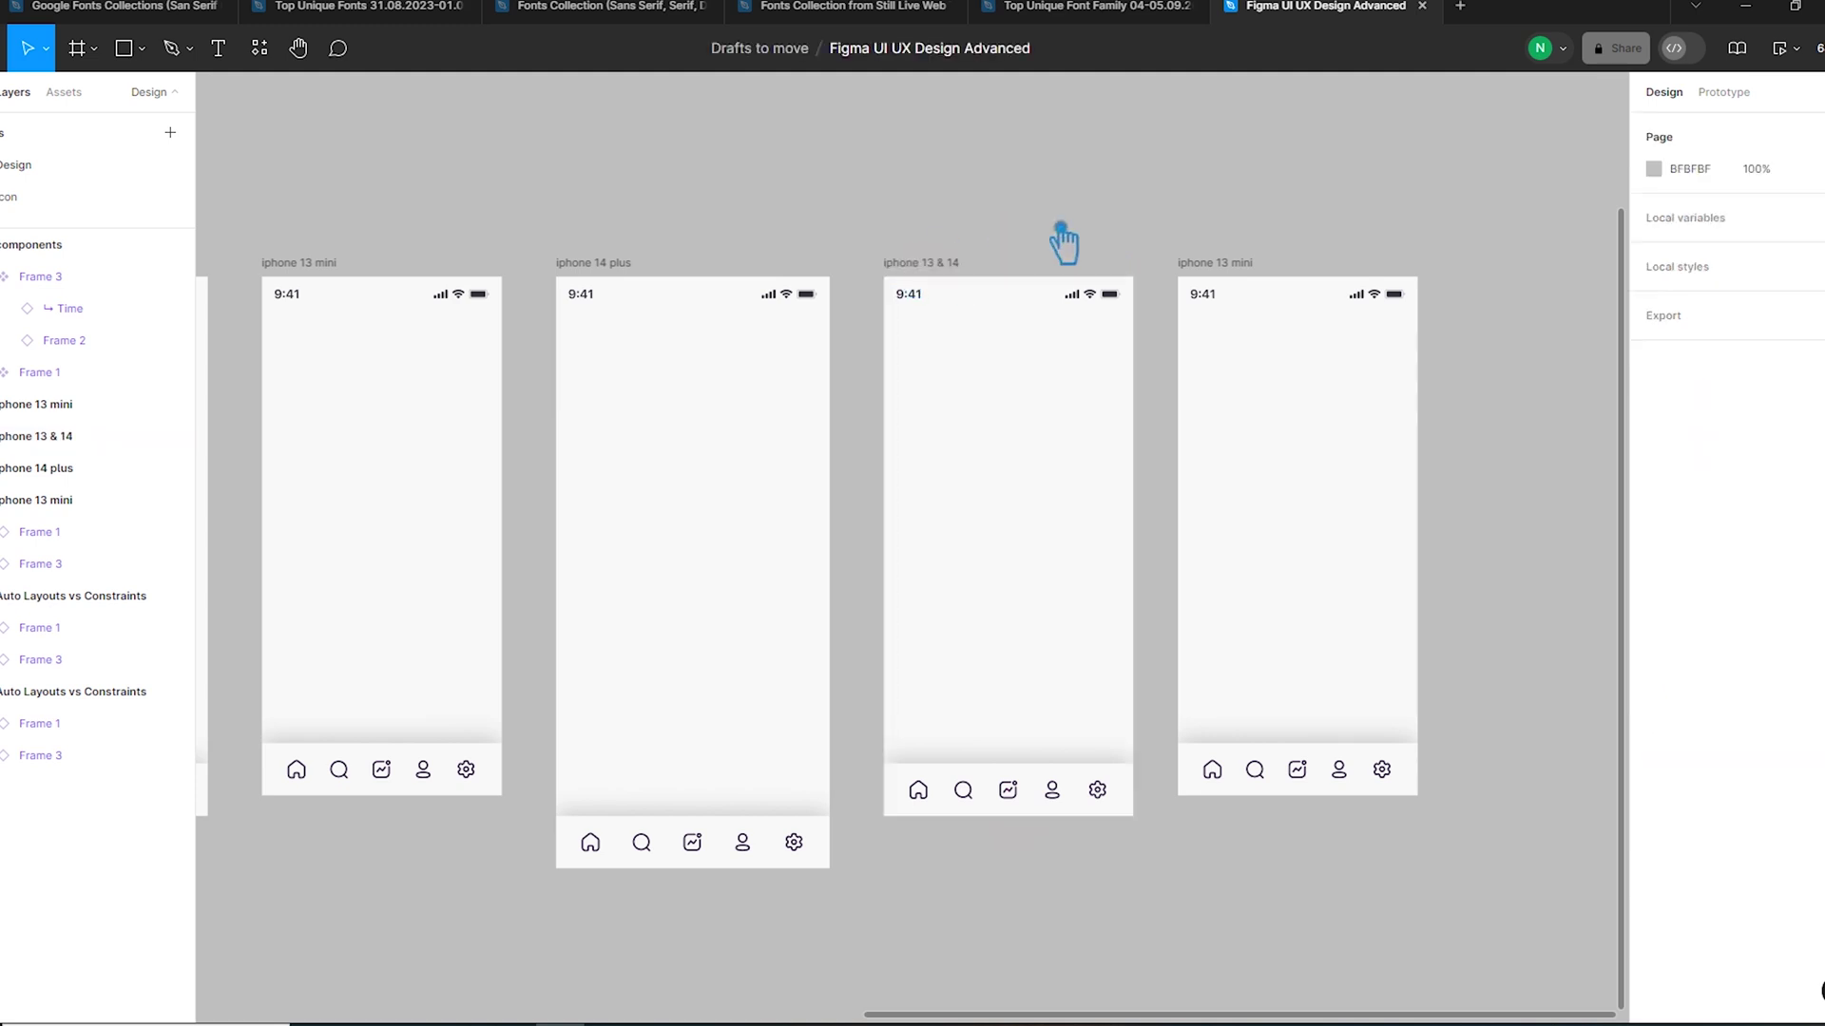
# - Resize the last phone frame in the row to the iPhone 14 & 15 Pro preset
pyautogui.click(1258, 278)
pyautogui.click(1718, 184)
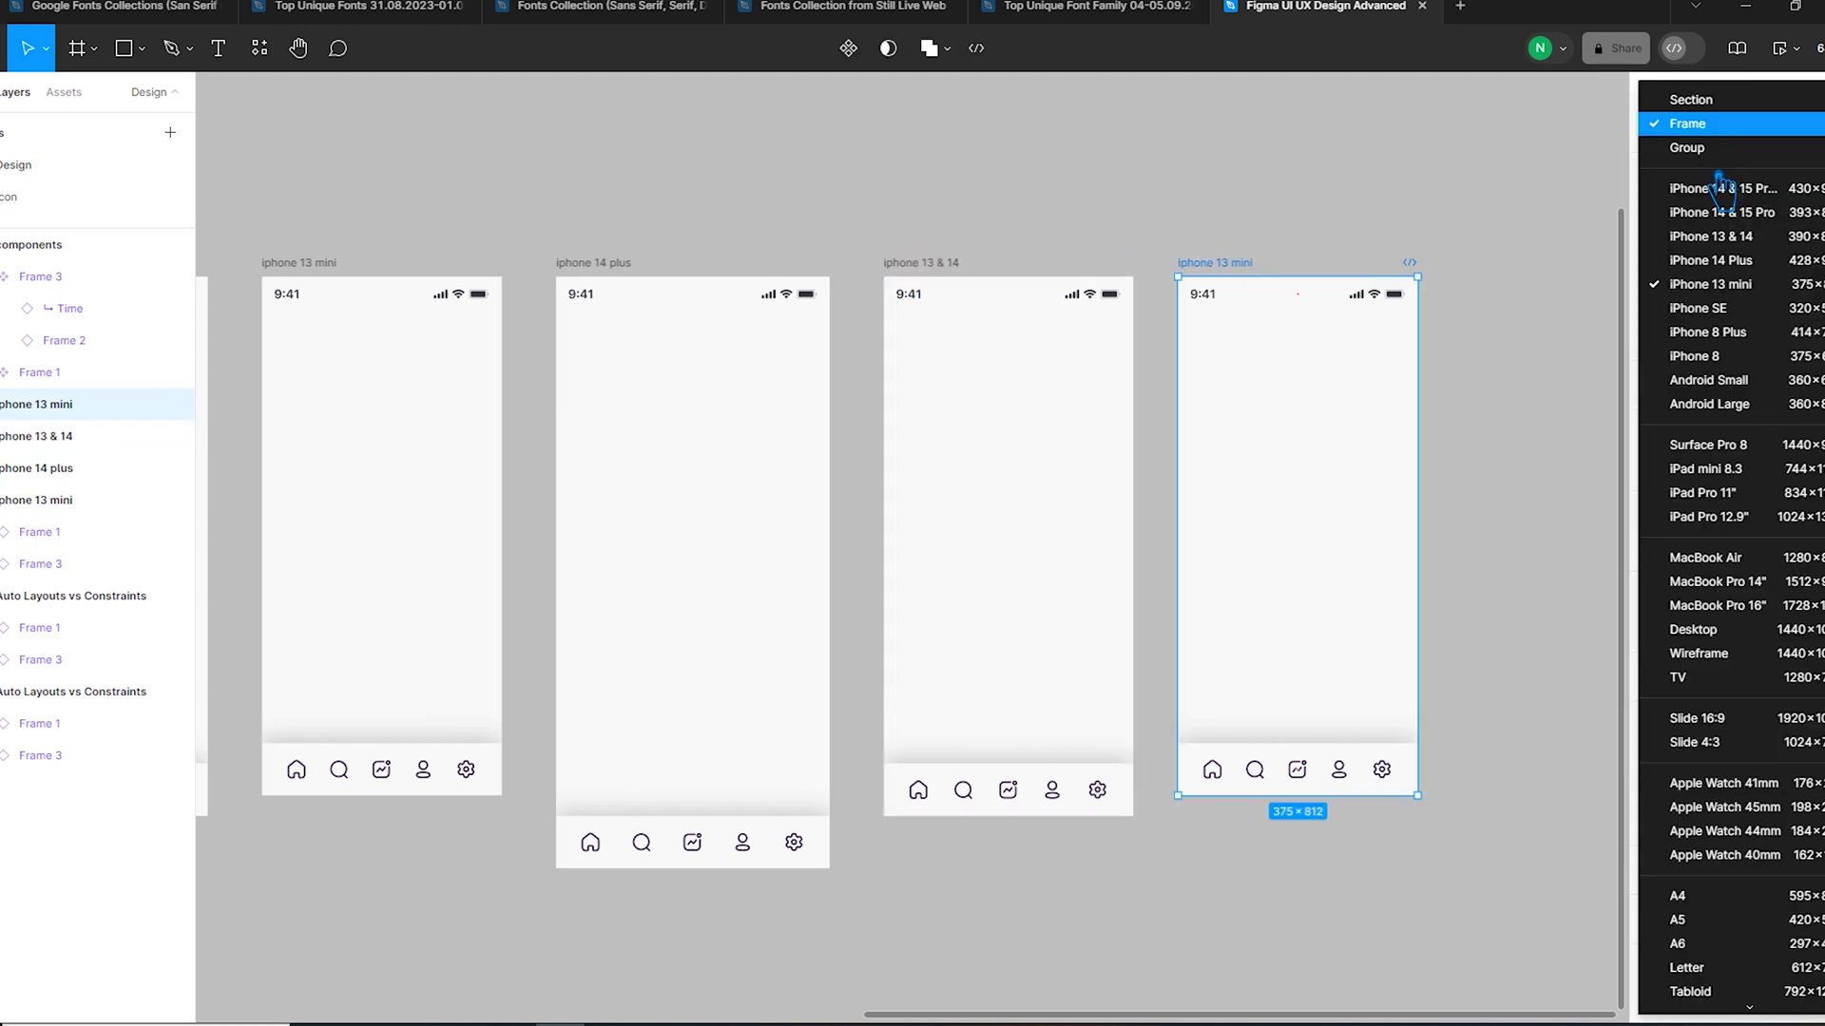
pyautogui.click(1757, 219)
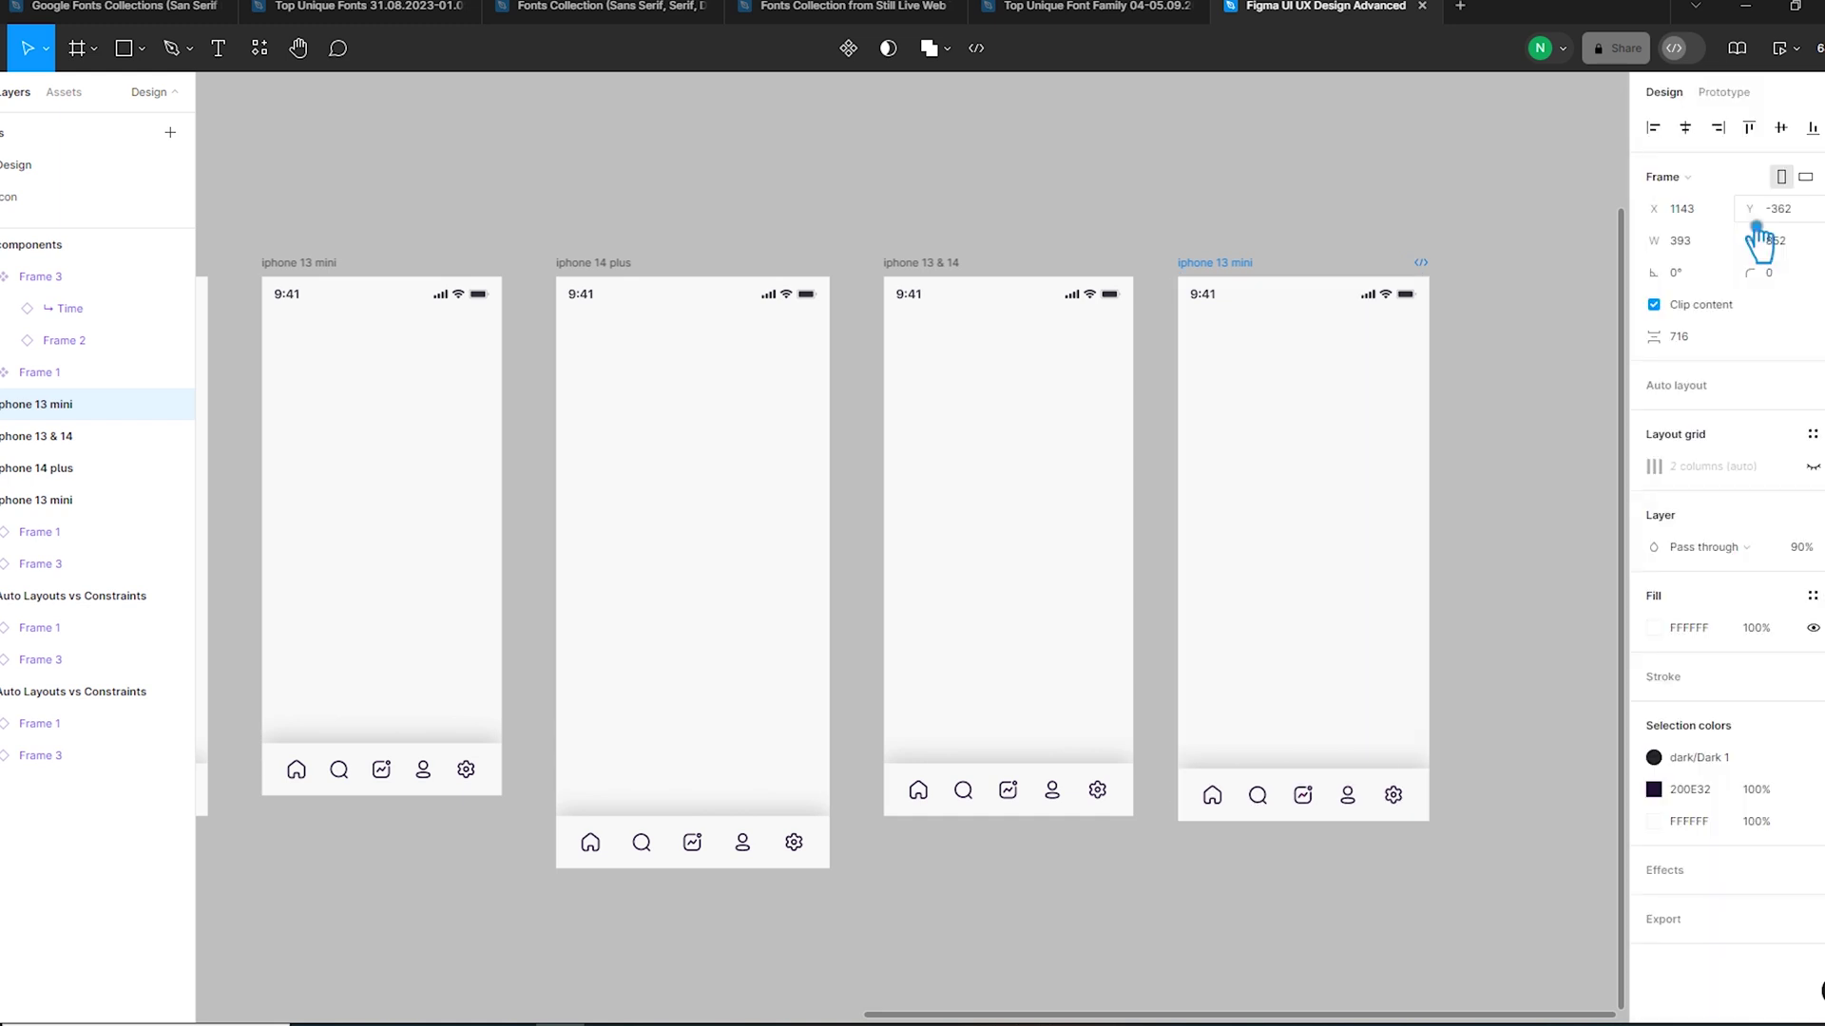
# - Rename the last phone frame in the row as iphone 14 & 15 Pro
pyautogui.doubleClick(1233, 265)
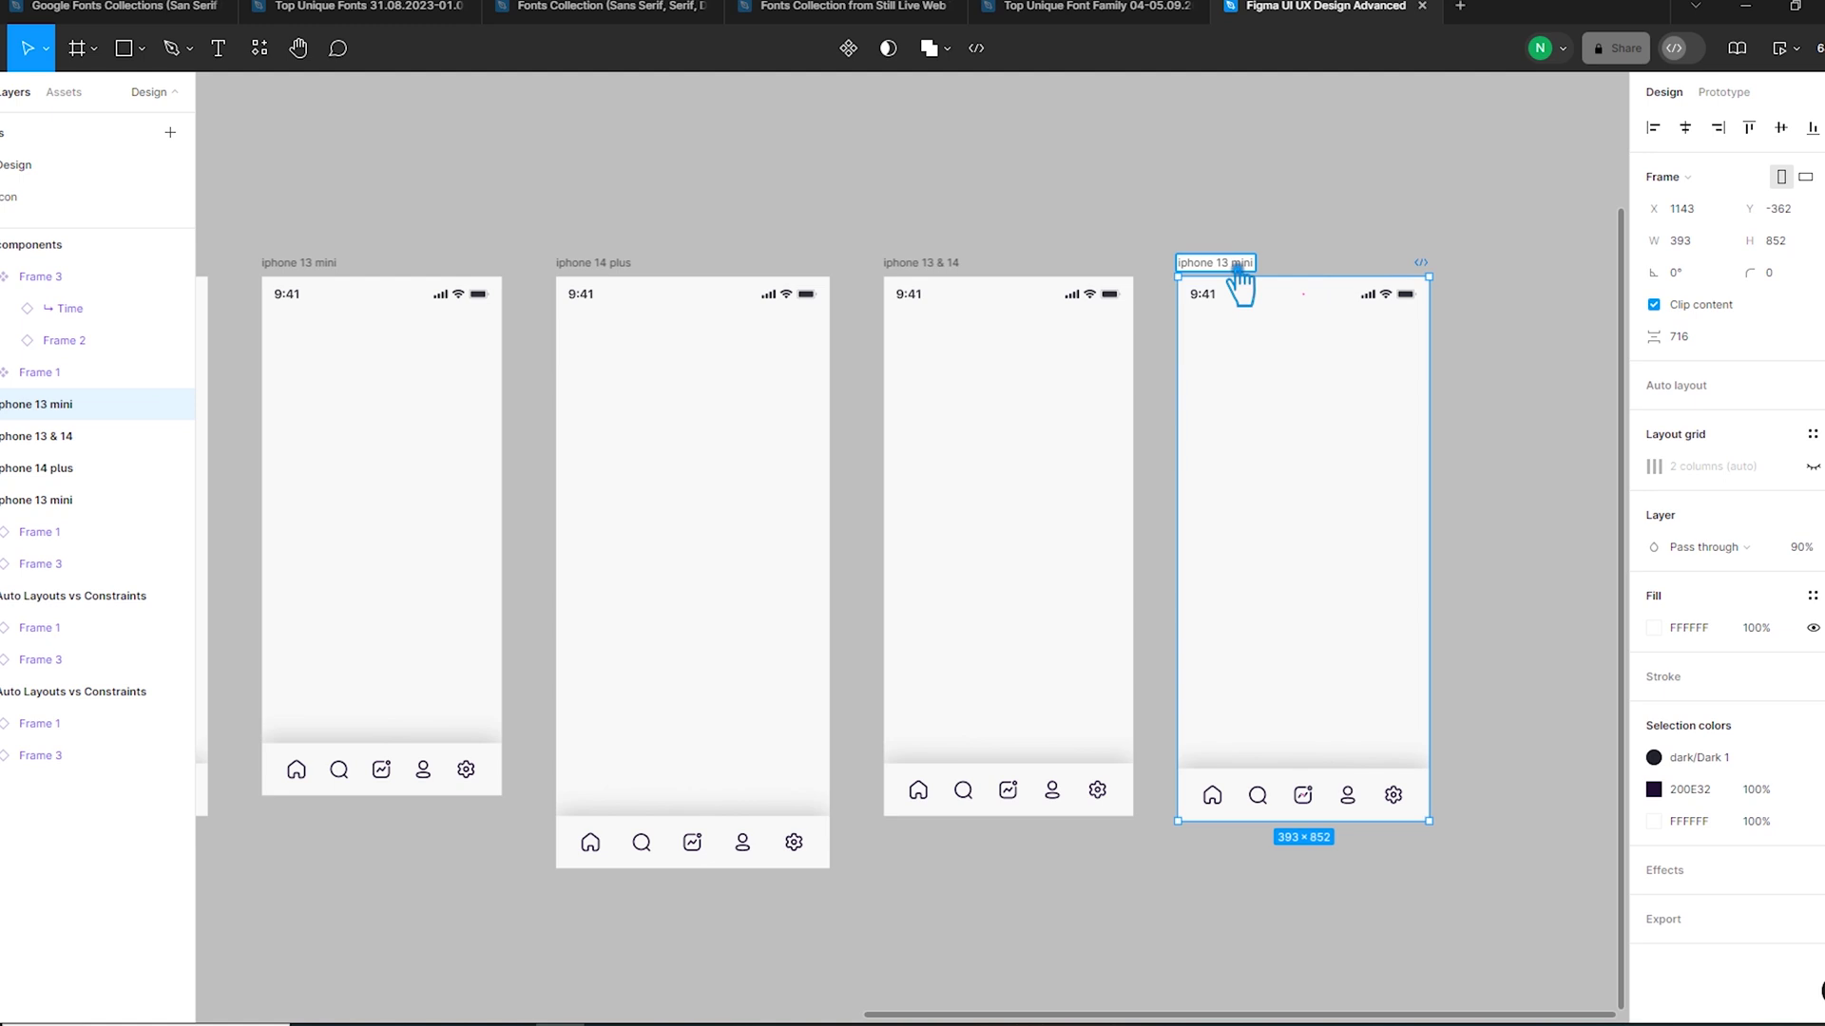
pyautogui.moveTo(1245, 270); pyautogui.dragTo(1298, 273)
pyautogui.write('14')
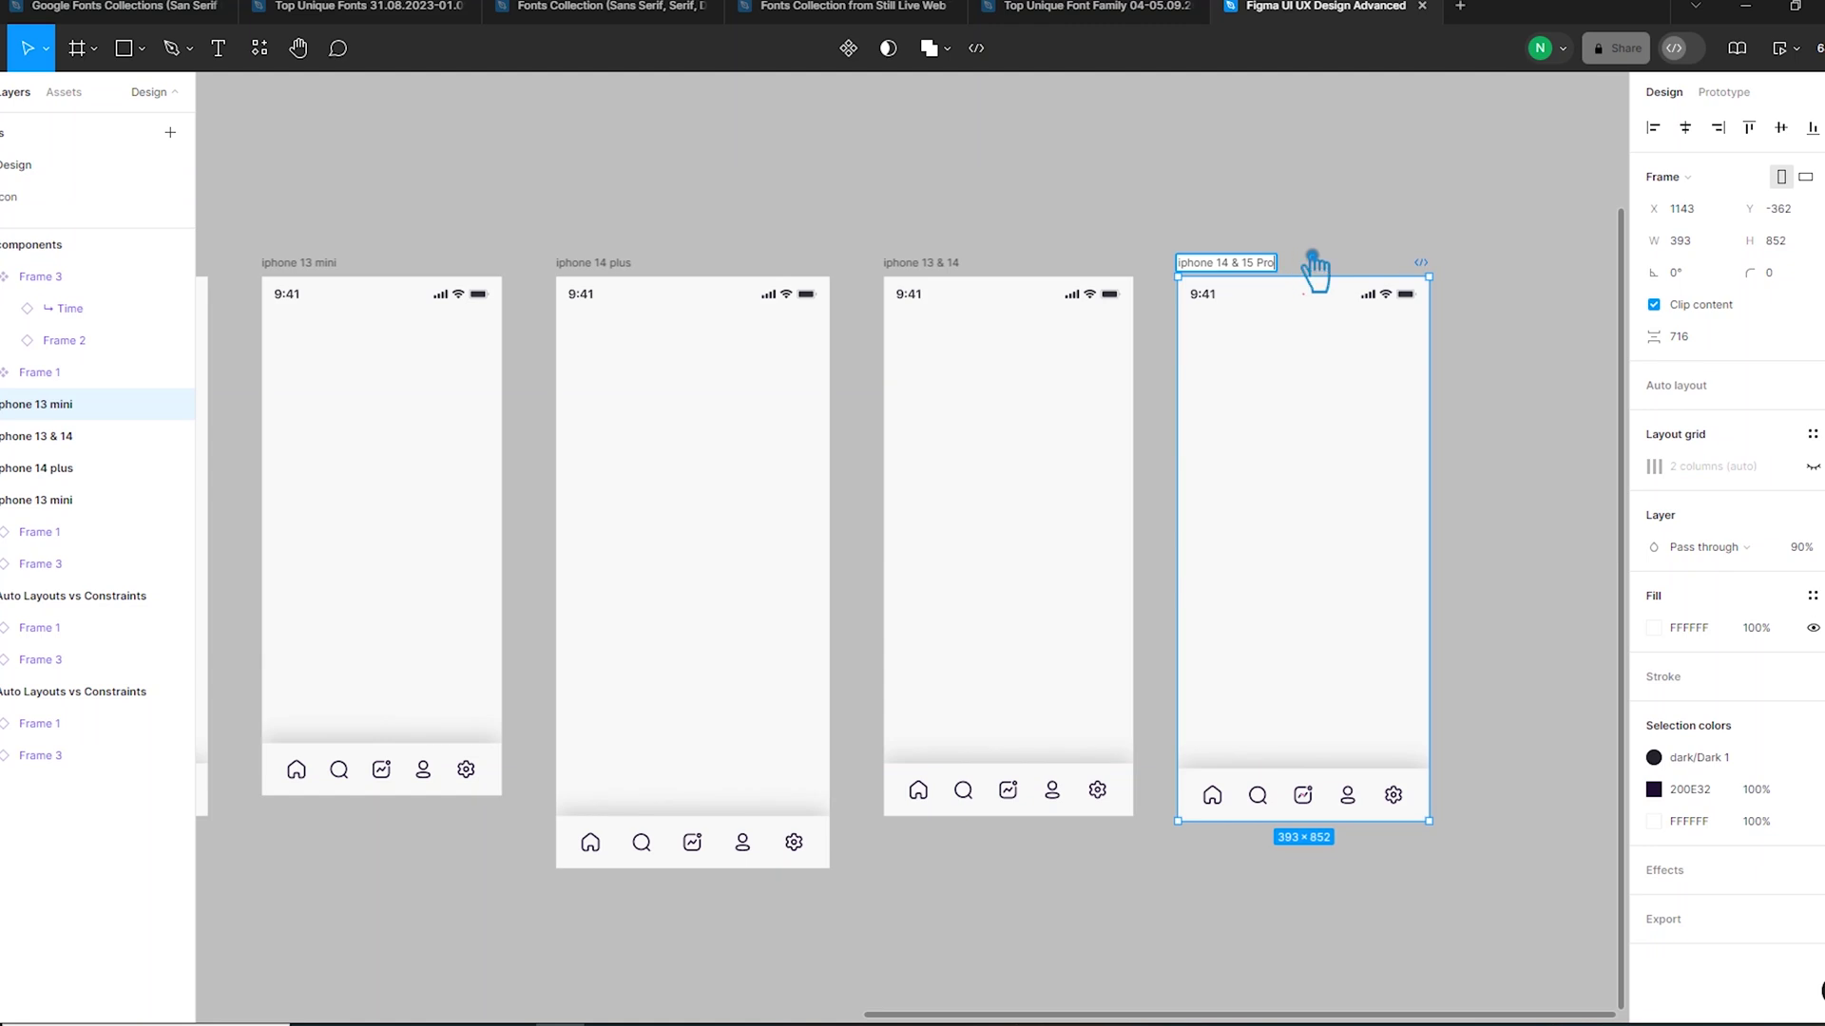
pyautogui.click(1334, 247)
pyautogui.click(1433, 275)
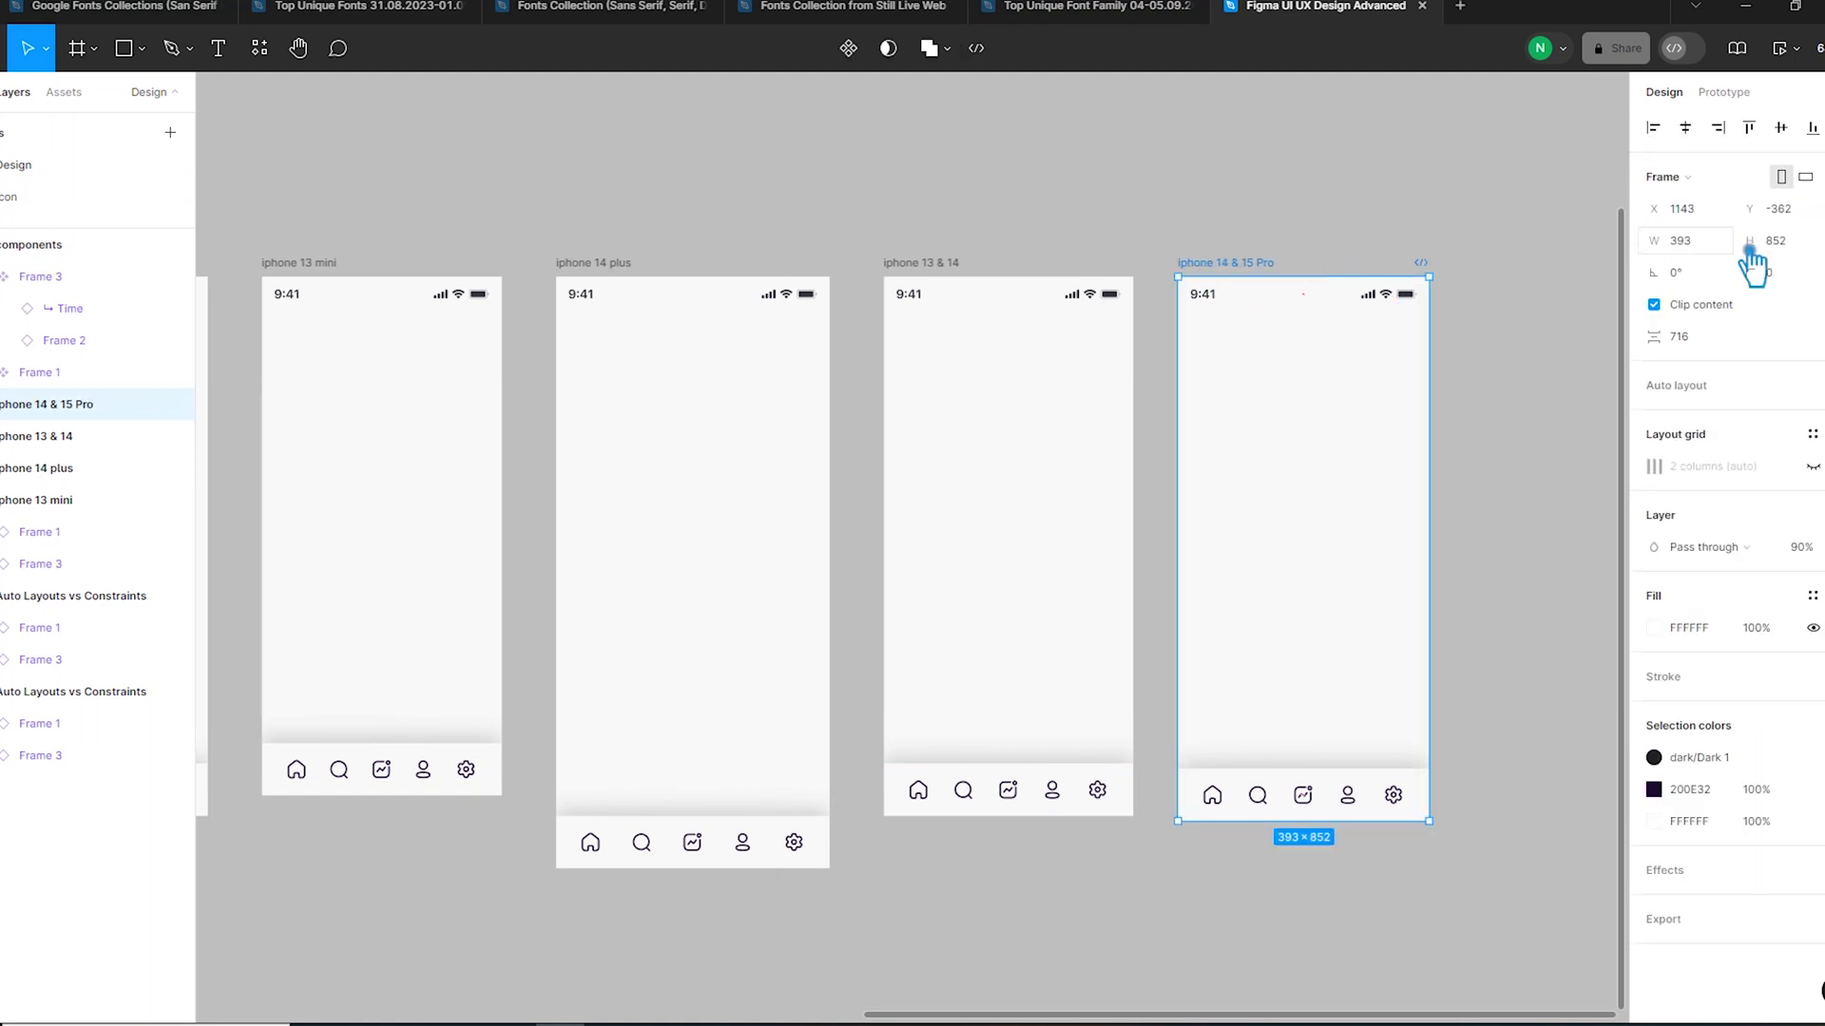
pyautogui.click(1687, 179)
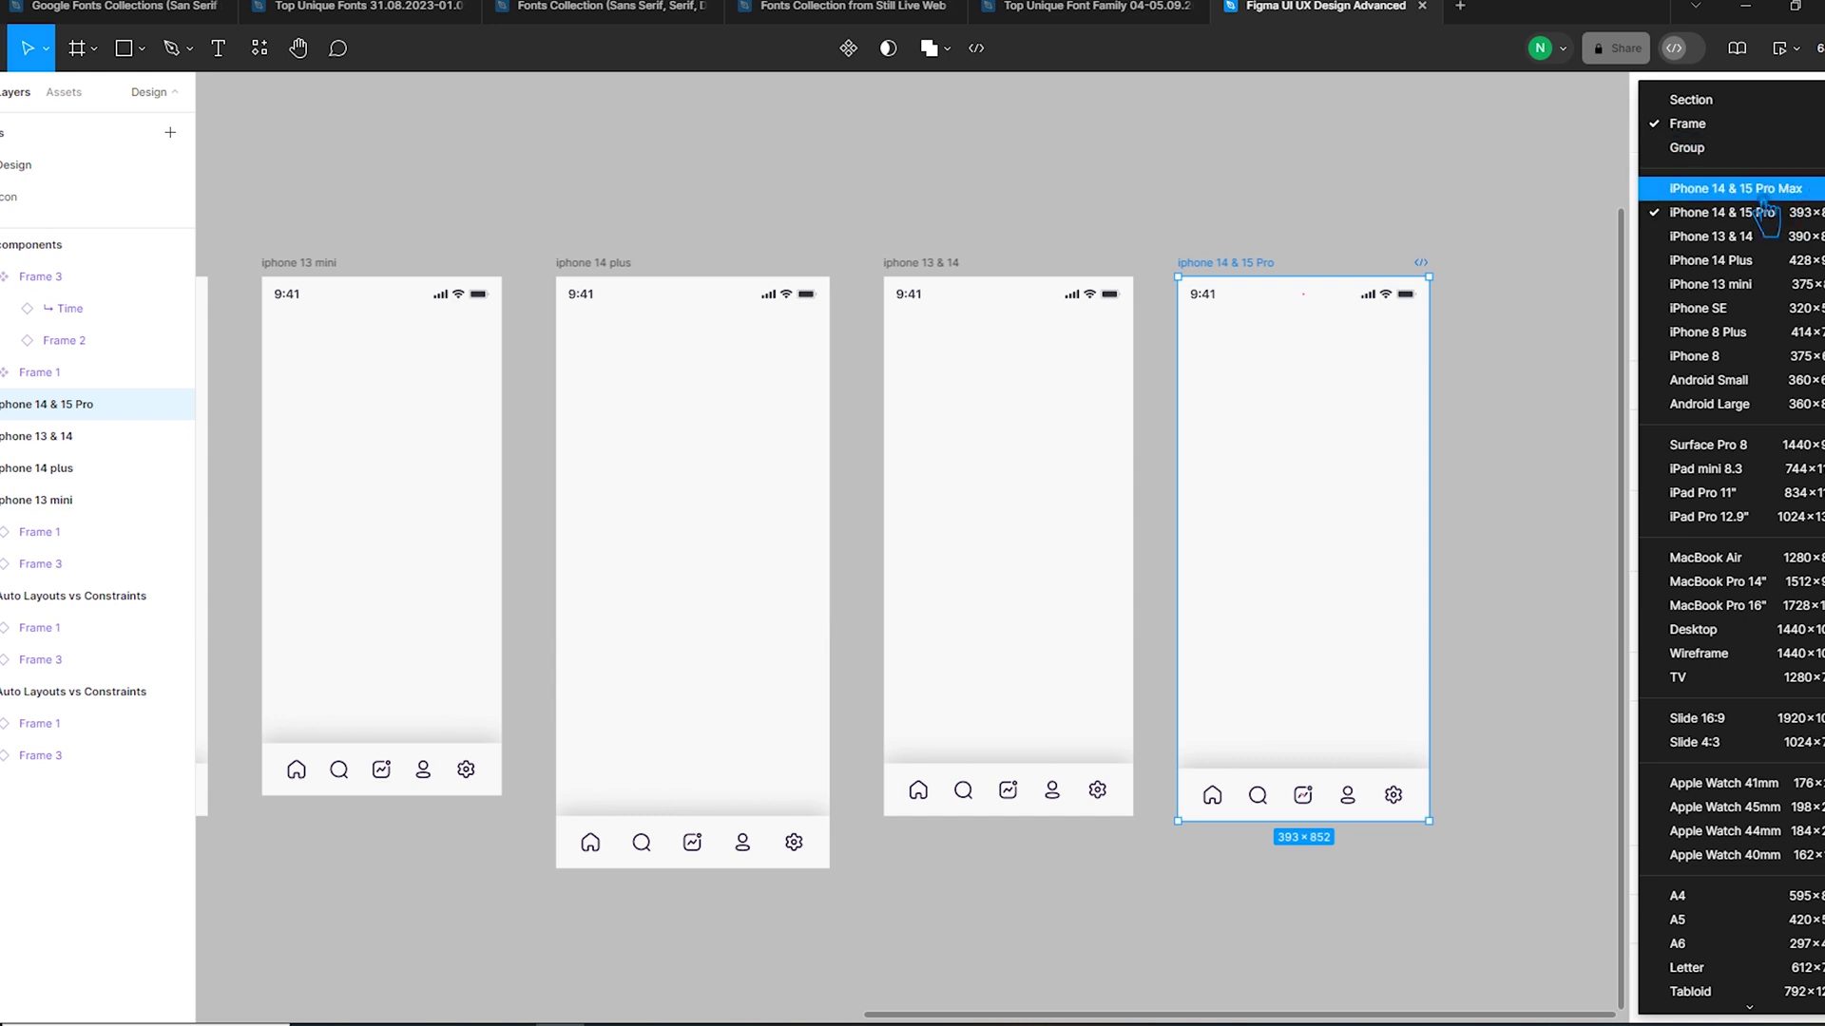
pyautogui.click(1148, 232)
# - Try stretching the iphone 14 & 15 Pro frame upward to a height of 885
pyautogui.hotkey('shift', '1')
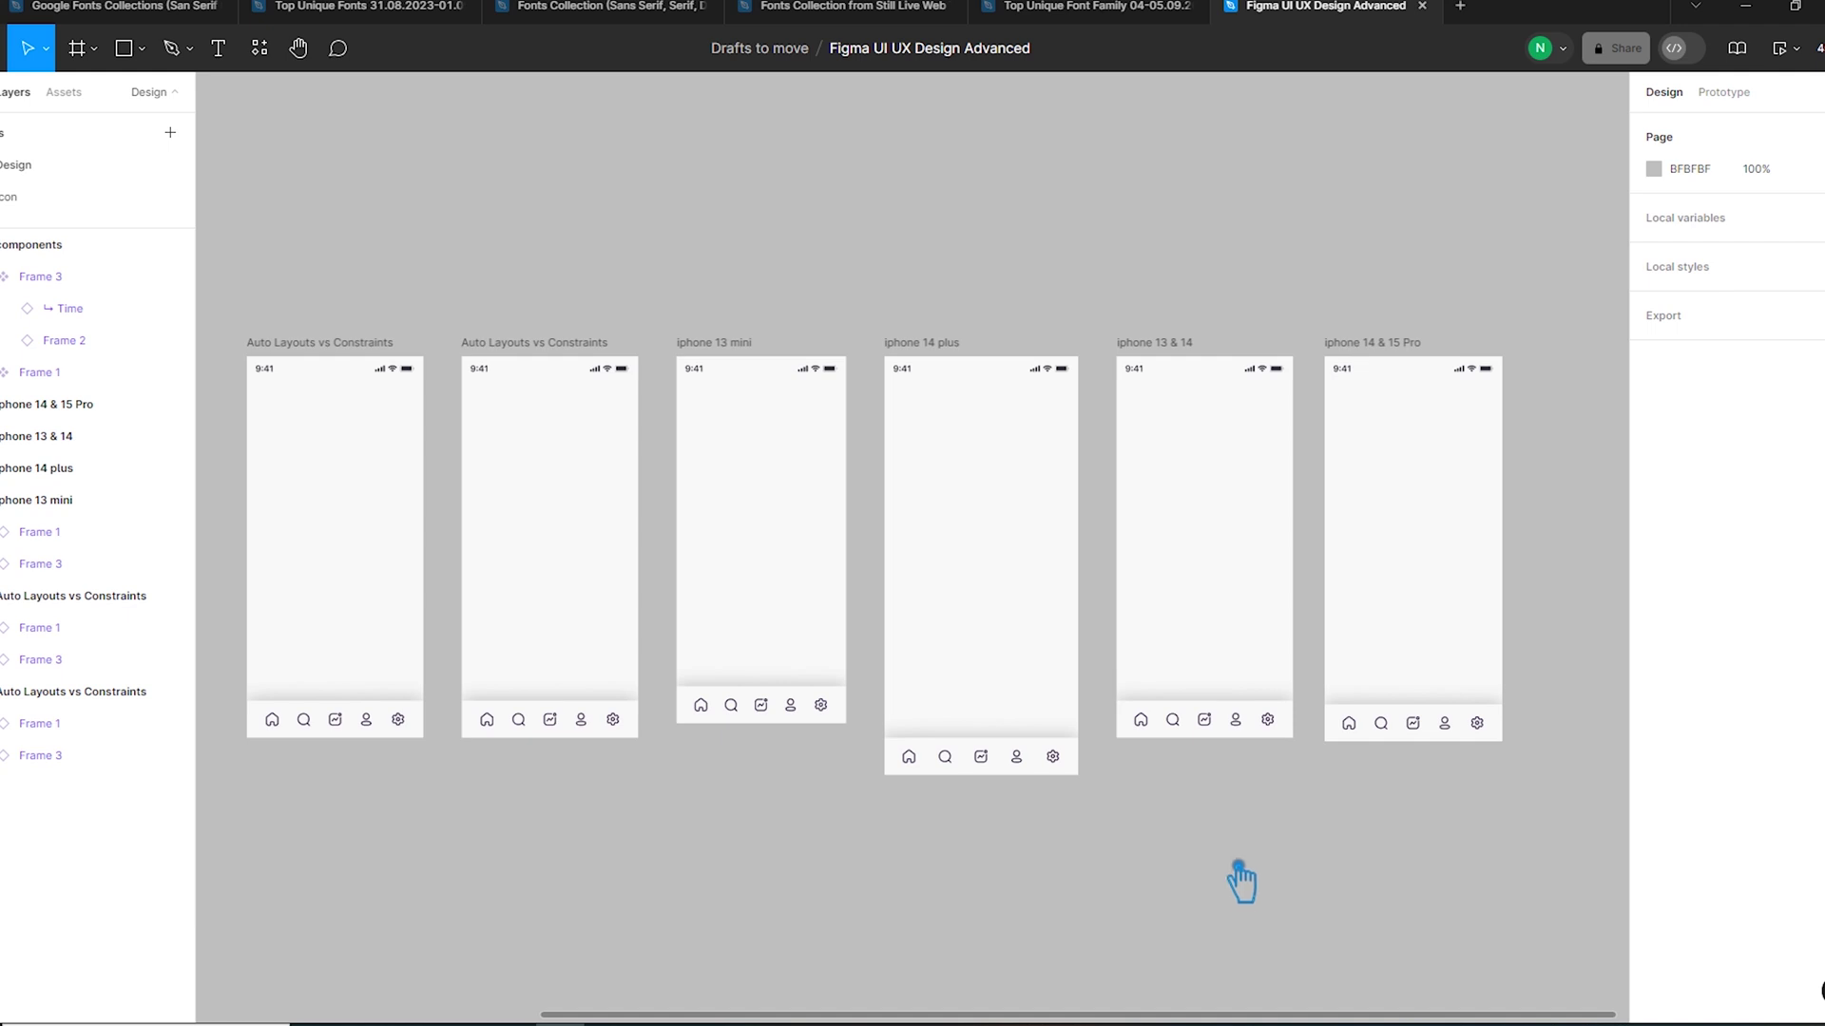
pyautogui.click(1373, 351)
pyautogui.moveTo(1357, 359); pyautogui.dragTo(1421, 354)
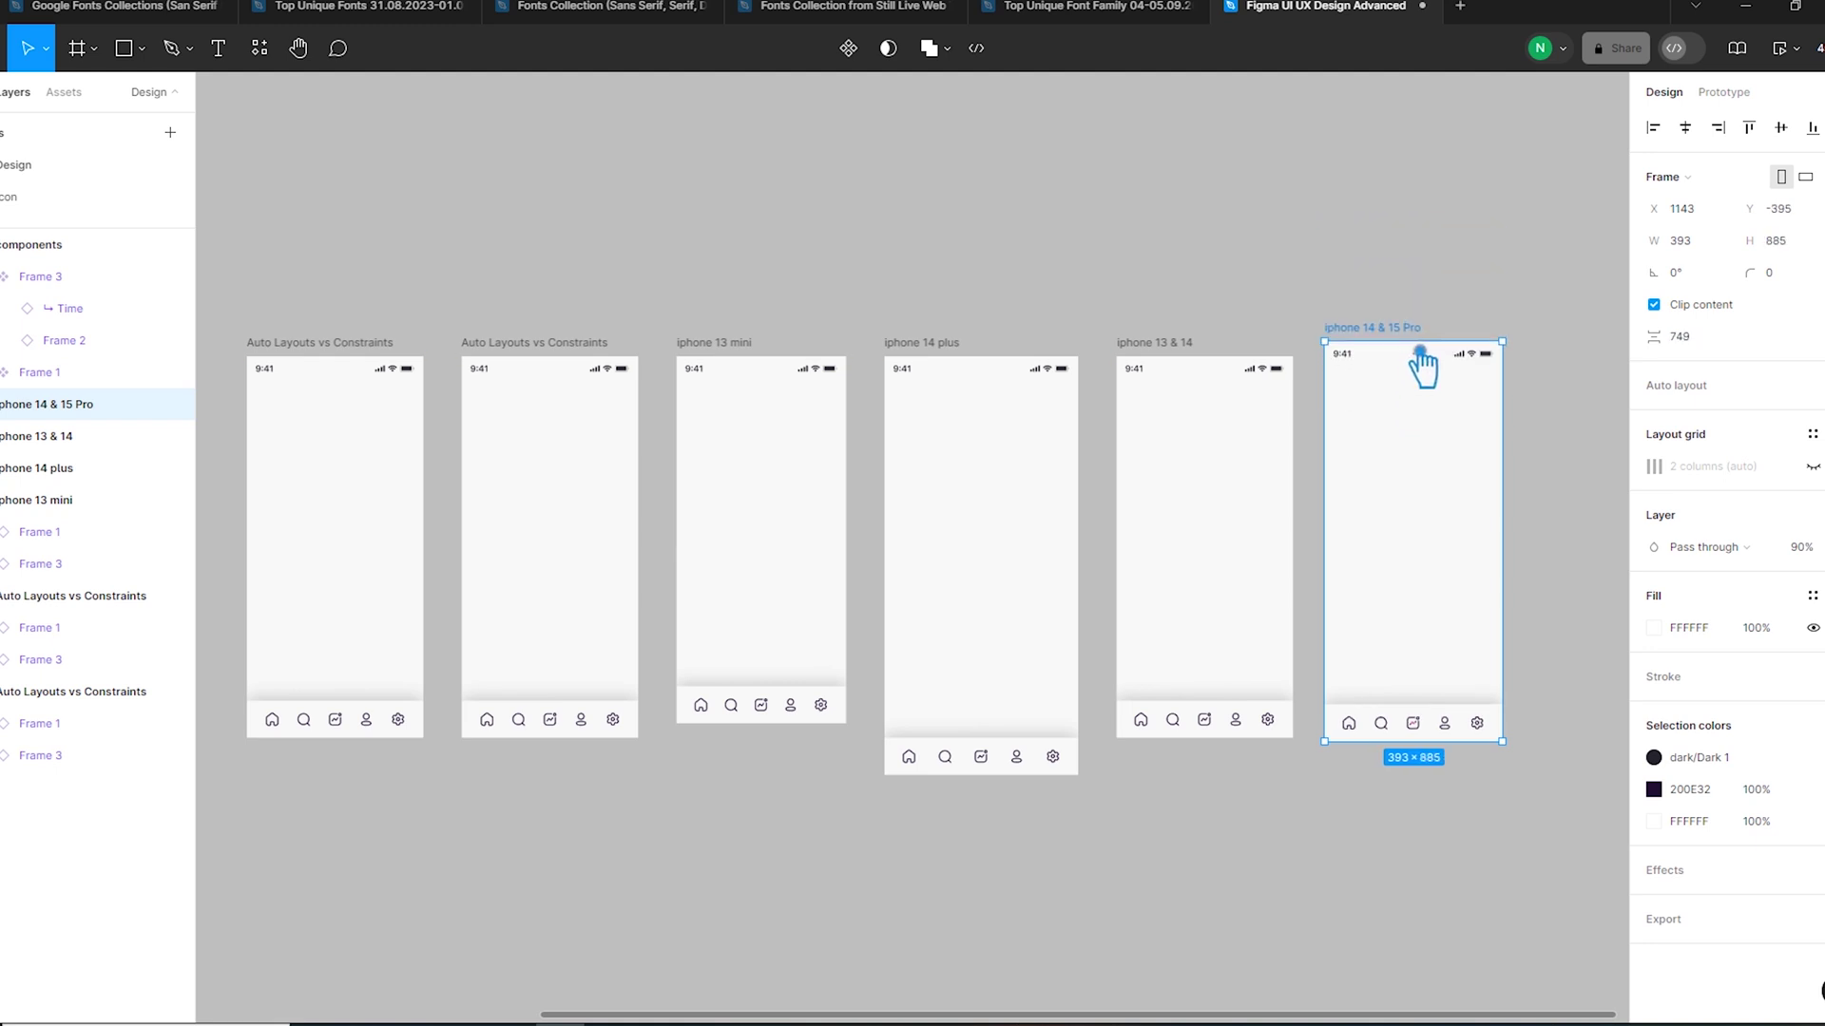
pyautogui.moveTo(1426, 741)
pyautogui.mouseDown()
pyautogui.moveTo(1432, 420)
pyautogui.moveTo(1426, 759)
pyautogui.mouseUp()
pyautogui.press('Escape')
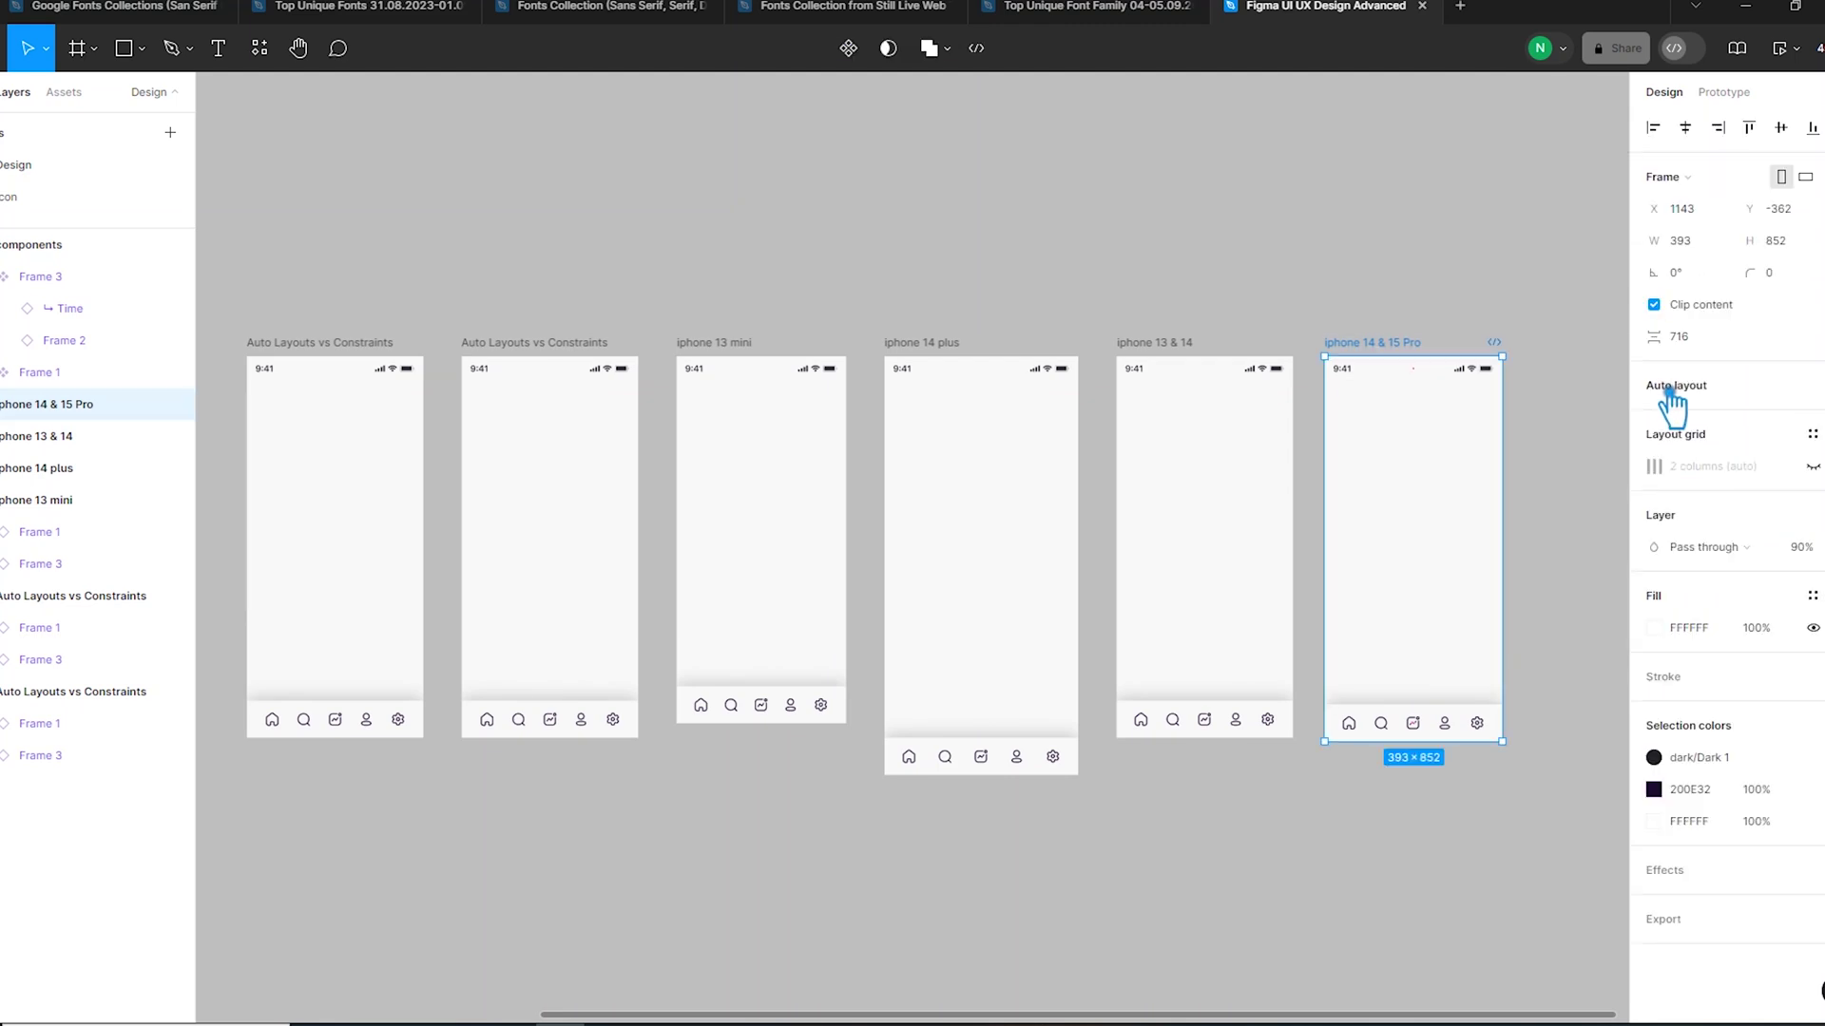
pyautogui.press('Escape')
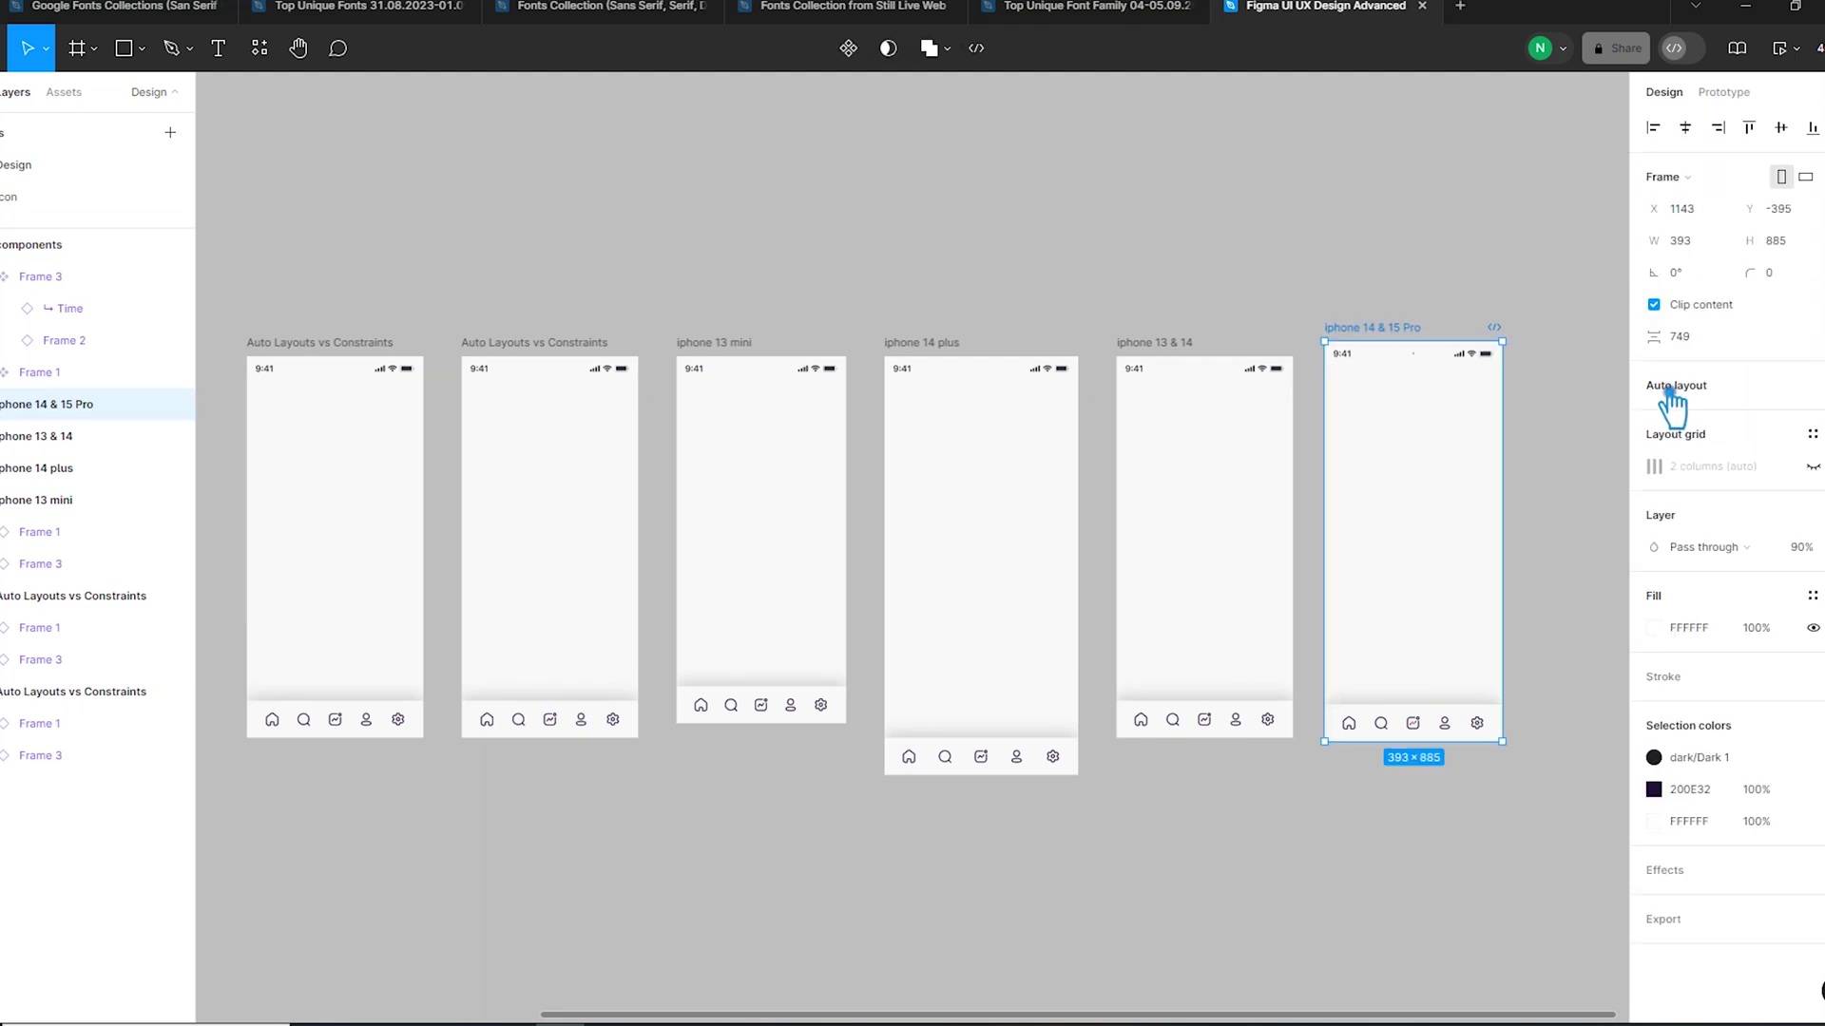
# - Reset the stretched last frame to the iPhone 14 & 15 Pro preset, 393 × 852, and align its top with the row
pyautogui.click(1665, 177)
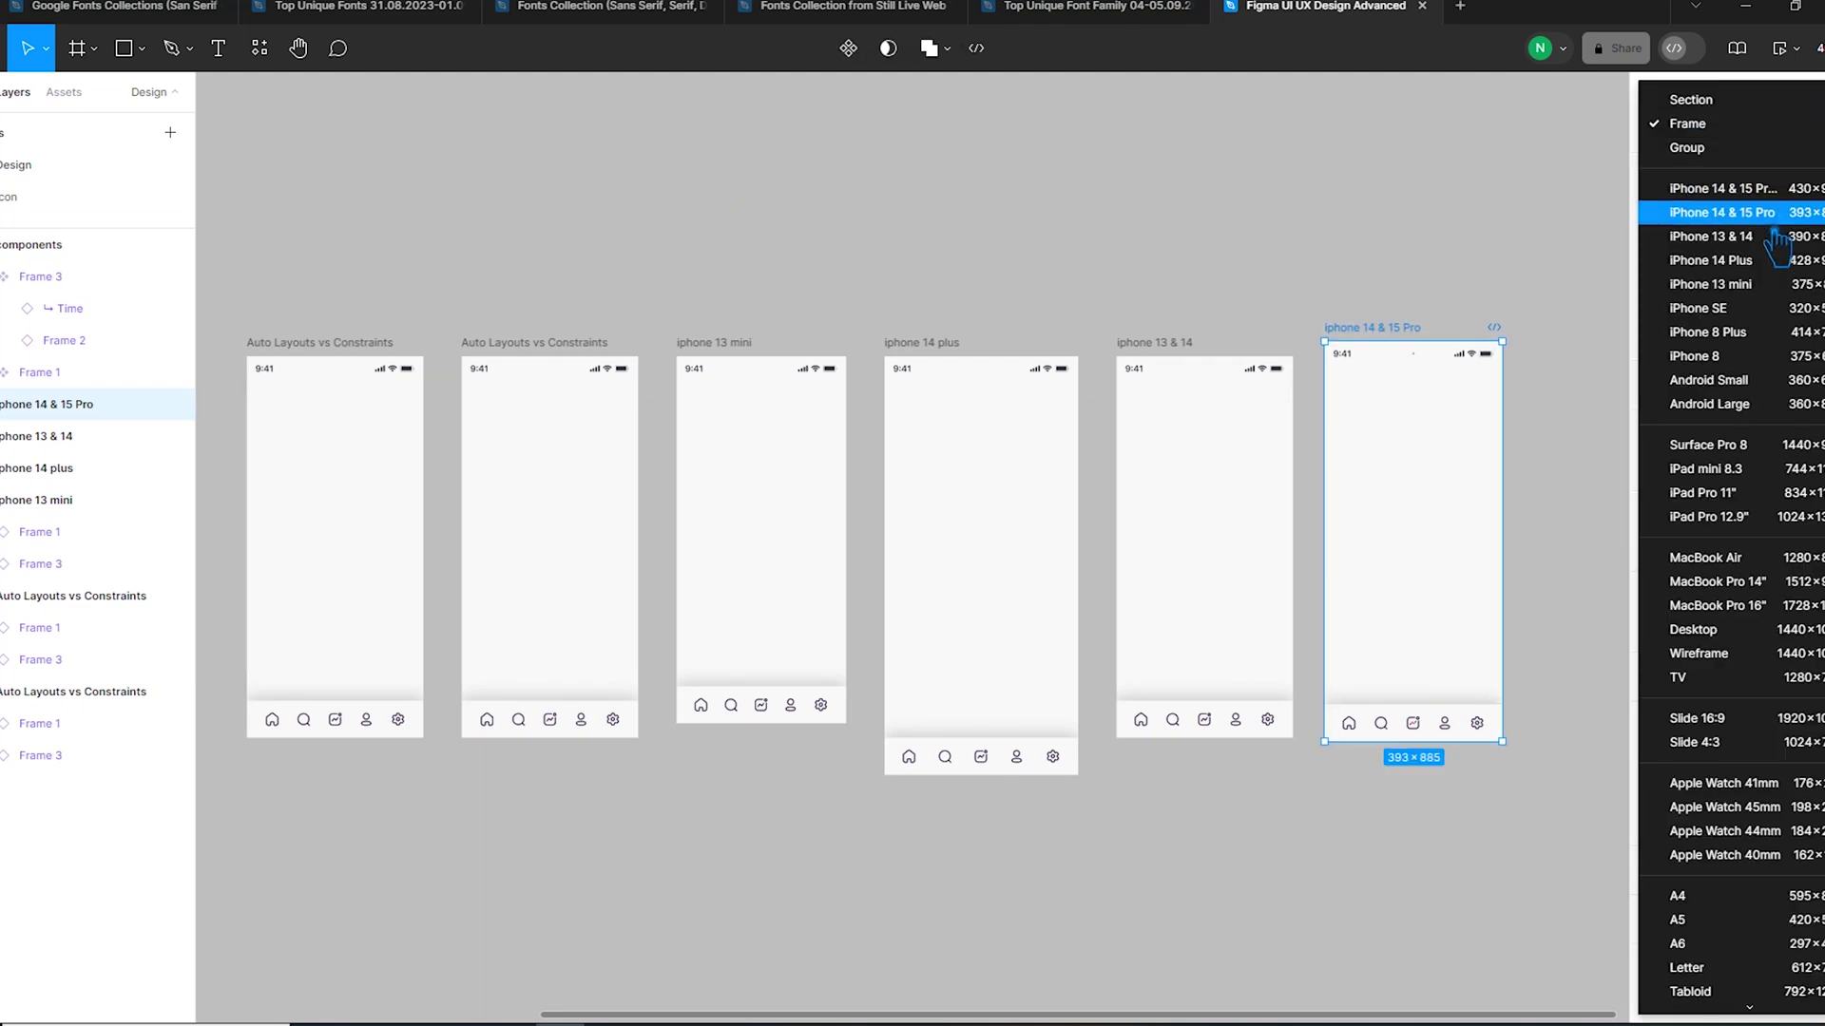
pyautogui.click(1710, 212)
pyautogui.click(1588, 529)
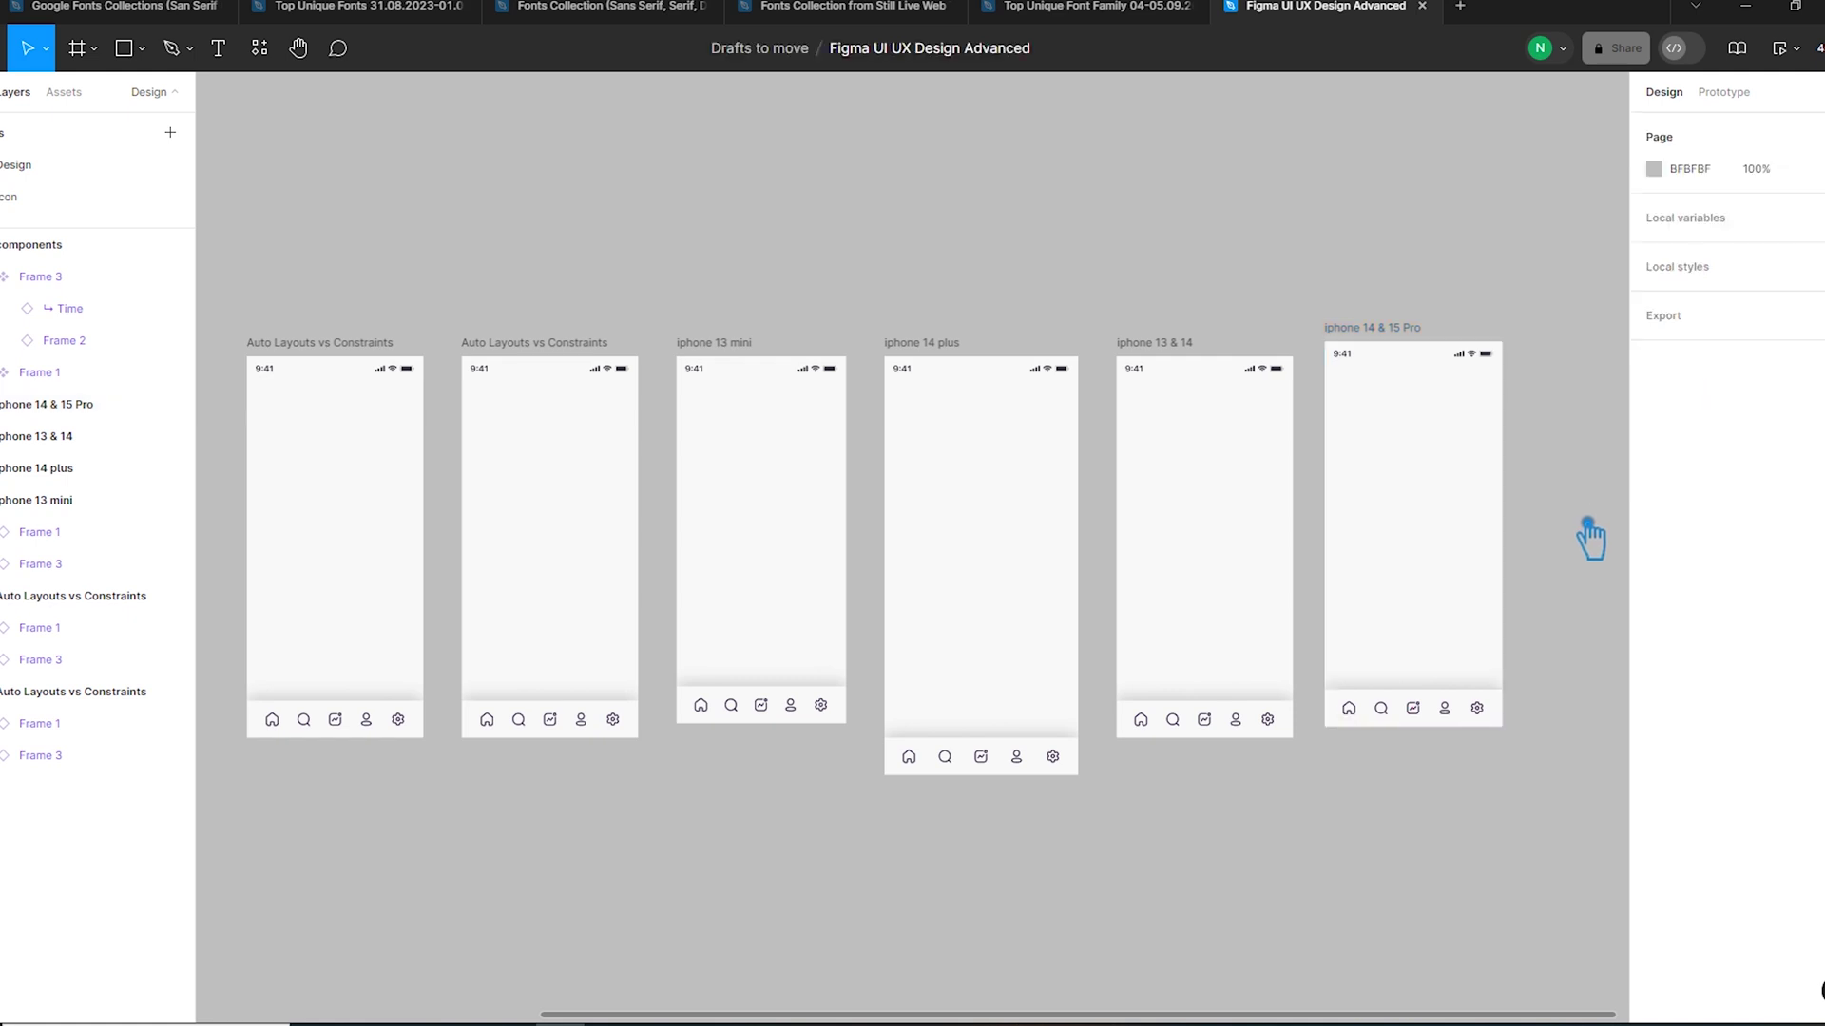
pyautogui.click(1384, 358)
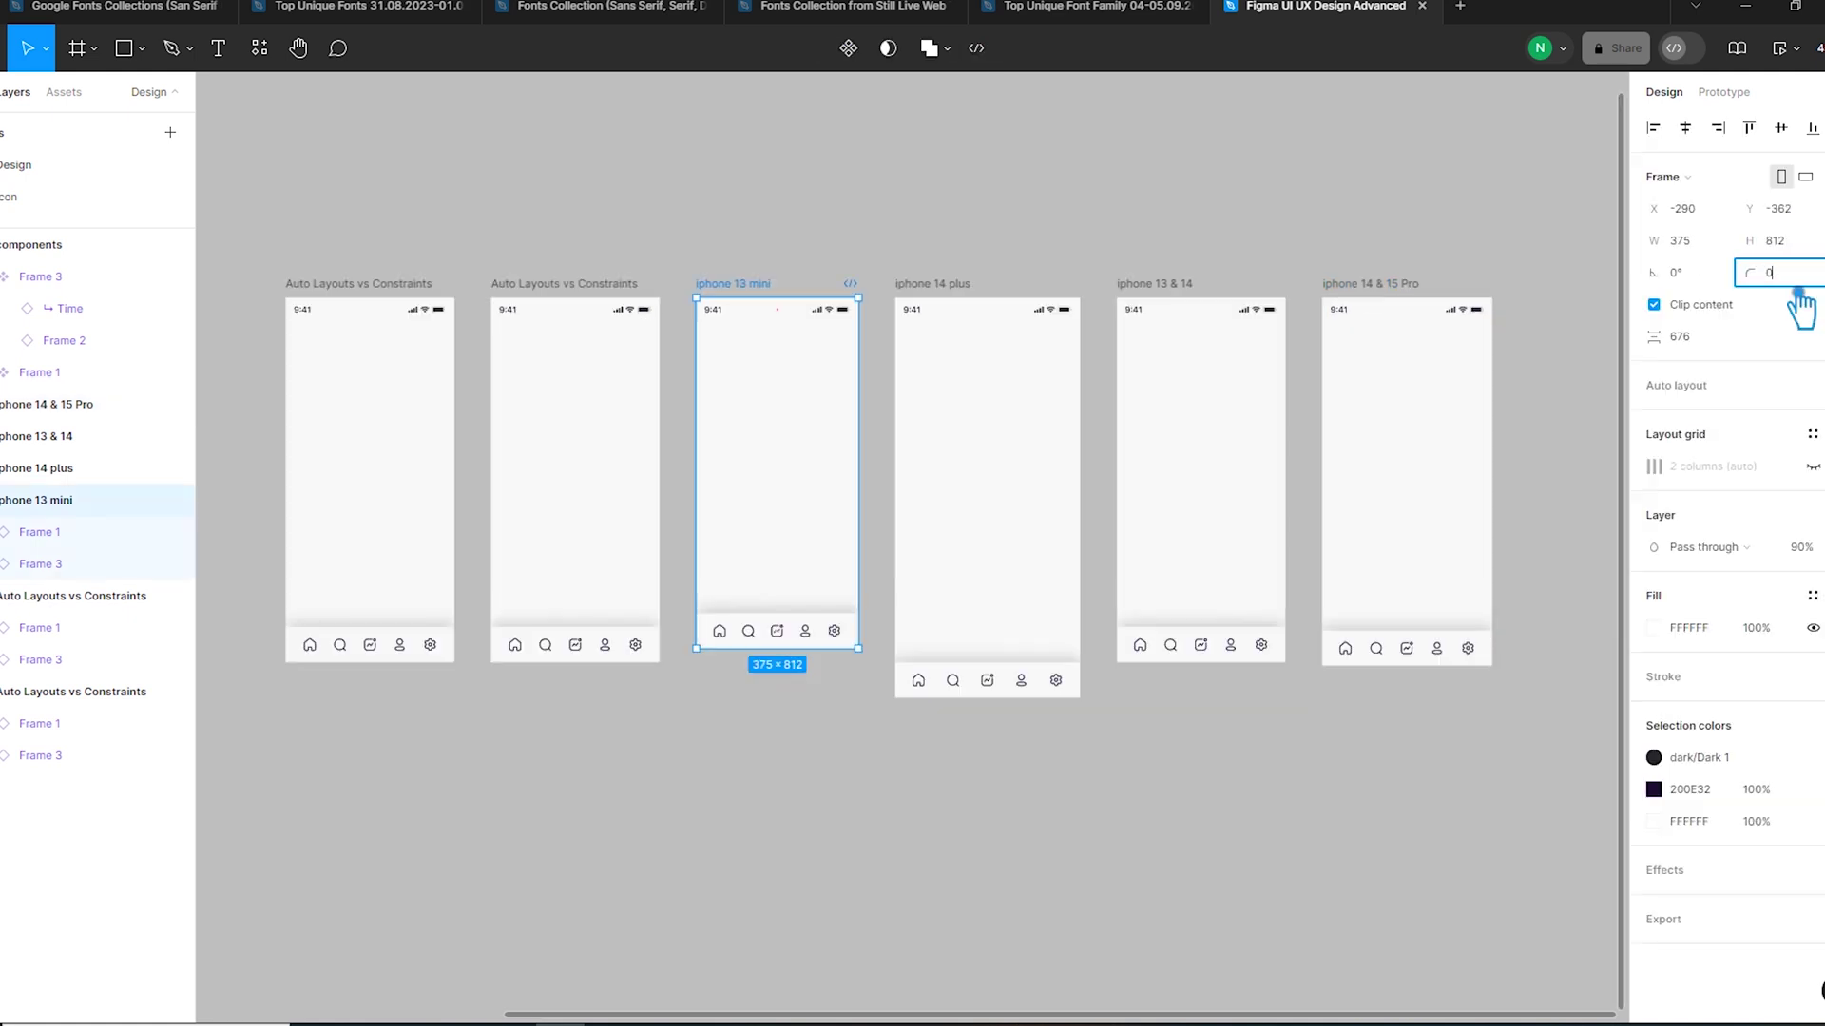
# - Set the iphone 13 mini frame's corner radius to 30
pyautogui.write('30')
pyautogui.press('Return')
pyautogui.click(1031, 280)
# - Round the iphone 14 plus frame's corners, trying a radius of 30 and settling on 40
pyautogui.click(955, 287)
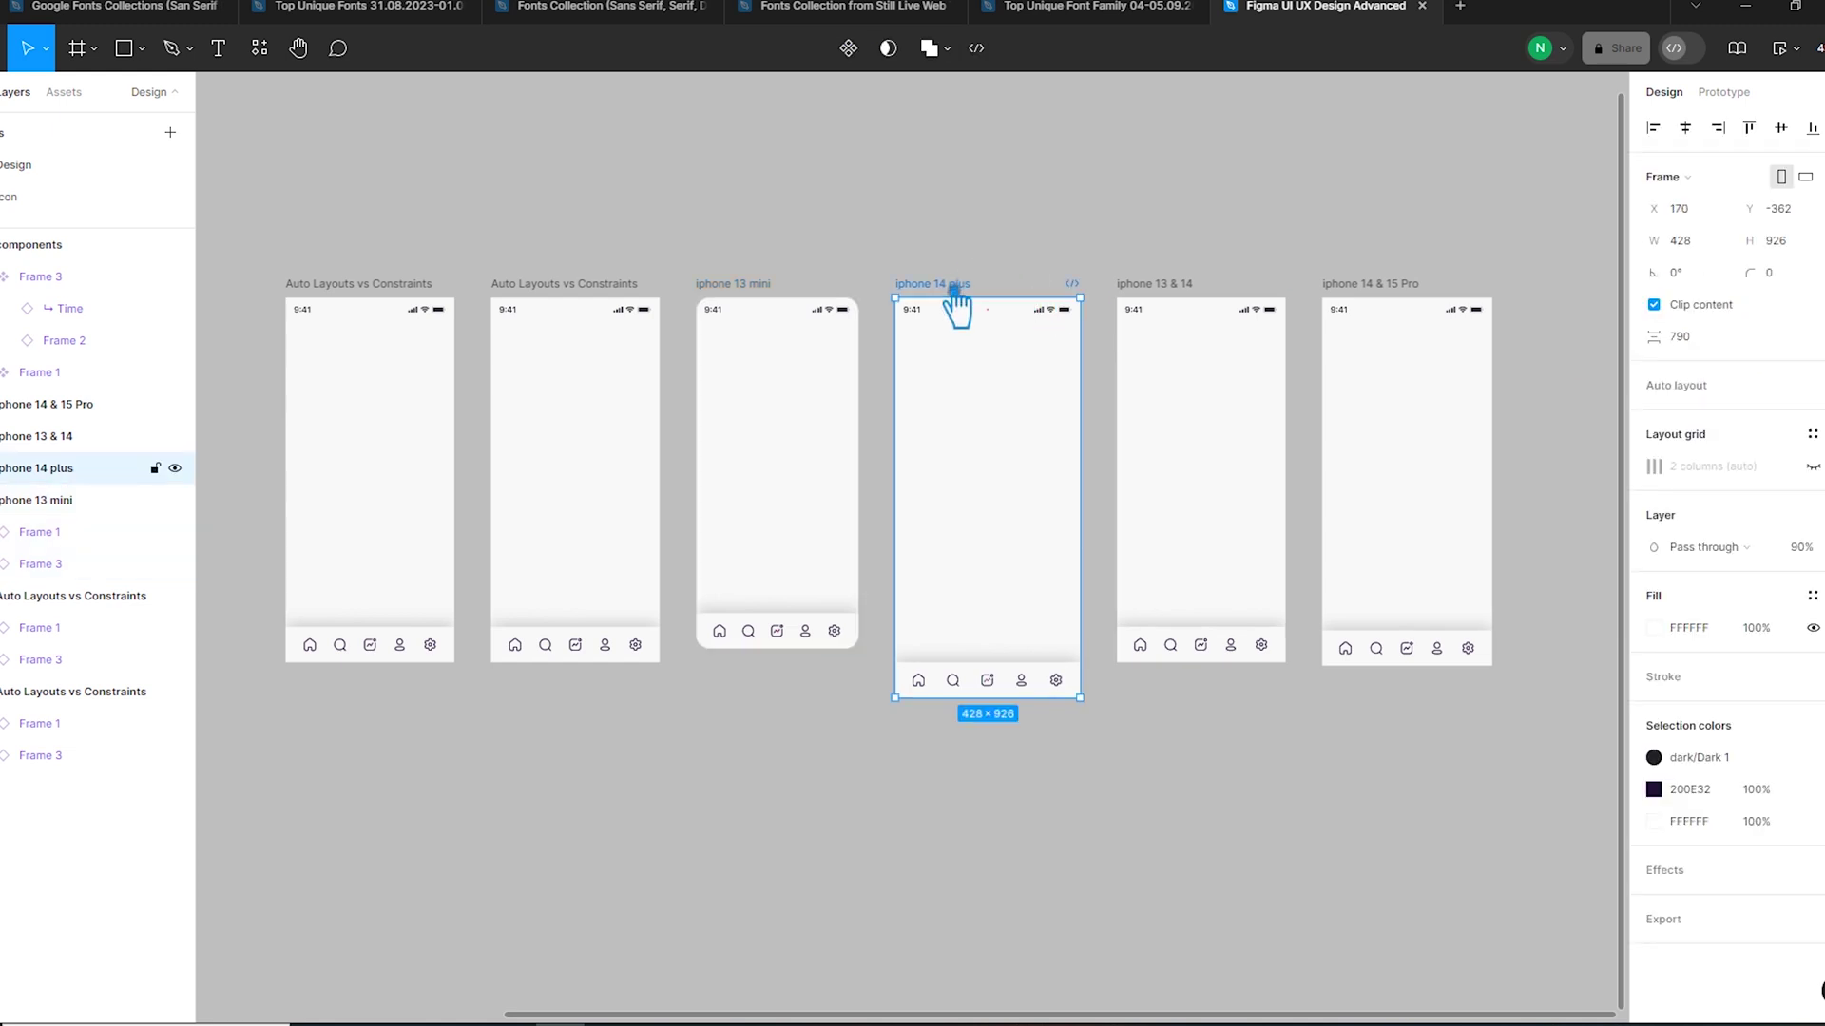
pyautogui.click(1804, 285)
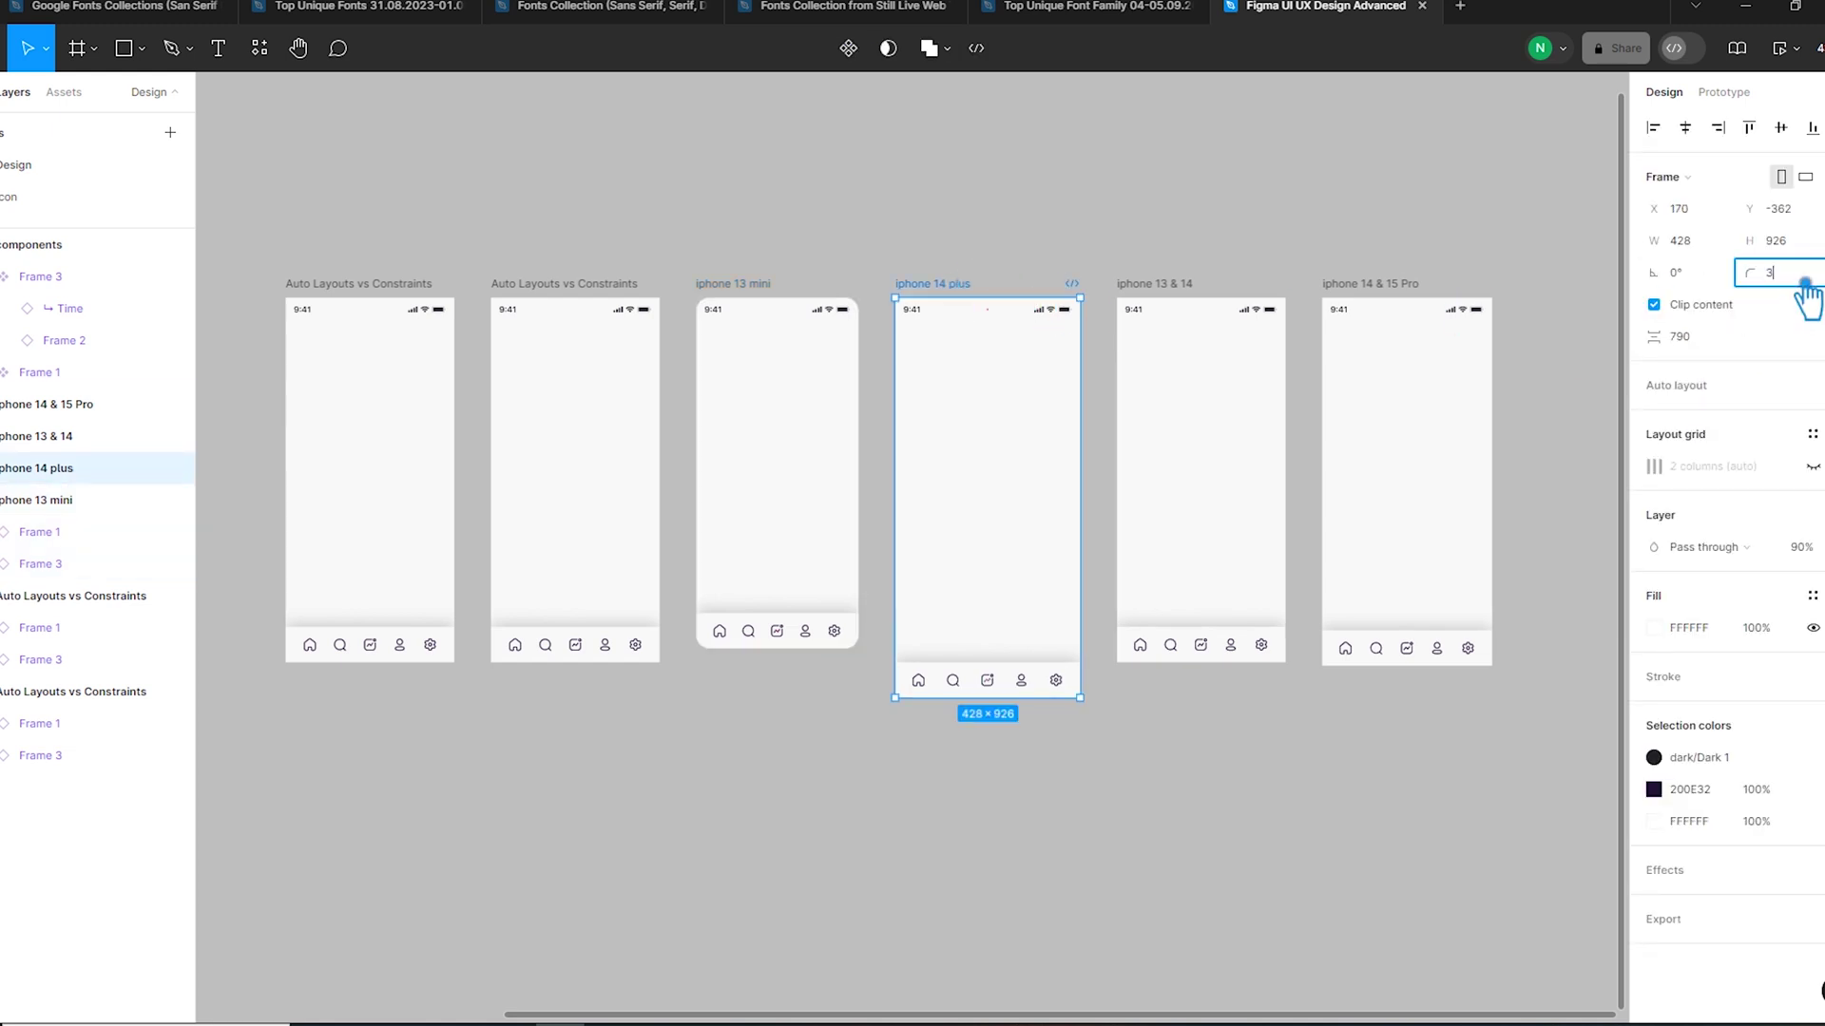
pyautogui.click(1117, 209)
pyautogui.click(930, 302)
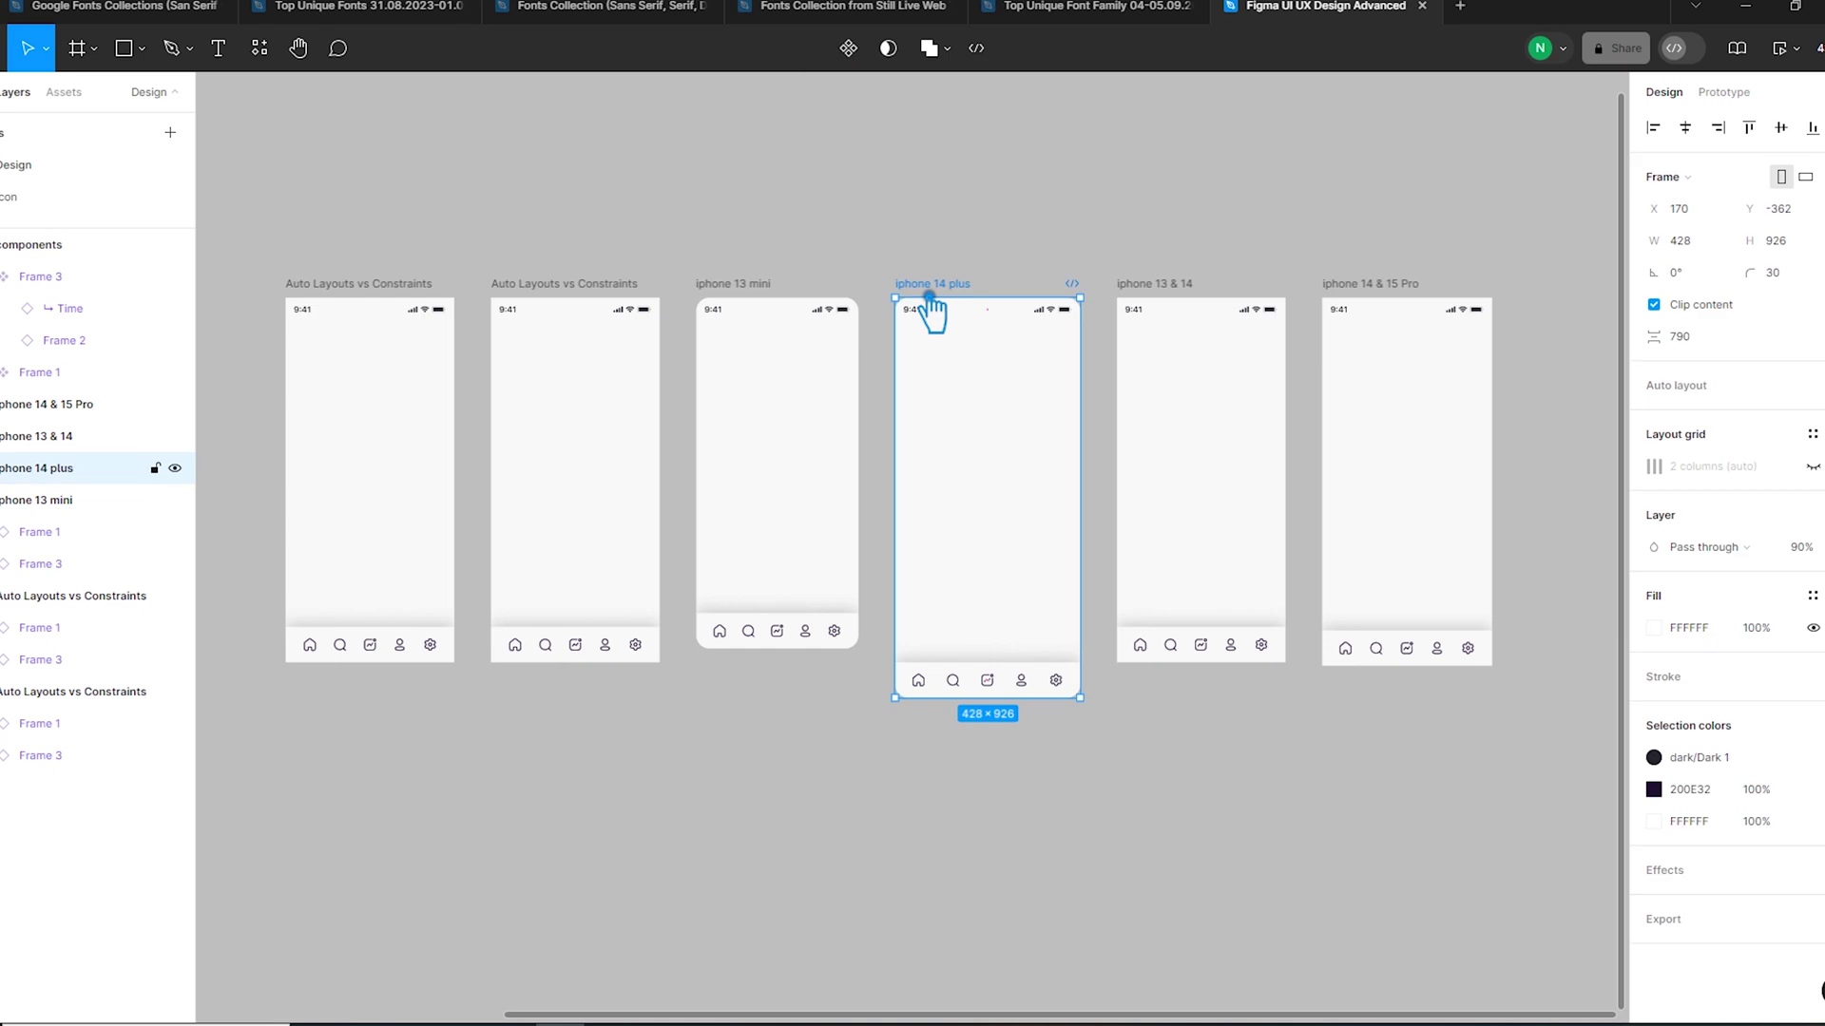
pyautogui.click(1813, 276)
pyautogui.write('40')
pyautogui.press('Return')
pyautogui.click(1311, 790)
# - Raise the iphone 14 plus frame's corner smoothing to about 88%
pyautogui.click(938, 304)
pyautogui.click(1814, 273)
pyautogui.moveTo(1425, 430); pyautogui.dragTo(1549, 429)
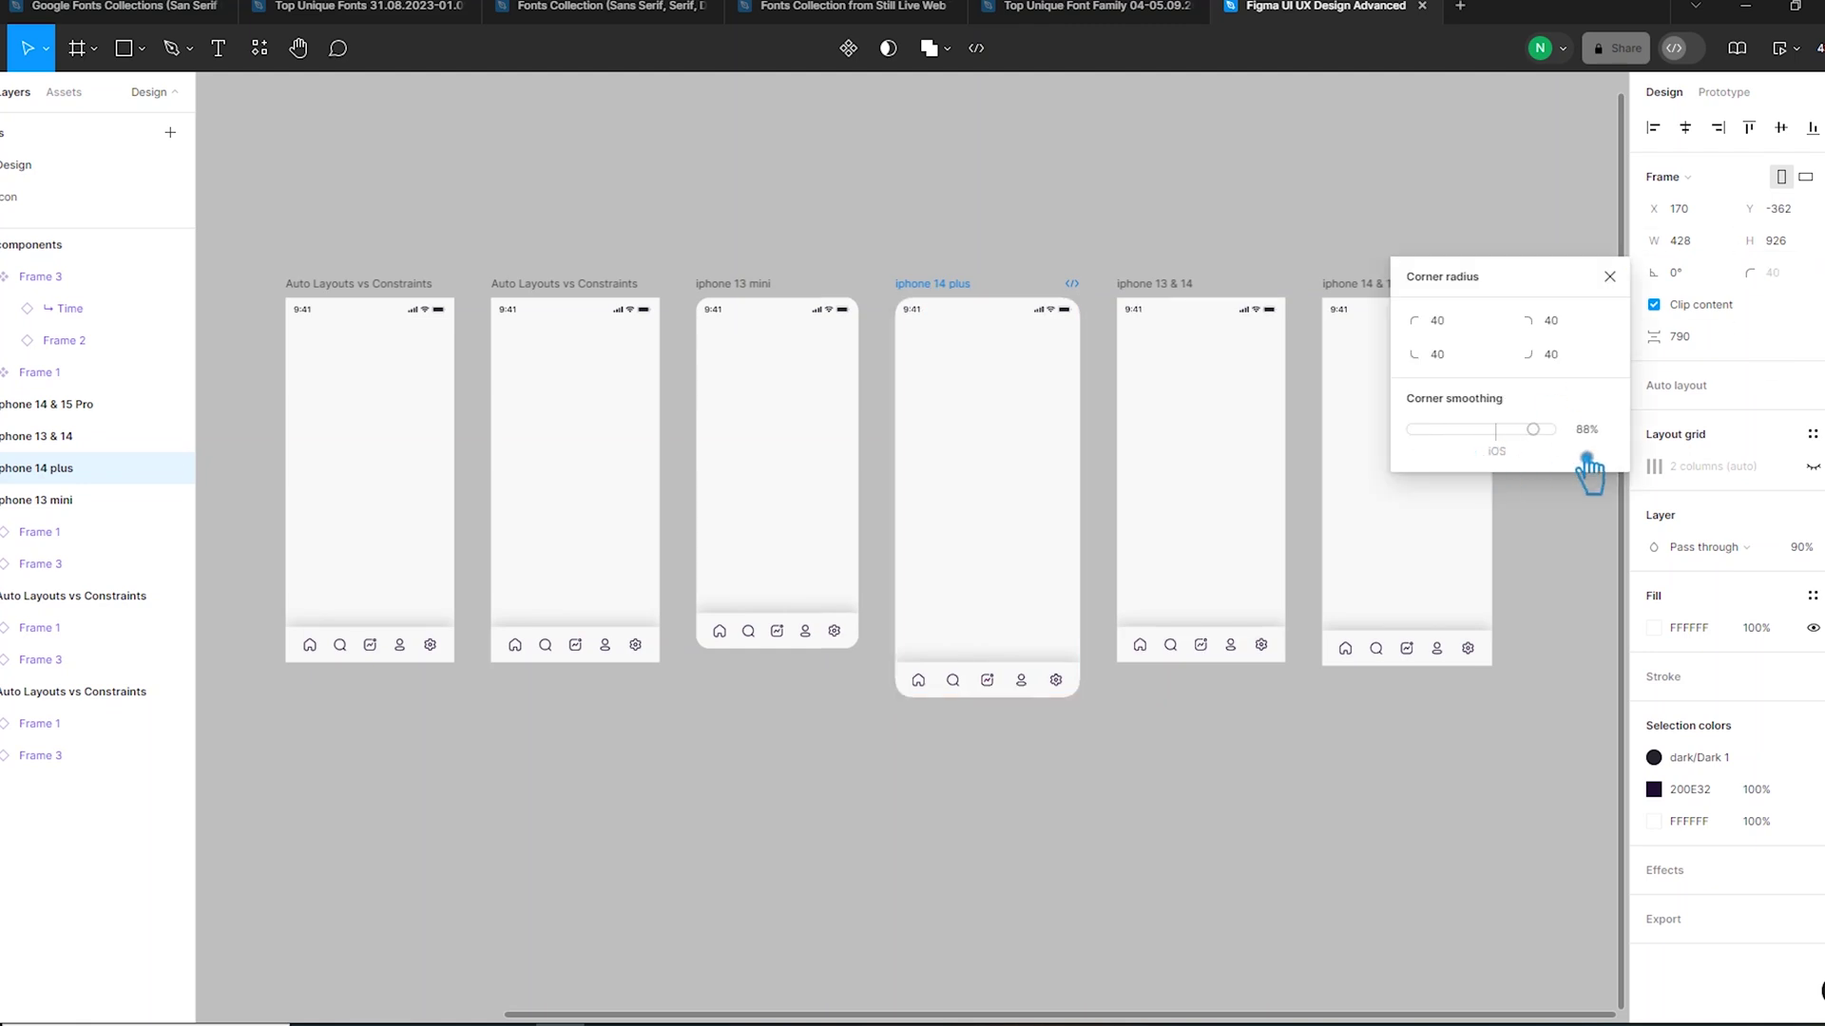
# - Set the iphone 13 mini frame's corner smoothing to 100%
pyautogui.click(757, 291)
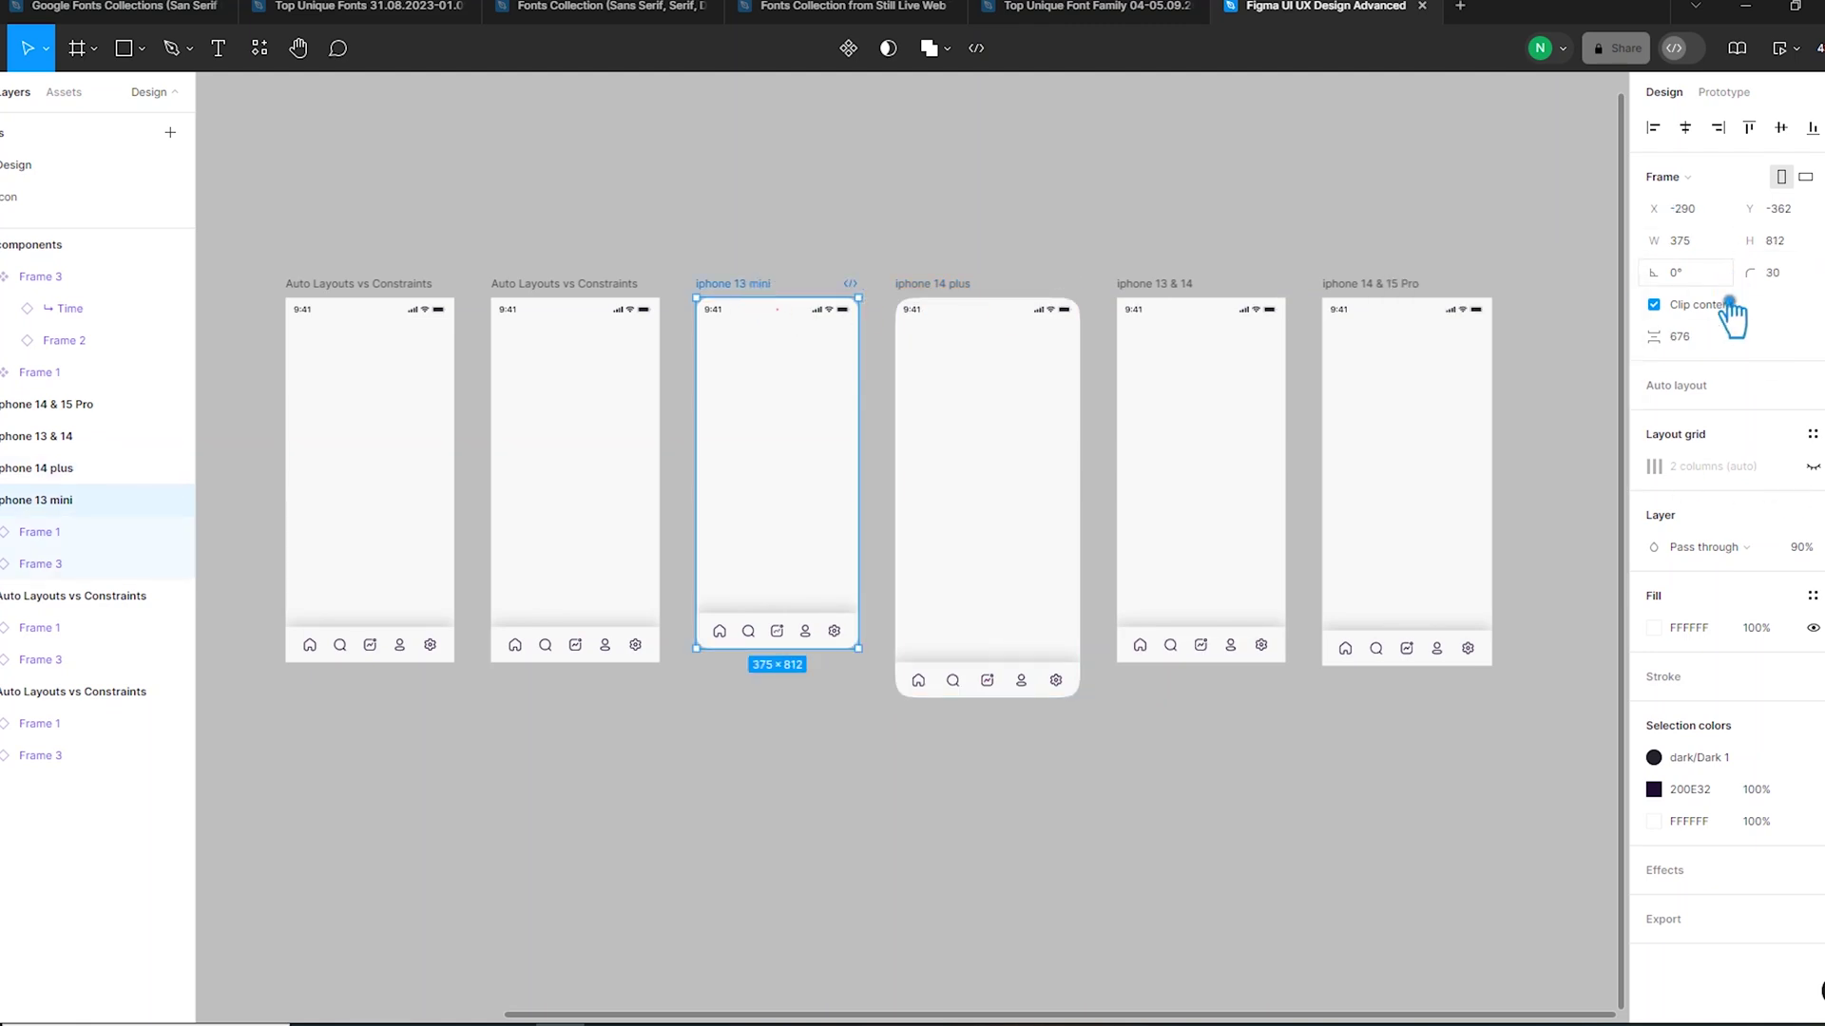
pyautogui.click(1813, 272)
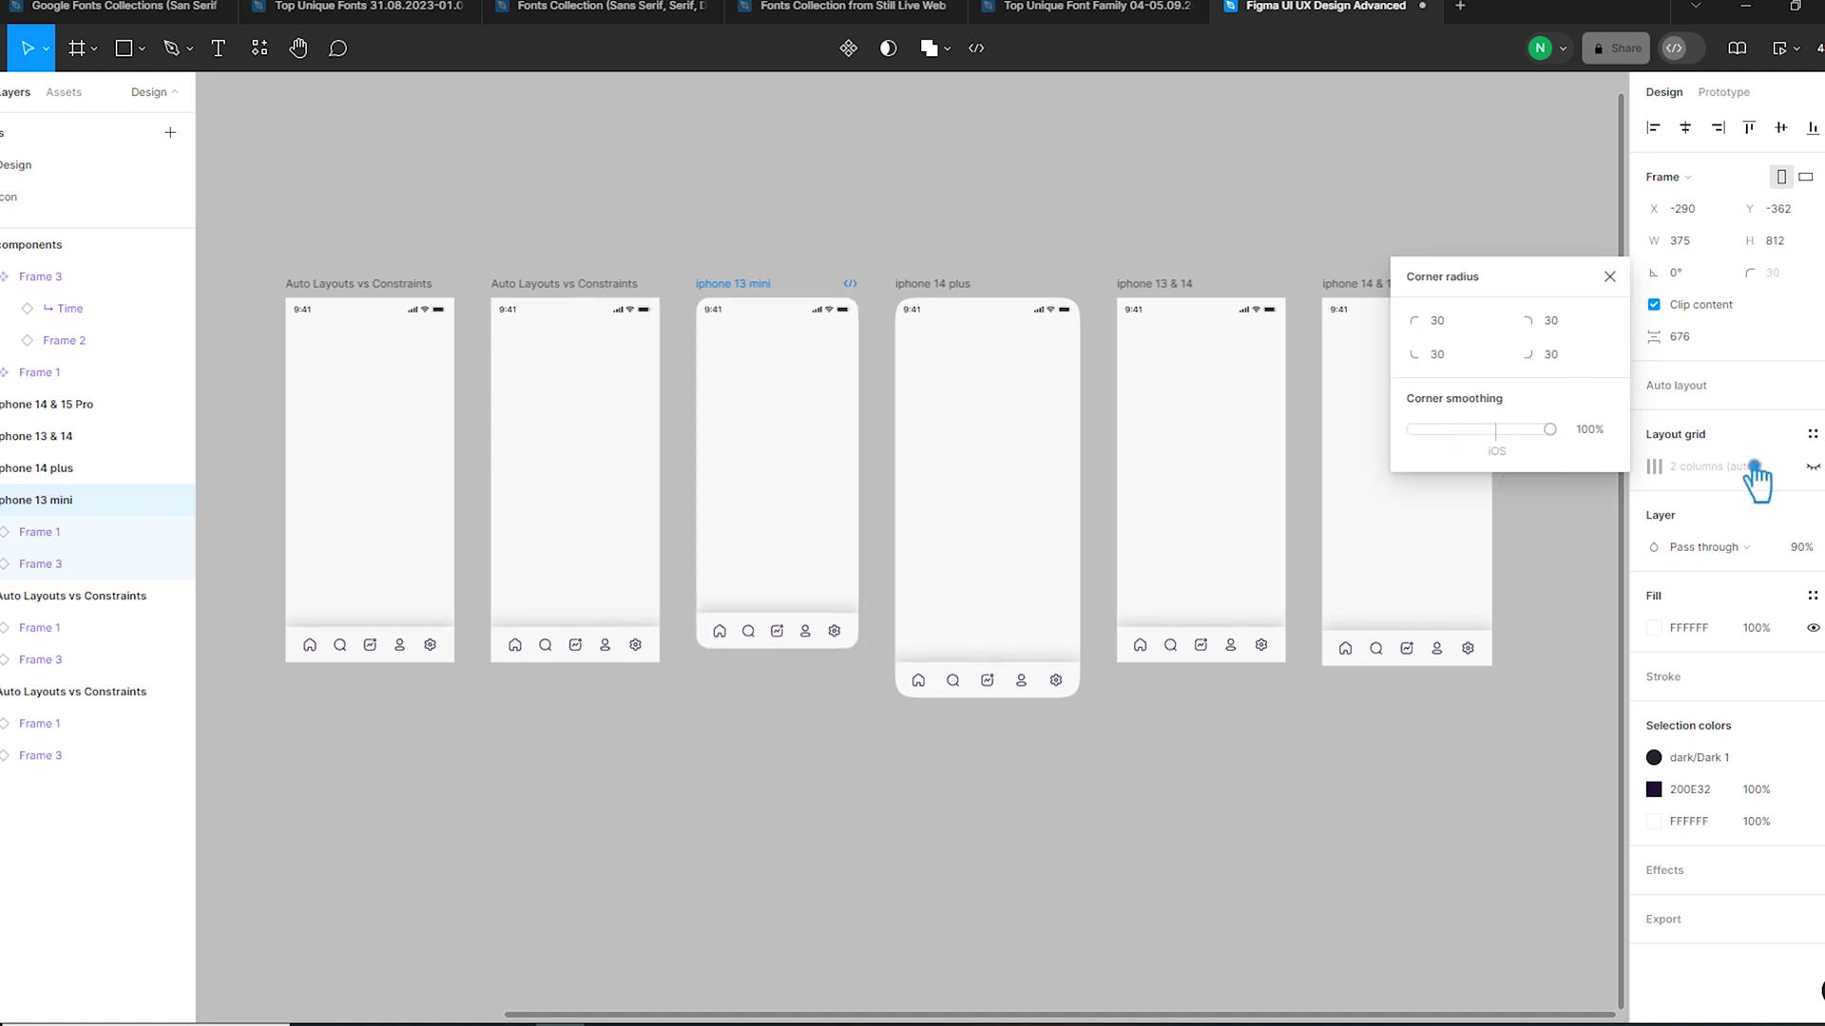
pyautogui.click(1077, 182)
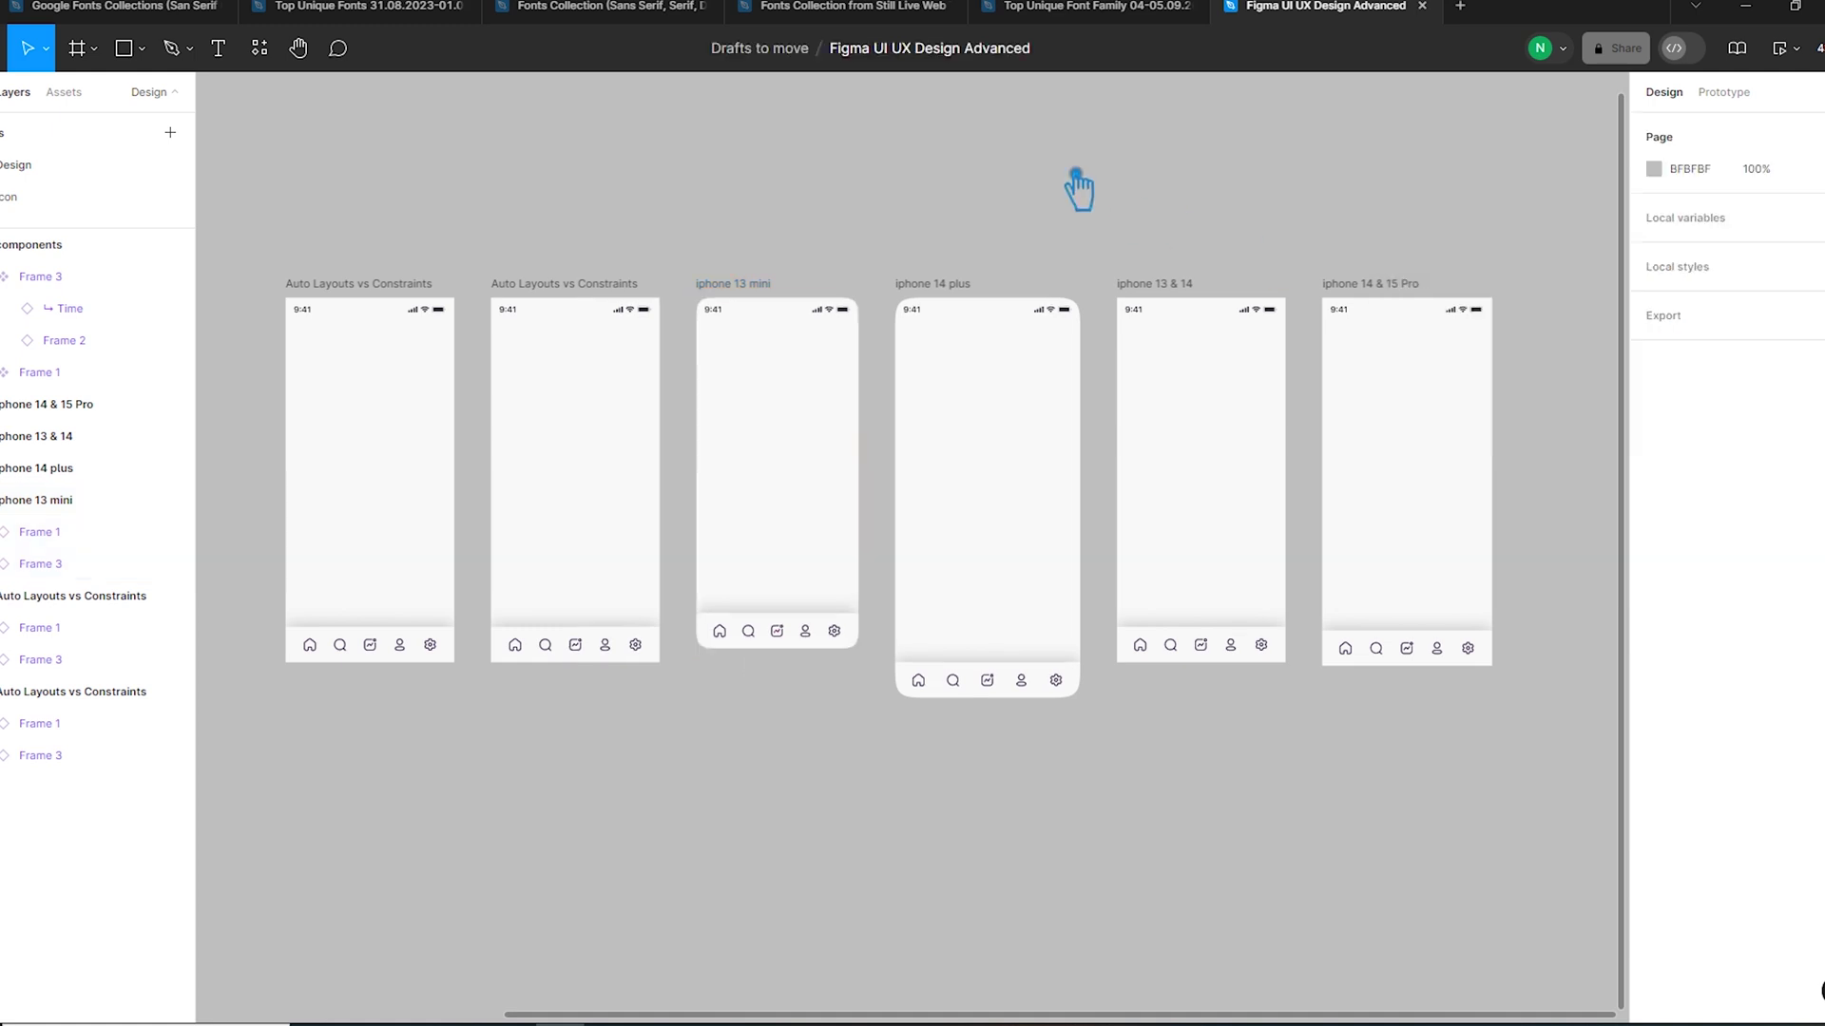
# - Give the iphone 13 & 14 frame a corner radius of 30 with 100% corner smoothing
pyautogui.click(1178, 295)
pyautogui.click(1795, 284)
pyautogui.write('30')
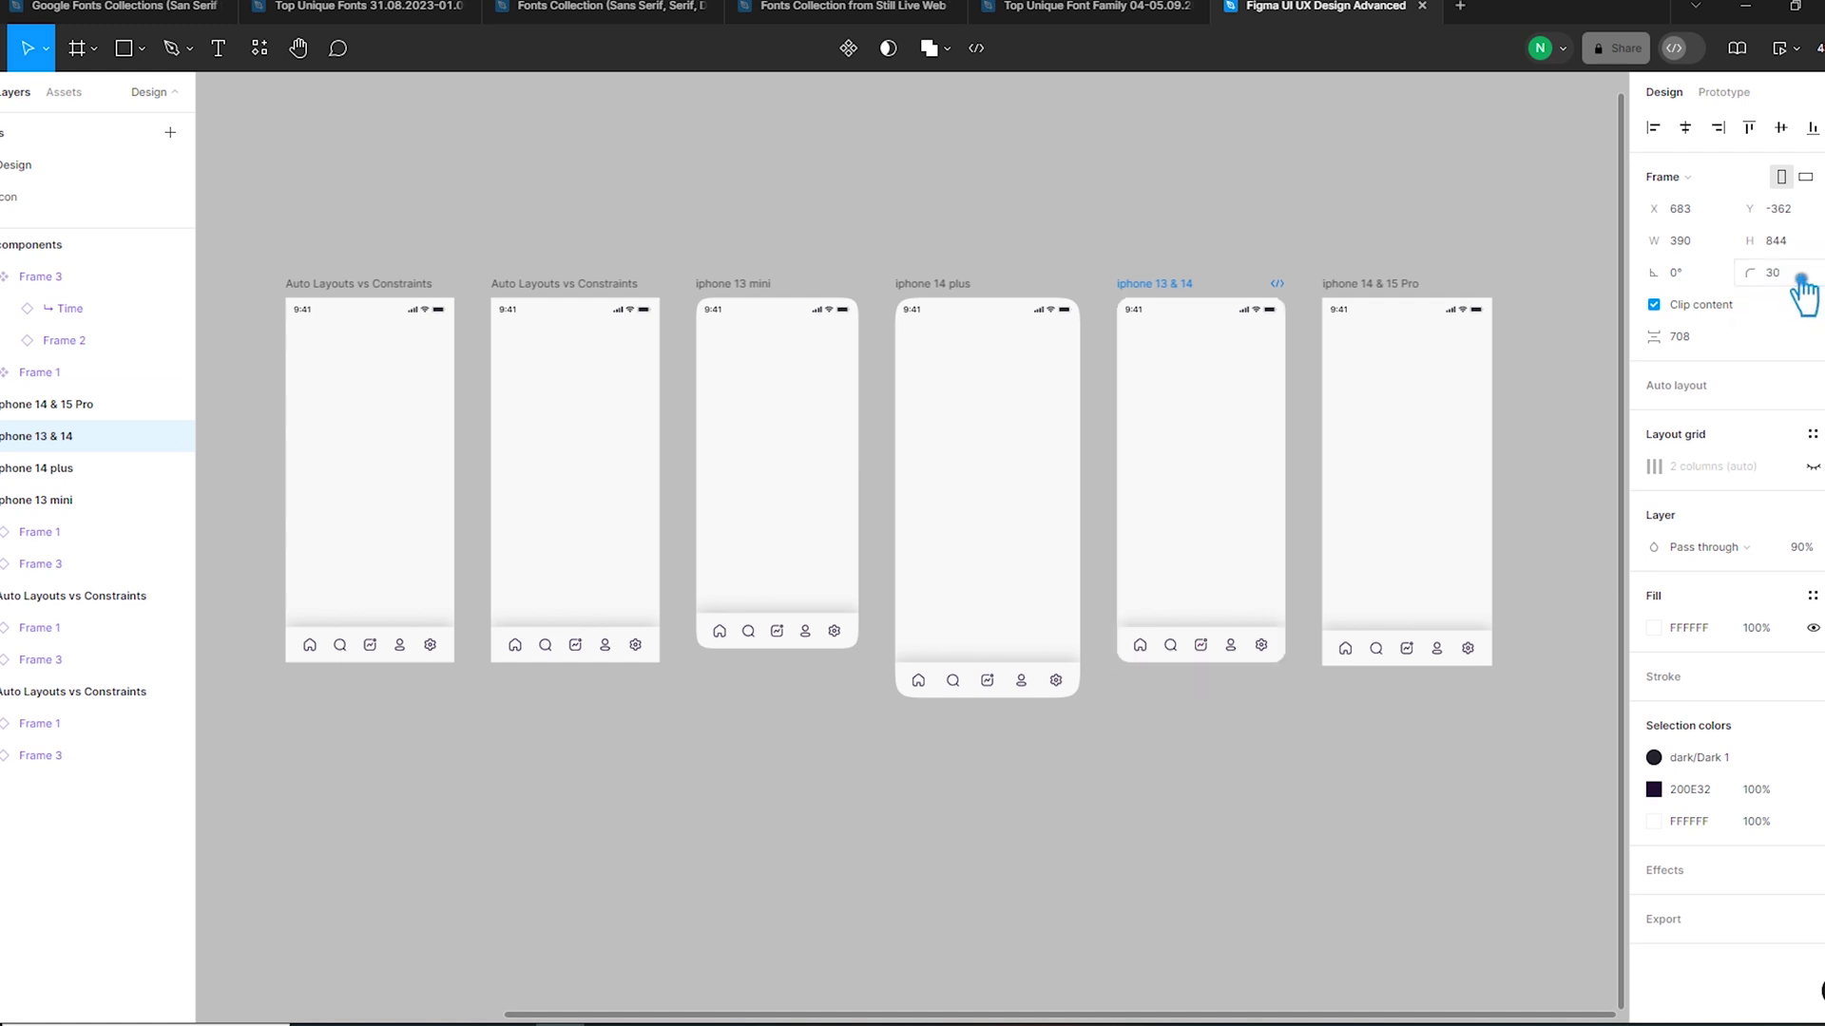
pyautogui.click(1800, 279)
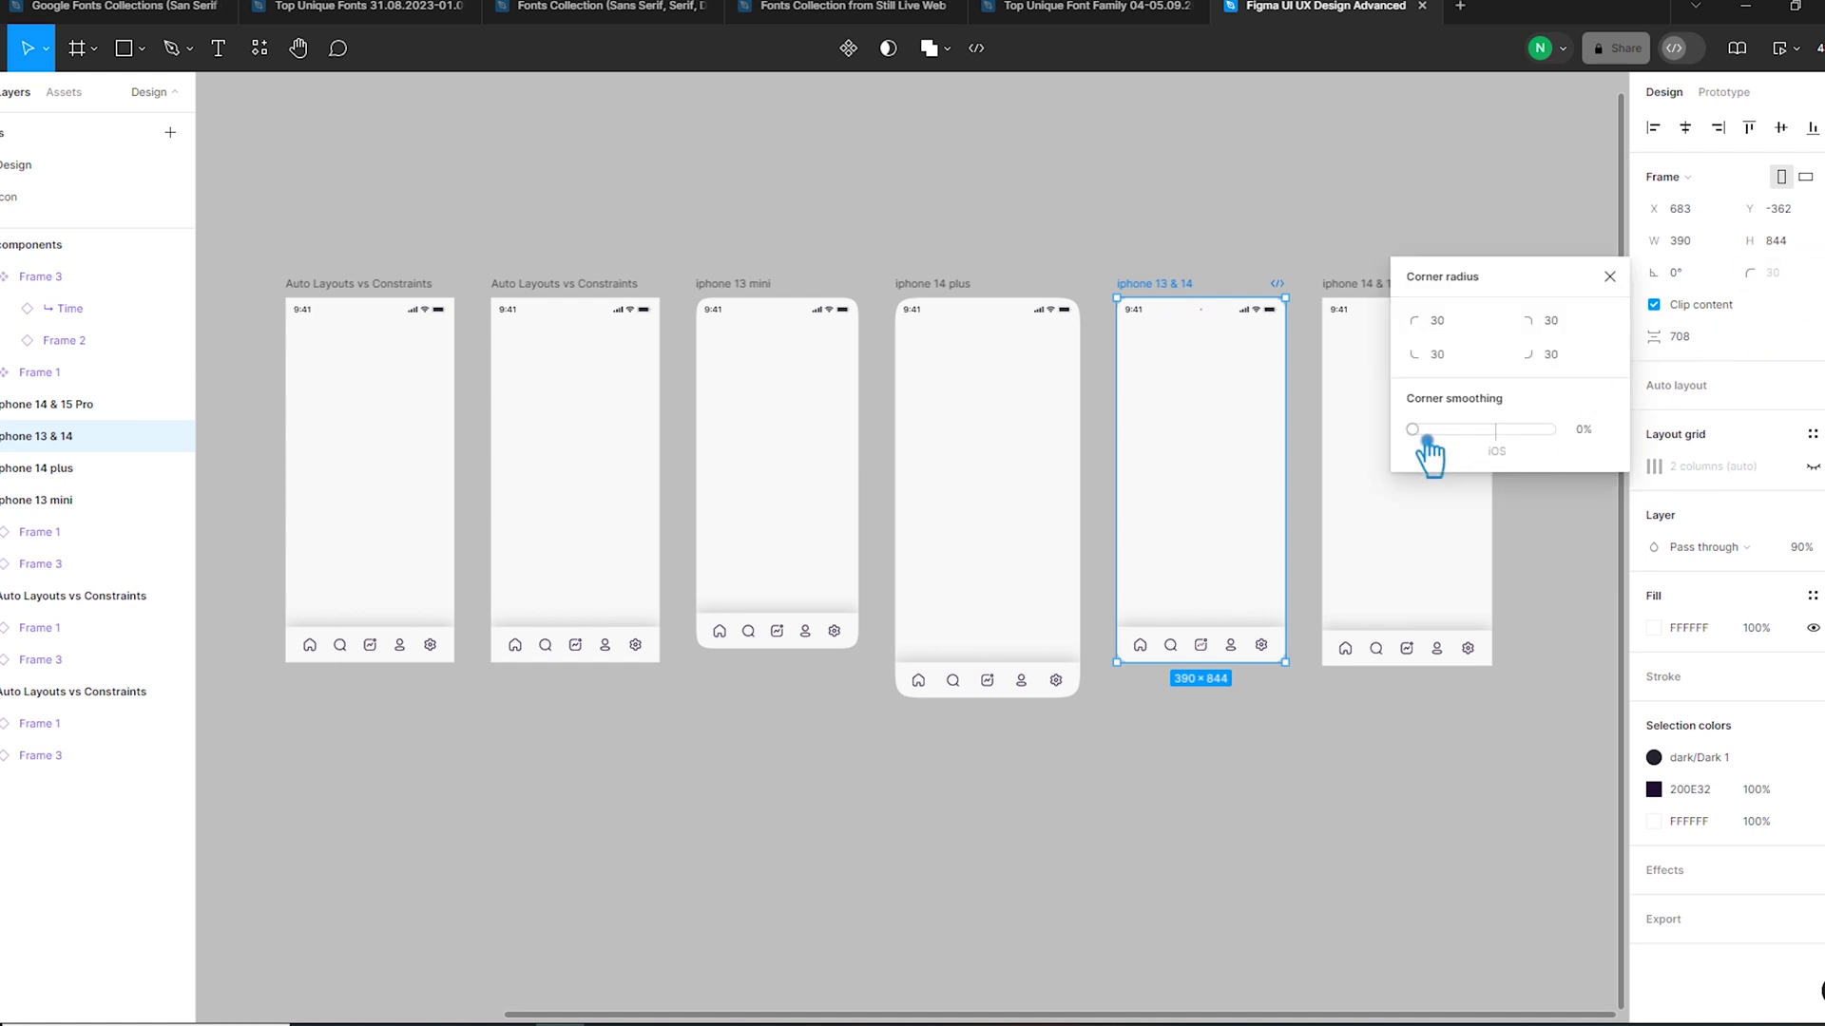
pyautogui.moveTo(1429, 442); pyautogui.dragTo(1639, 439)
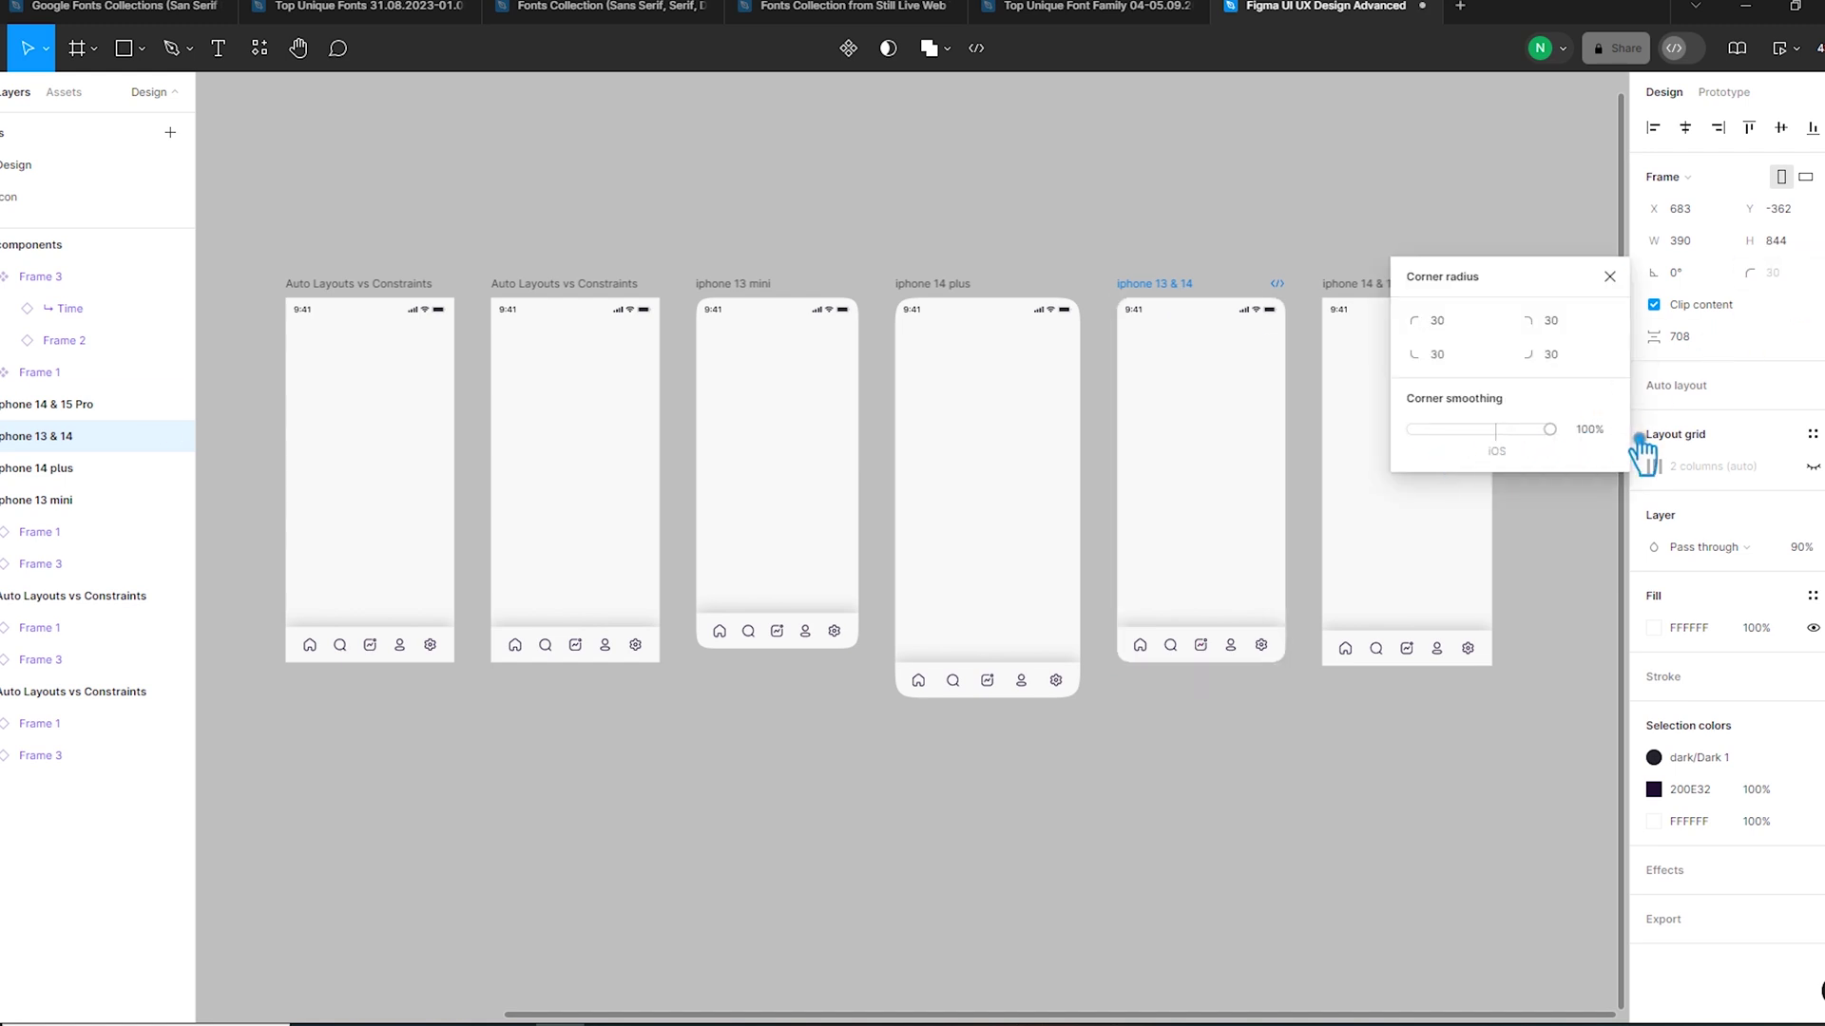
pyautogui.click(1004, 203)
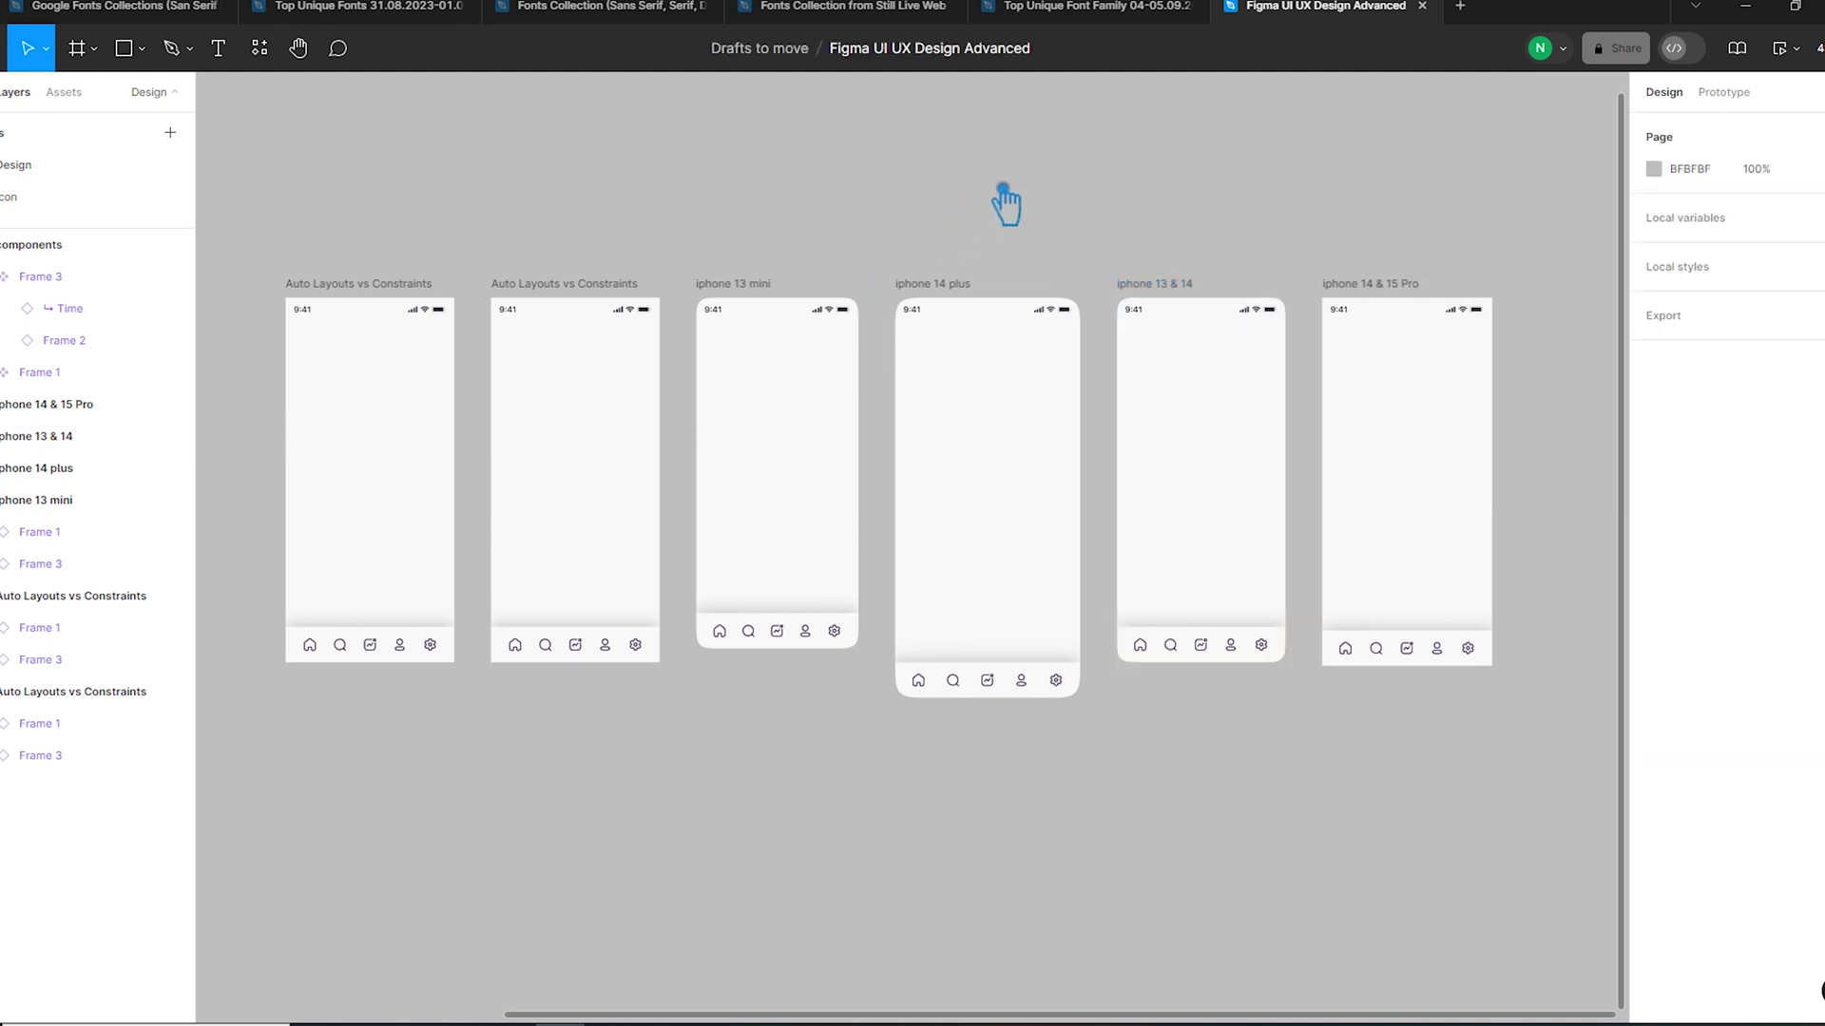
# - Give the iphone 14 & 15 Pro frame a corner radius of 30 with 100% corner smoothing
pyautogui.click(1382, 285)
pyautogui.click(1798, 281)
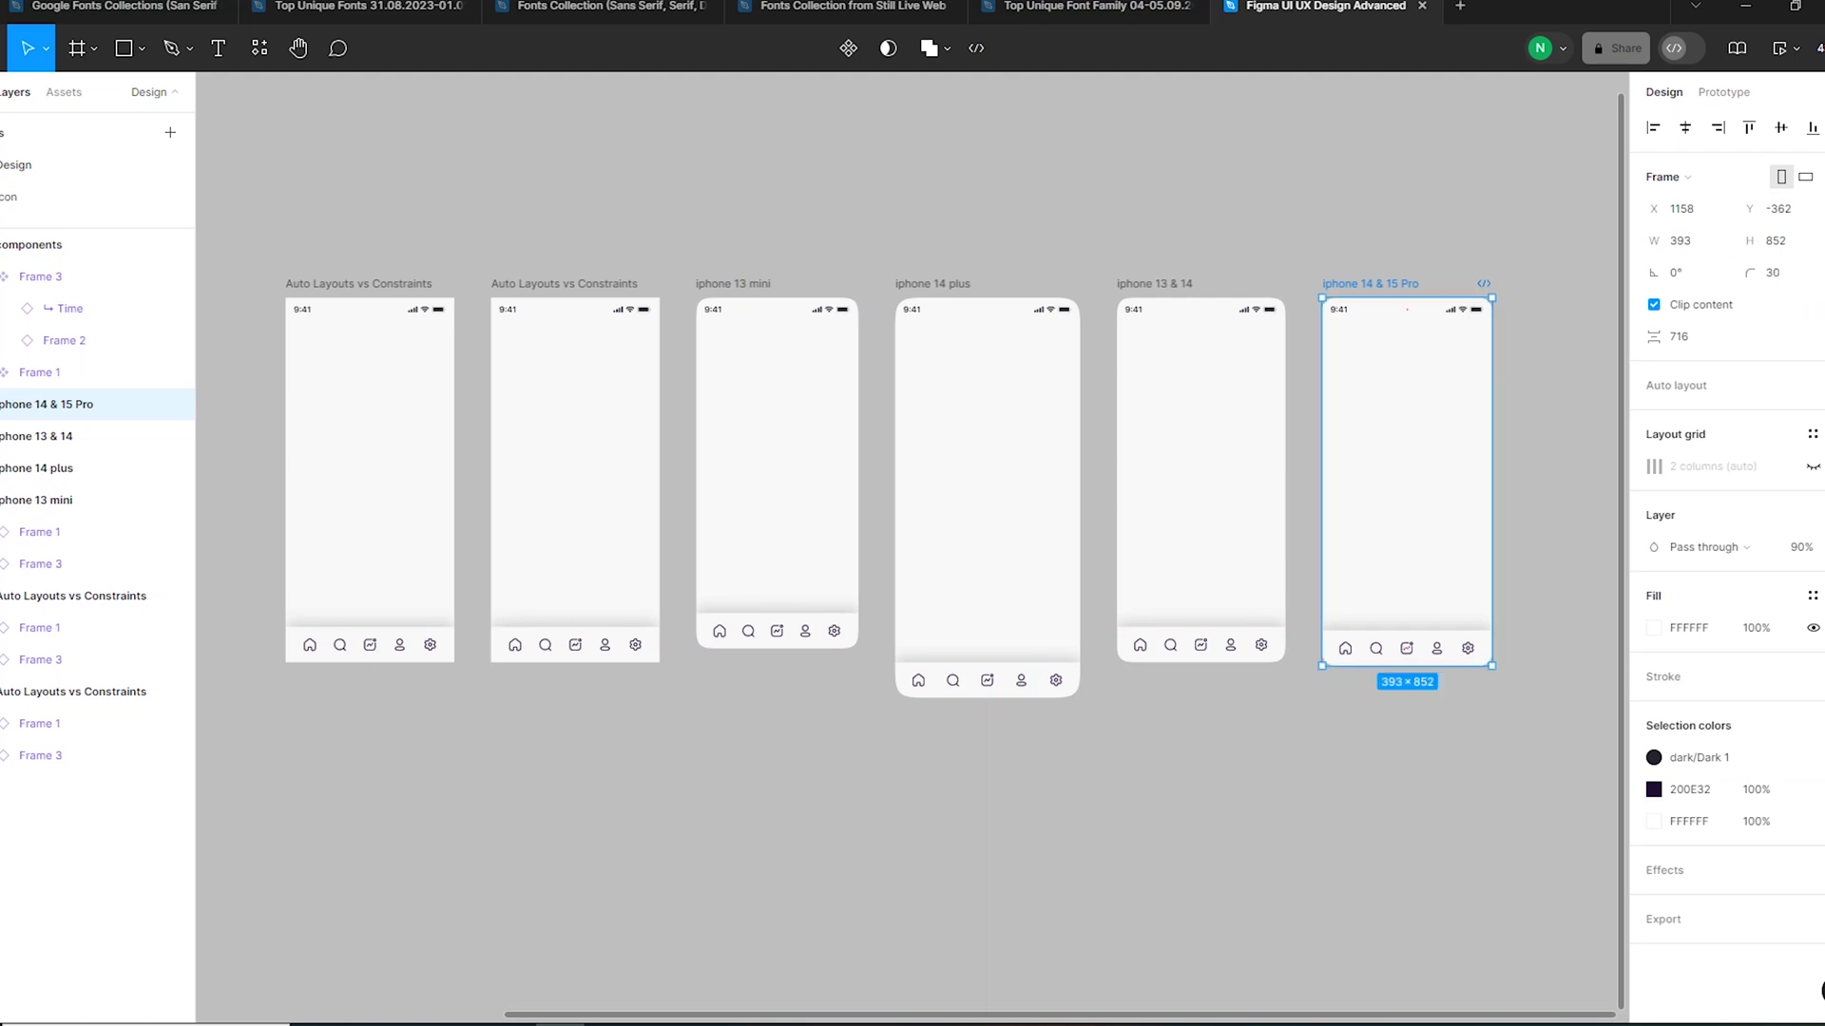
pyautogui.click(1811, 272)
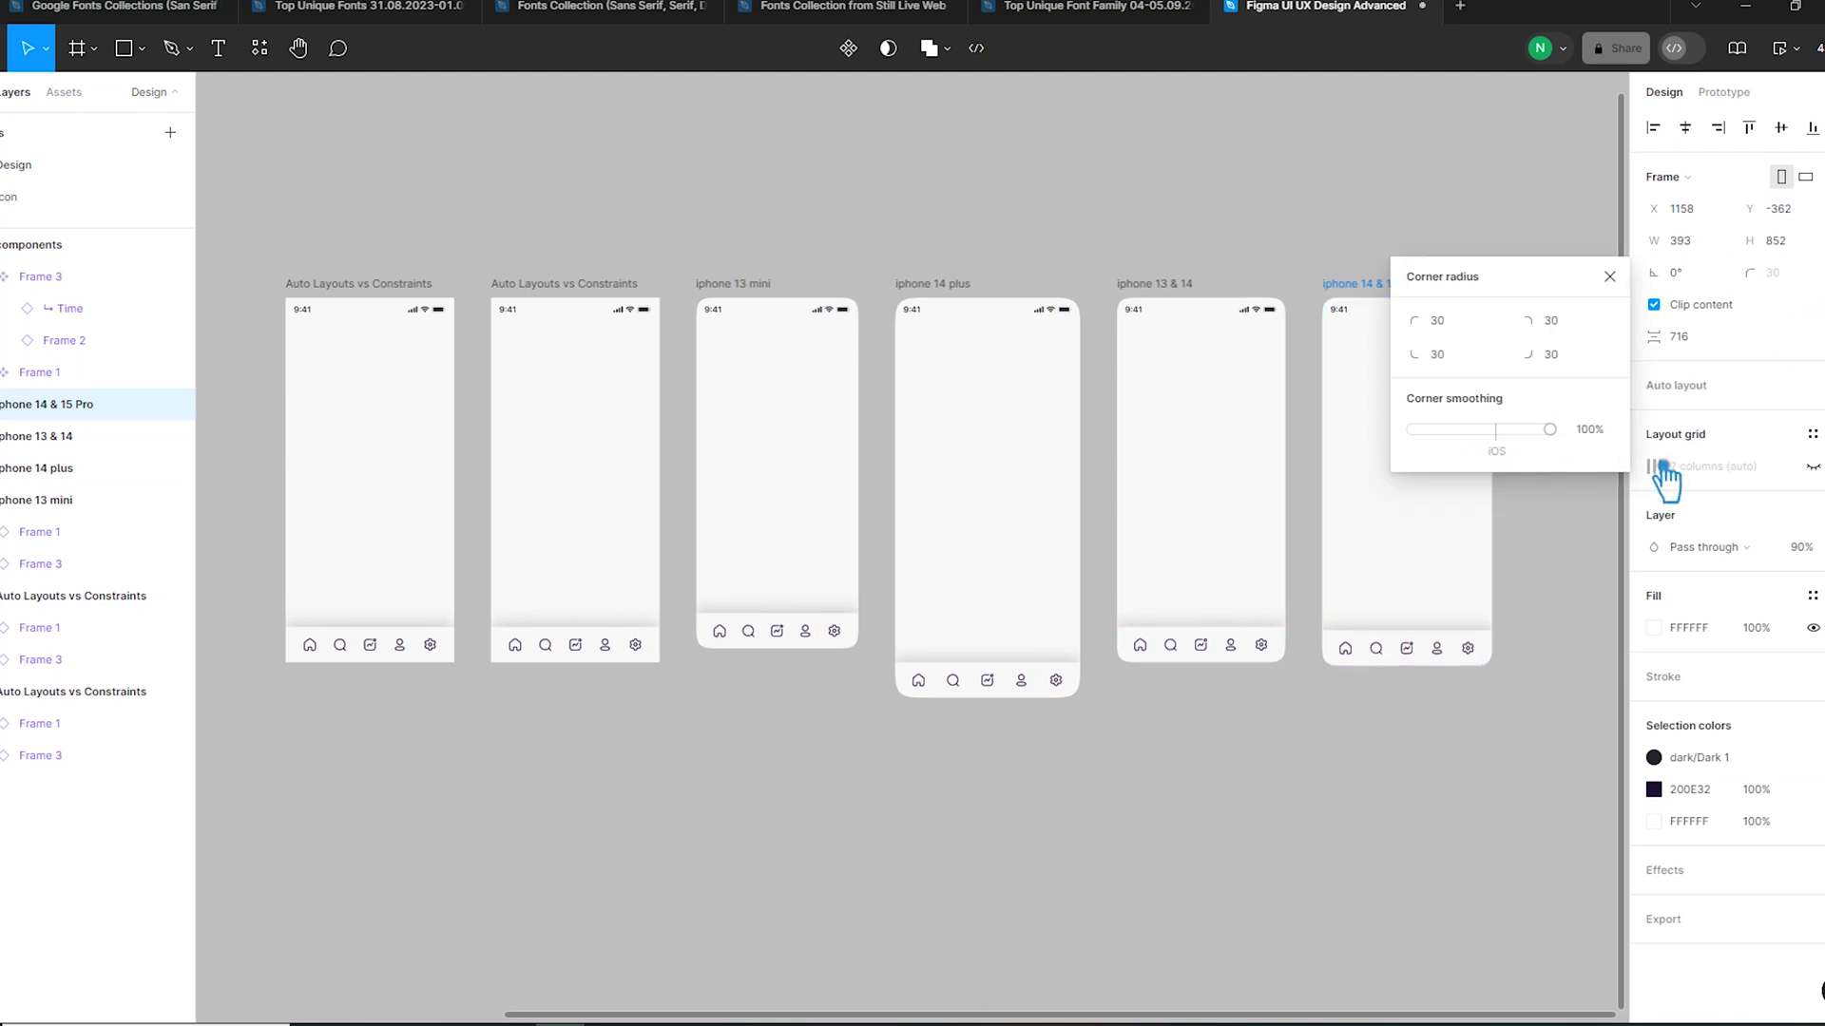
pyautogui.click(1110, 233)
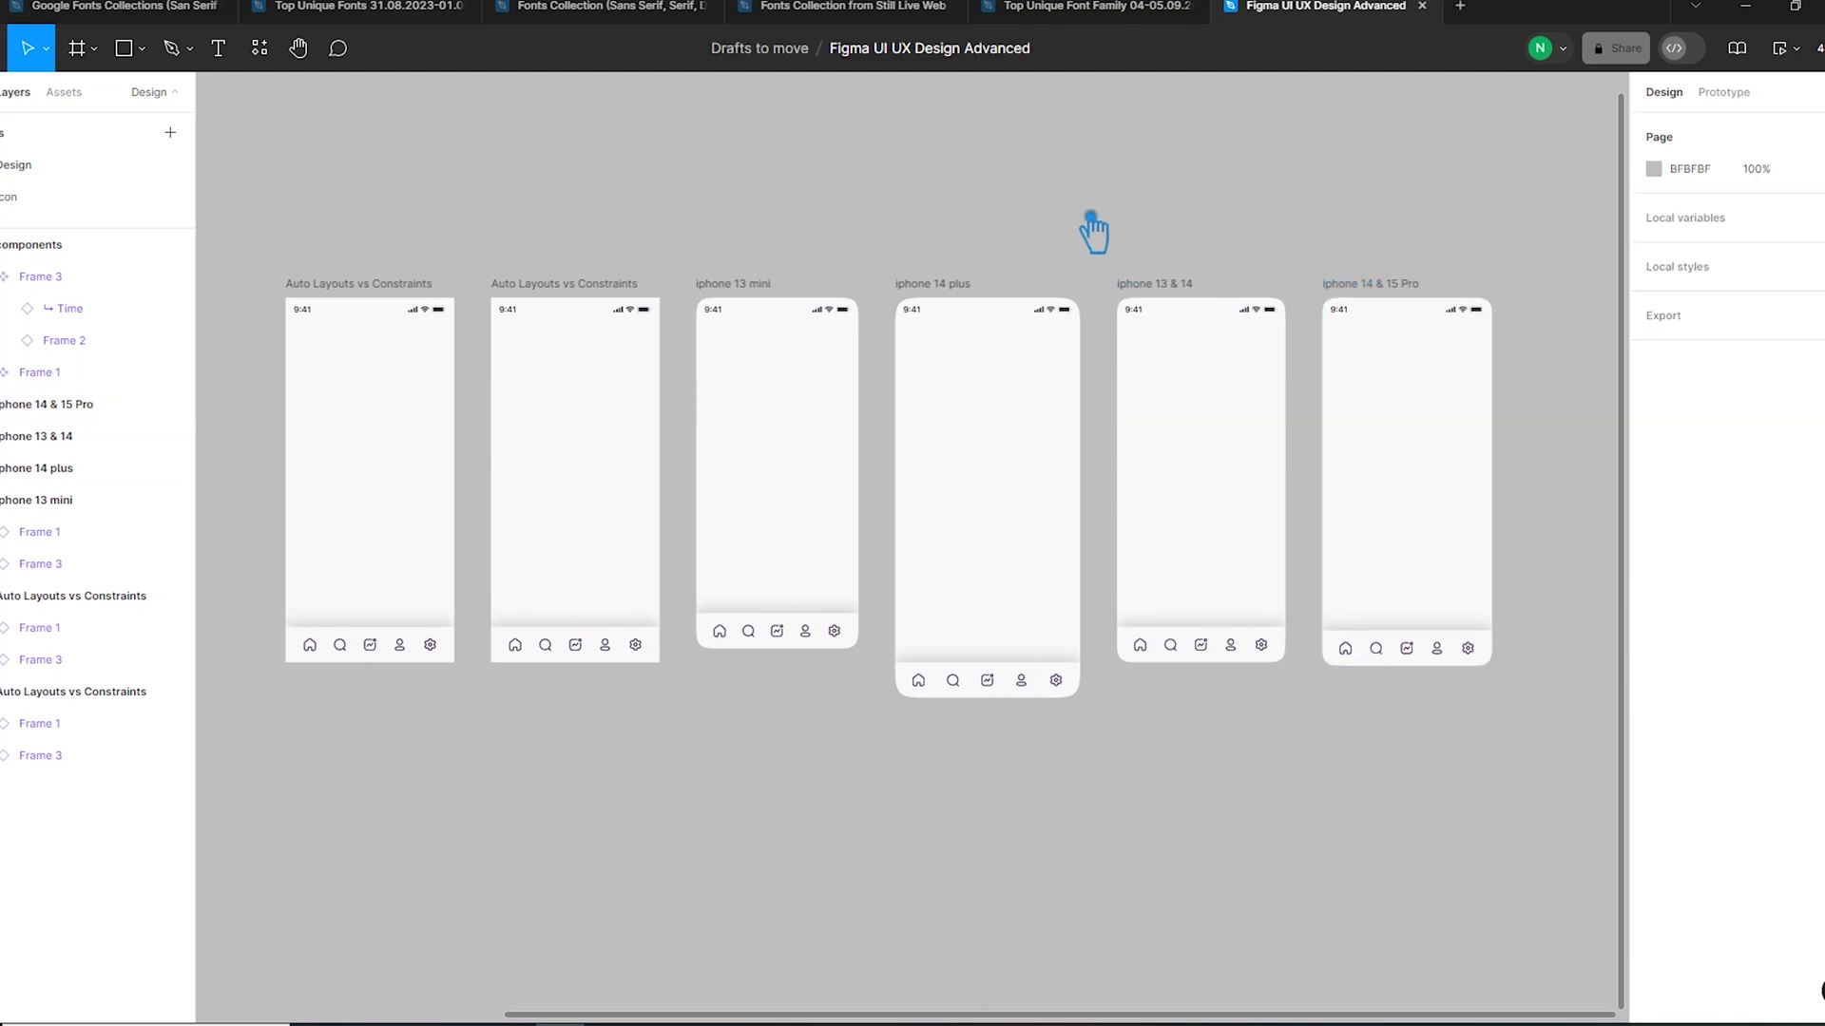
# - Resize the copied iphone 14 & 15 Pro frame at the row's end to the iPhone 14 & 15 Pro Max preset, 430 × 932
pyautogui.scroll(3, 485, 253)
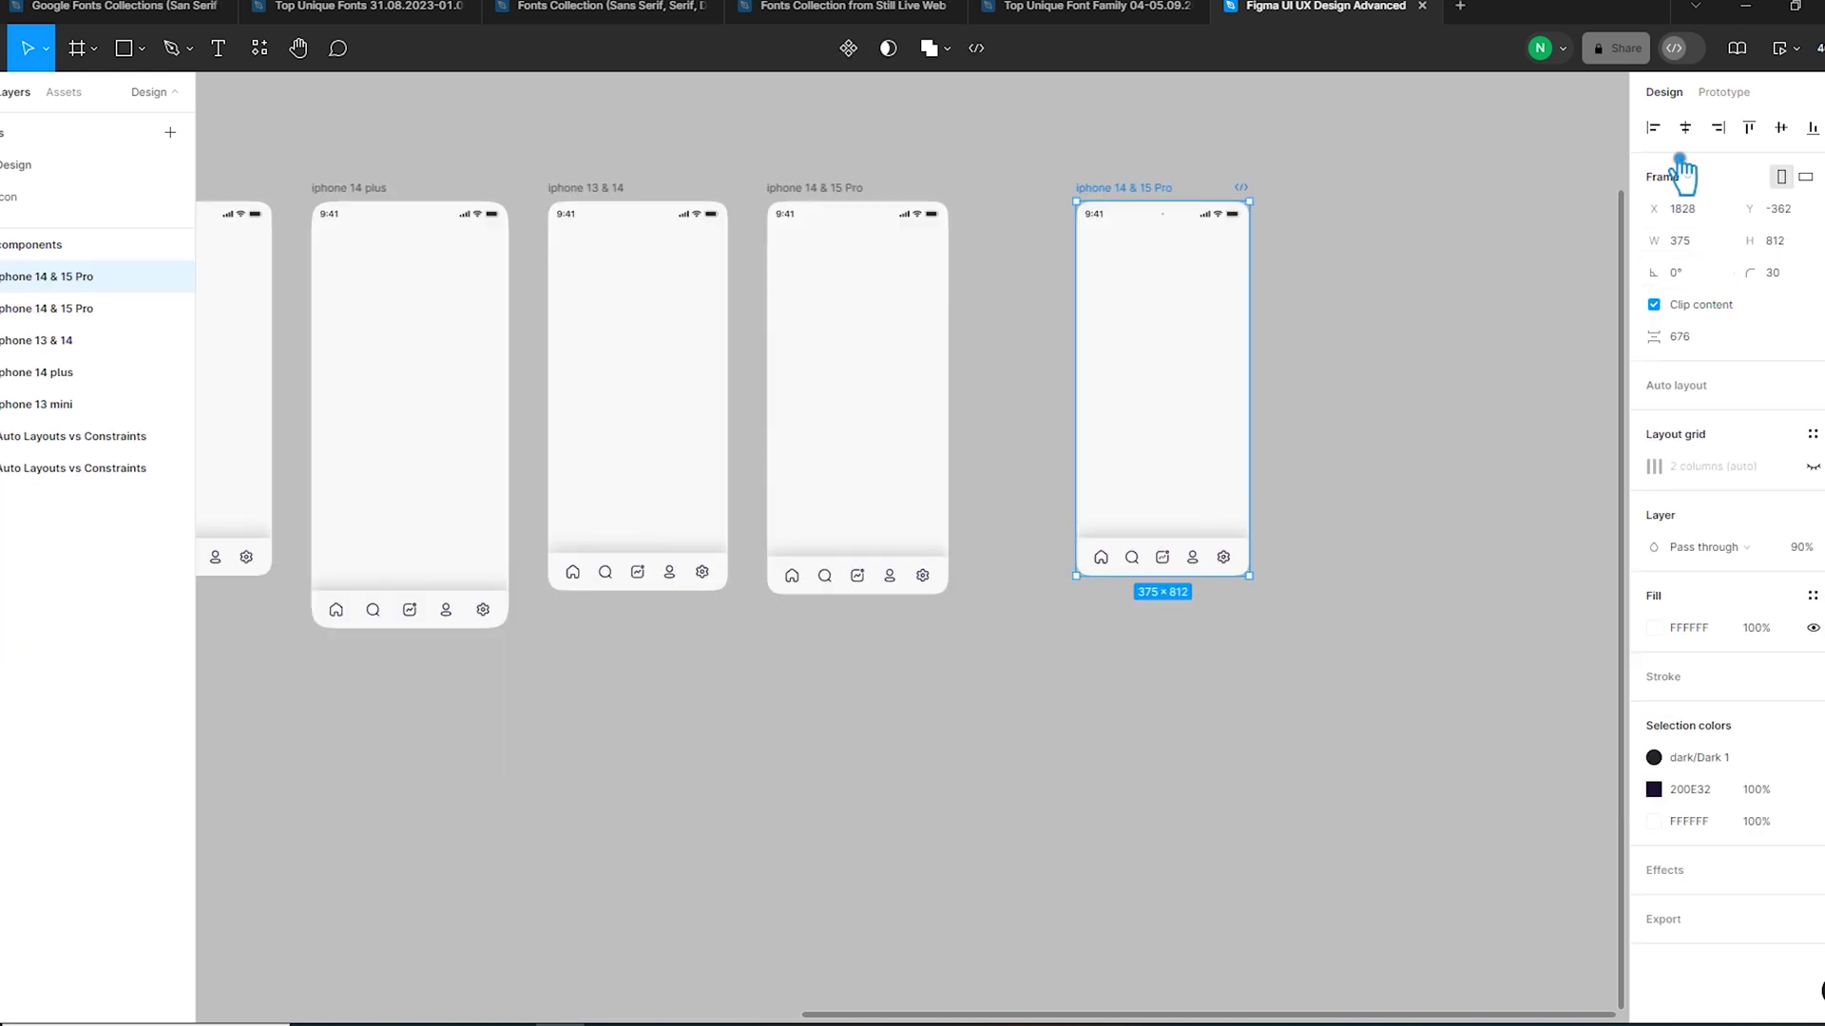
pyautogui.click(1666, 177)
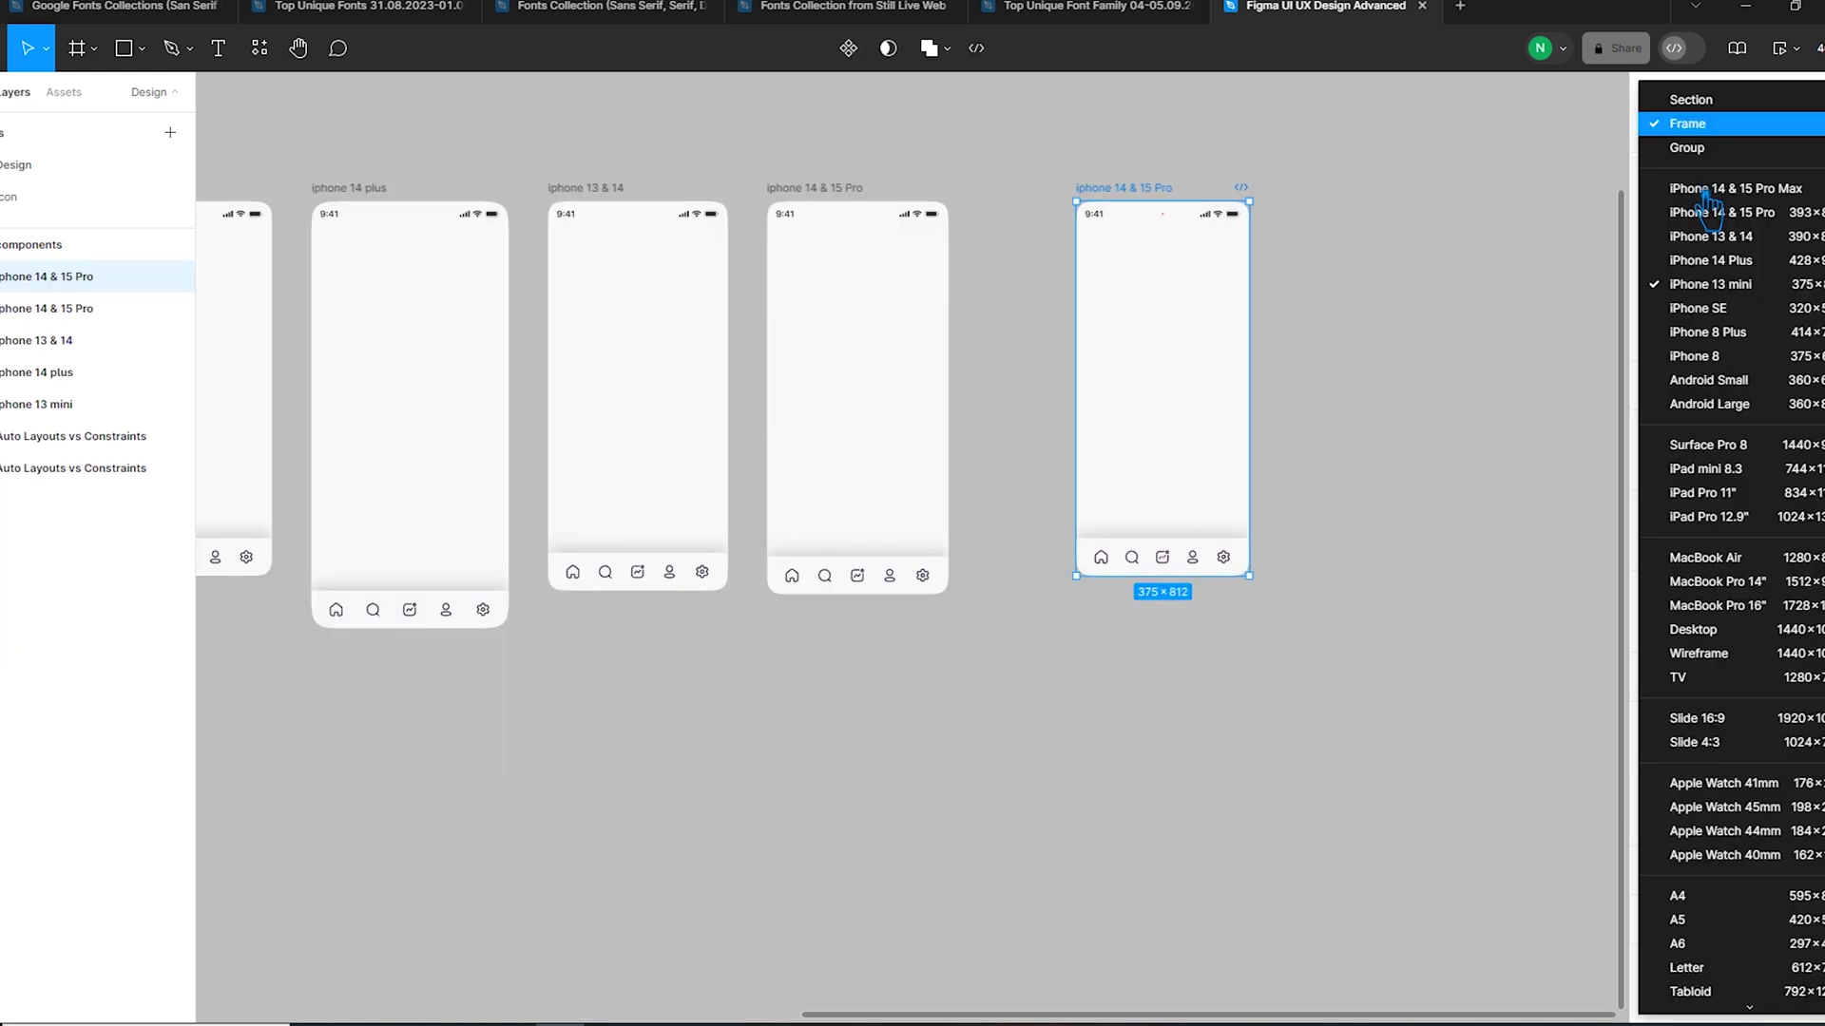
pyautogui.click(1758, 235)
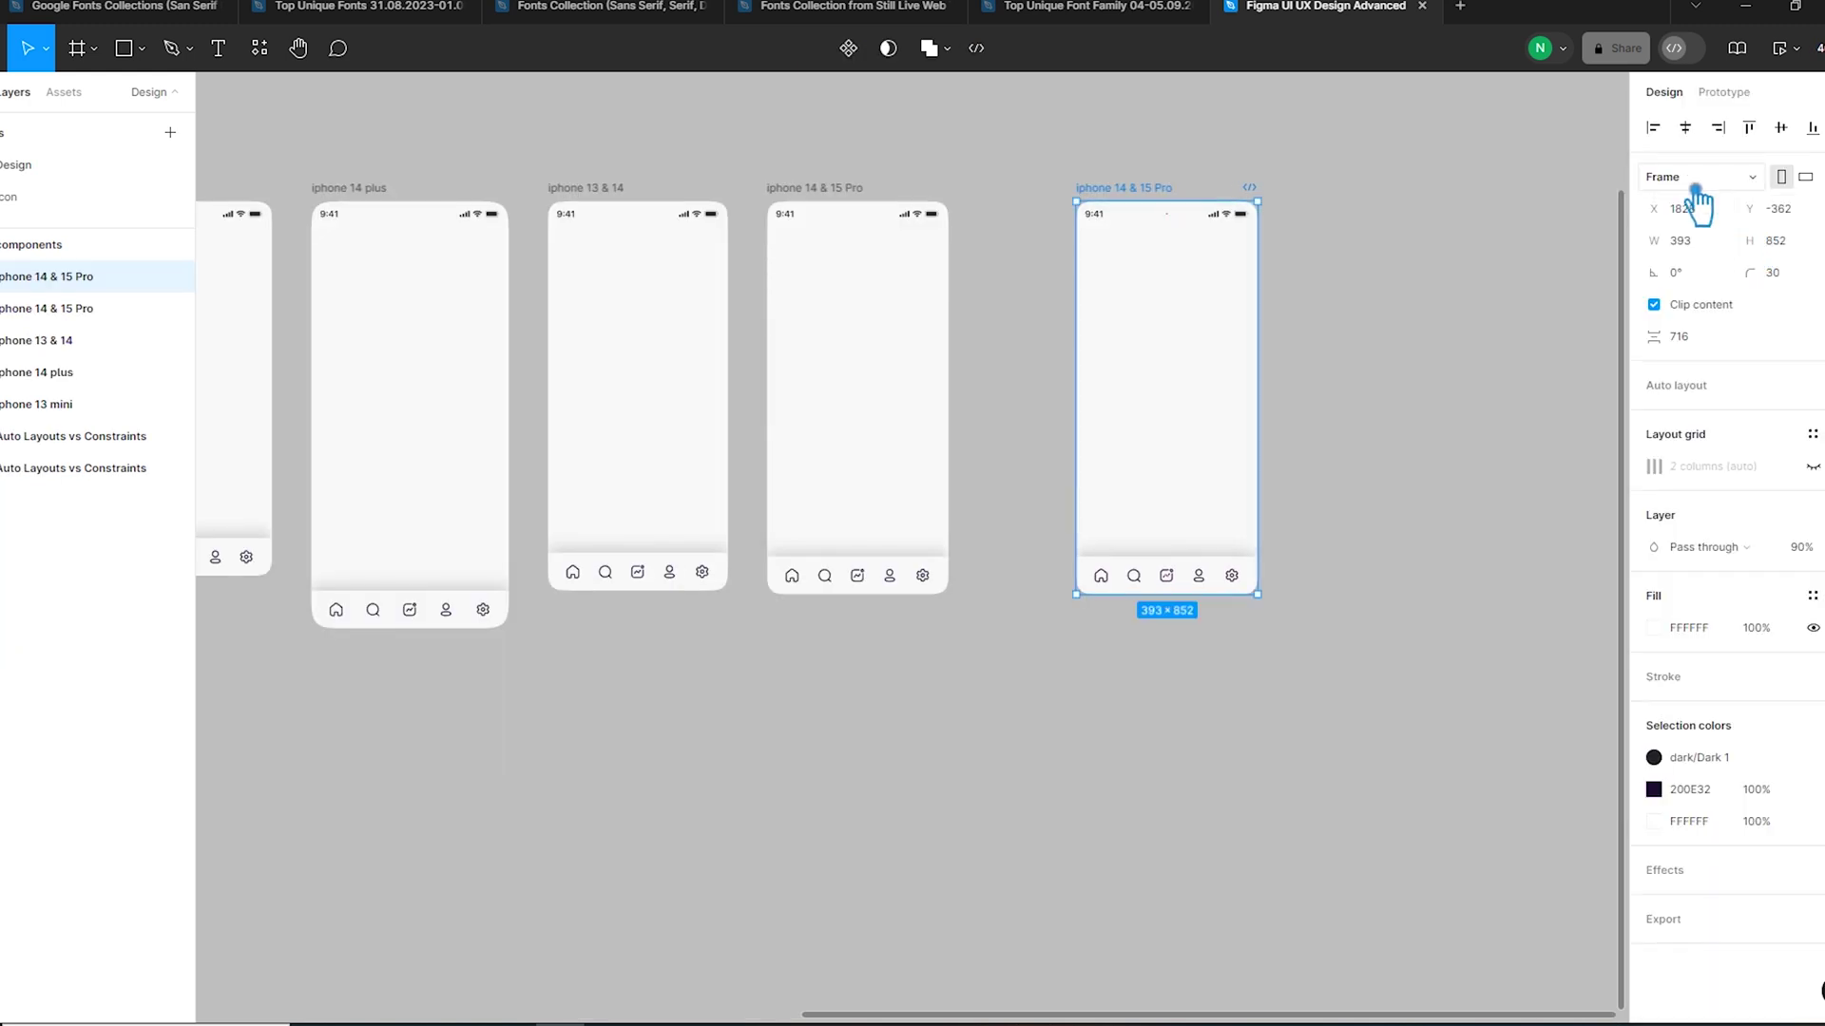
pyautogui.click(1678, 179)
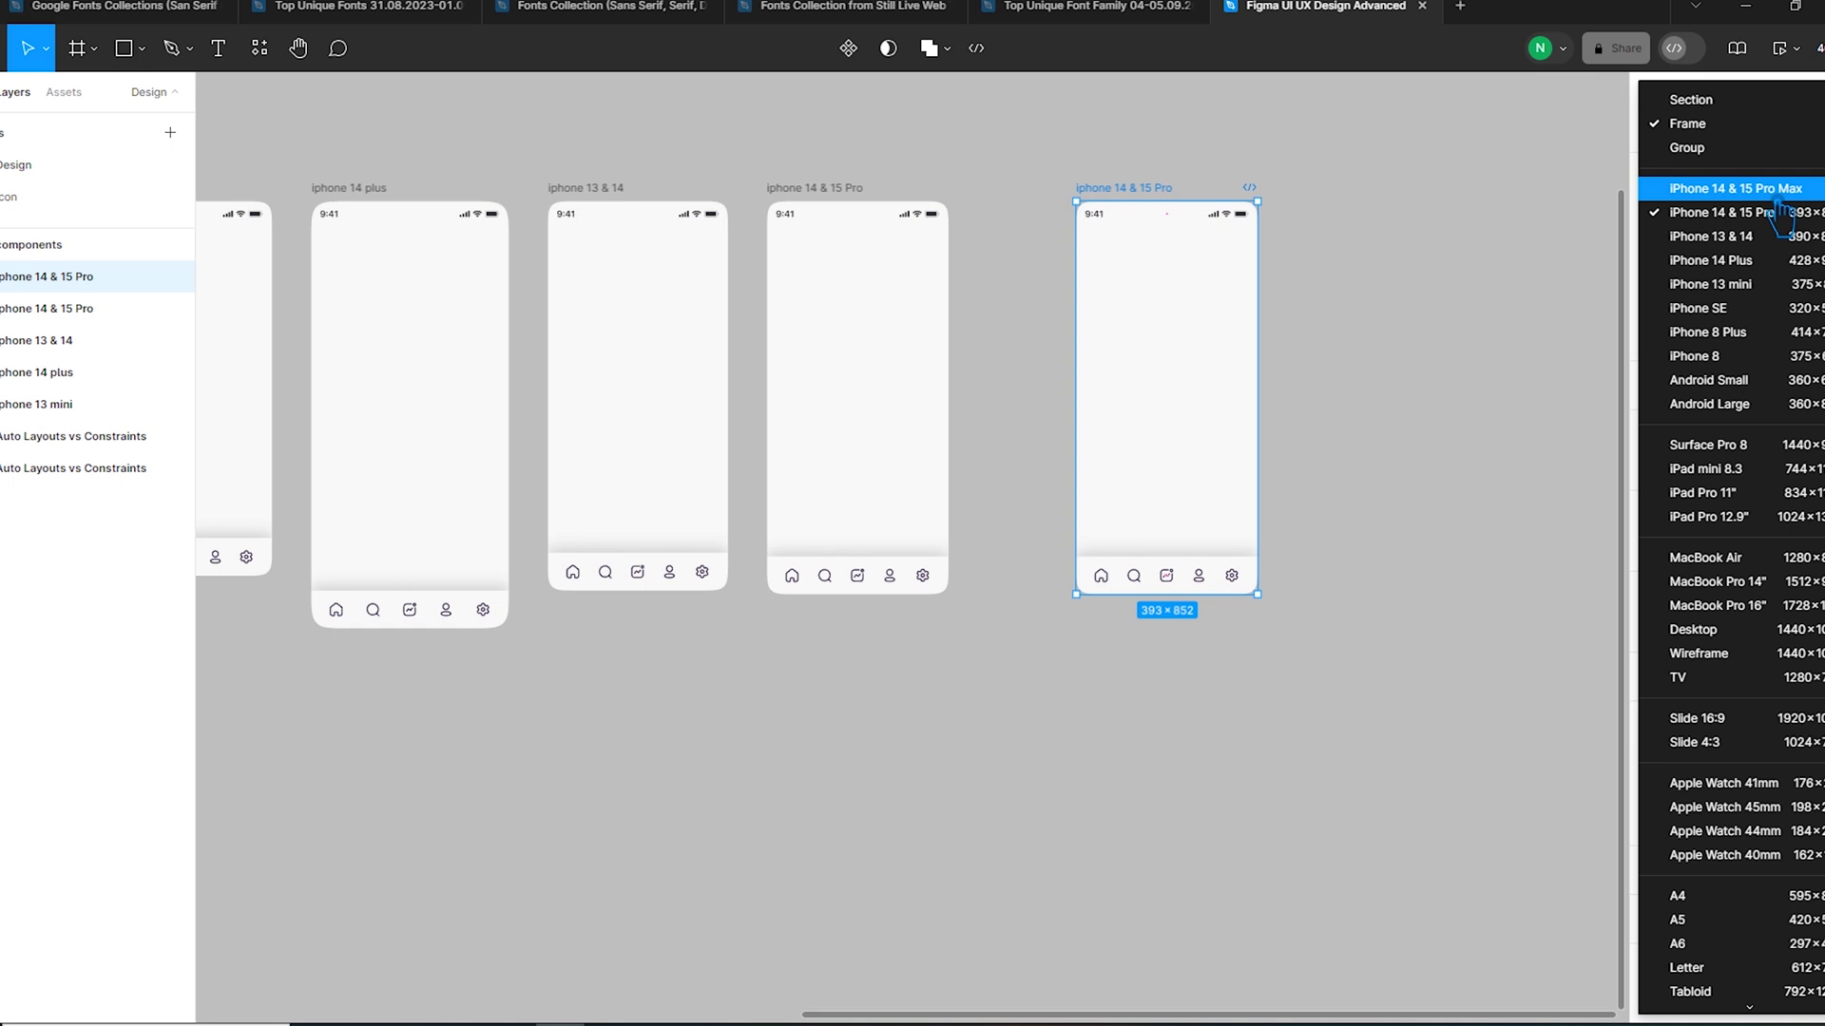
pyautogui.click(1775, 200)
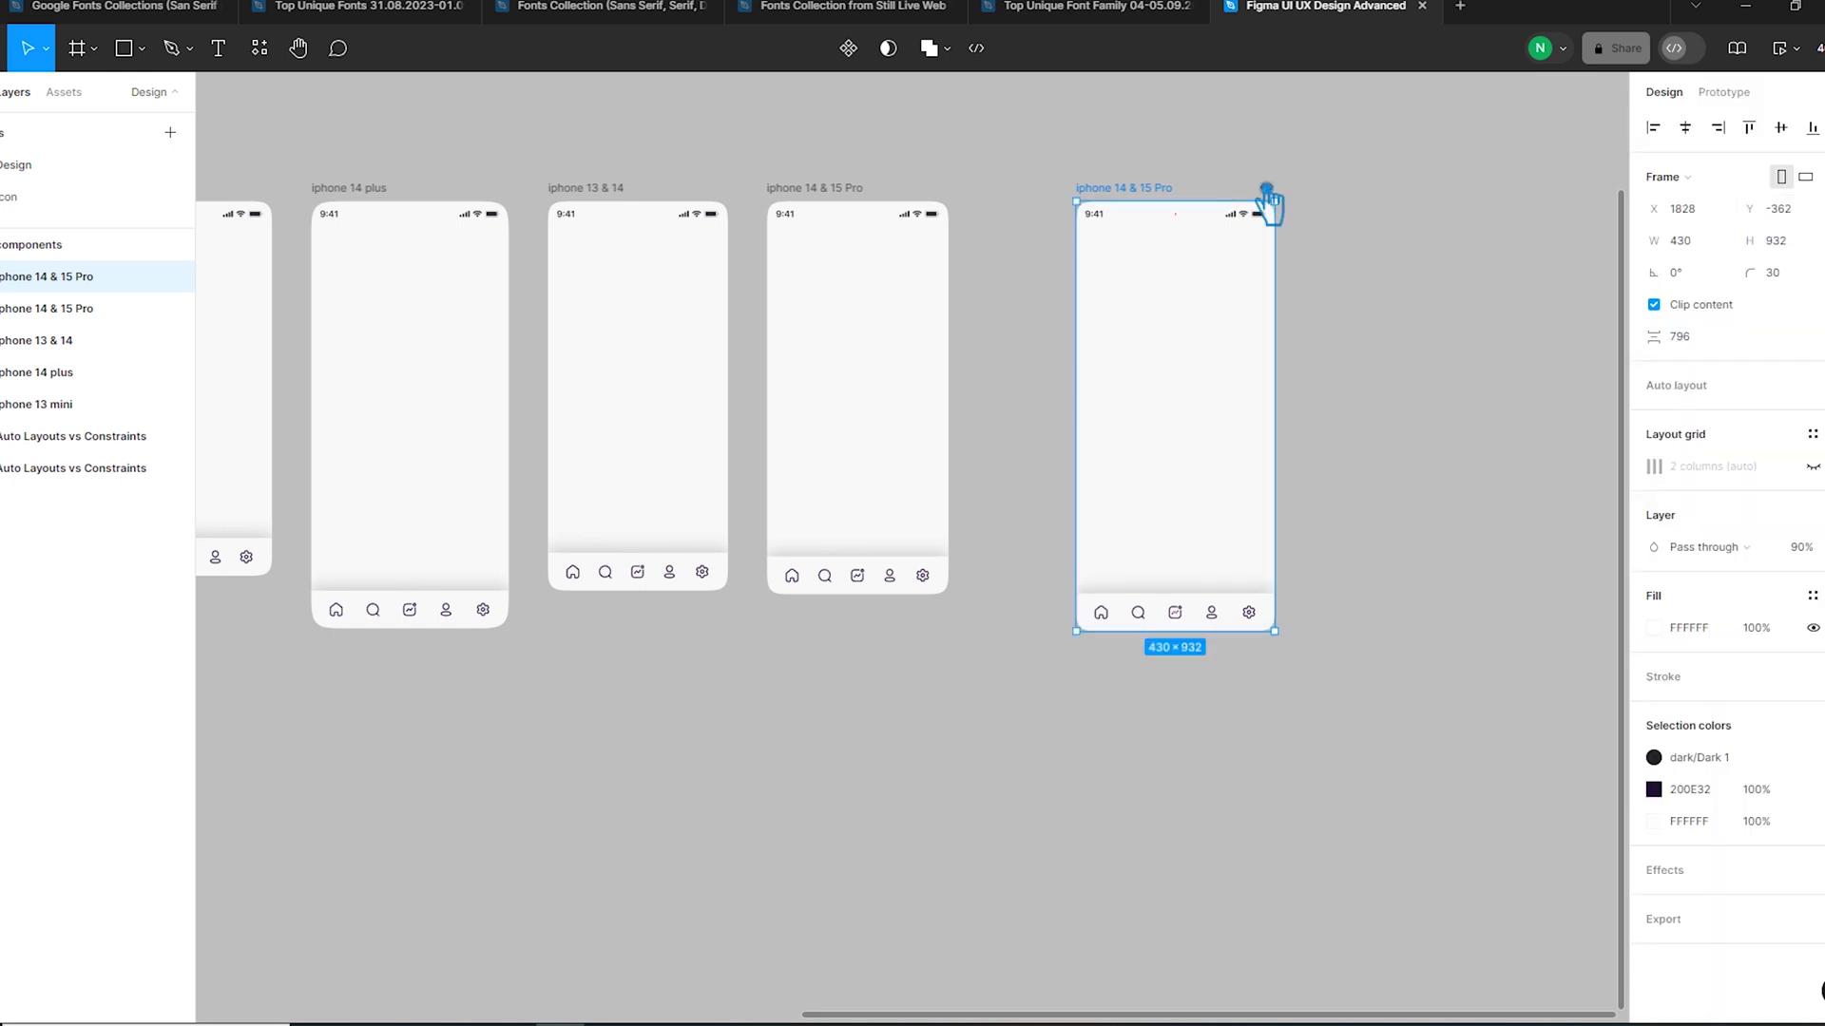
pyautogui.click(996, 176)
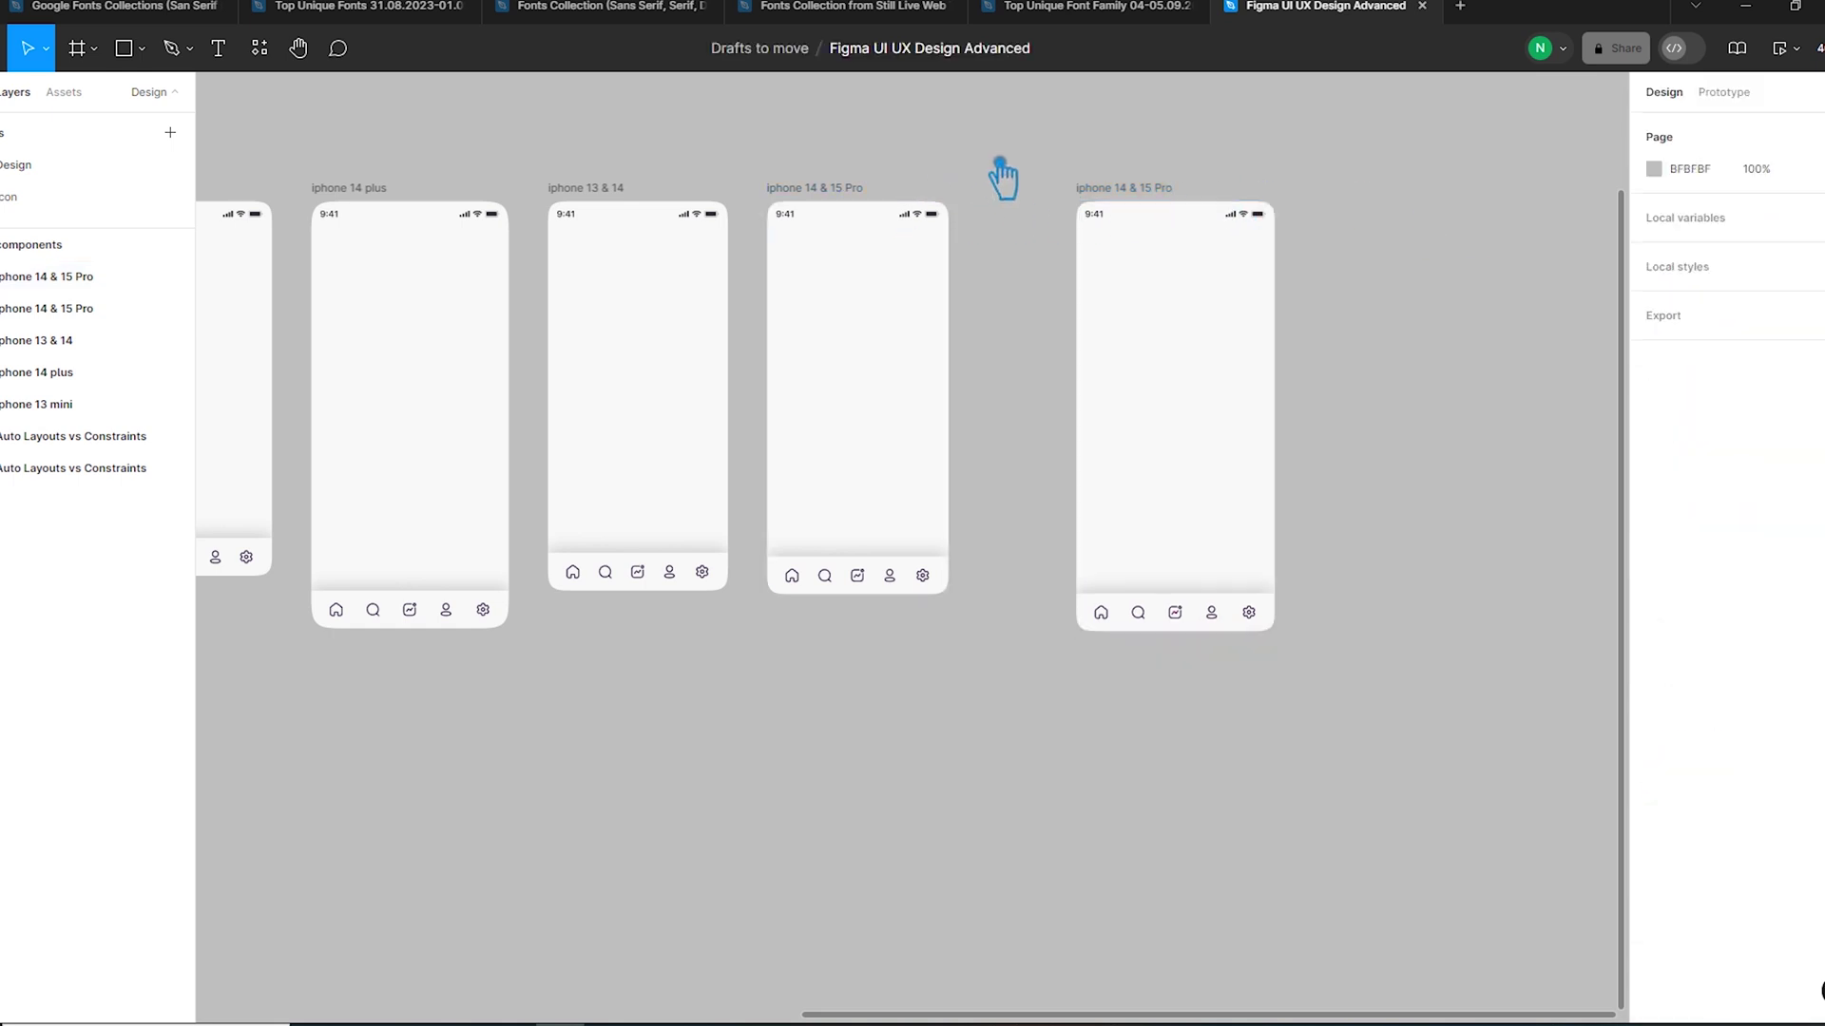
# - Stretch the 430 px wide last phone frame upward to a height of 1039, and shorten it from its lower edge to about 700
pyautogui.click(1138, 189)
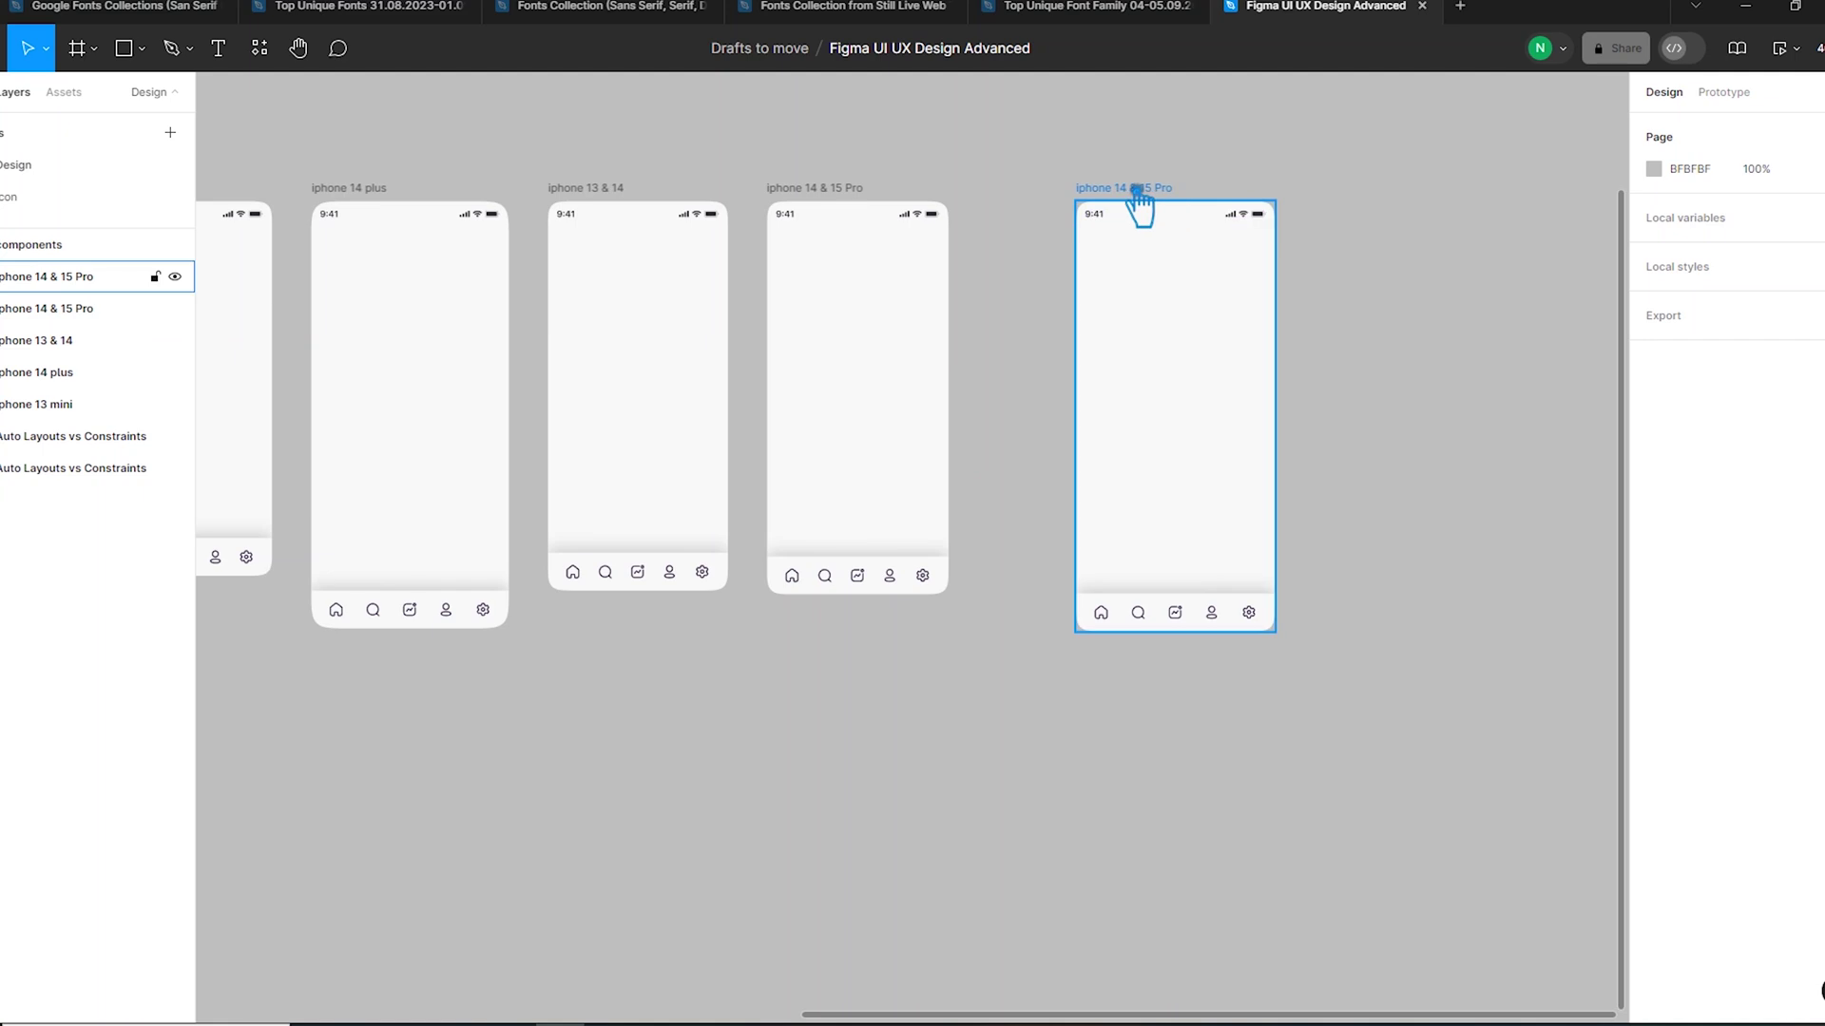
pyautogui.moveTo(1167, 201); pyautogui.dragTo(1172, 156)
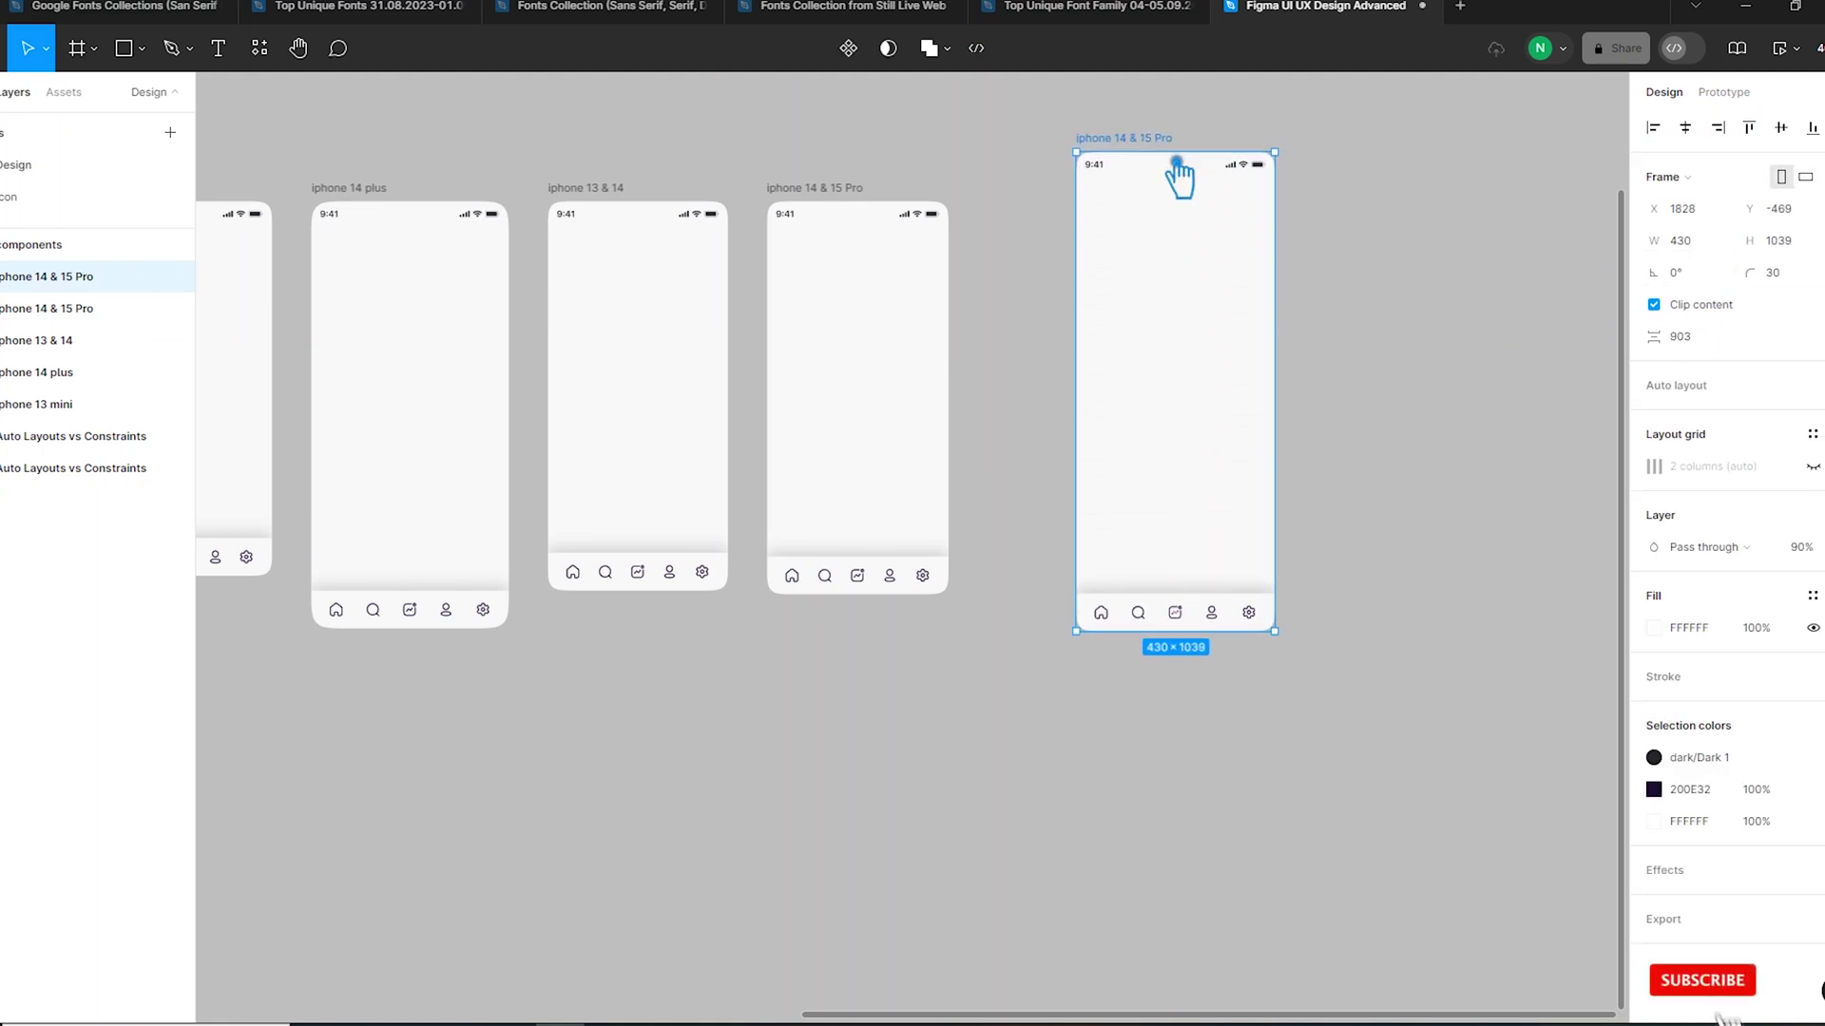
pyautogui.moveTo(1190, 656); pyautogui.dragTo(1176, 488)
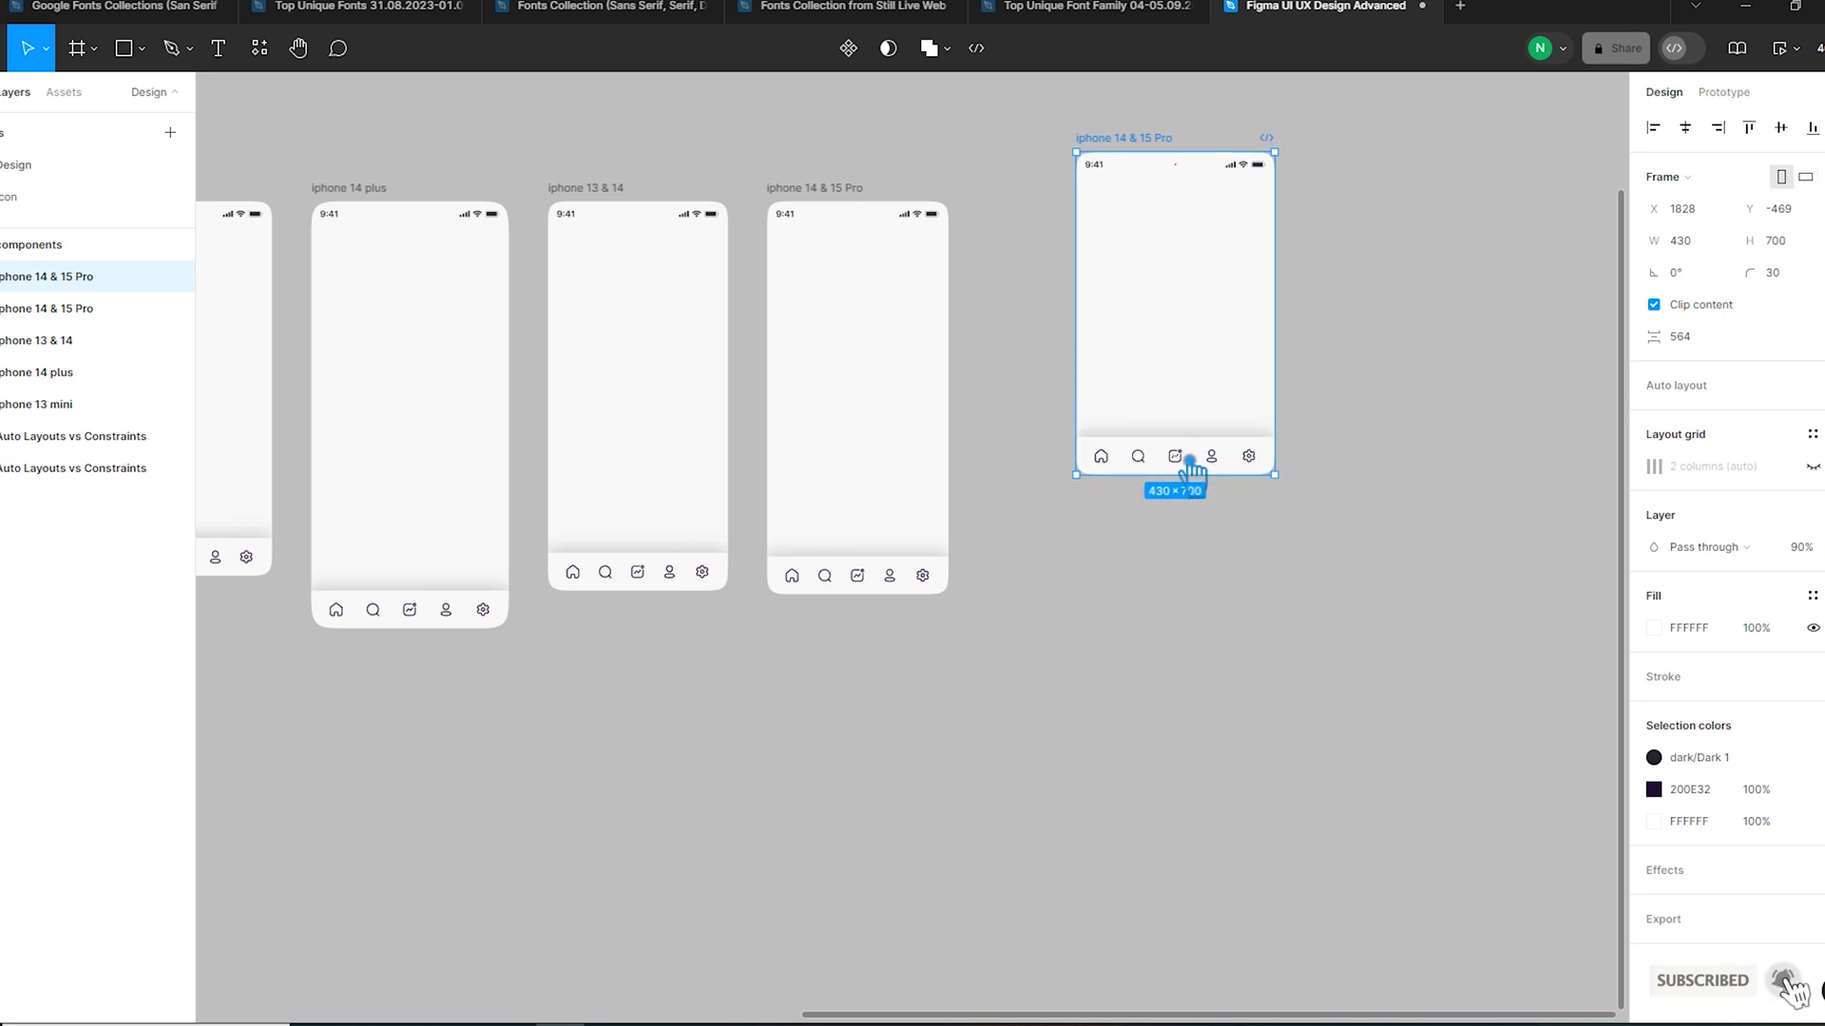